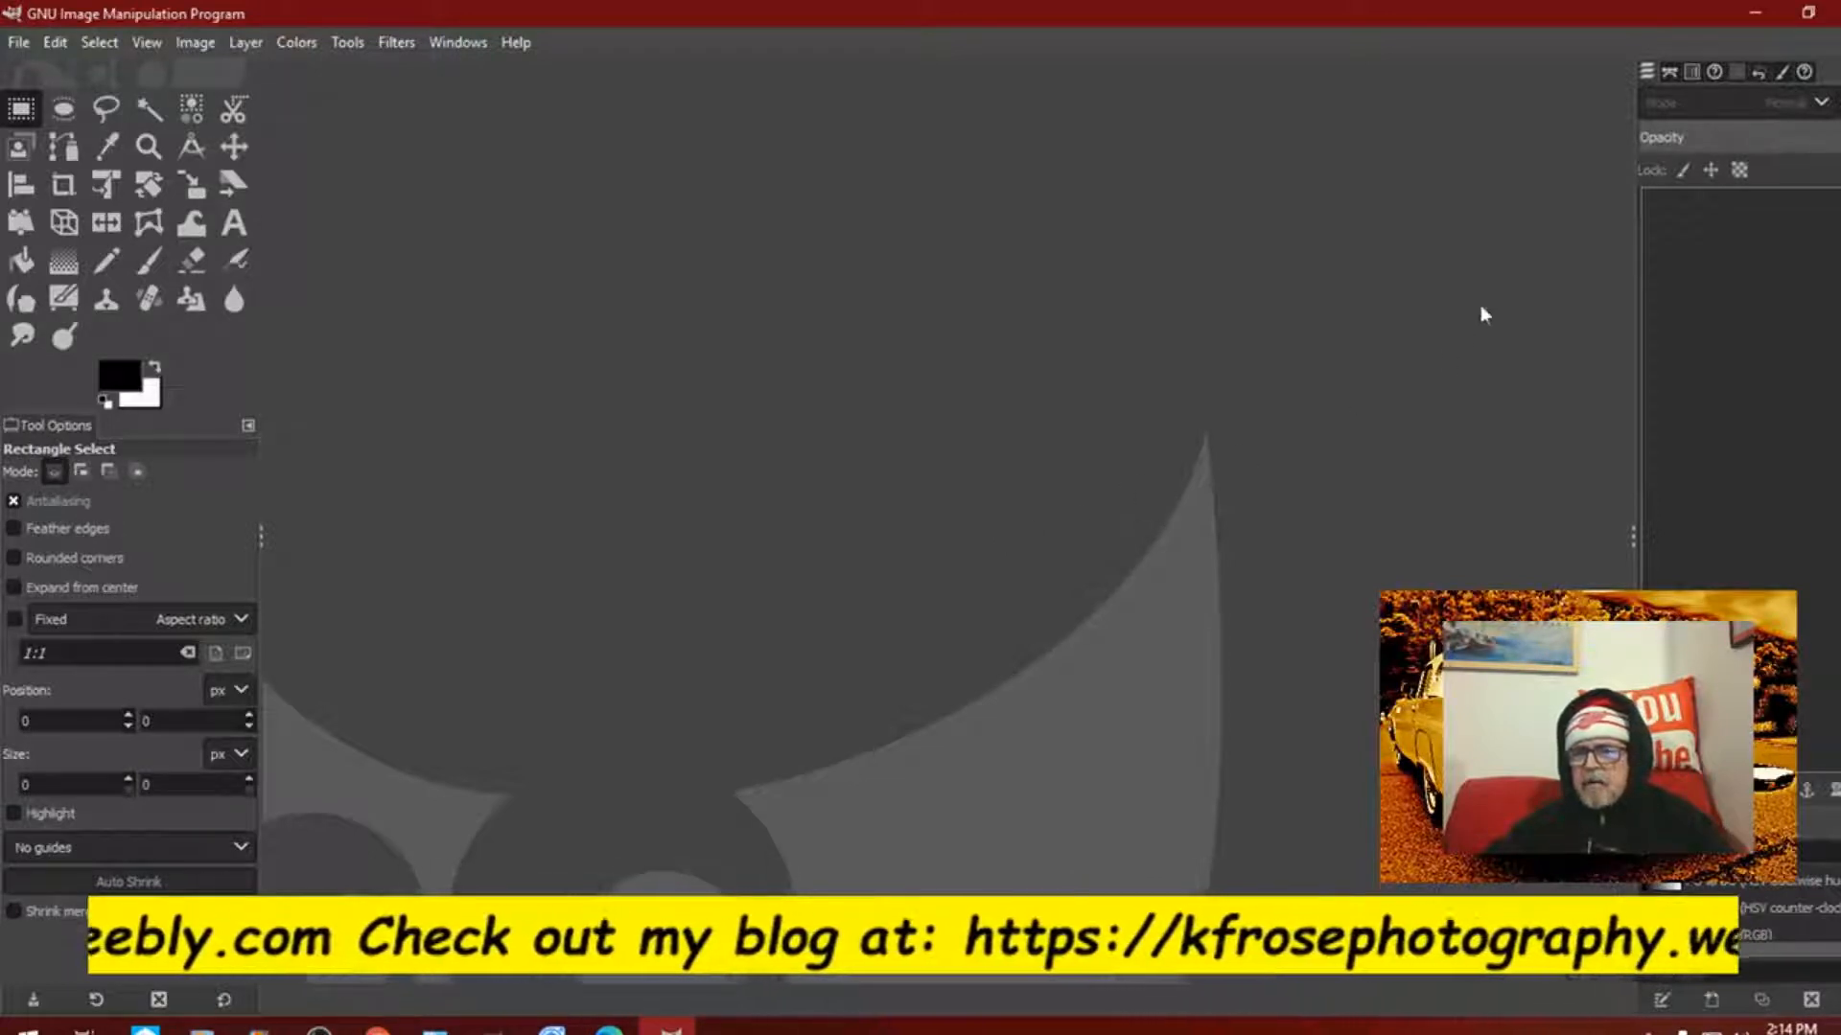
# Step: Start a new image and set its width to 1280 px
pyautogui.click(1646, 73)
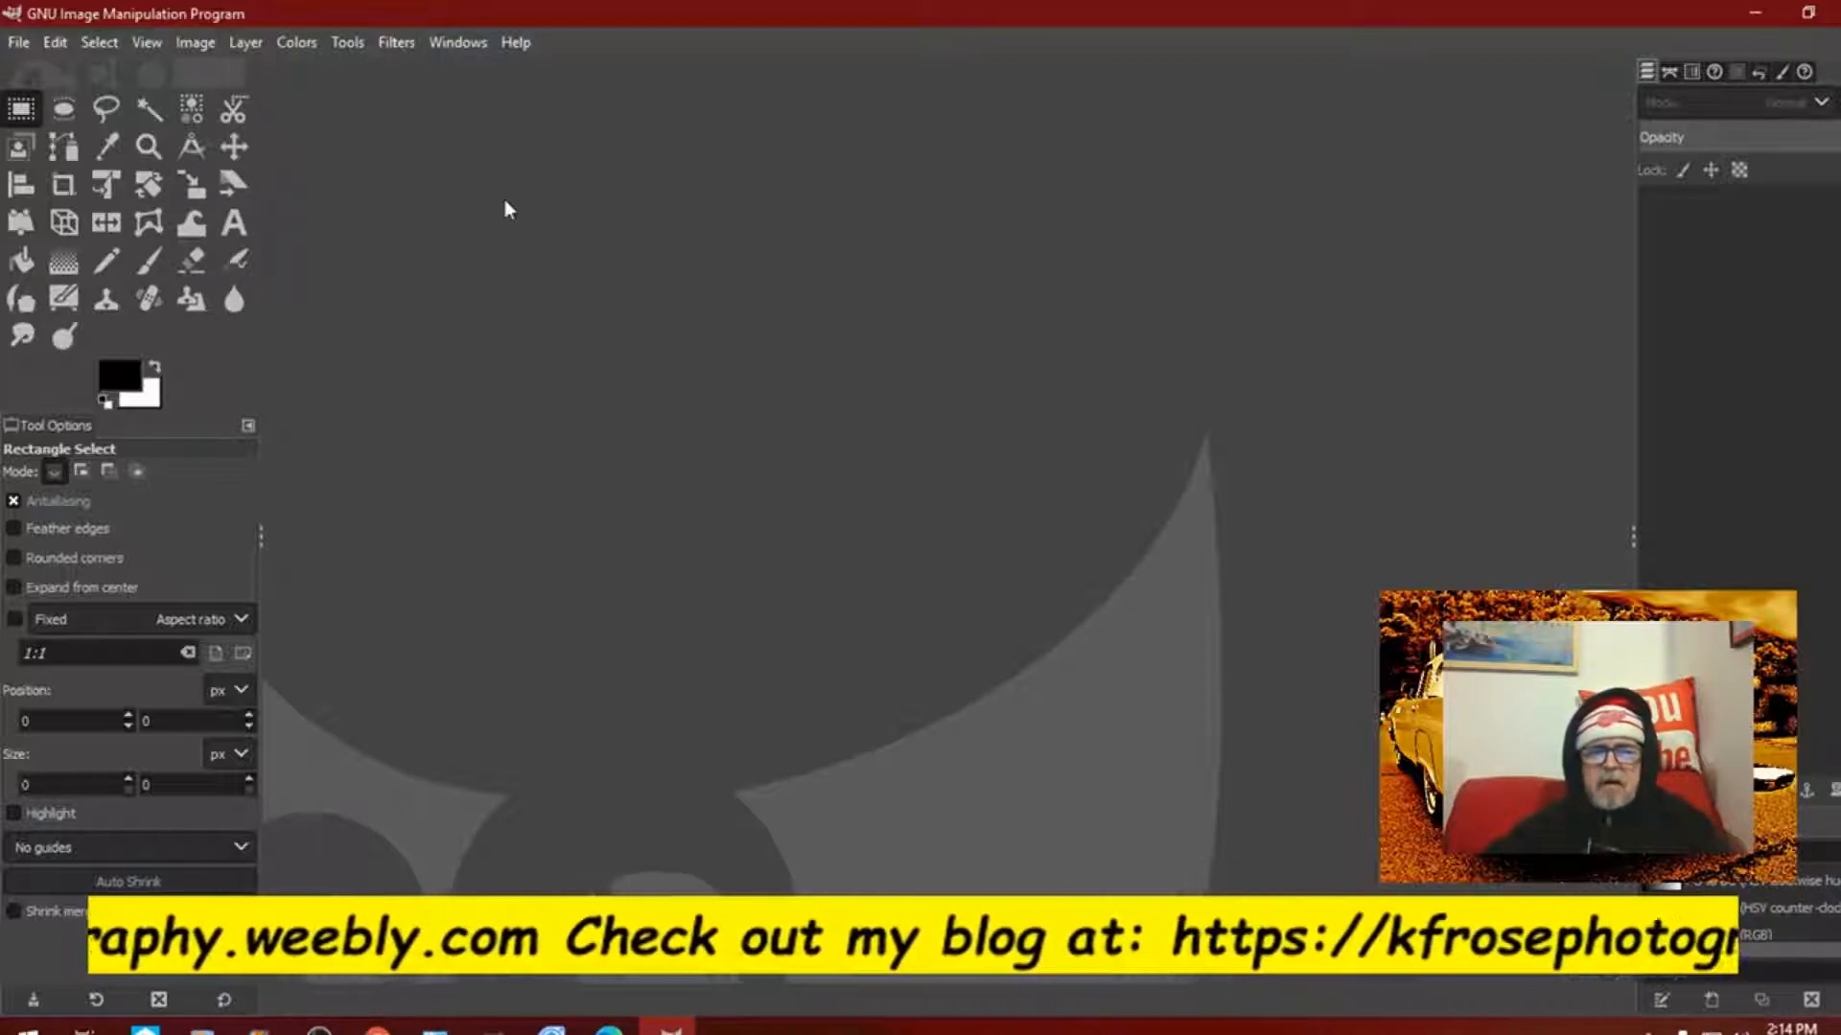
pyautogui.click(17, 44)
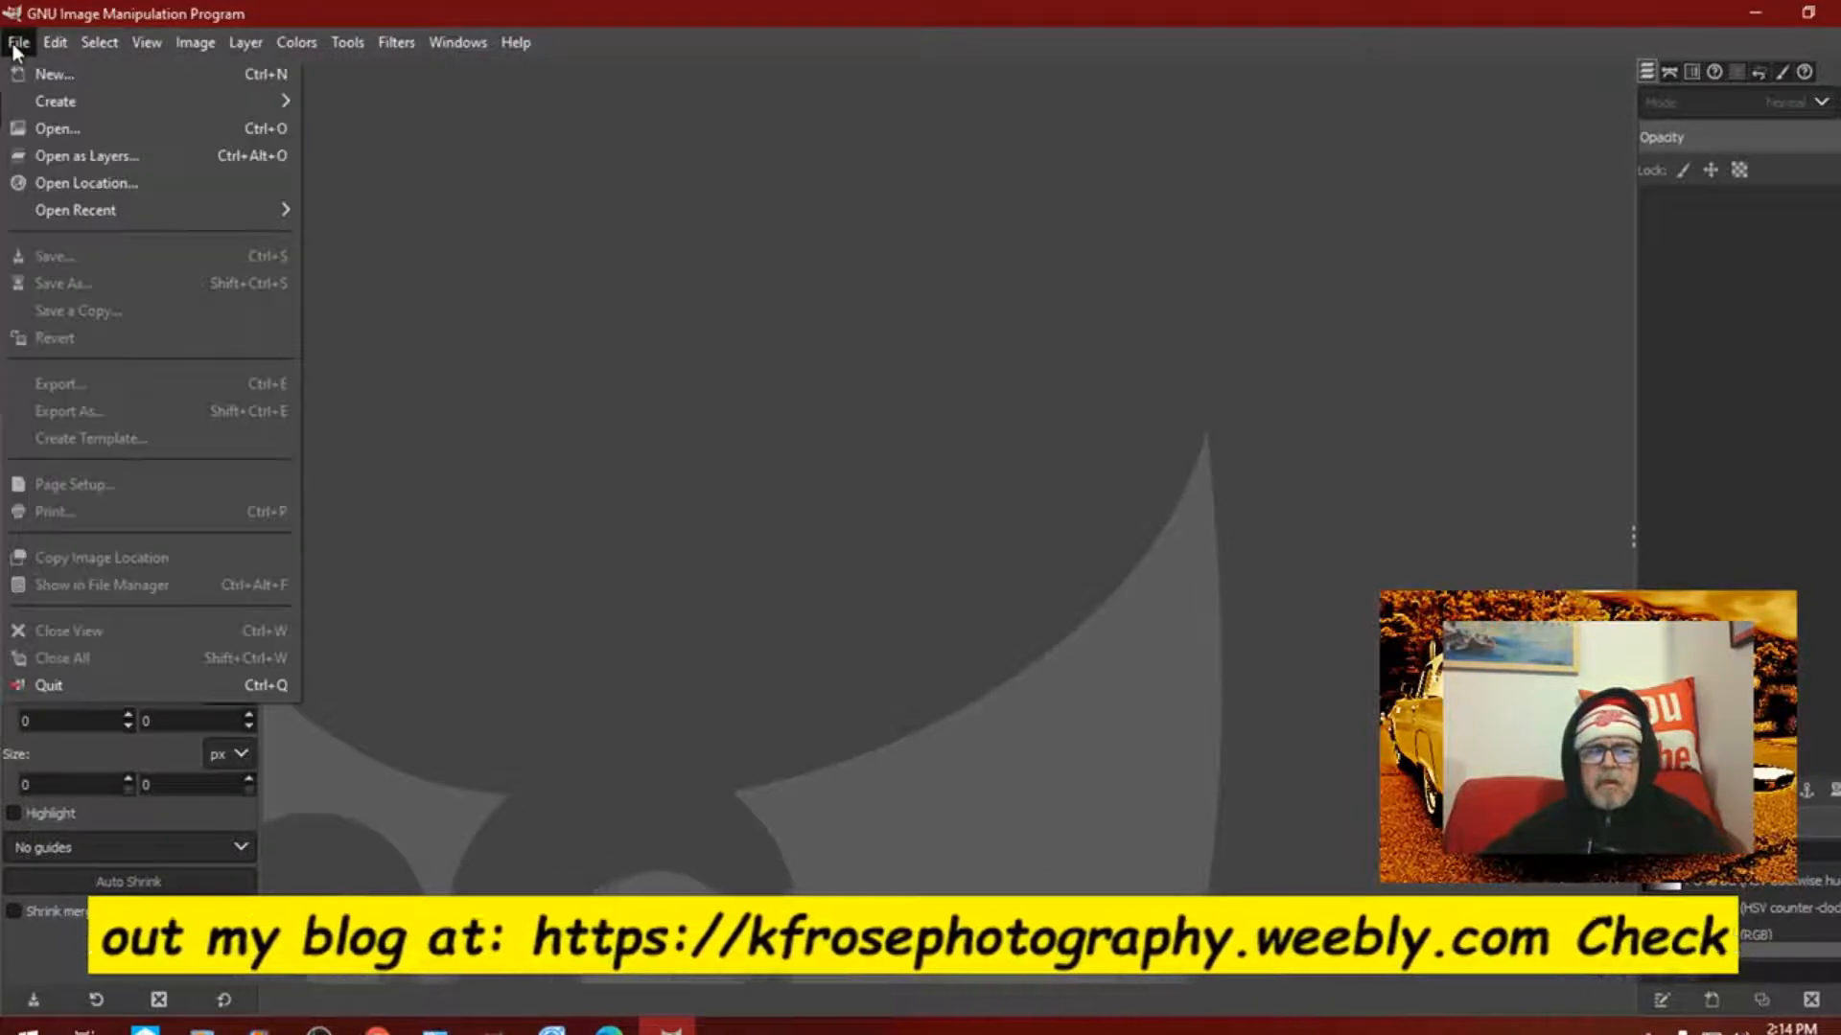
pyautogui.click(18, 44)
pyautogui.click(20, 46)
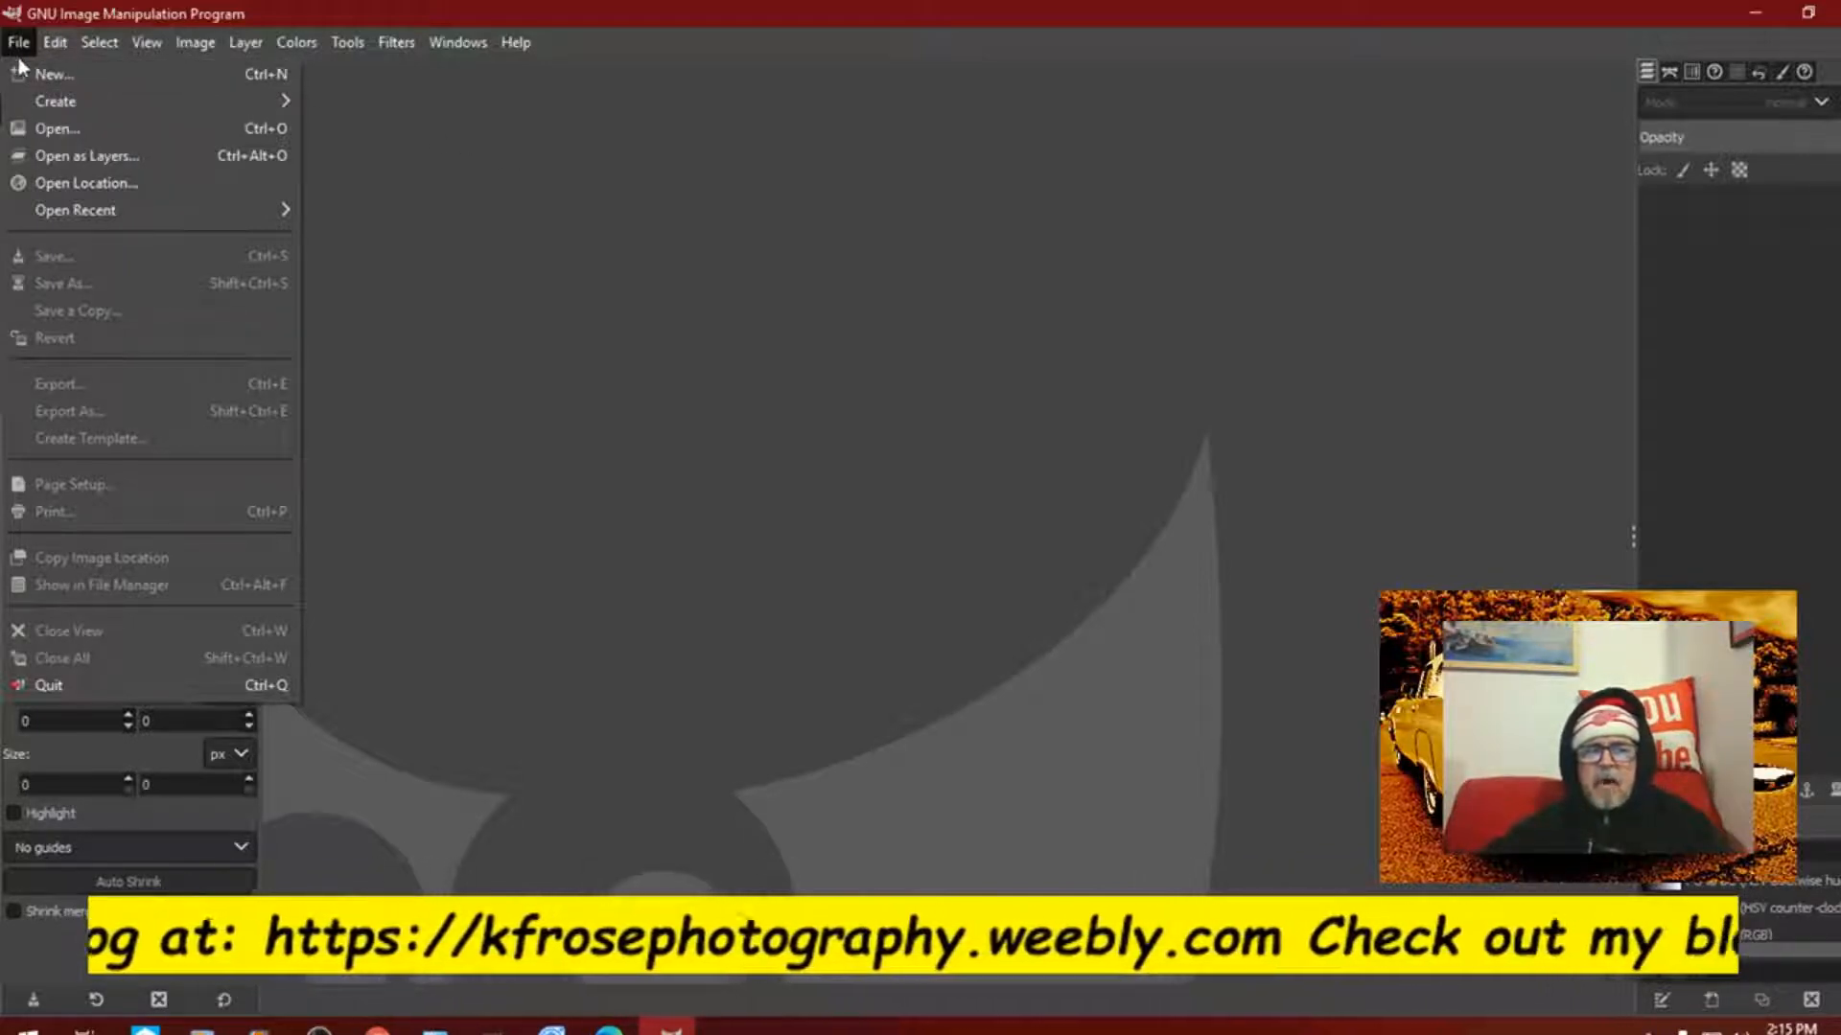
pyautogui.click(58, 73)
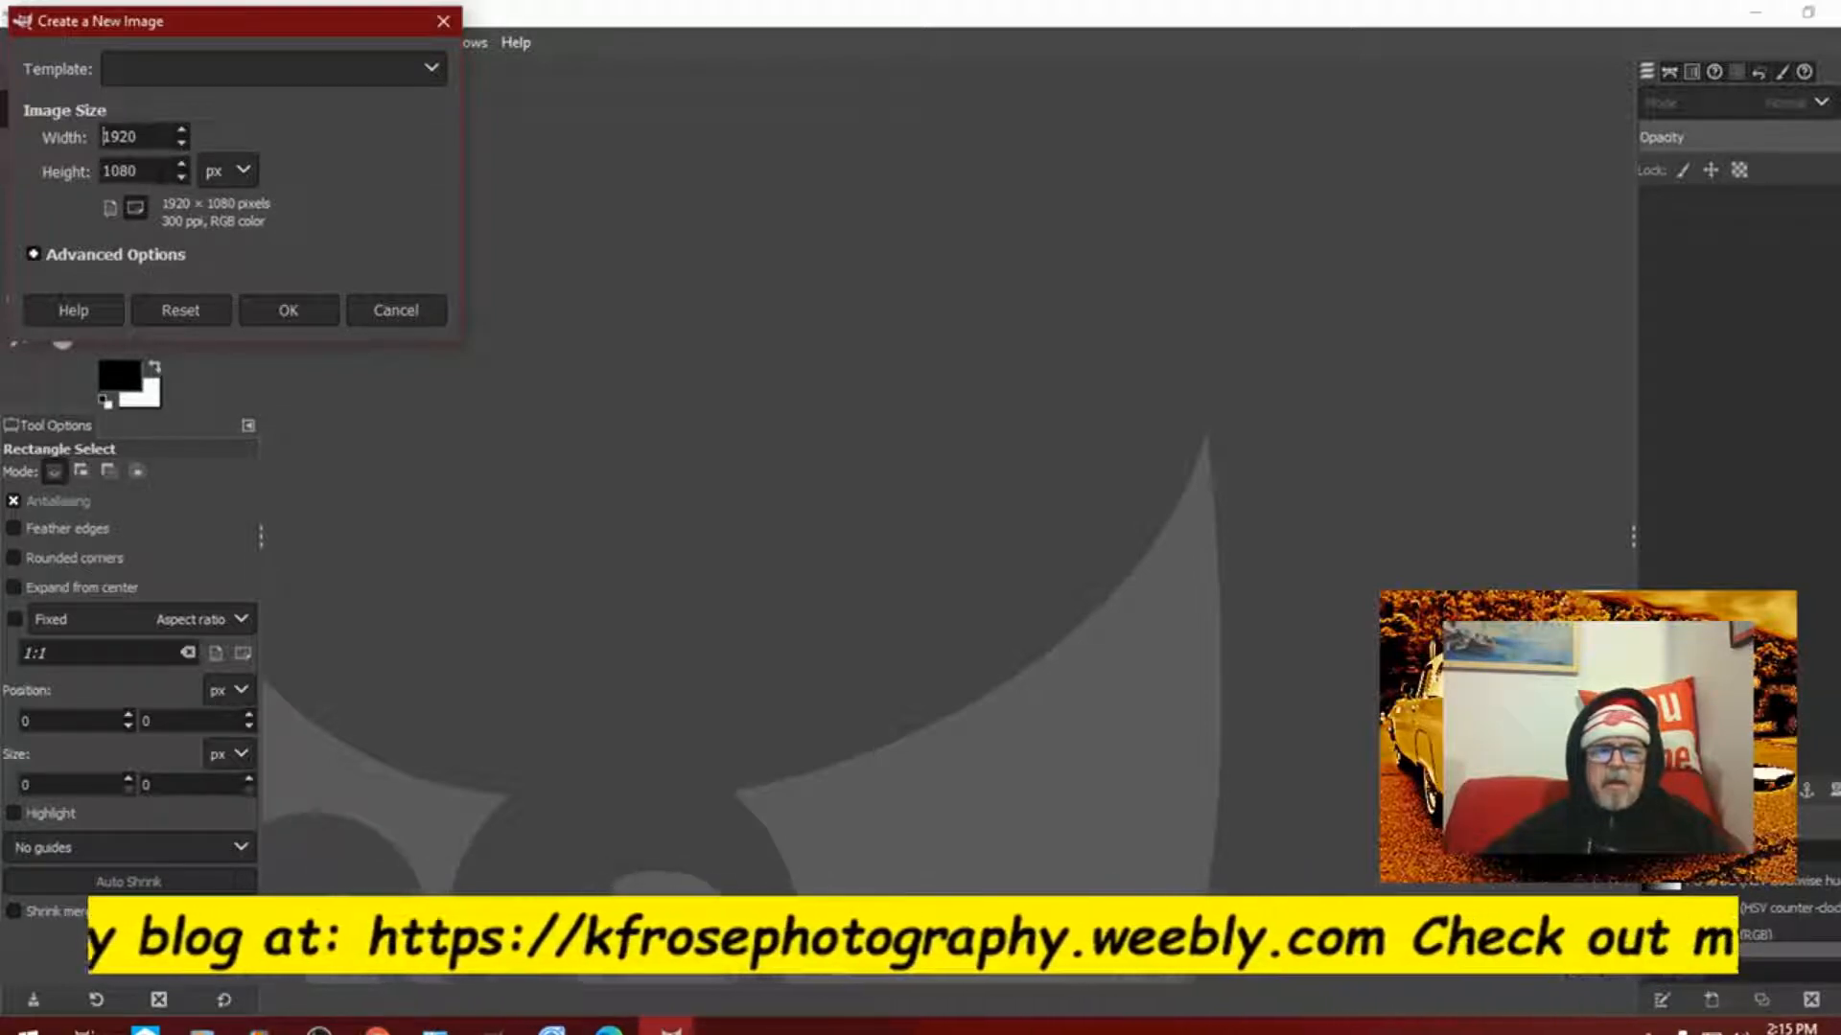
pyautogui.moveTo(182, 142); pyautogui.dragTo(182, 140)
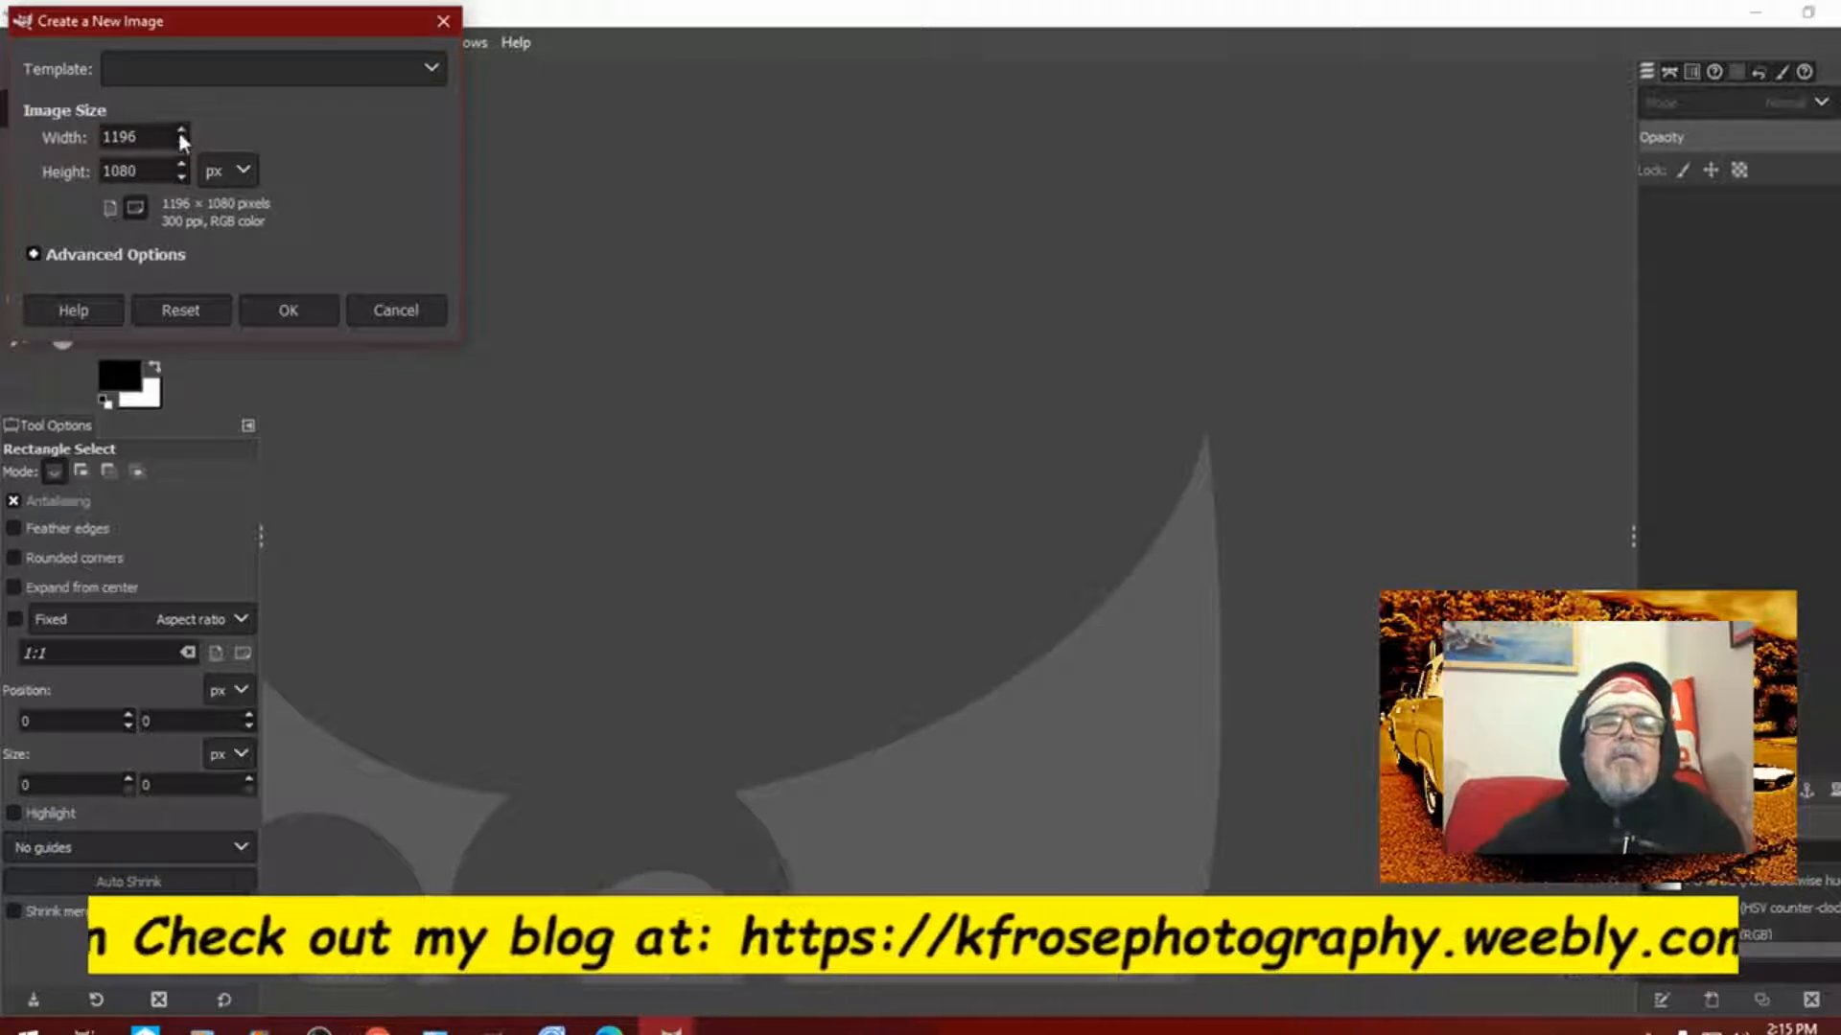
pyautogui.moveTo(182, 130); pyautogui.dragTo(181, 131)
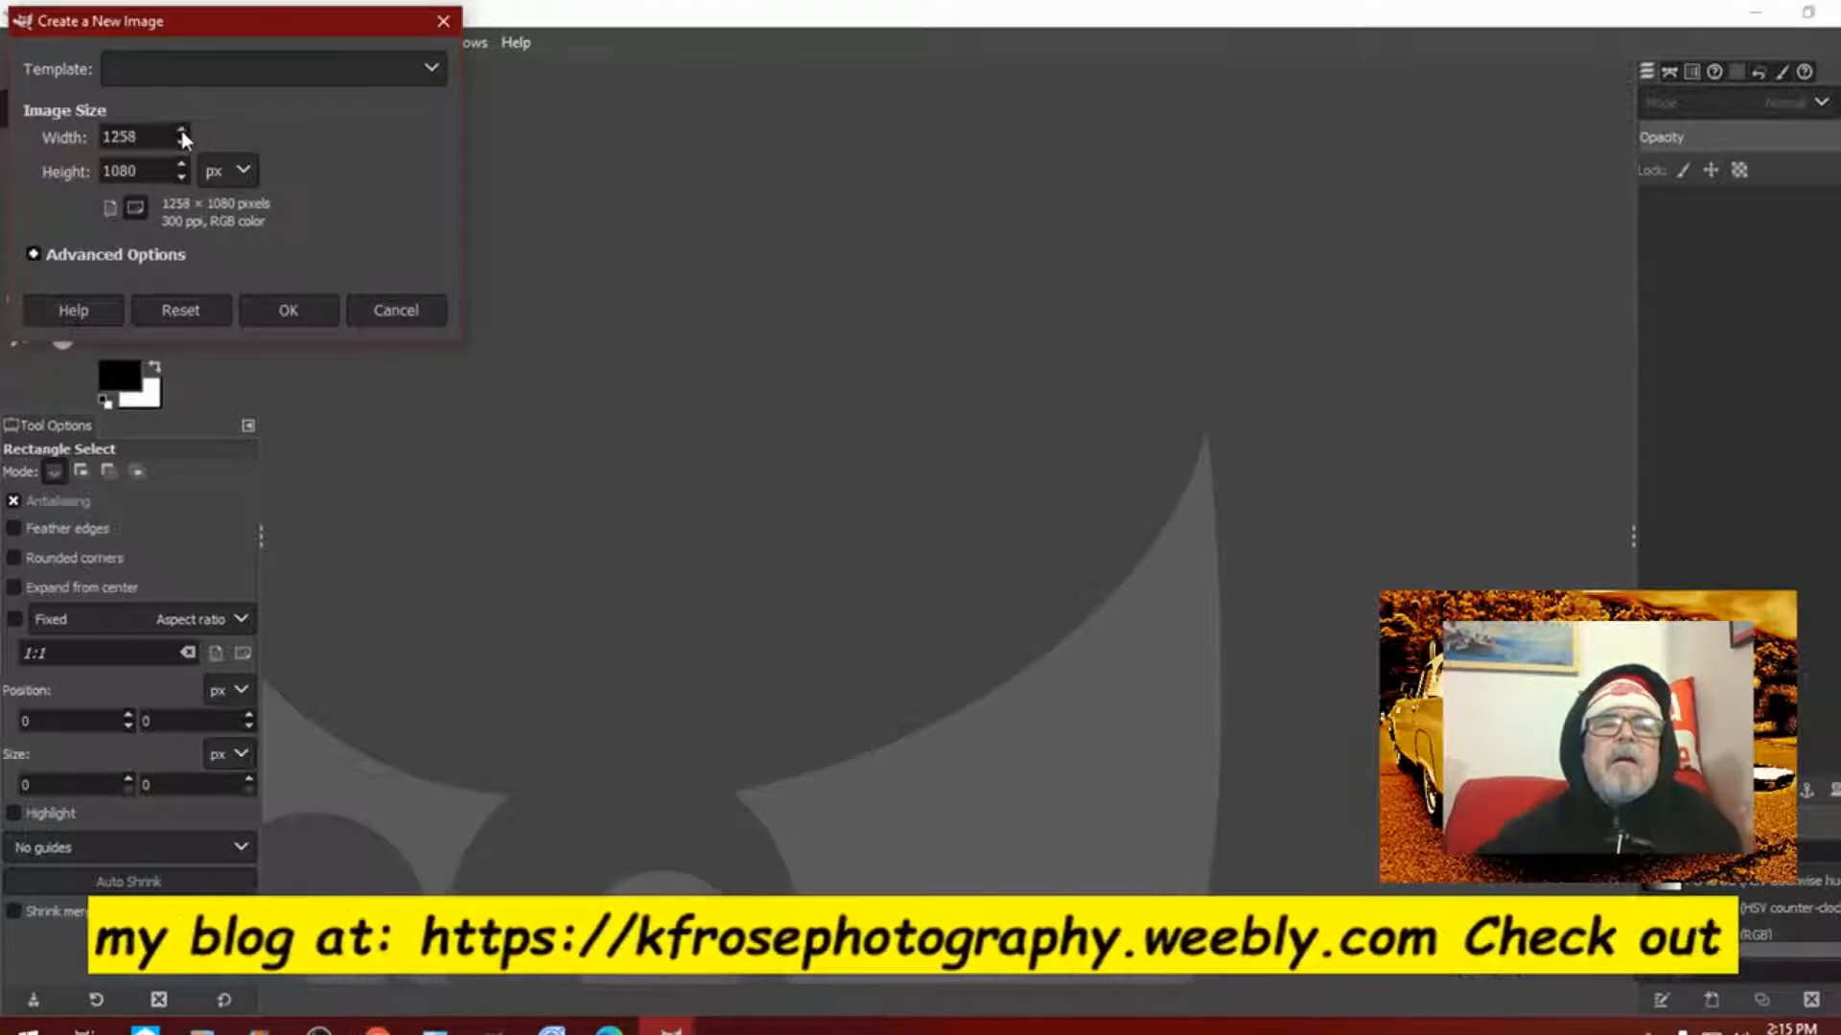
pyautogui.click(182, 130)
pyautogui.click(181, 131)
pyautogui.click(182, 130)
pyautogui.click(181, 130)
pyautogui.click(181, 130)
pyautogui.click(182, 130)
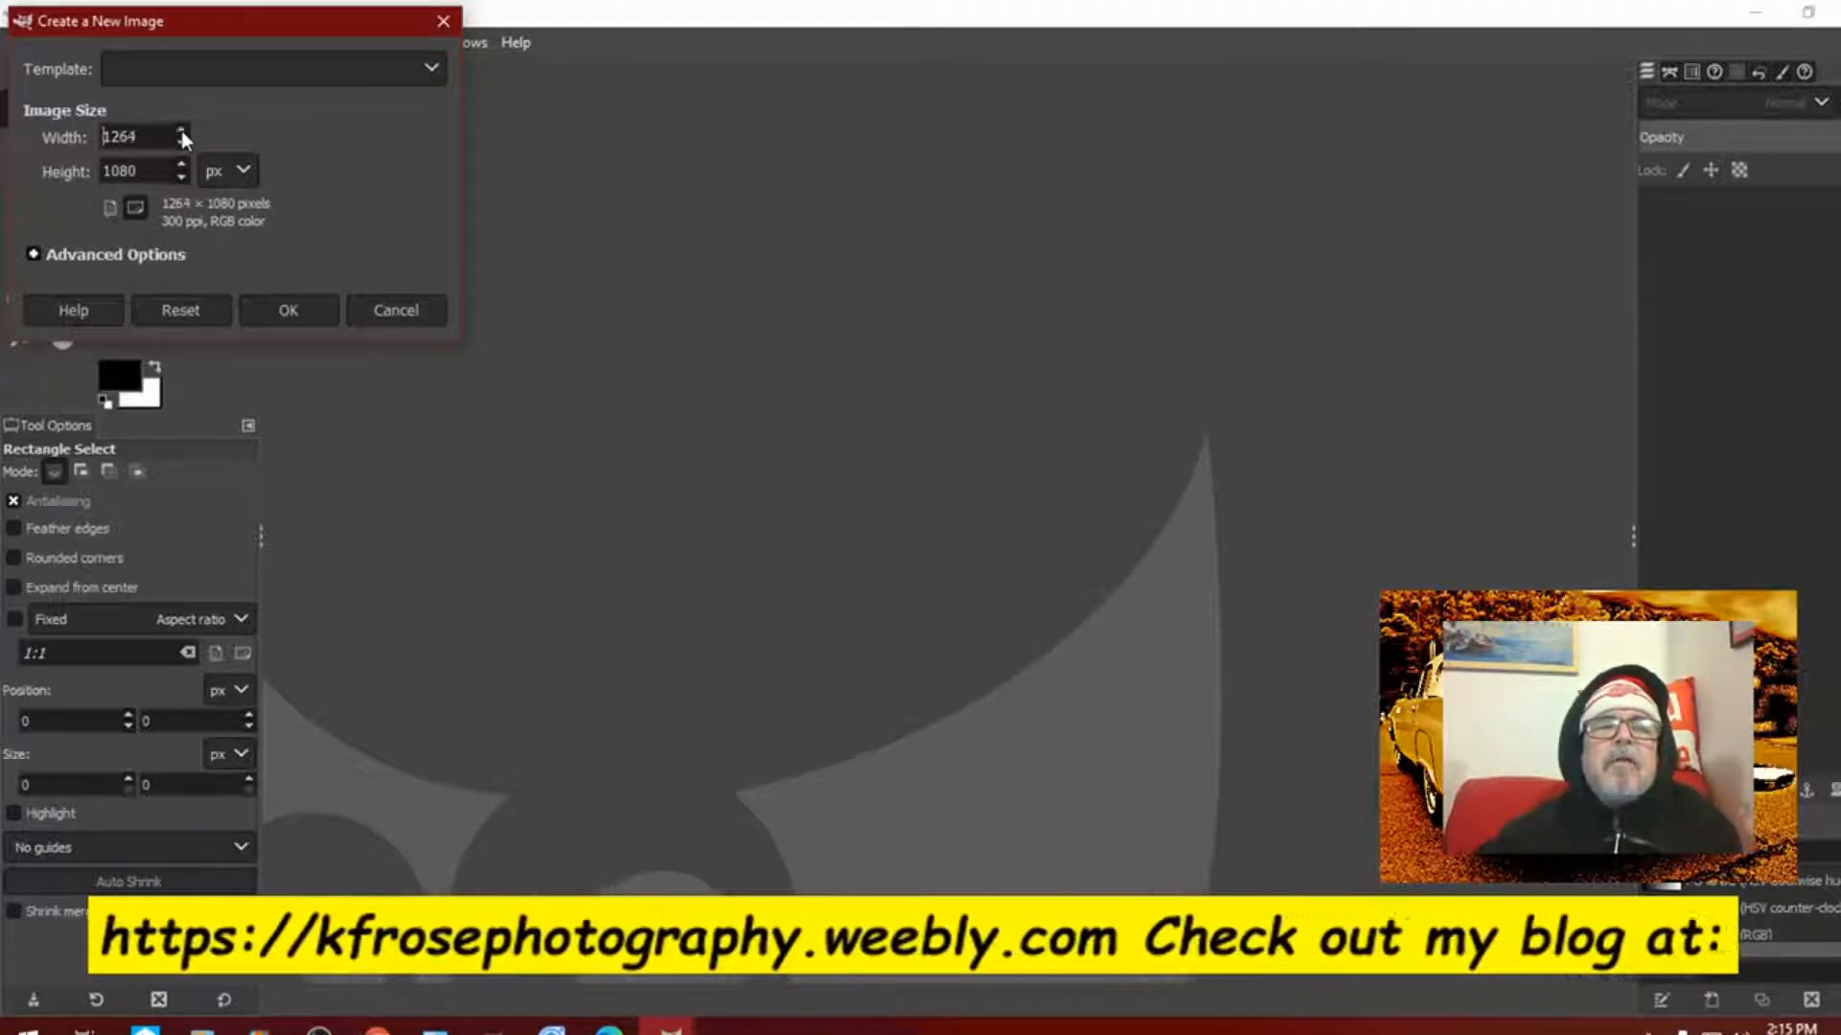
pyautogui.click(181, 130)
pyautogui.click(182, 130)
pyautogui.click(182, 131)
pyautogui.click(181, 130)
pyautogui.click(181, 131)
pyautogui.click(181, 131)
pyautogui.click(181, 130)
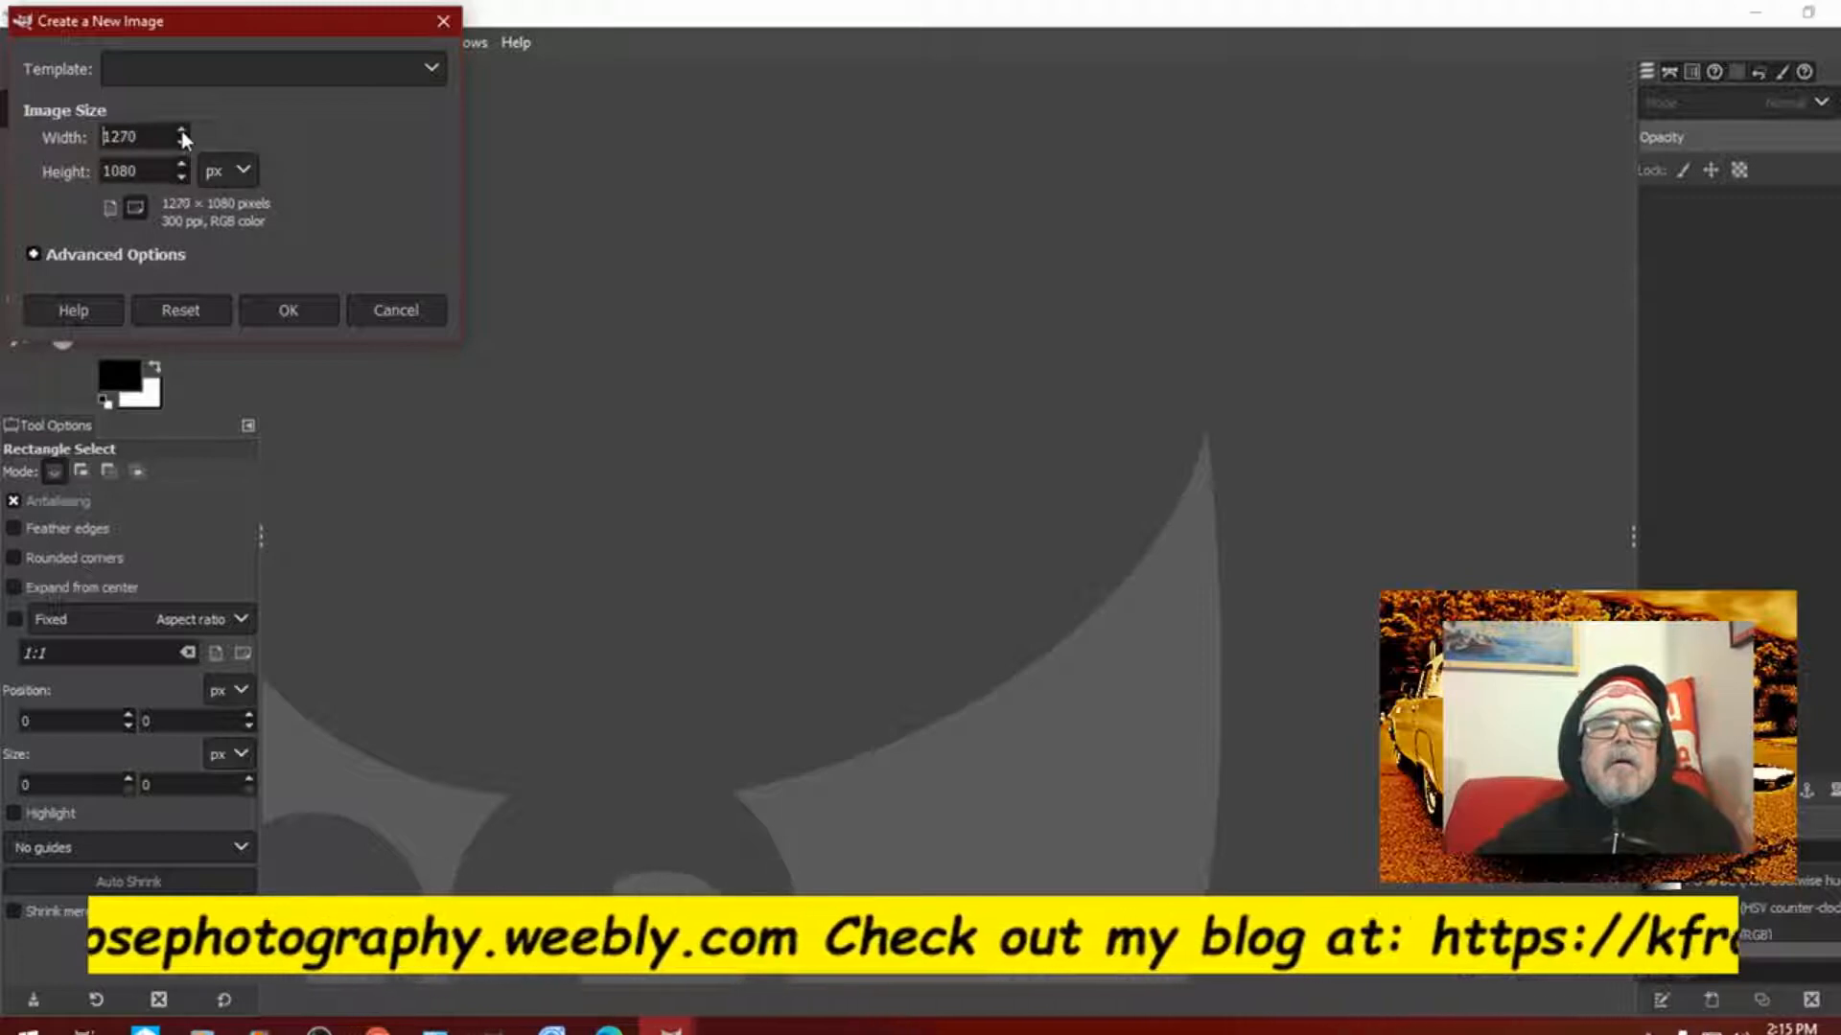
pyautogui.click(182, 130)
pyautogui.click(181, 130)
pyautogui.click(181, 130)
pyautogui.click(181, 130)
pyautogui.click(181, 131)
pyautogui.click(181, 130)
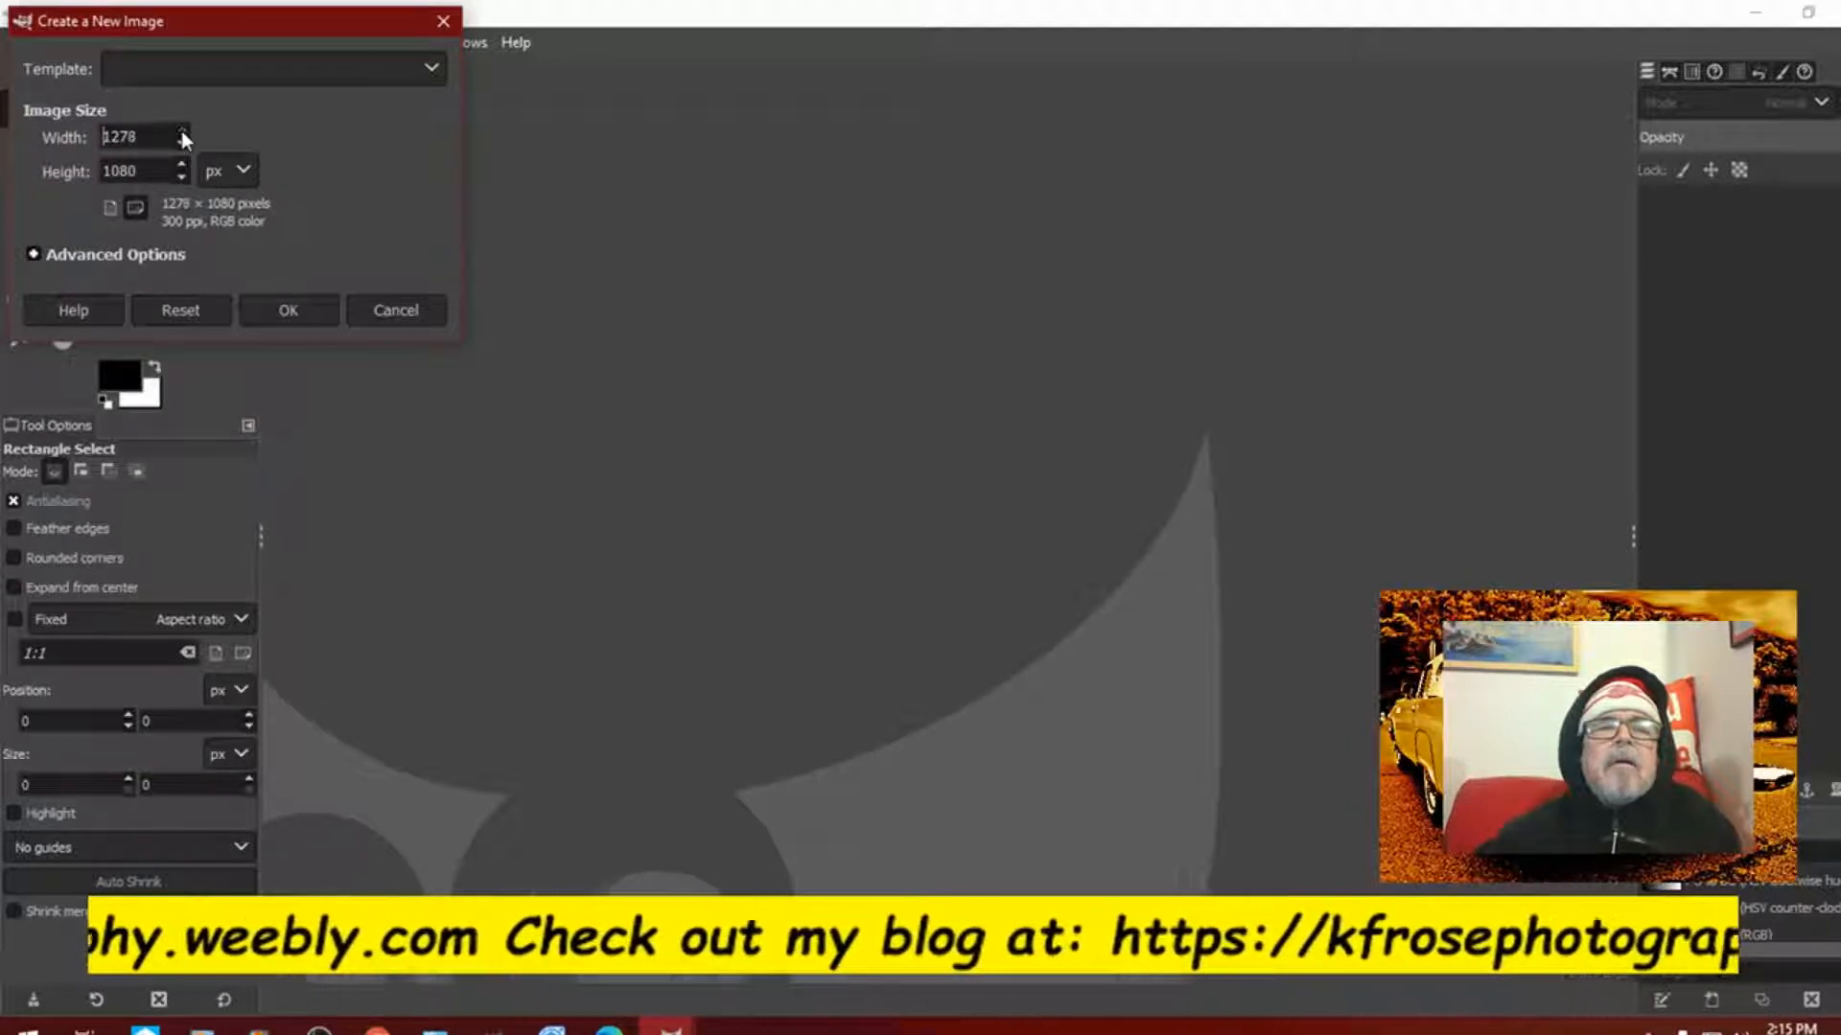
pyautogui.click(181, 130)
pyautogui.click(181, 130)
pyautogui.click(181, 130)
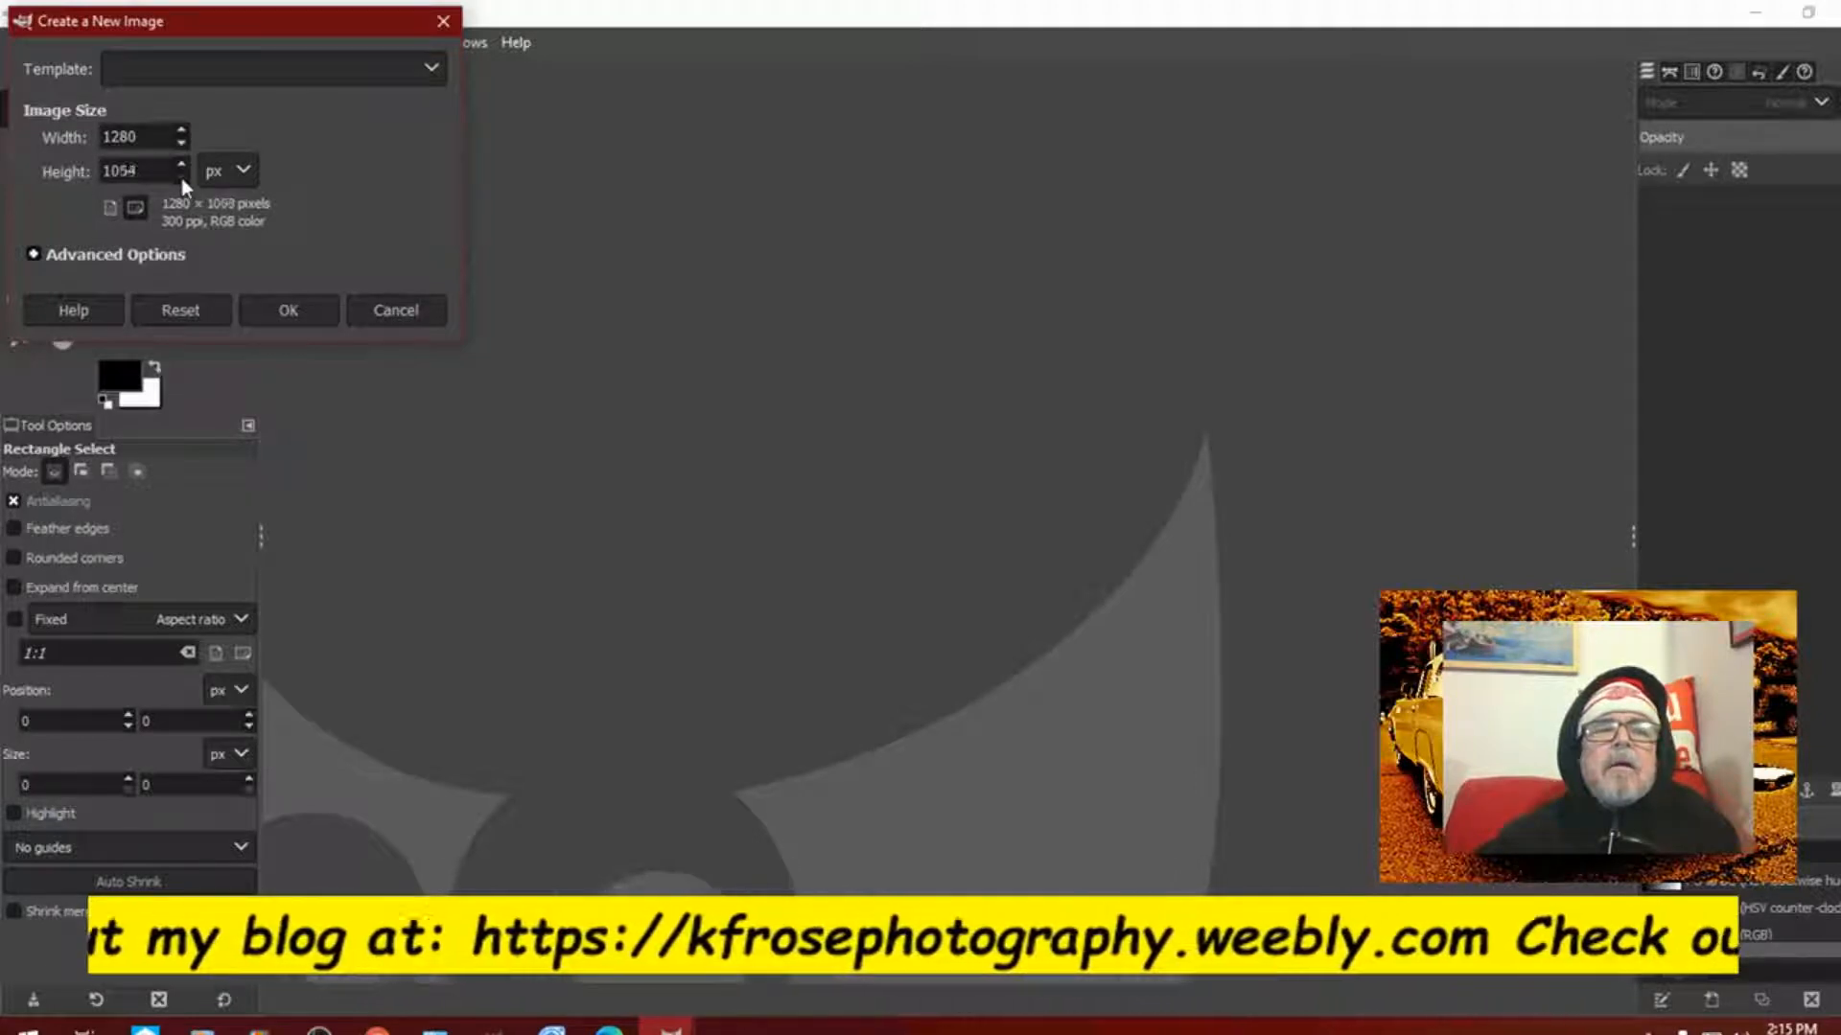
# Step: Set the new image's height to 720 px and create the image
pyautogui.press('BackSpace')
pyautogui.press('BackSpace')
pyautogui.press('BackSpace')
pyautogui.press('BackSpace')
pyautogui.write('817')
pyautogui.press('BackSpace')
pyautogui.press('BackSpace')
pyautogui.press('BackSpace')
pyautogui.write('729')
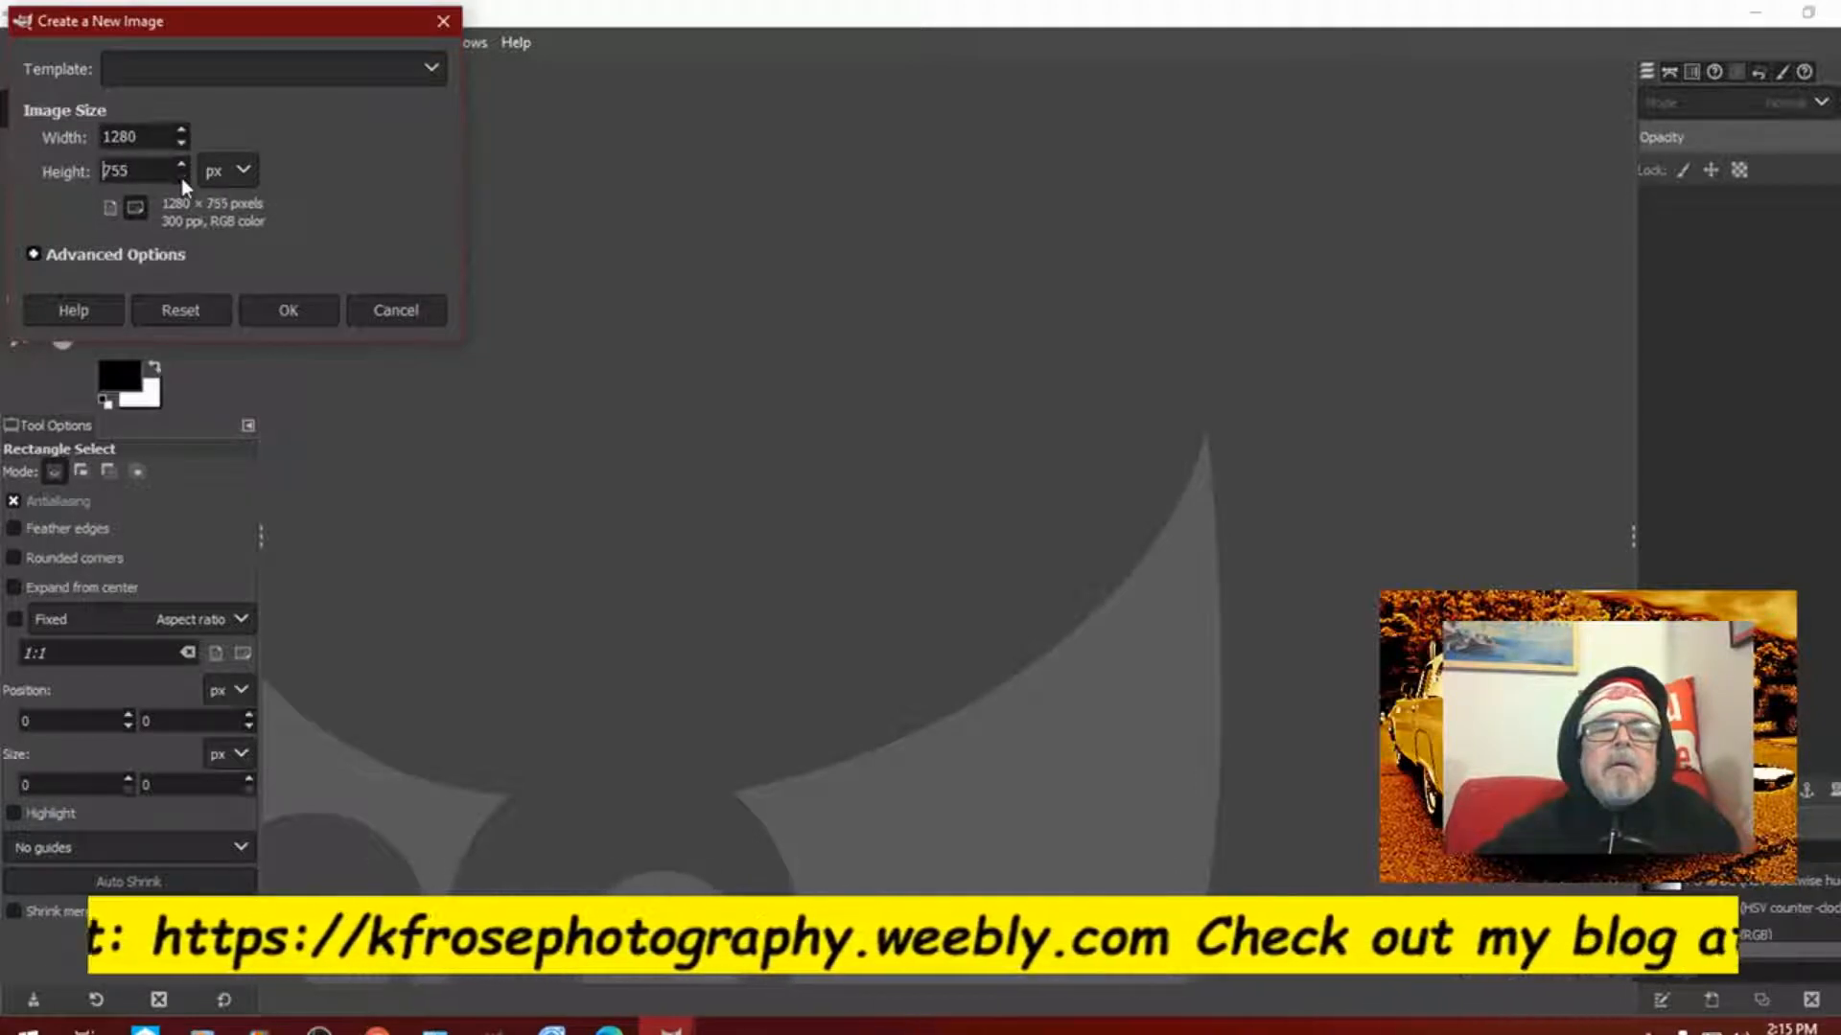
pyautogui.press('BackSpace')
pyautogui.write('0')
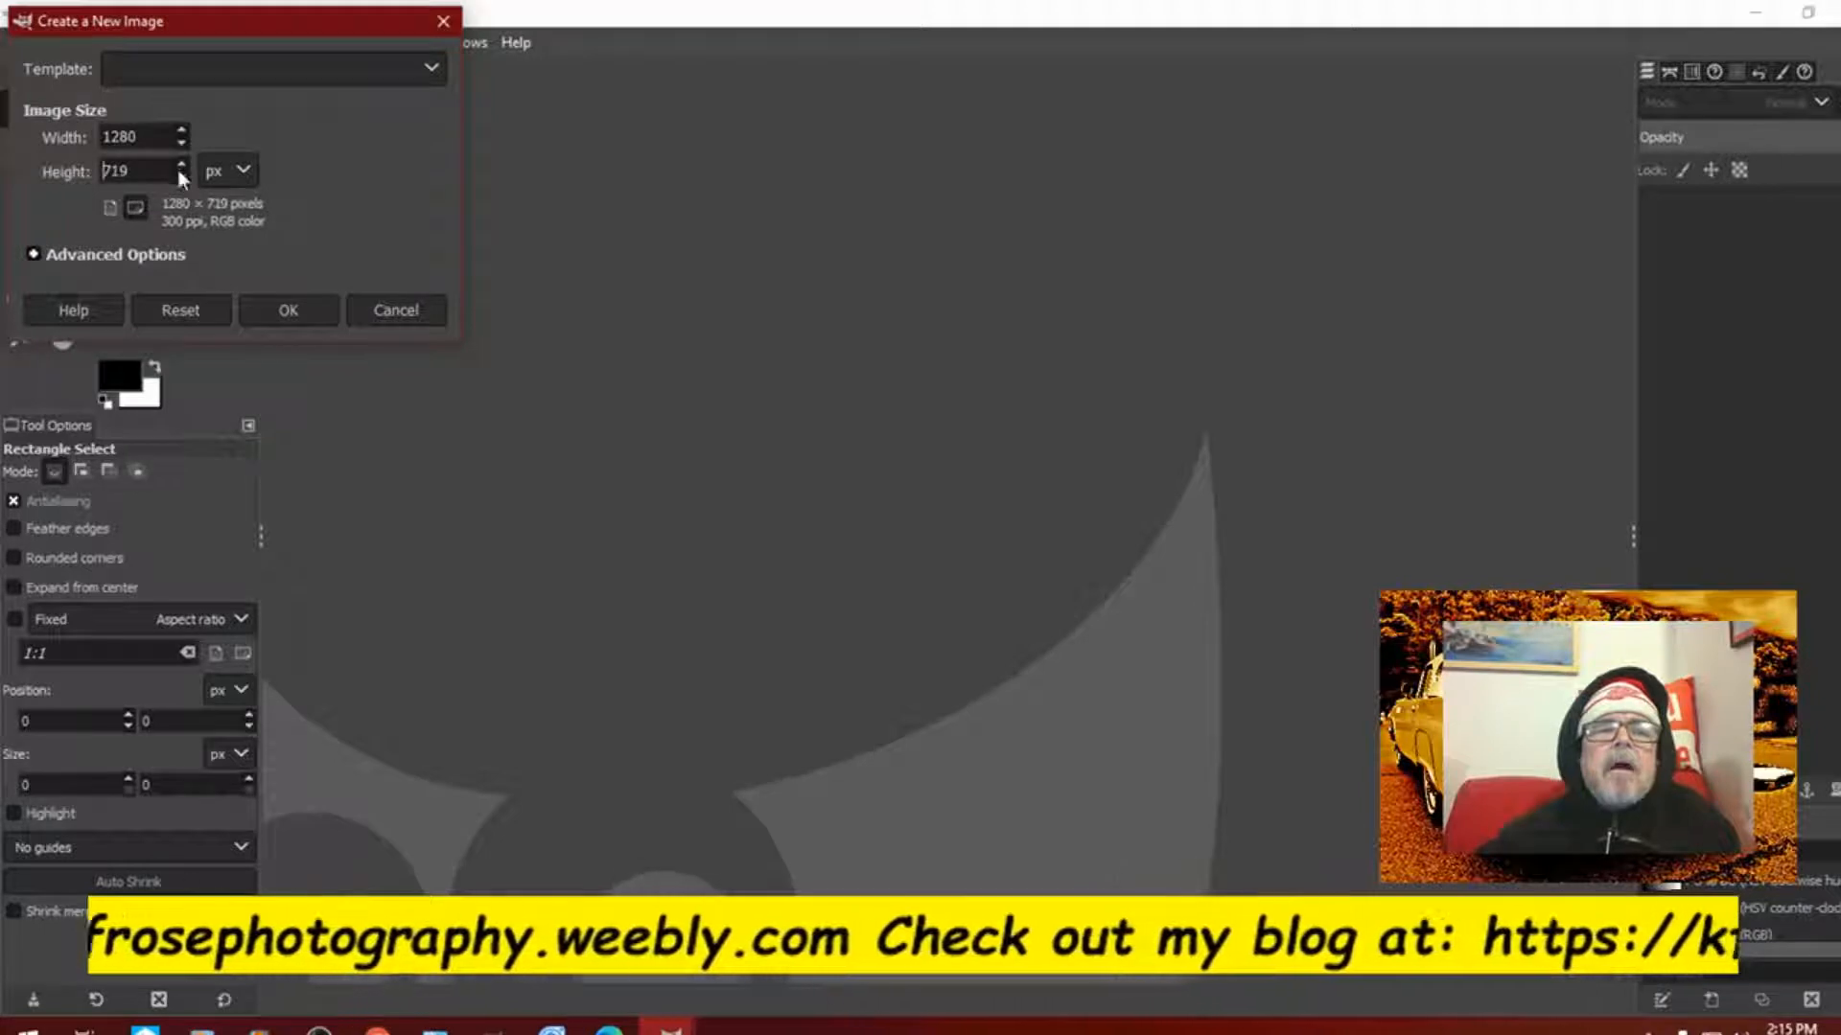
pyautogui.click(279, 303)
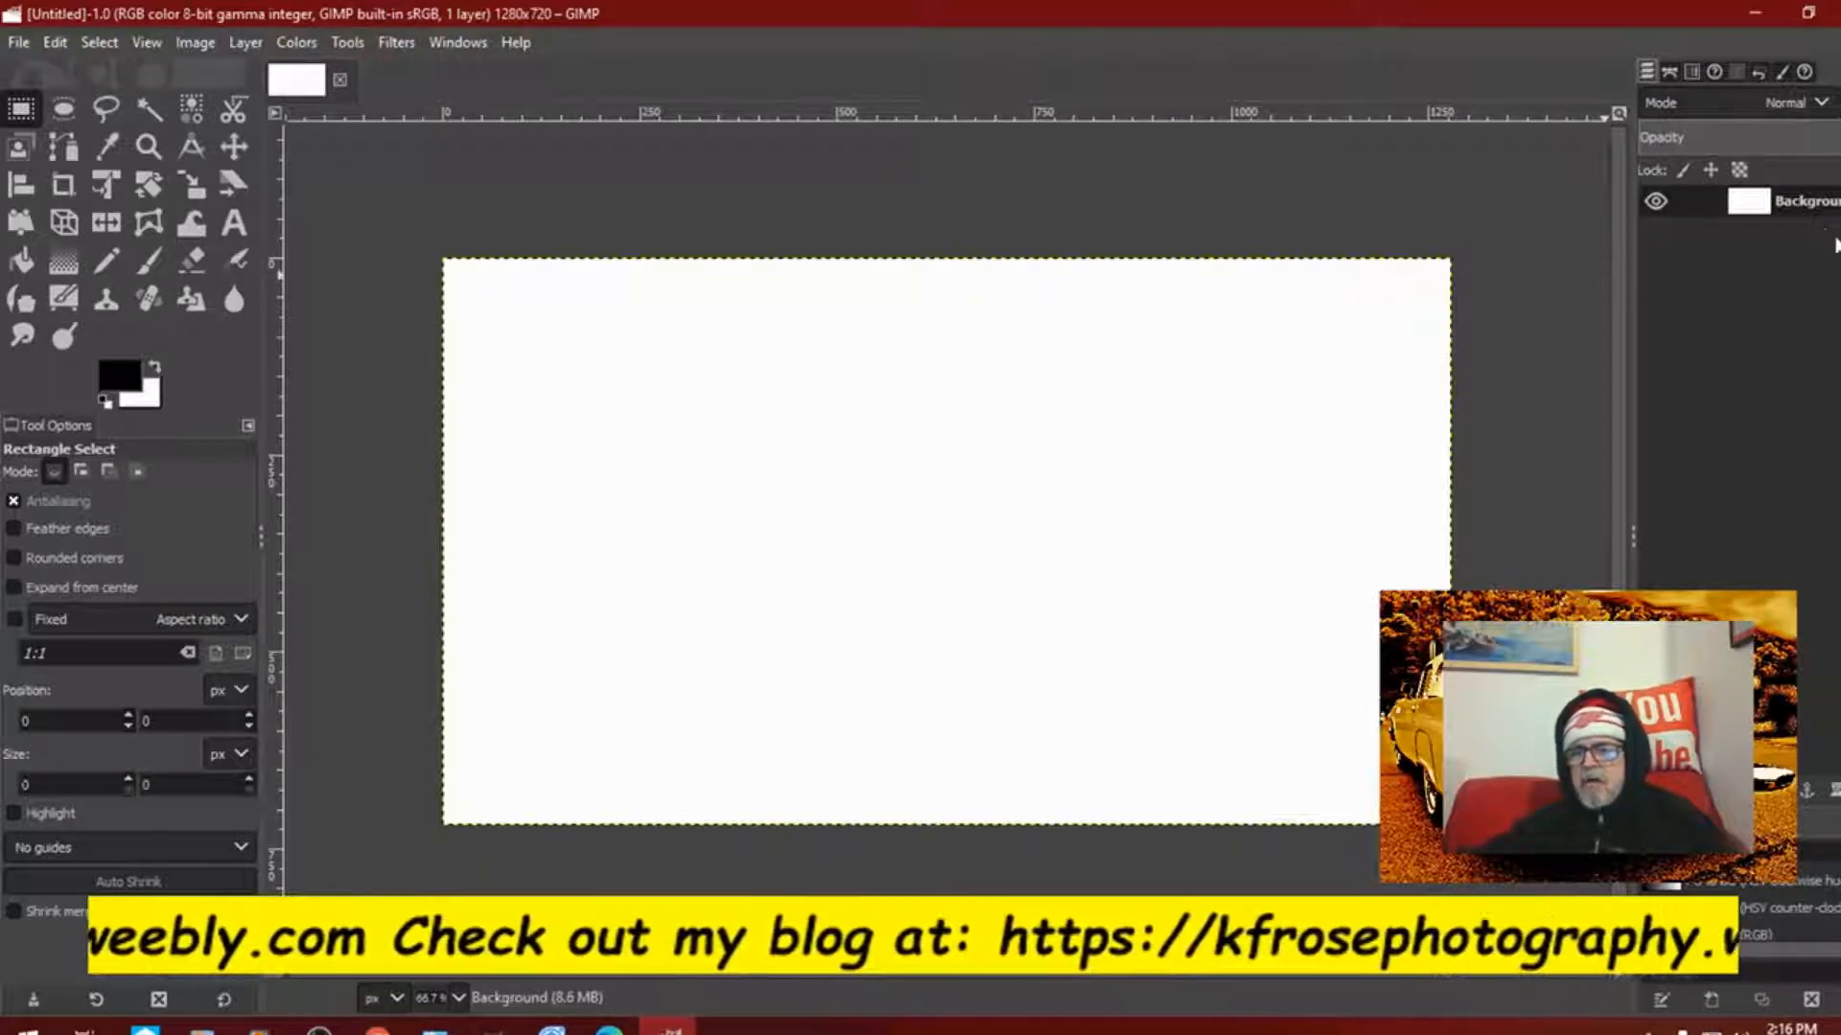
# Step: Add an alpha channel to the Background layer
pyautogui.rightClick(1761, 207)
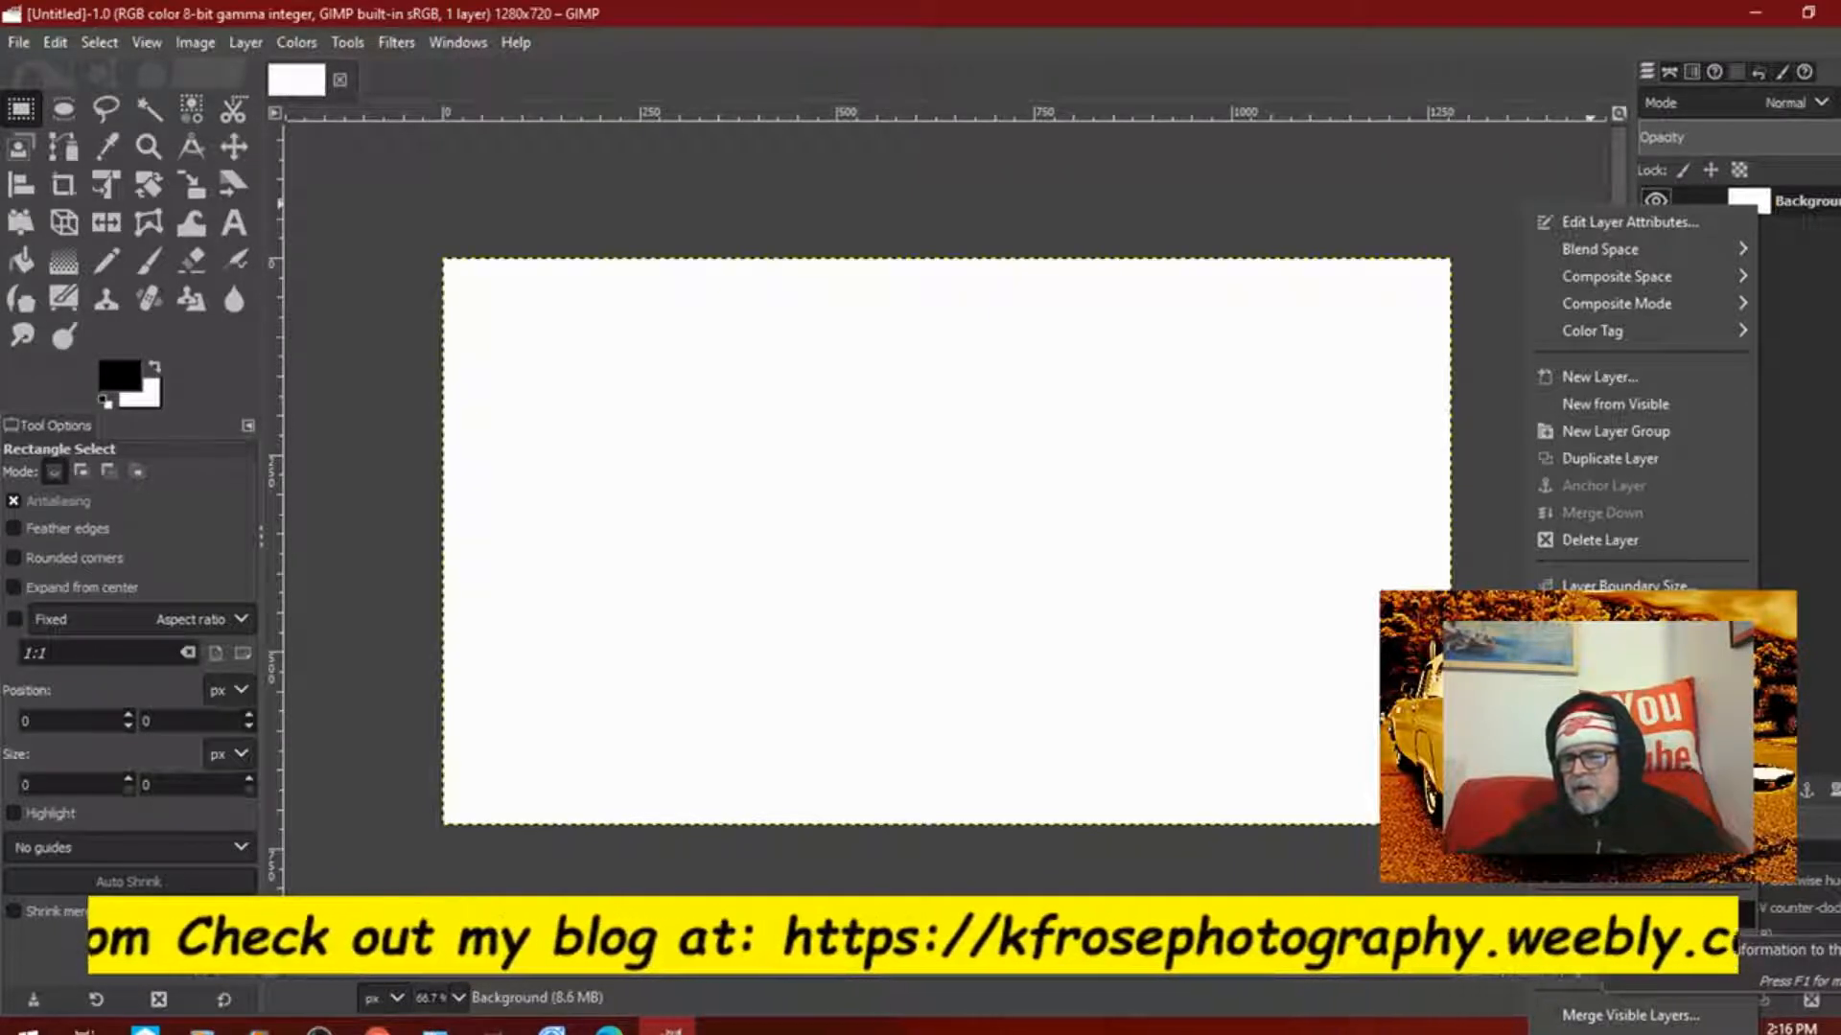
pyautogui.click(1620, 915)
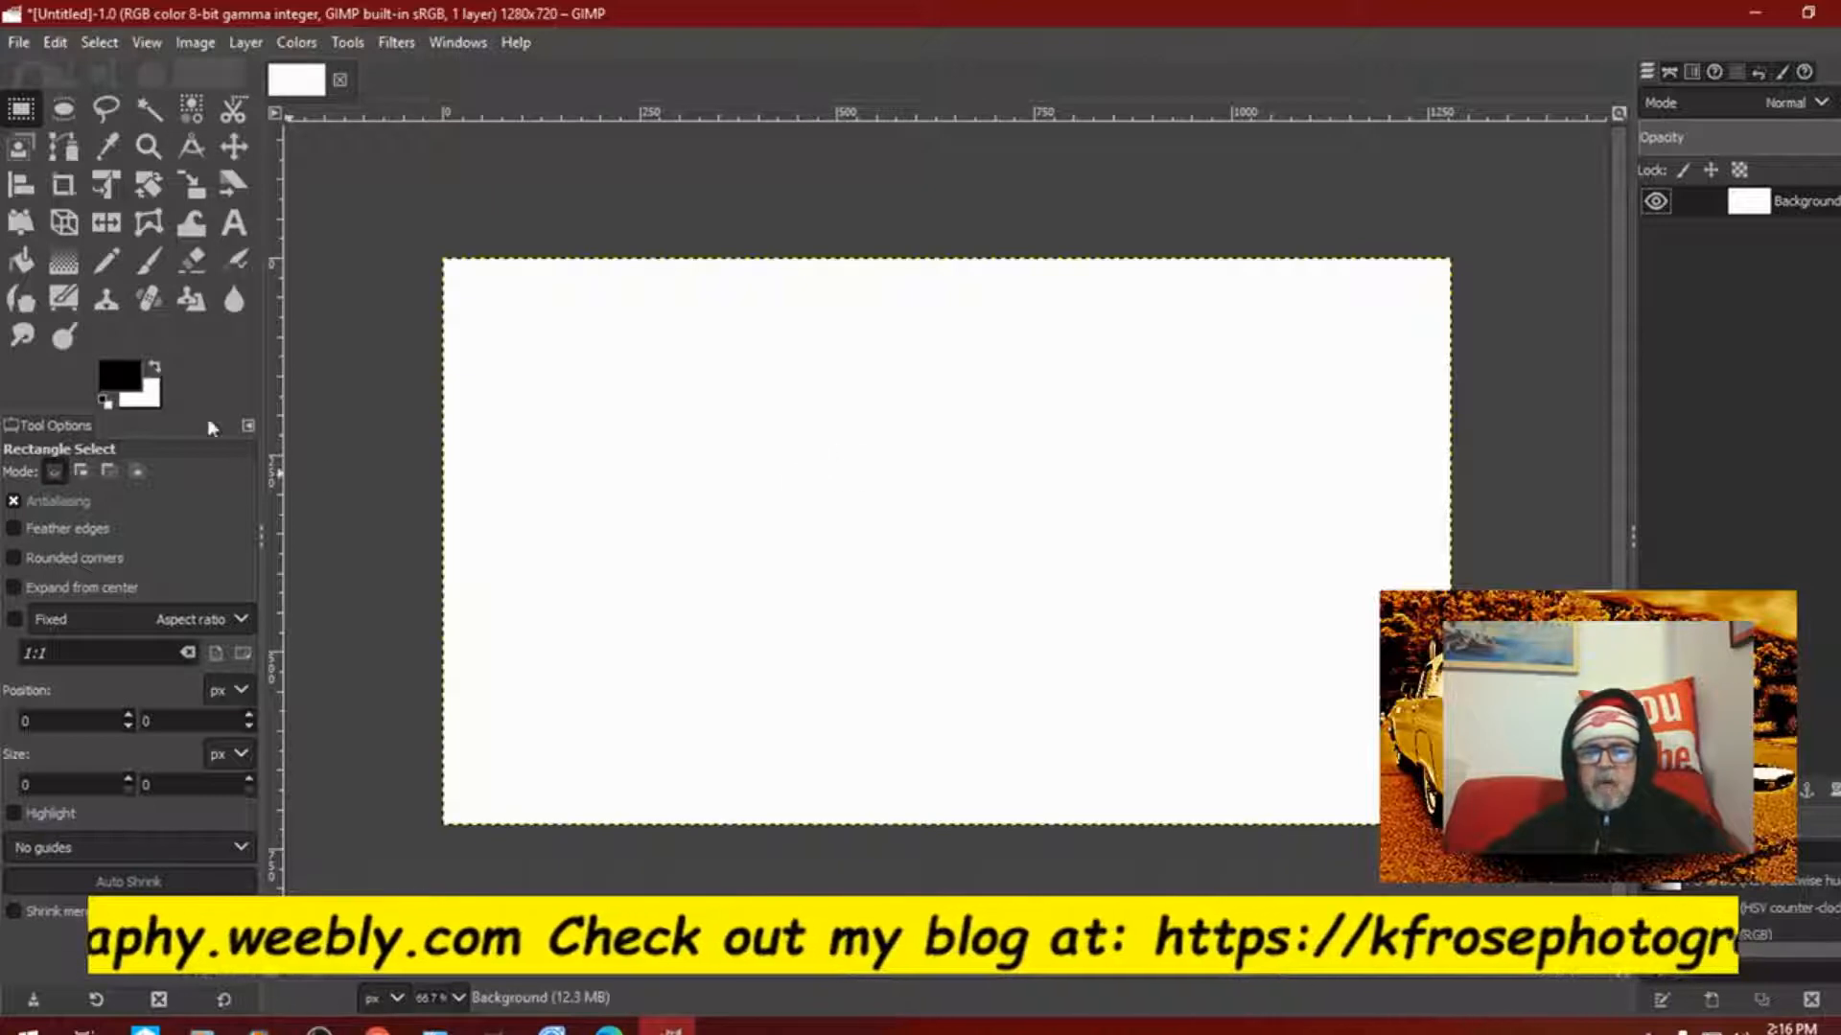
# Step: Reset the colors to black foreground and white background, swap them, and swap them back
pyautogui.click(109, 397)
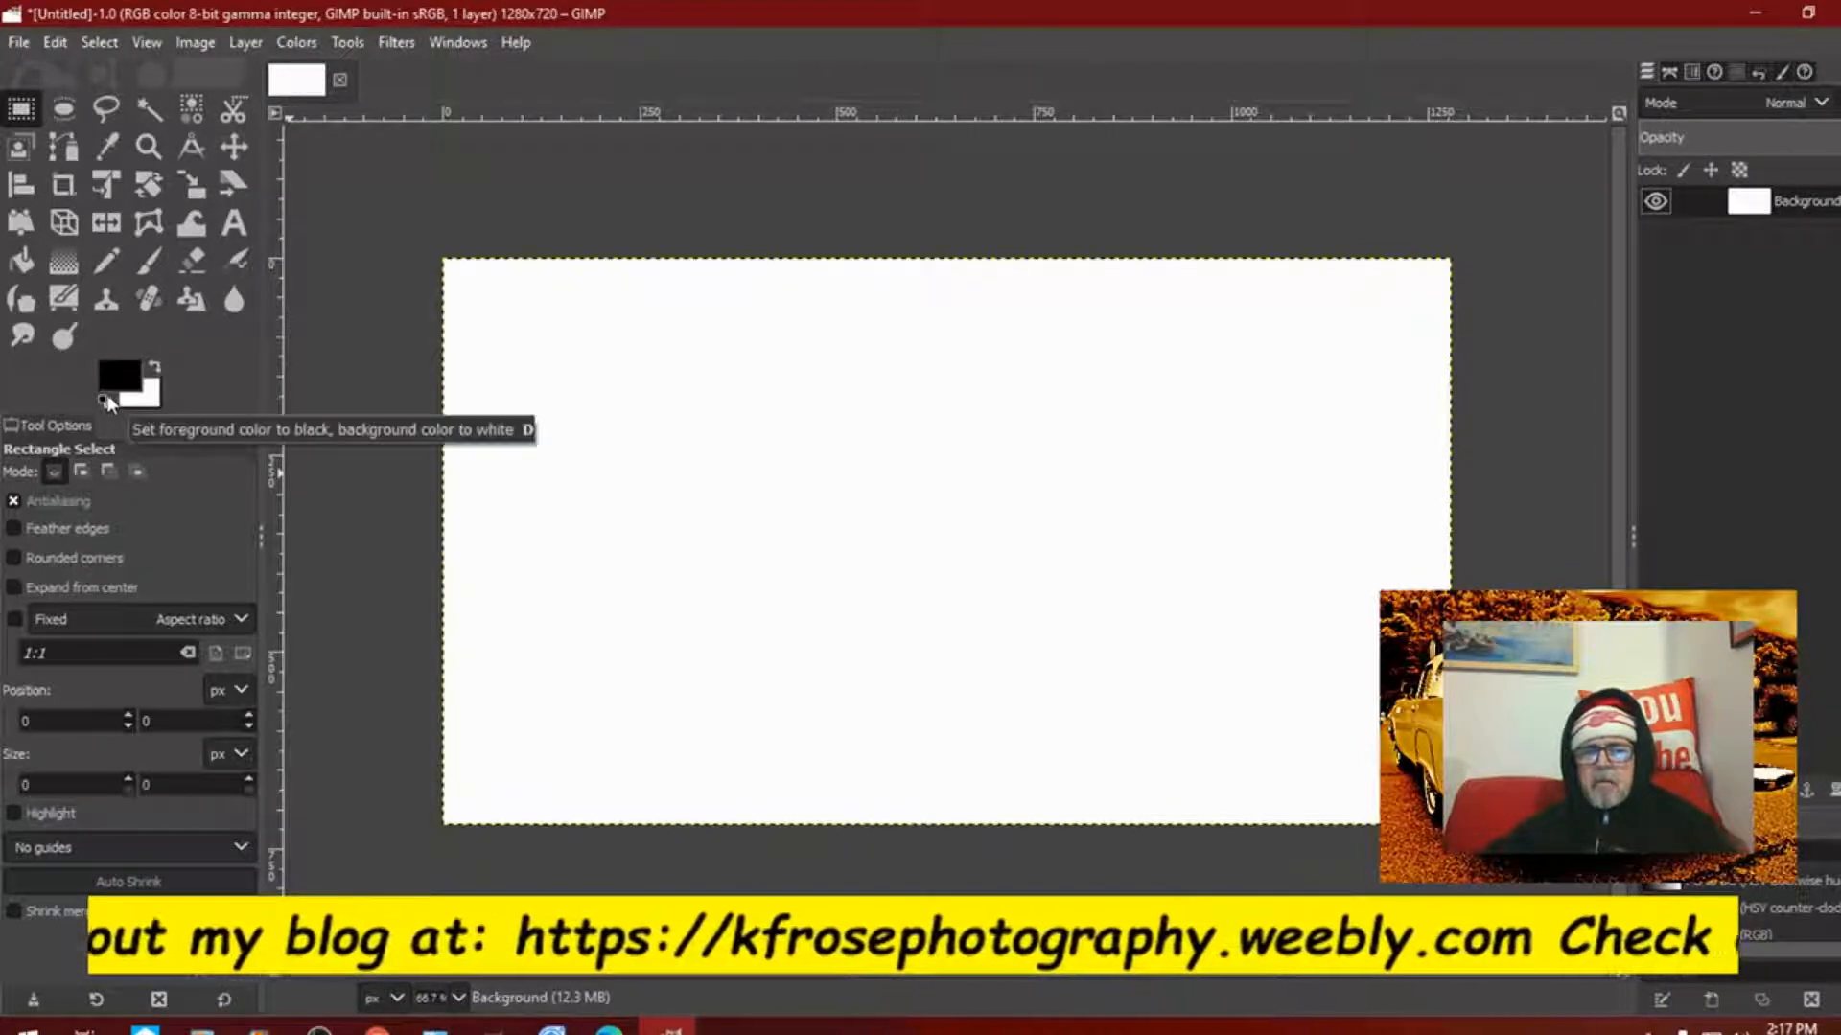
pyautogui.click(154, 374)
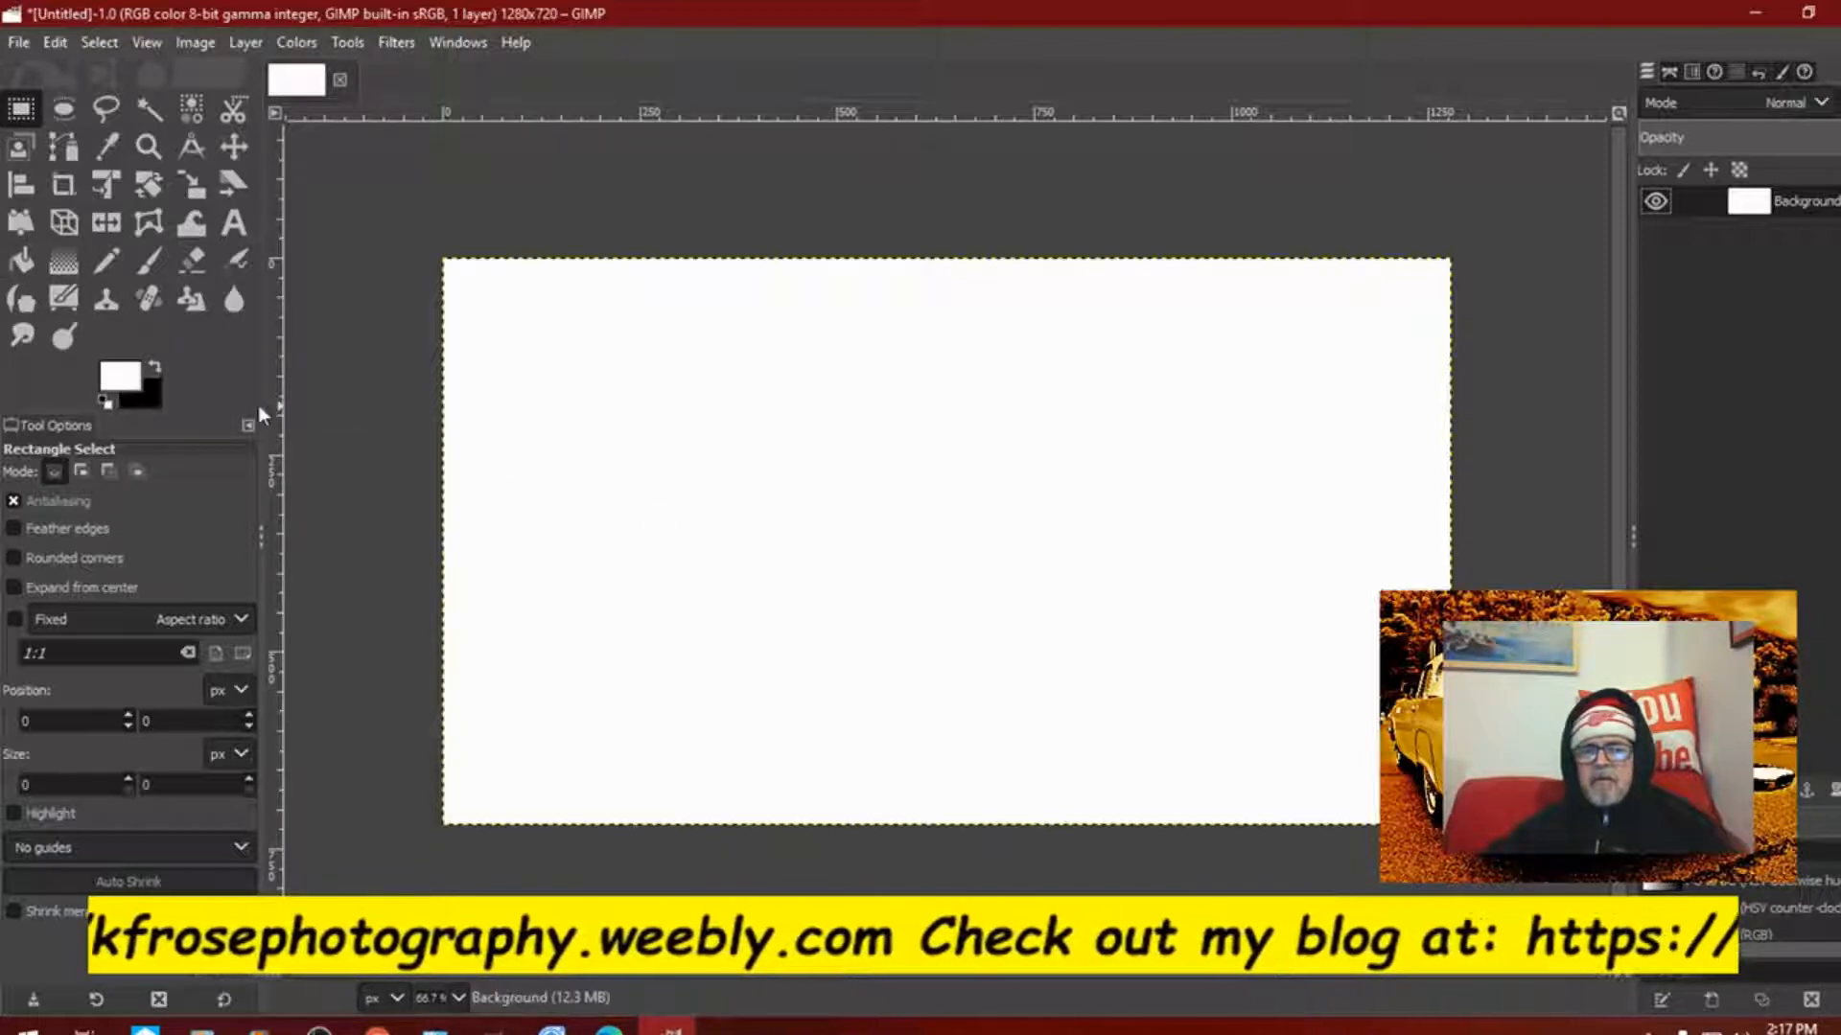
pyautogui.click(153, 362)
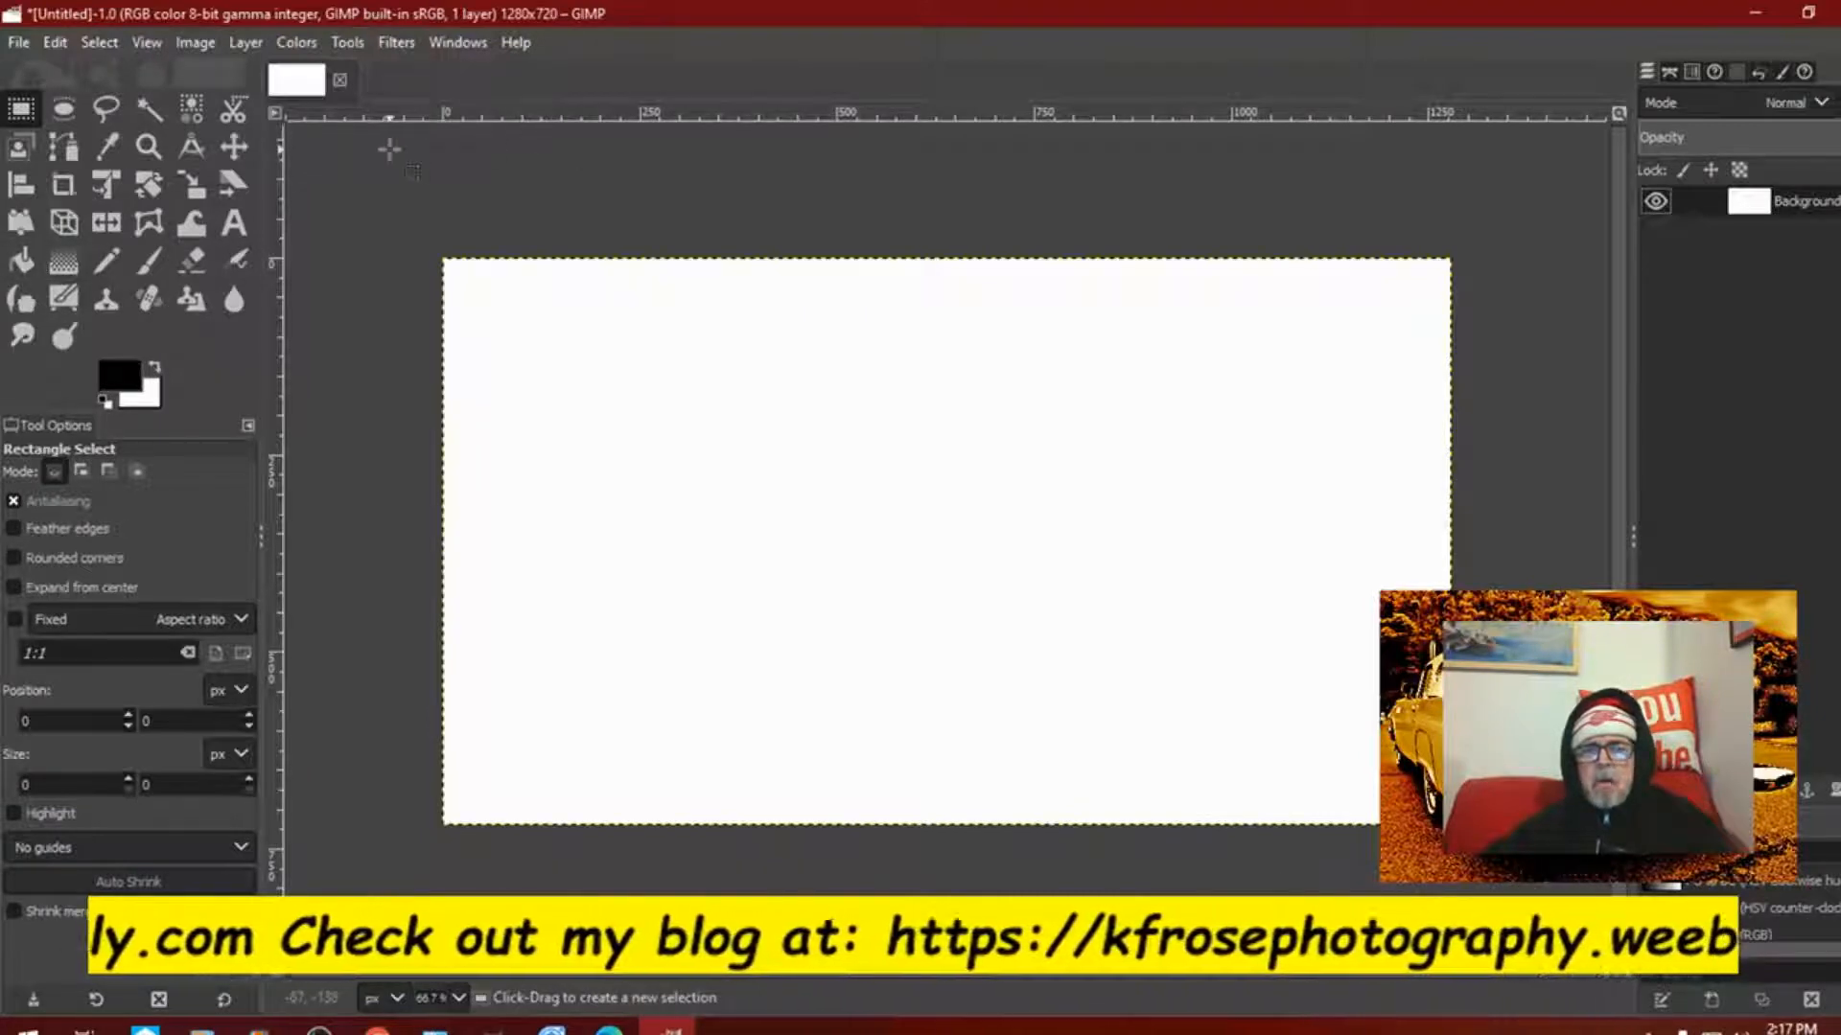
# Step: Open the G'MIC-Qt filters for the white layer and expand the Patterns category
pyautogui.click(394, 42)
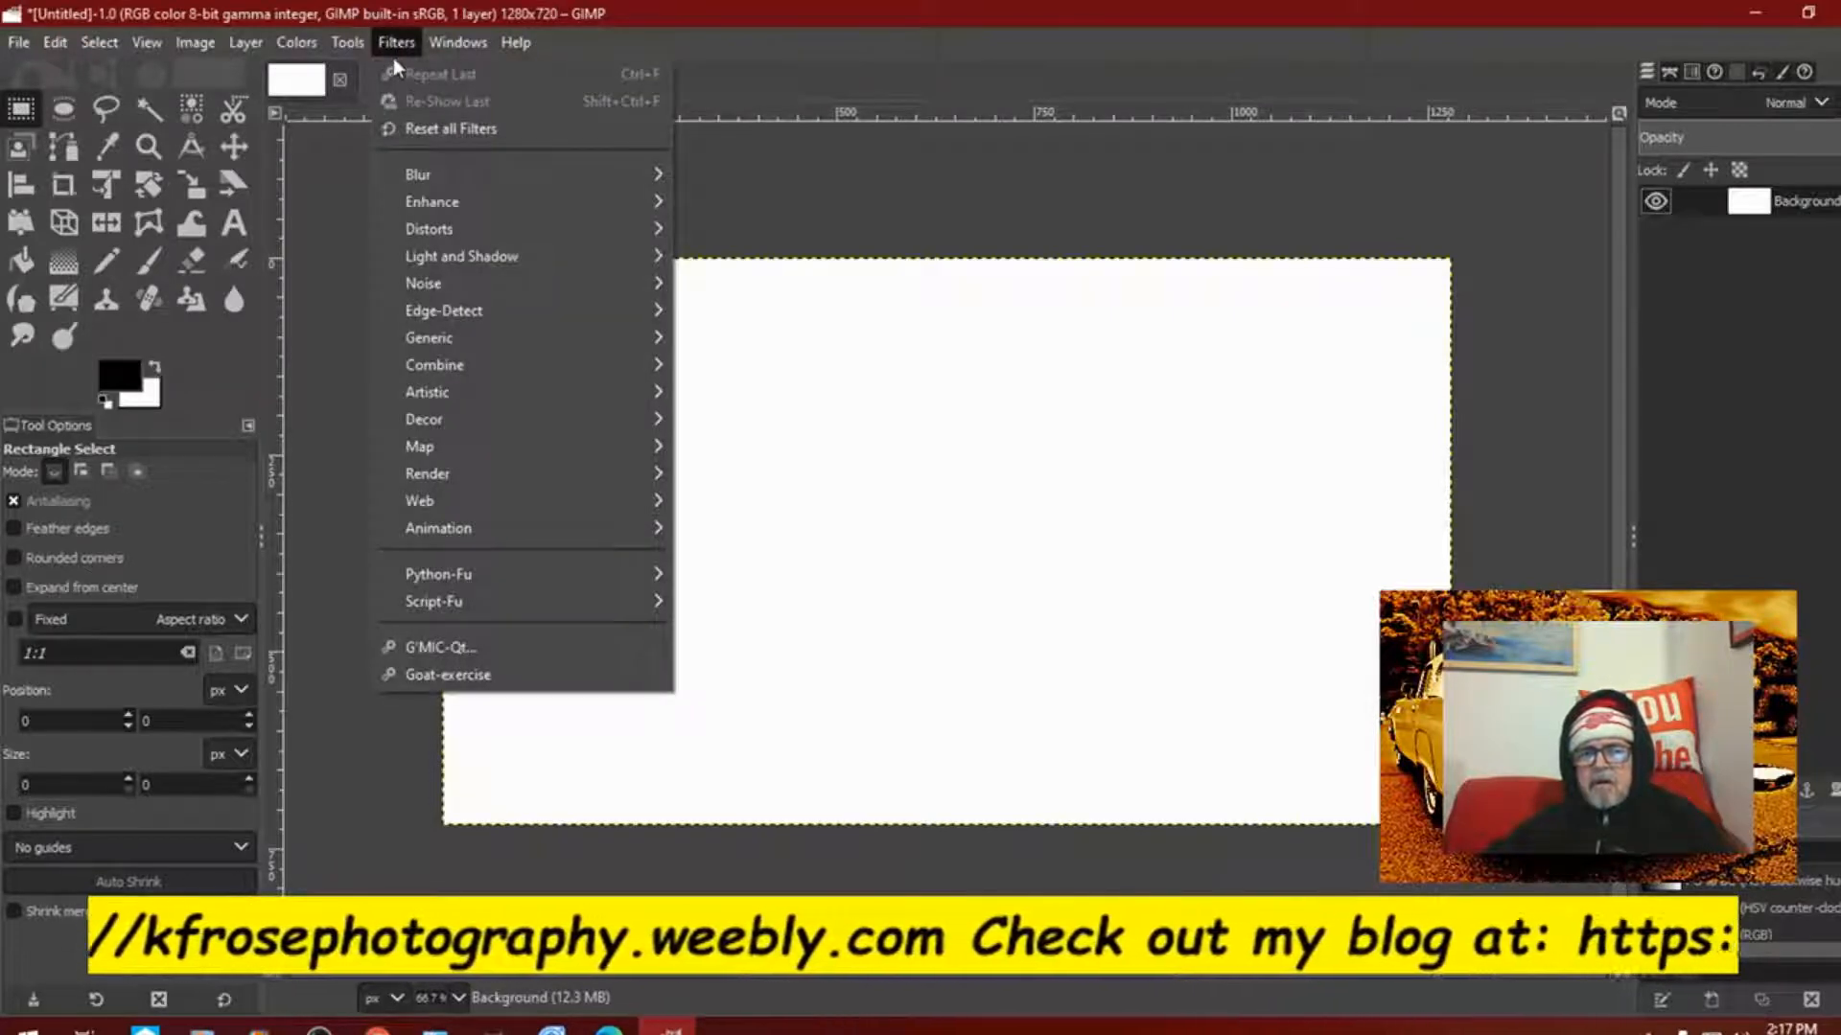
pyautogui.click(424, 645)
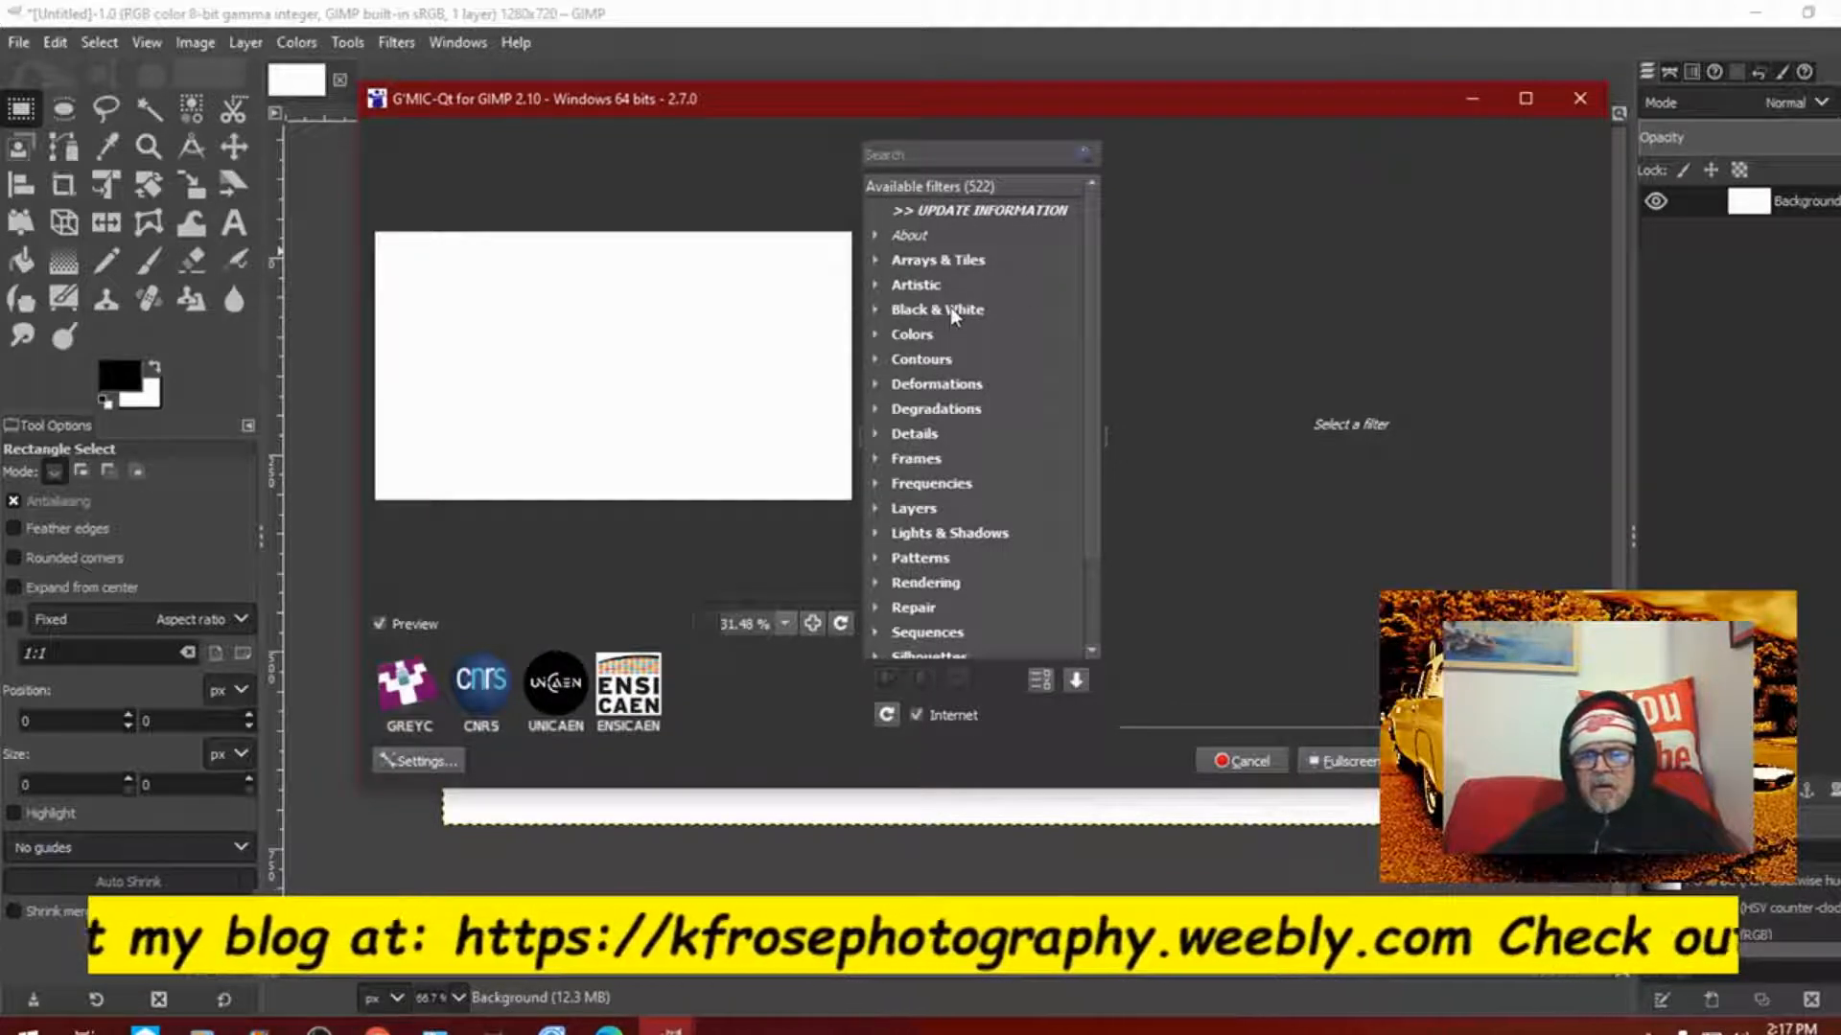
pyautogui.scroll(-2, 1033, 342)
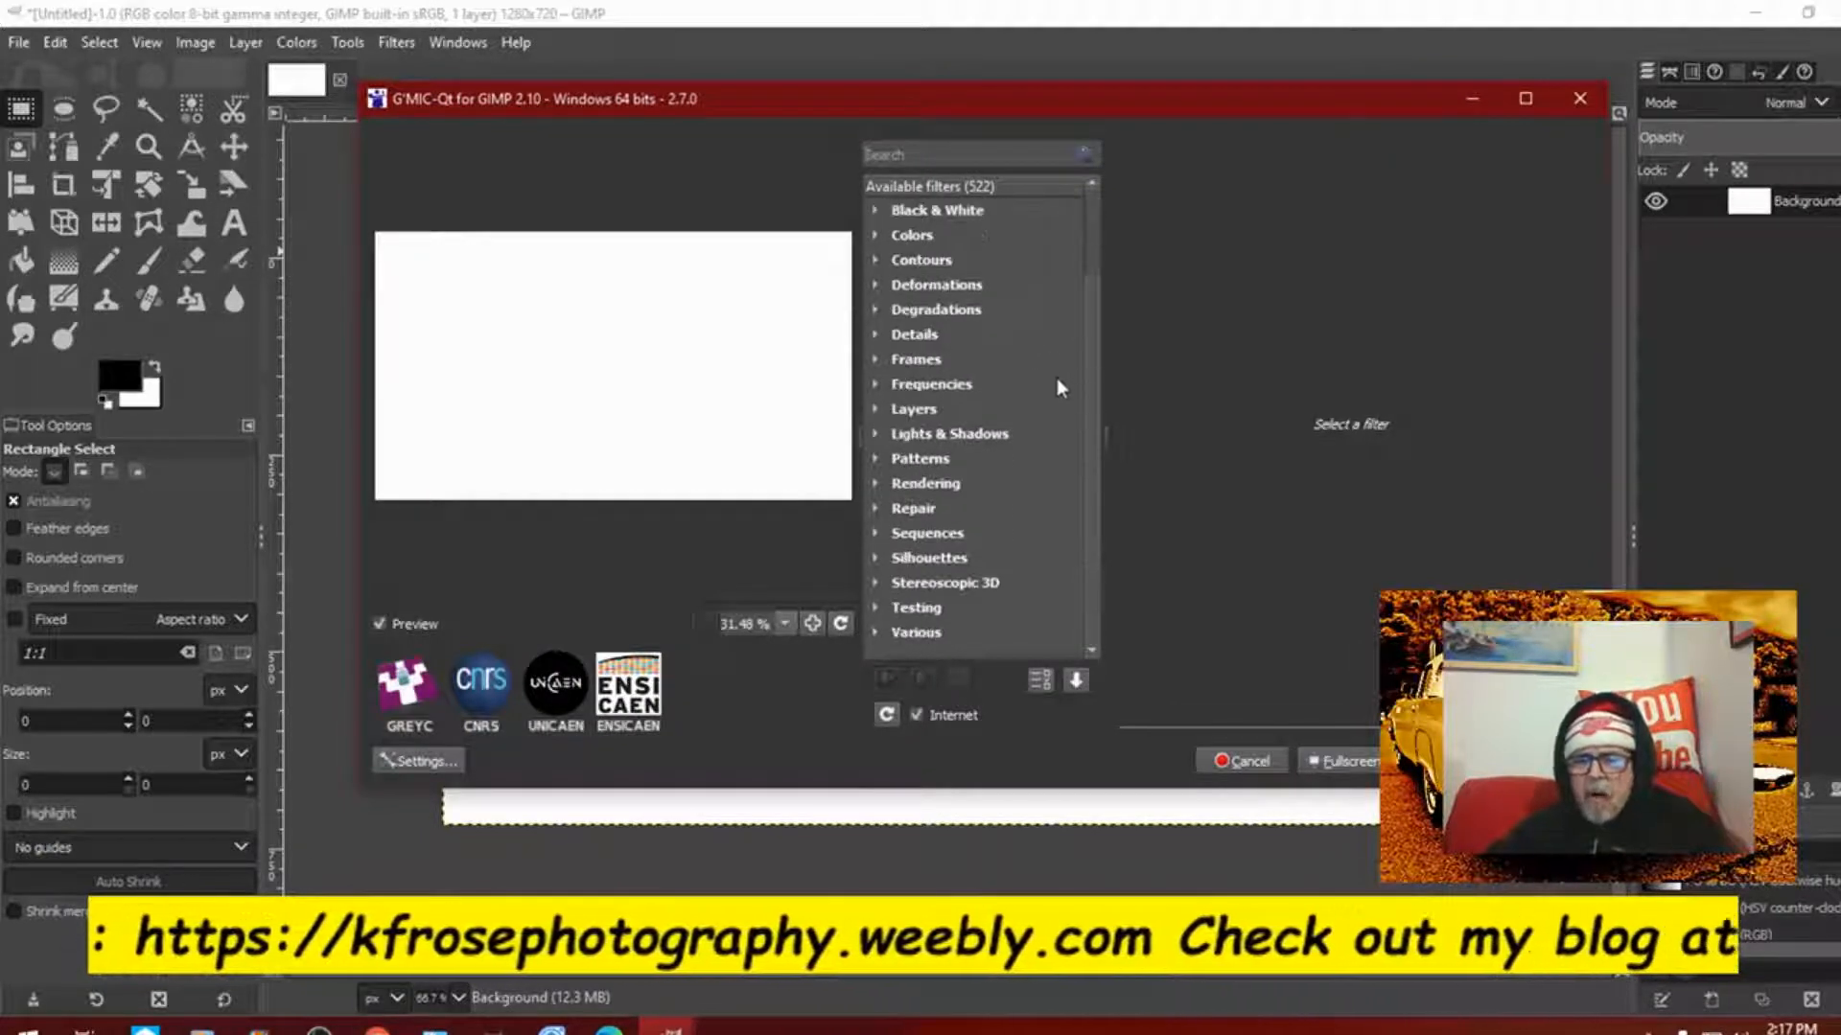
pyautogui.scroll(1, 1055, 384)
pyautogui.scroll(-1, 1054, 386)
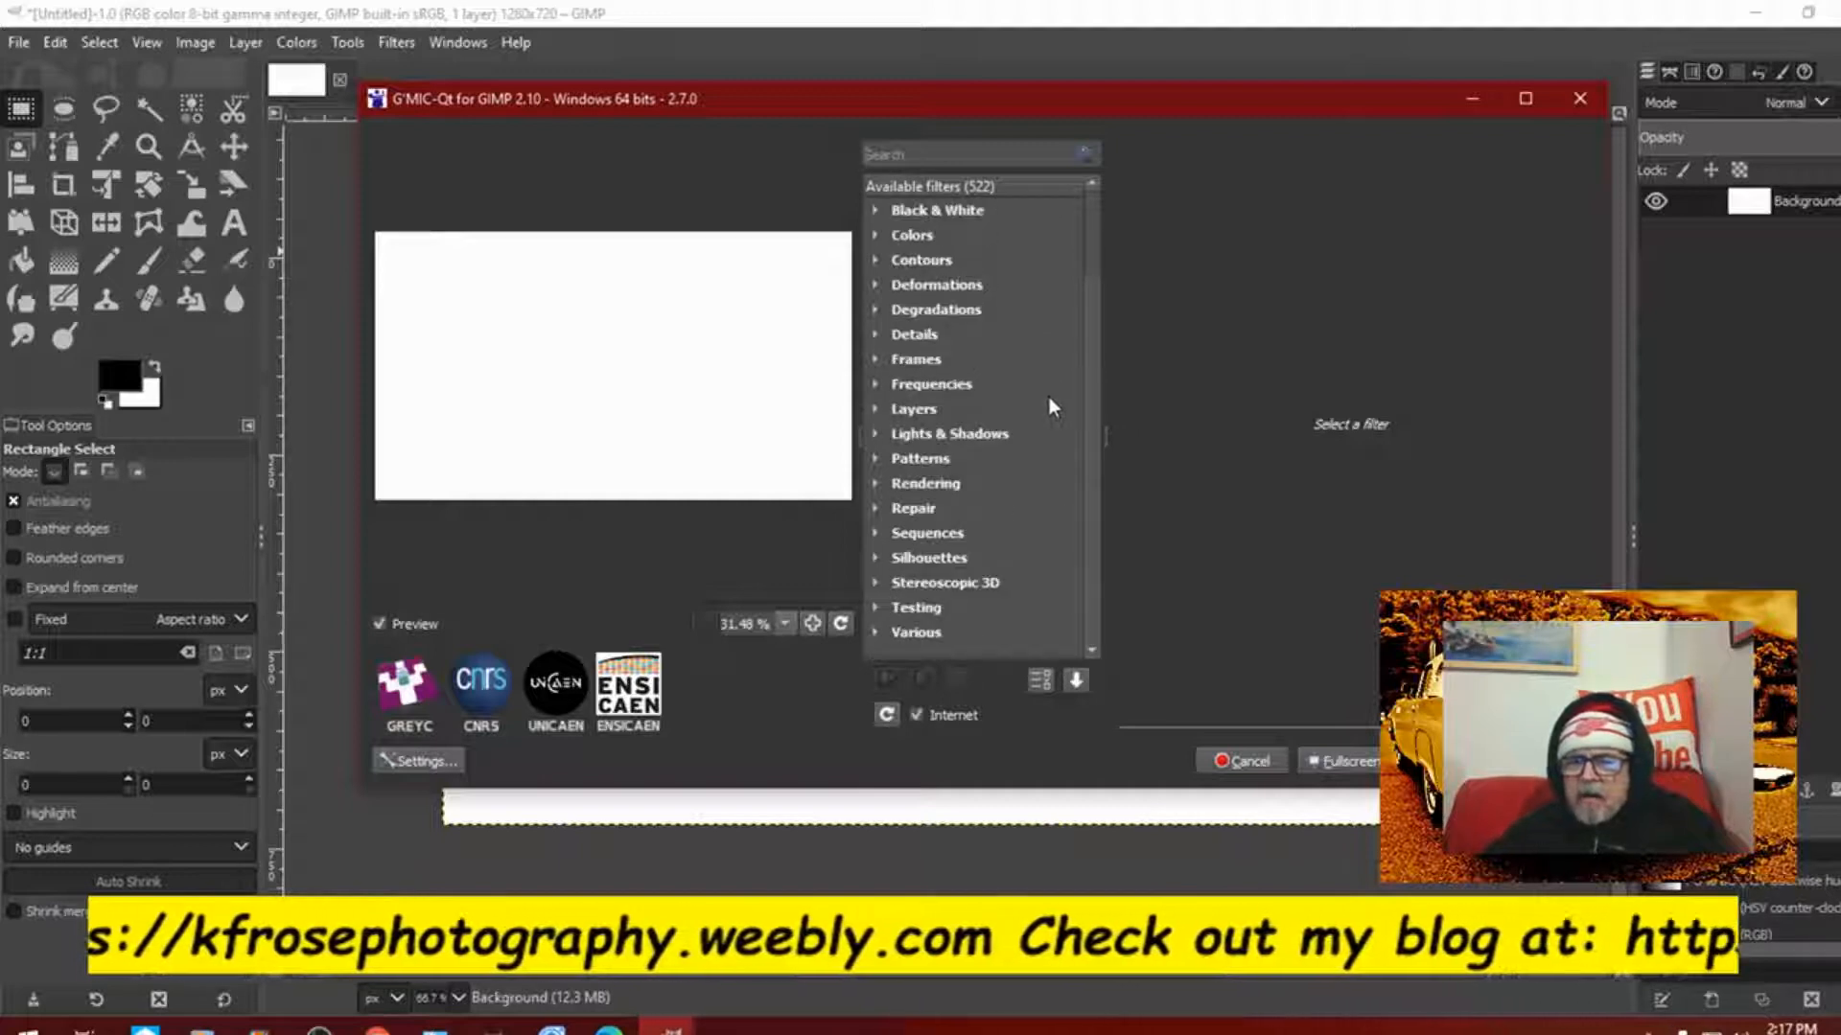
pyautogui.click(876, 459)
# Step: Look through the Patterns filters and preview the Canvas and Clouds patterns
pyautogui.scroll(-3, 1011, 491)
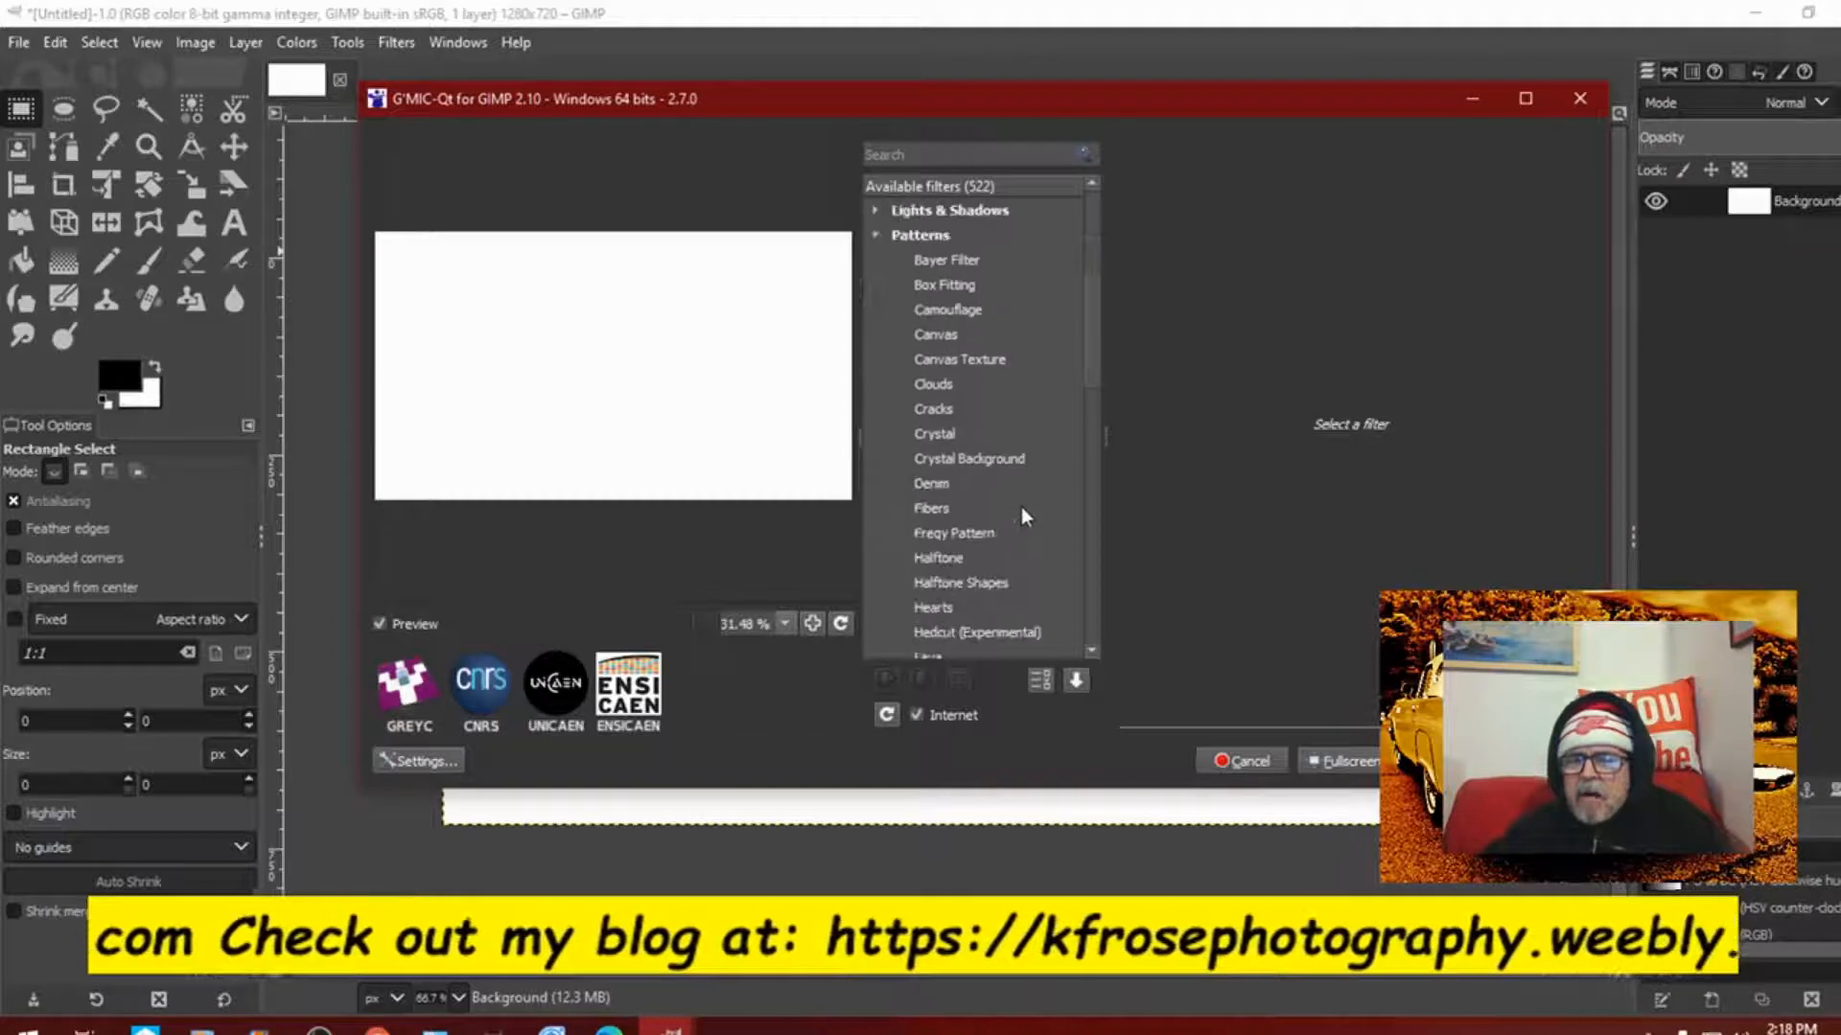
pyautogui.scroll(-8, 1037, 480)
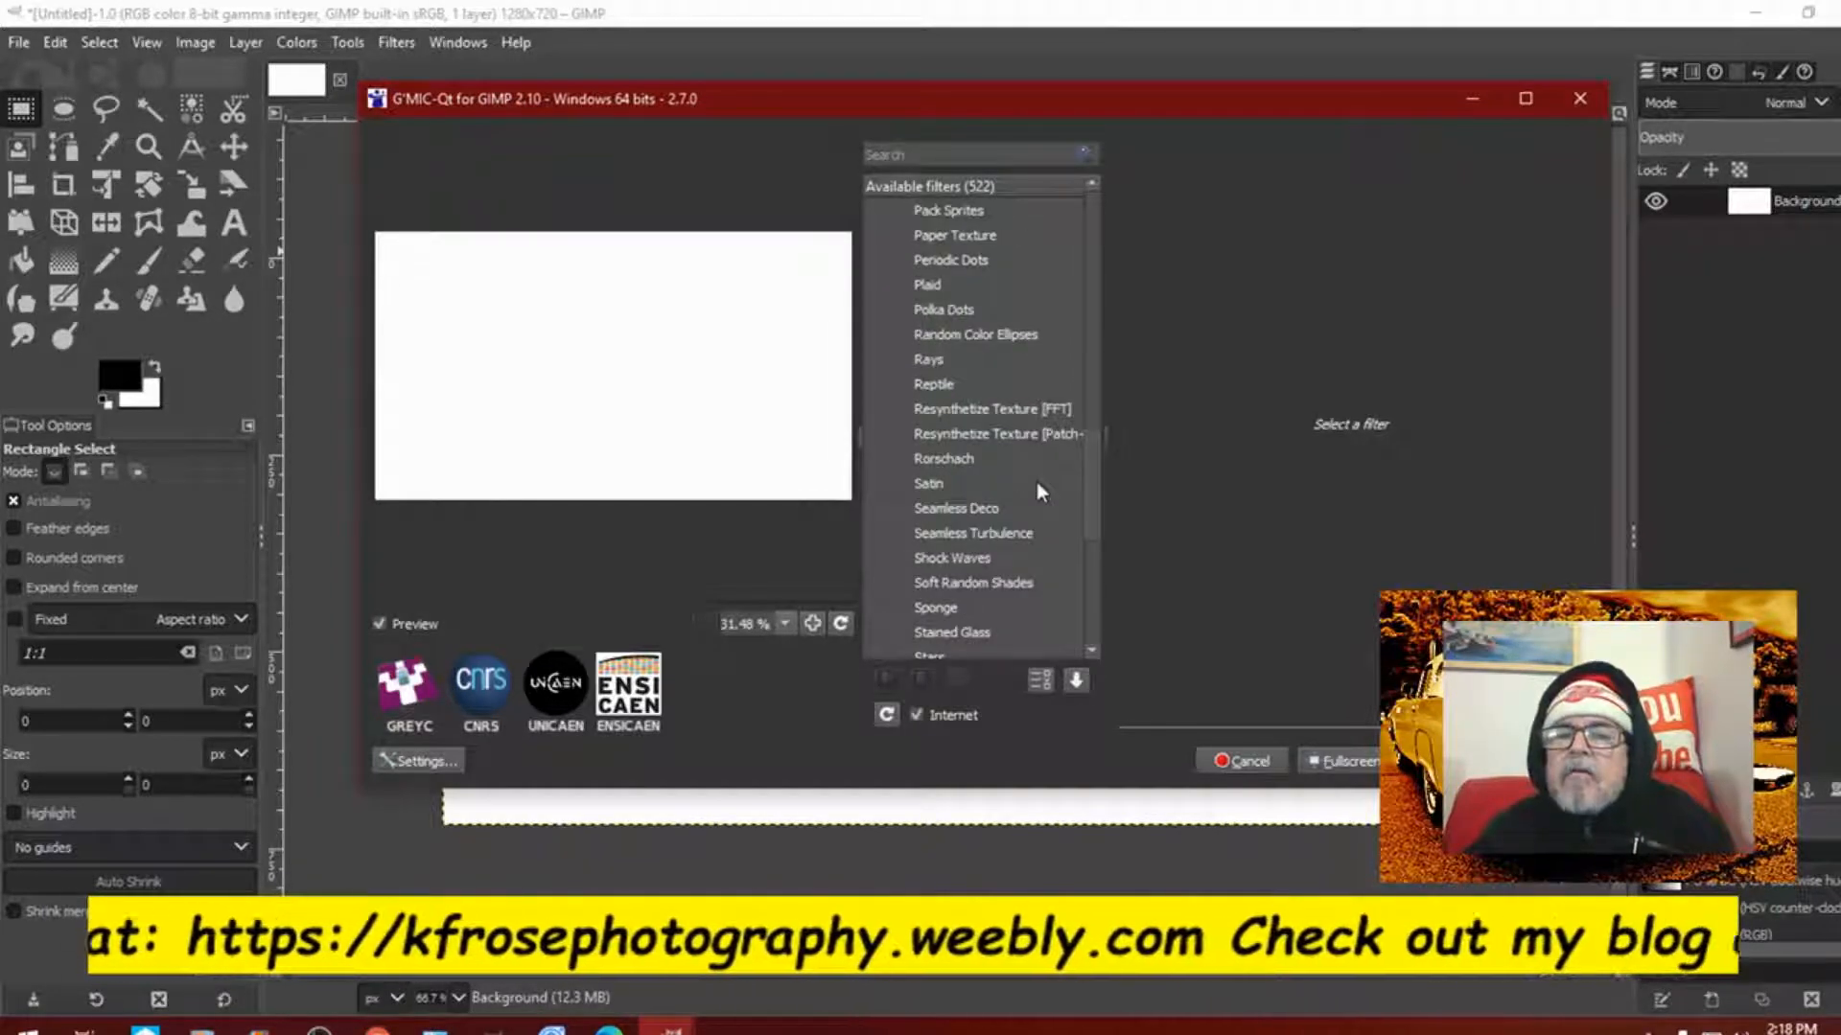
pyautogui.scroll(4, 1037, 491)
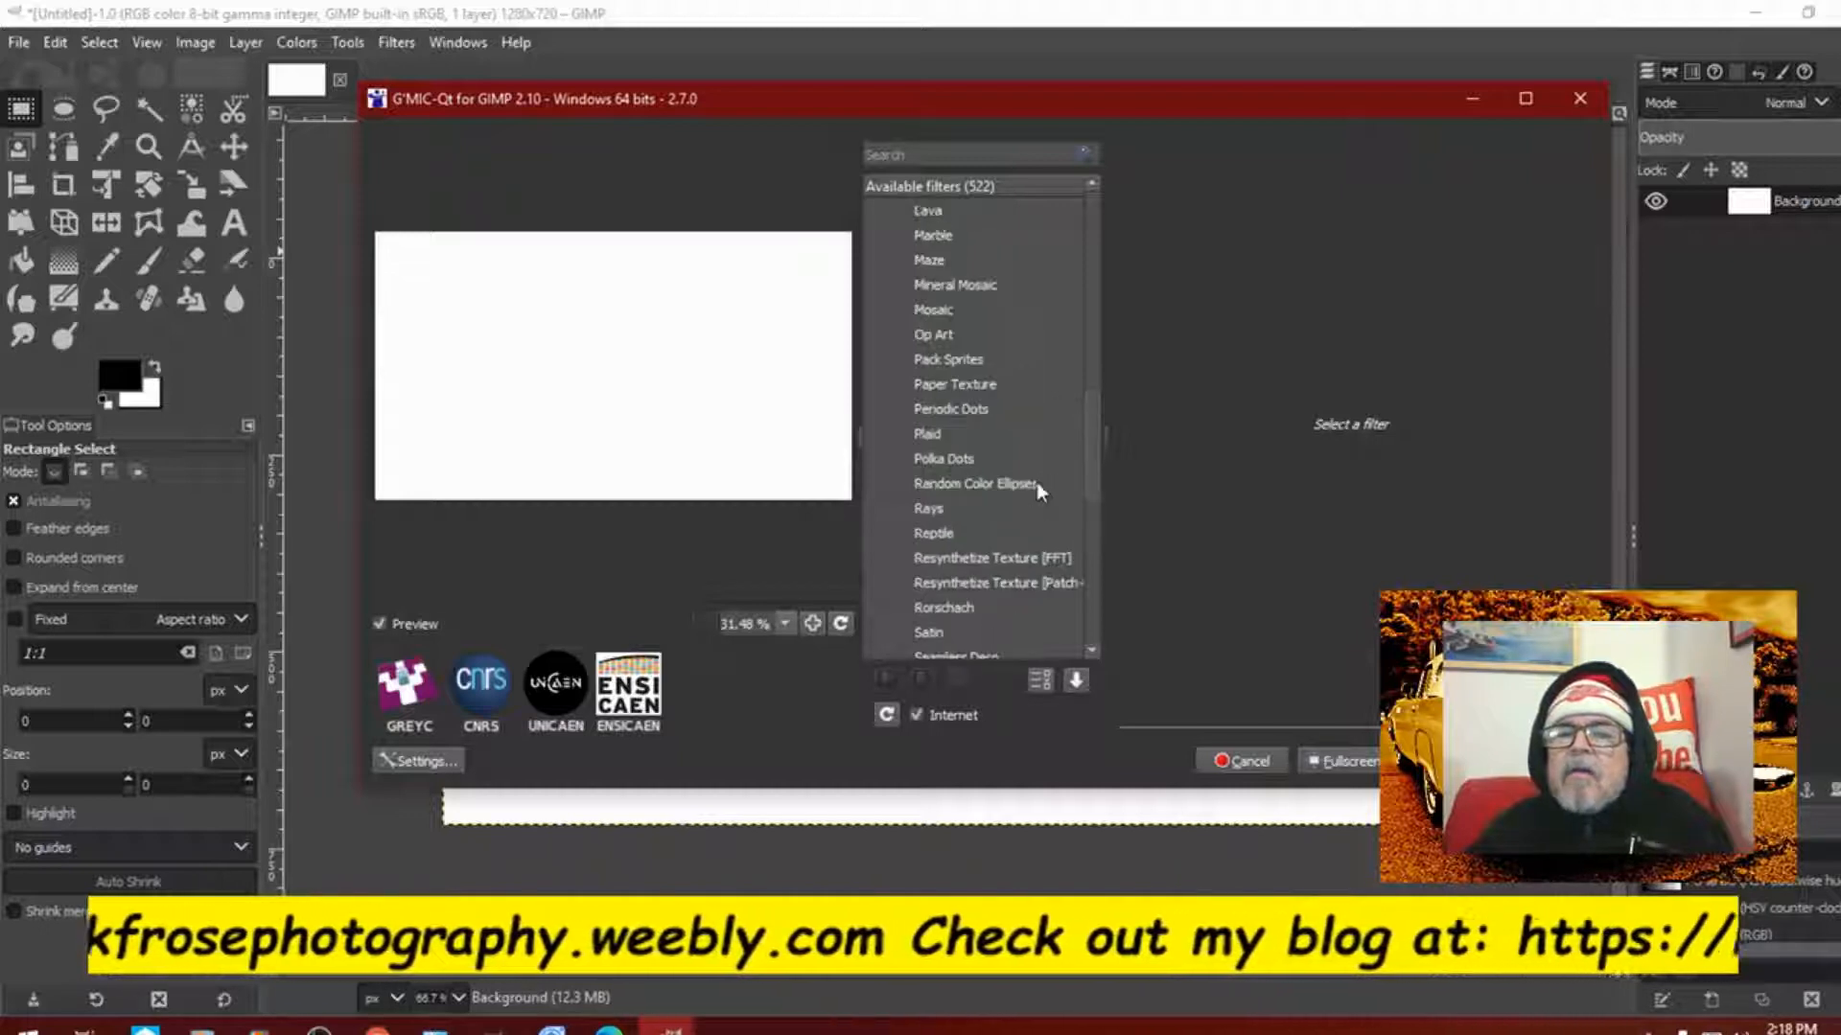
pyautogui.scroll(6, 1037, 481)
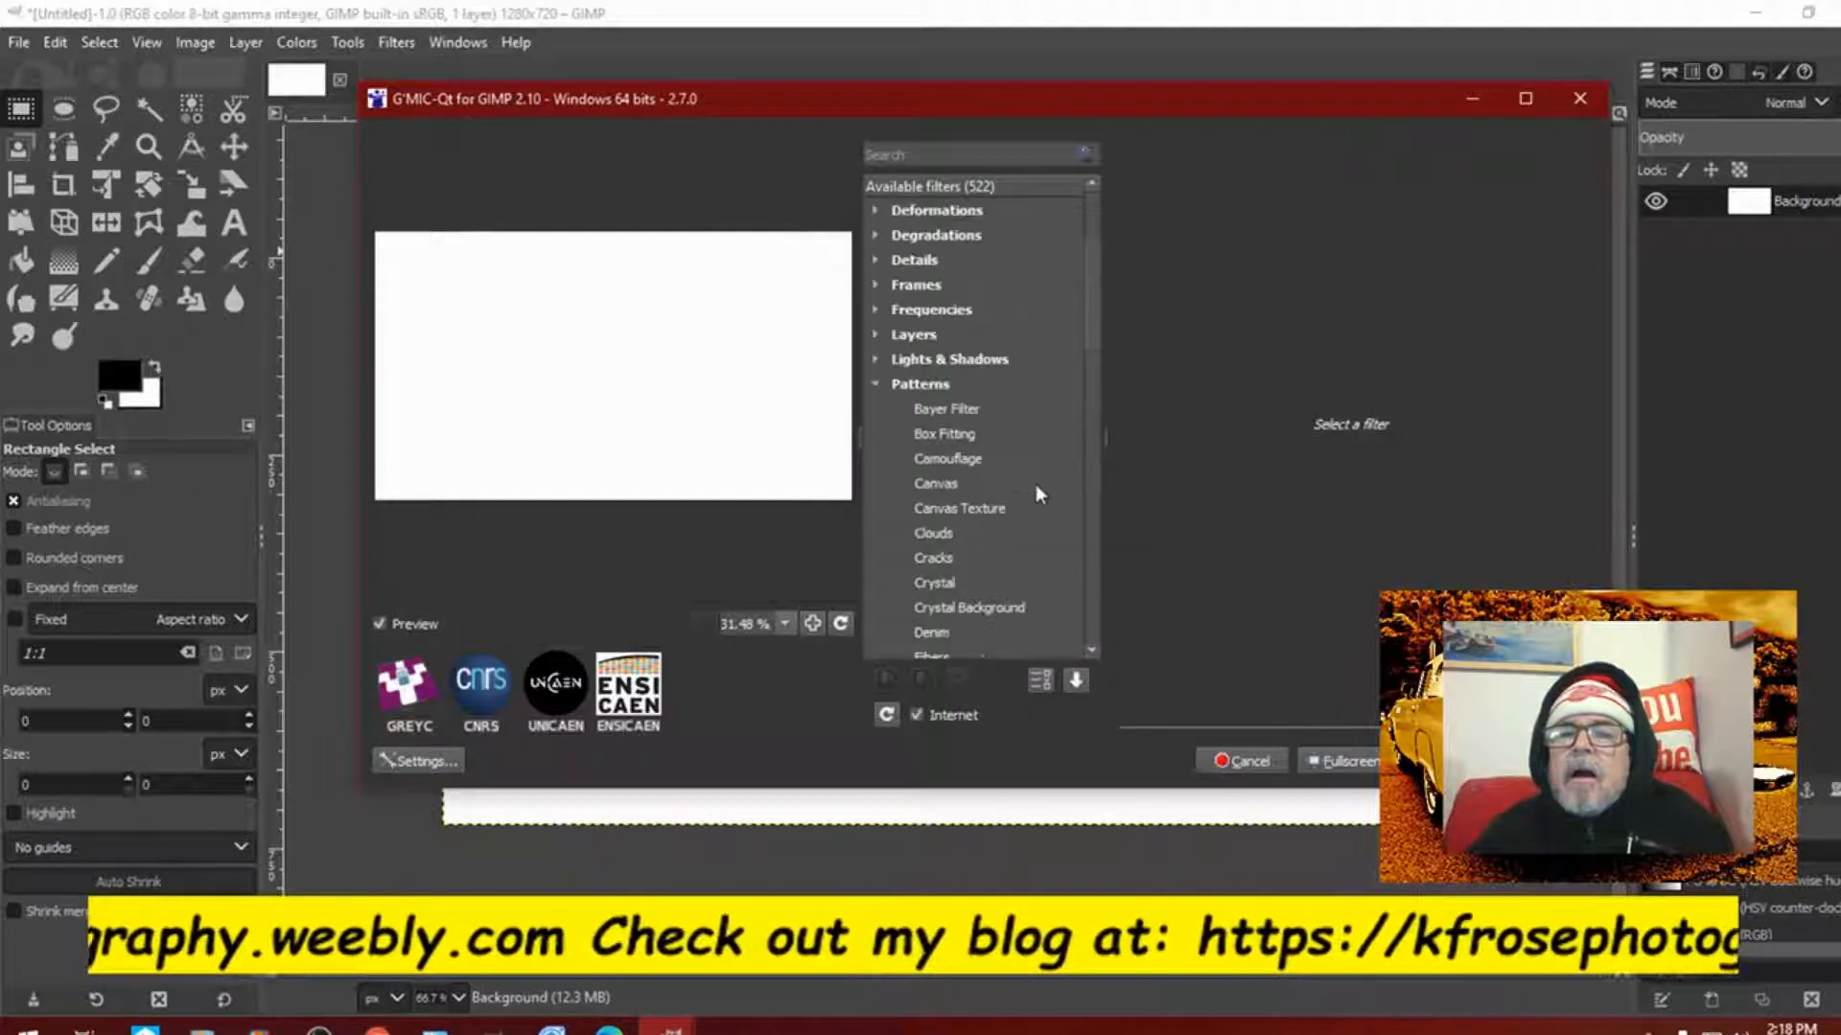
pyautogui.scroll(-1, 1036, 485)
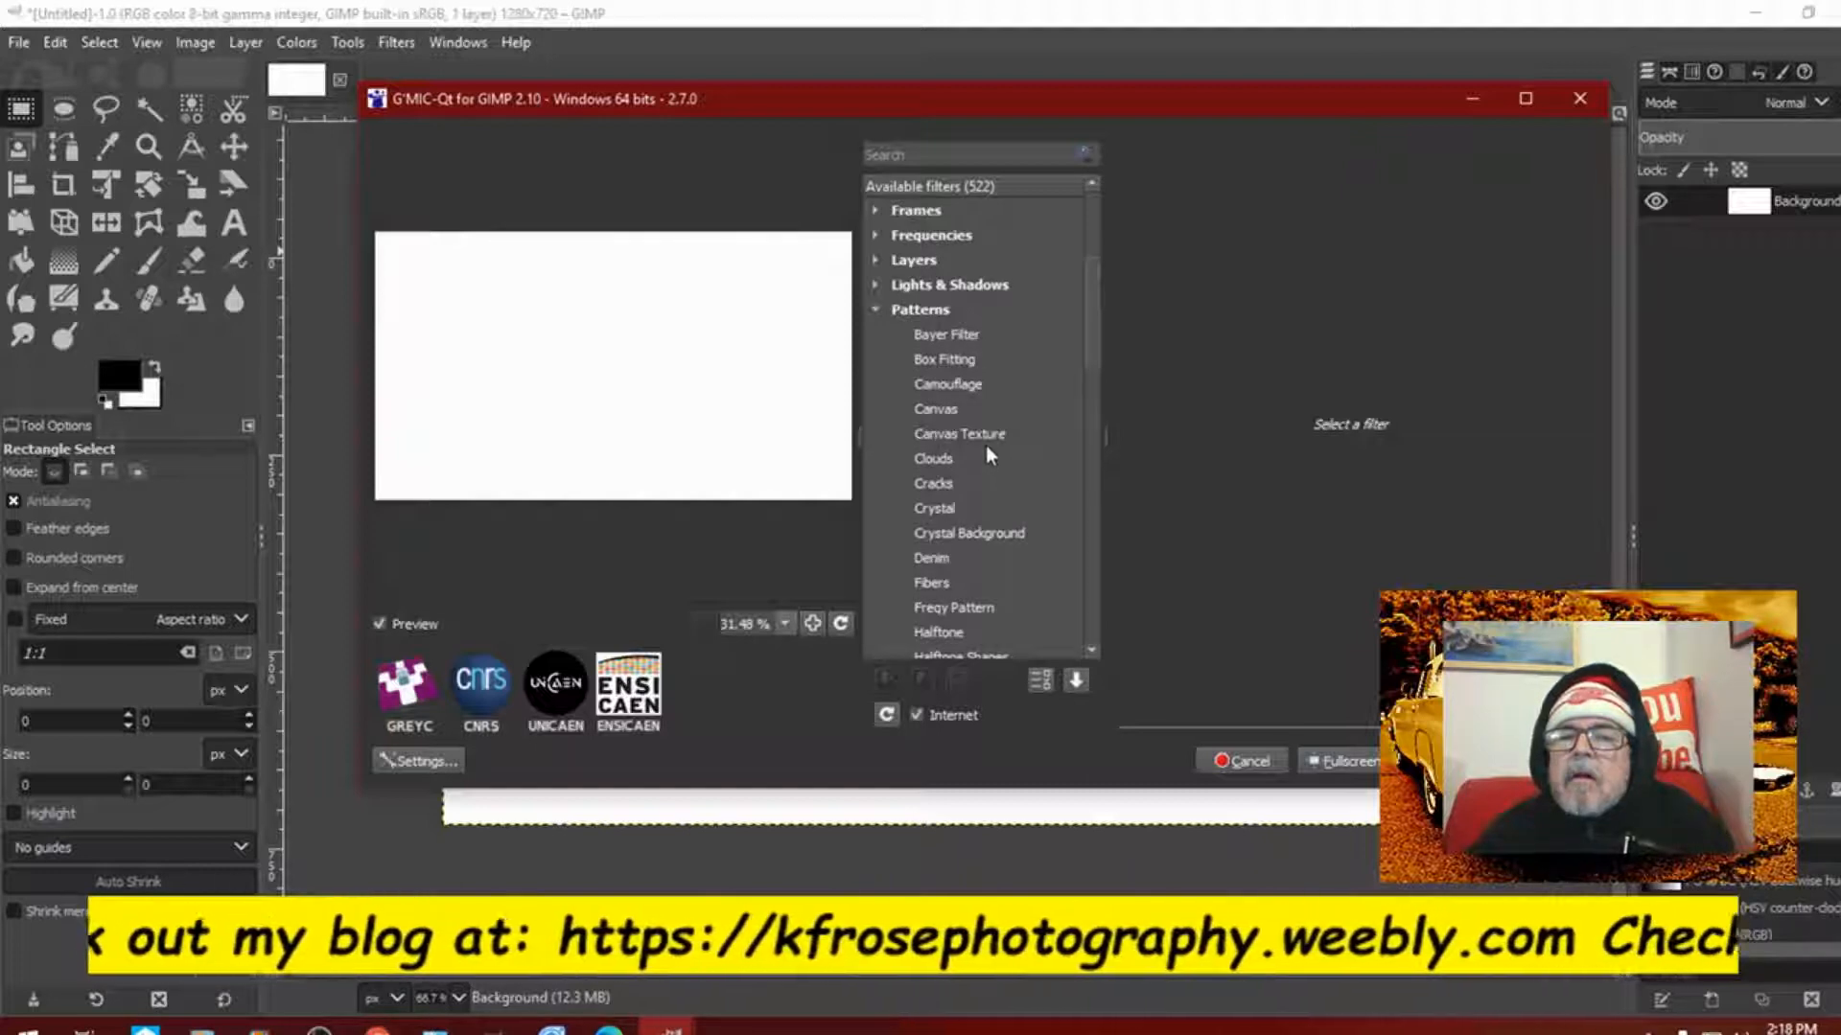
pyautogui.click(945, 410)
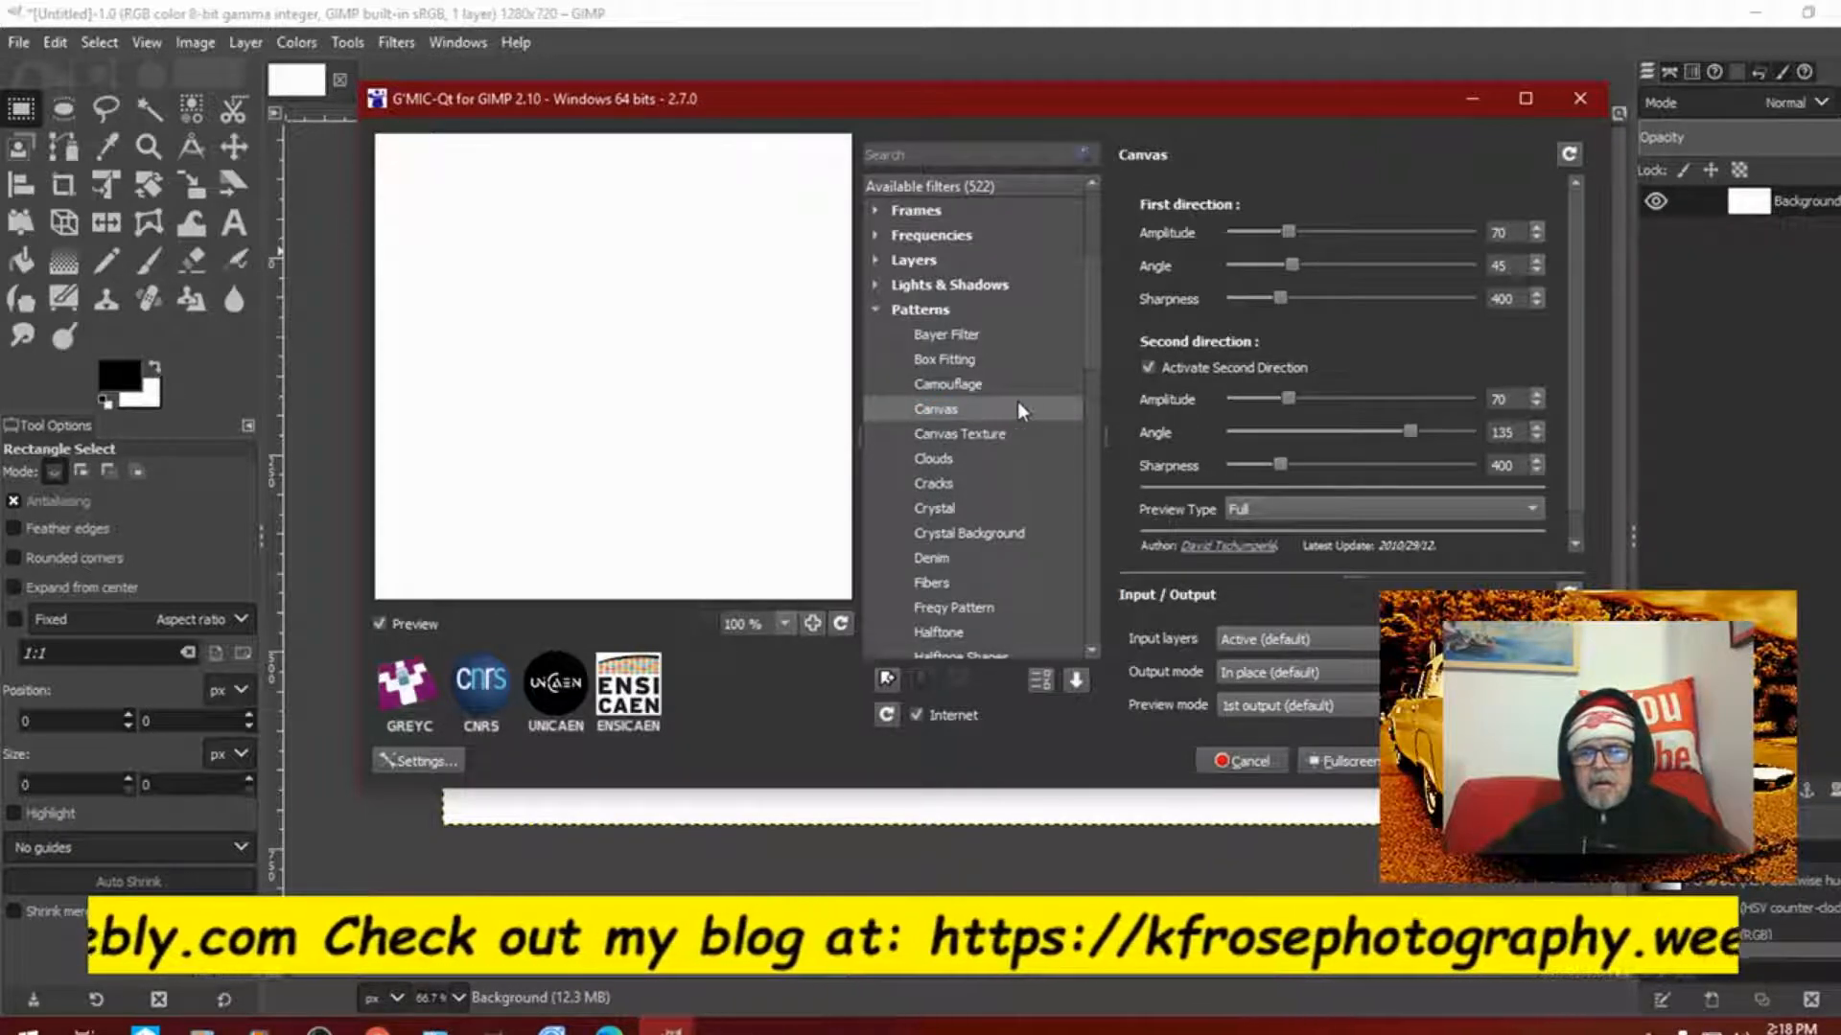
pyautogui.scroll(-1, 1016, 400)
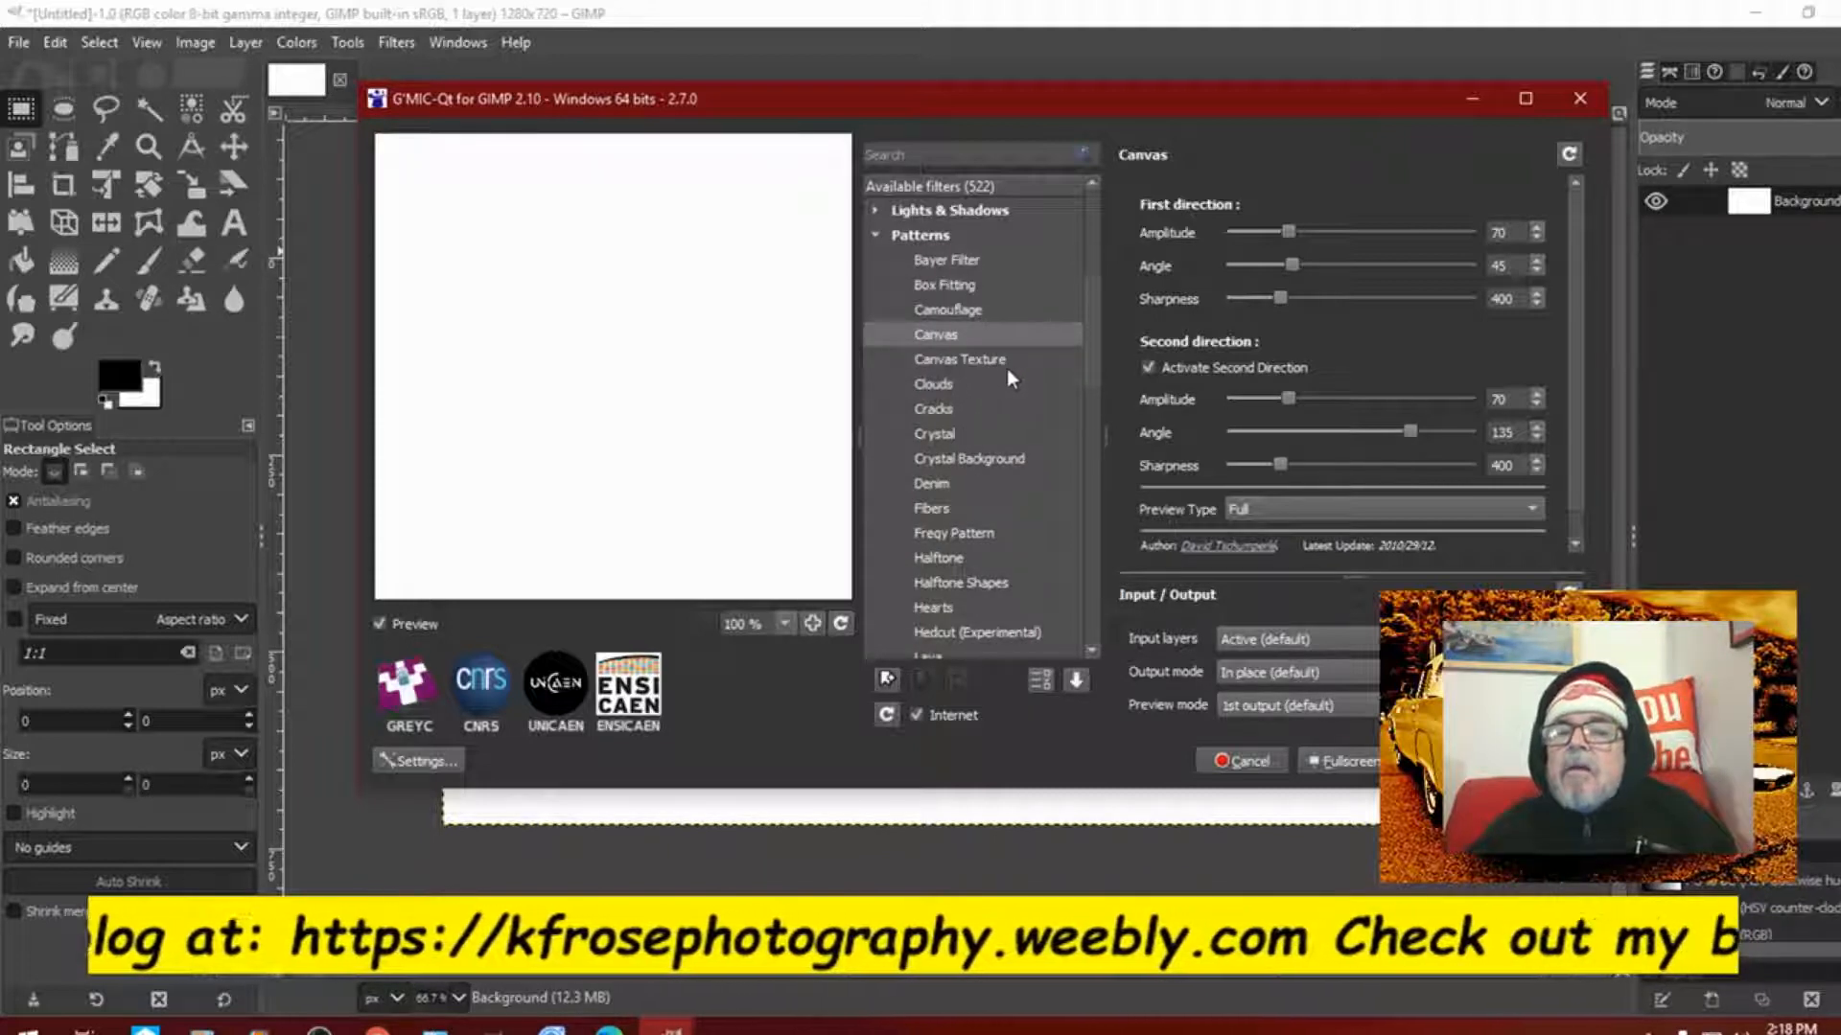
pyautogui.click(935, 384)
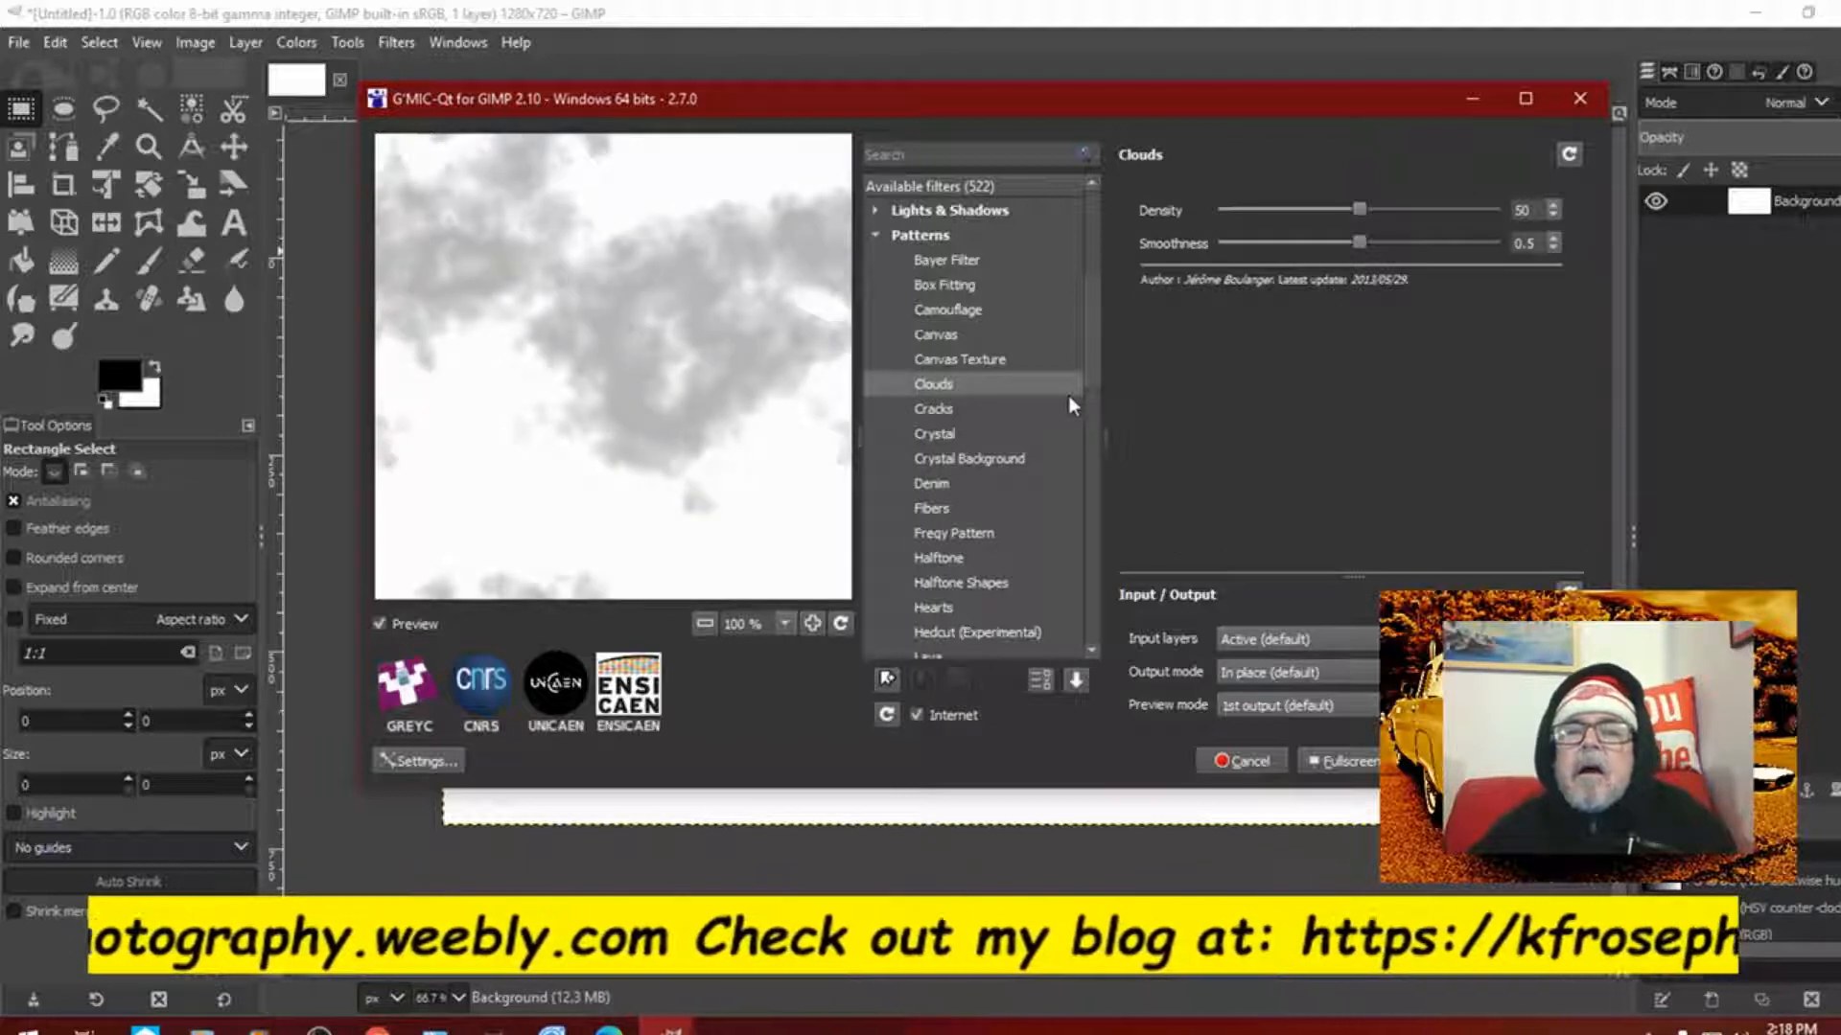
pyautogui.scroll(-1, 1056, 408)
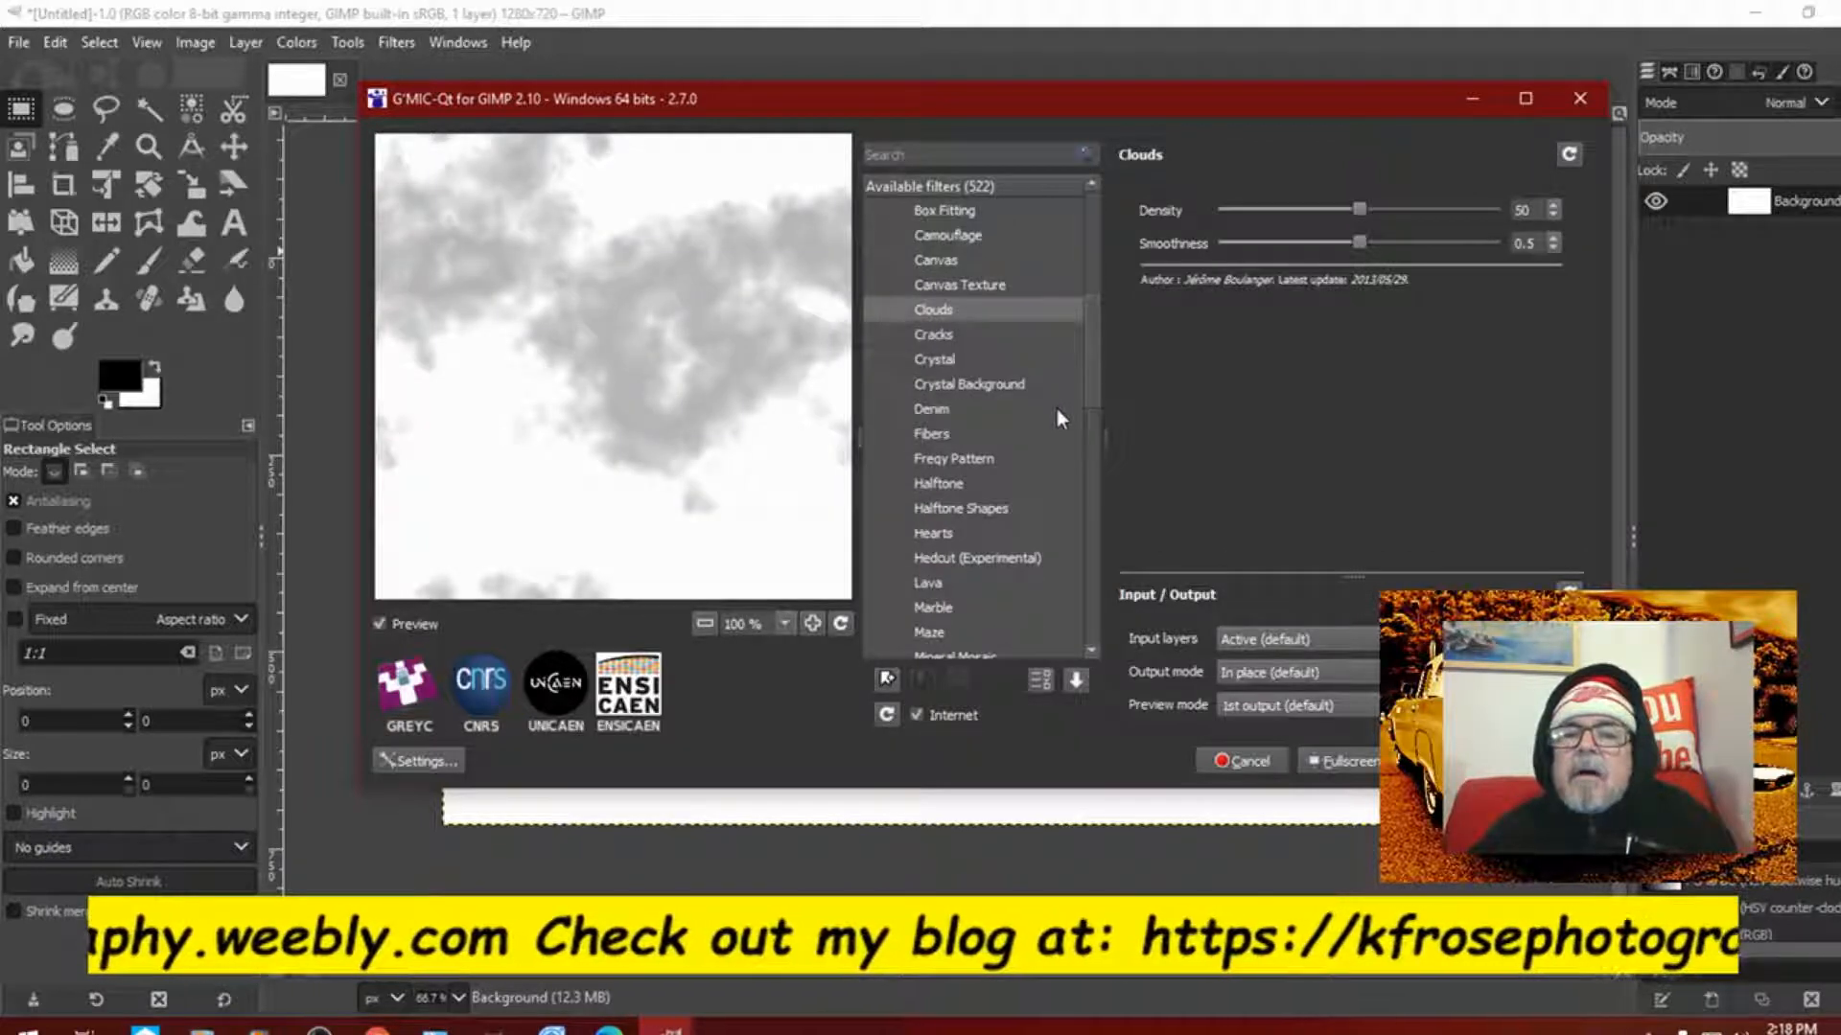
# Step: Apply the Crystal Background pattern to the layer with 10 iterations, 25% density and color enabled
pyautogui.click(981, 384)
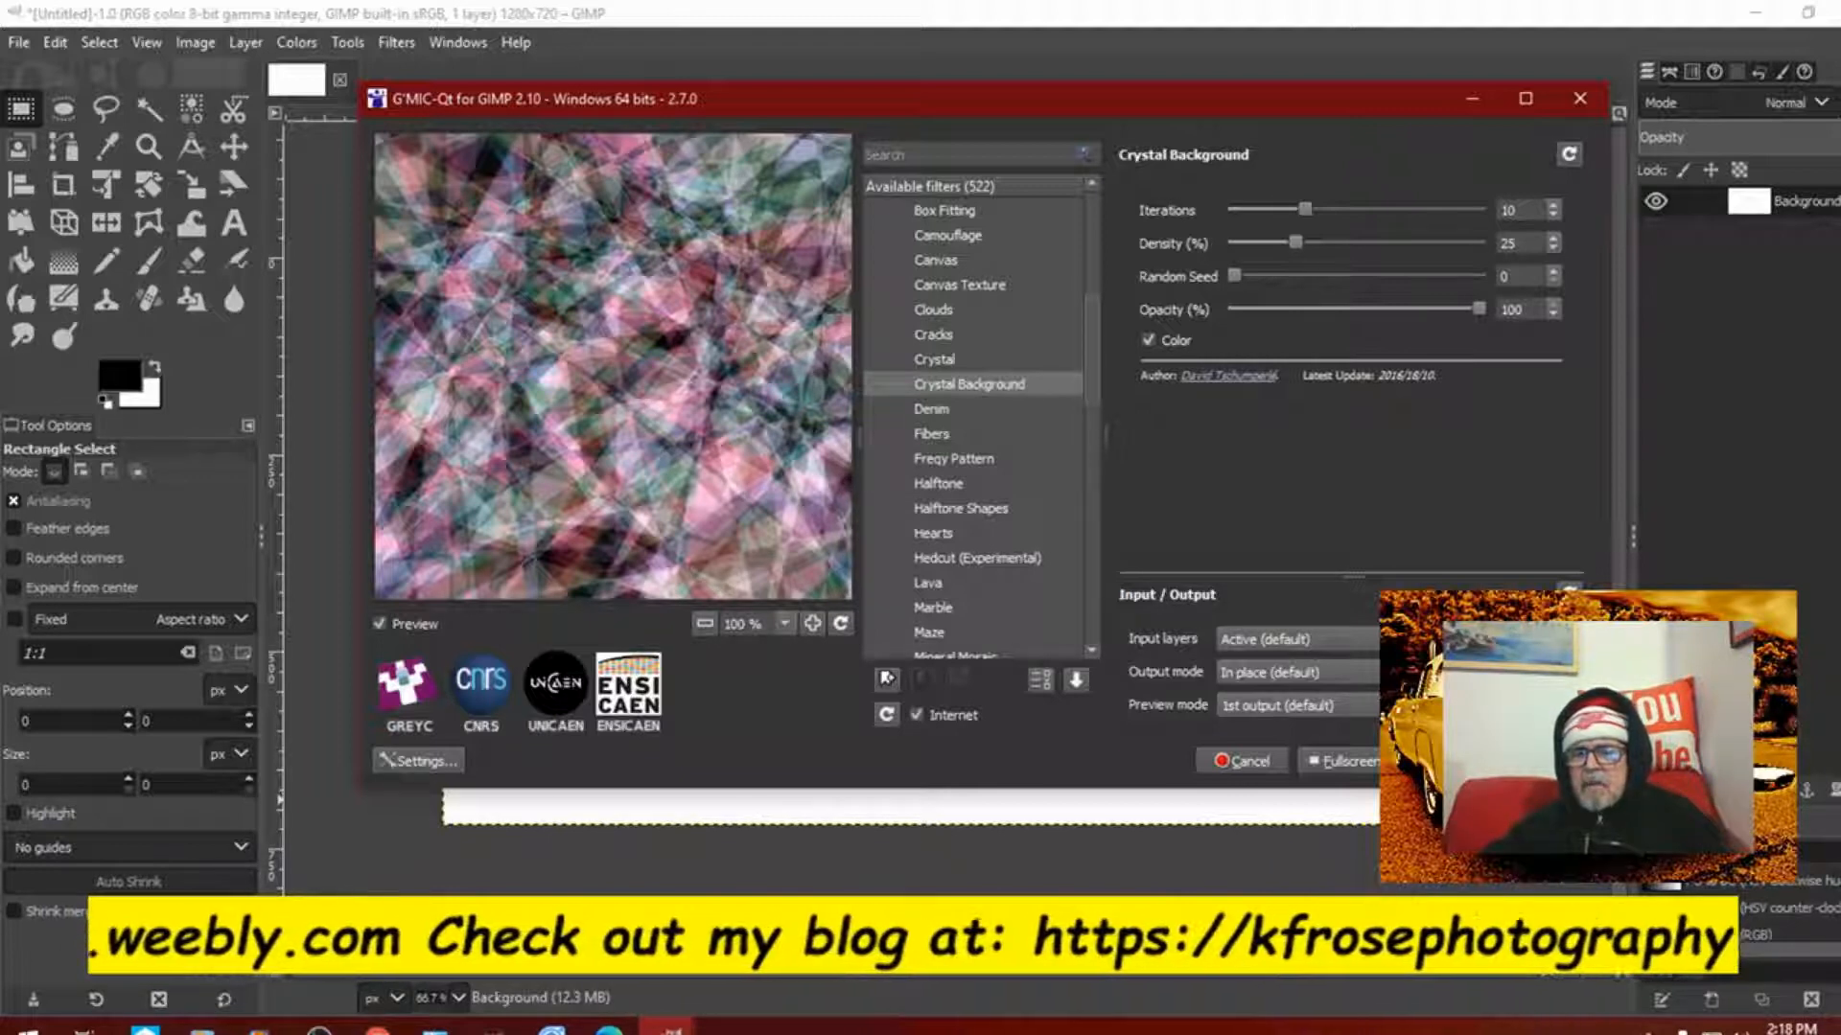
pyautogui.click(1443, 761)
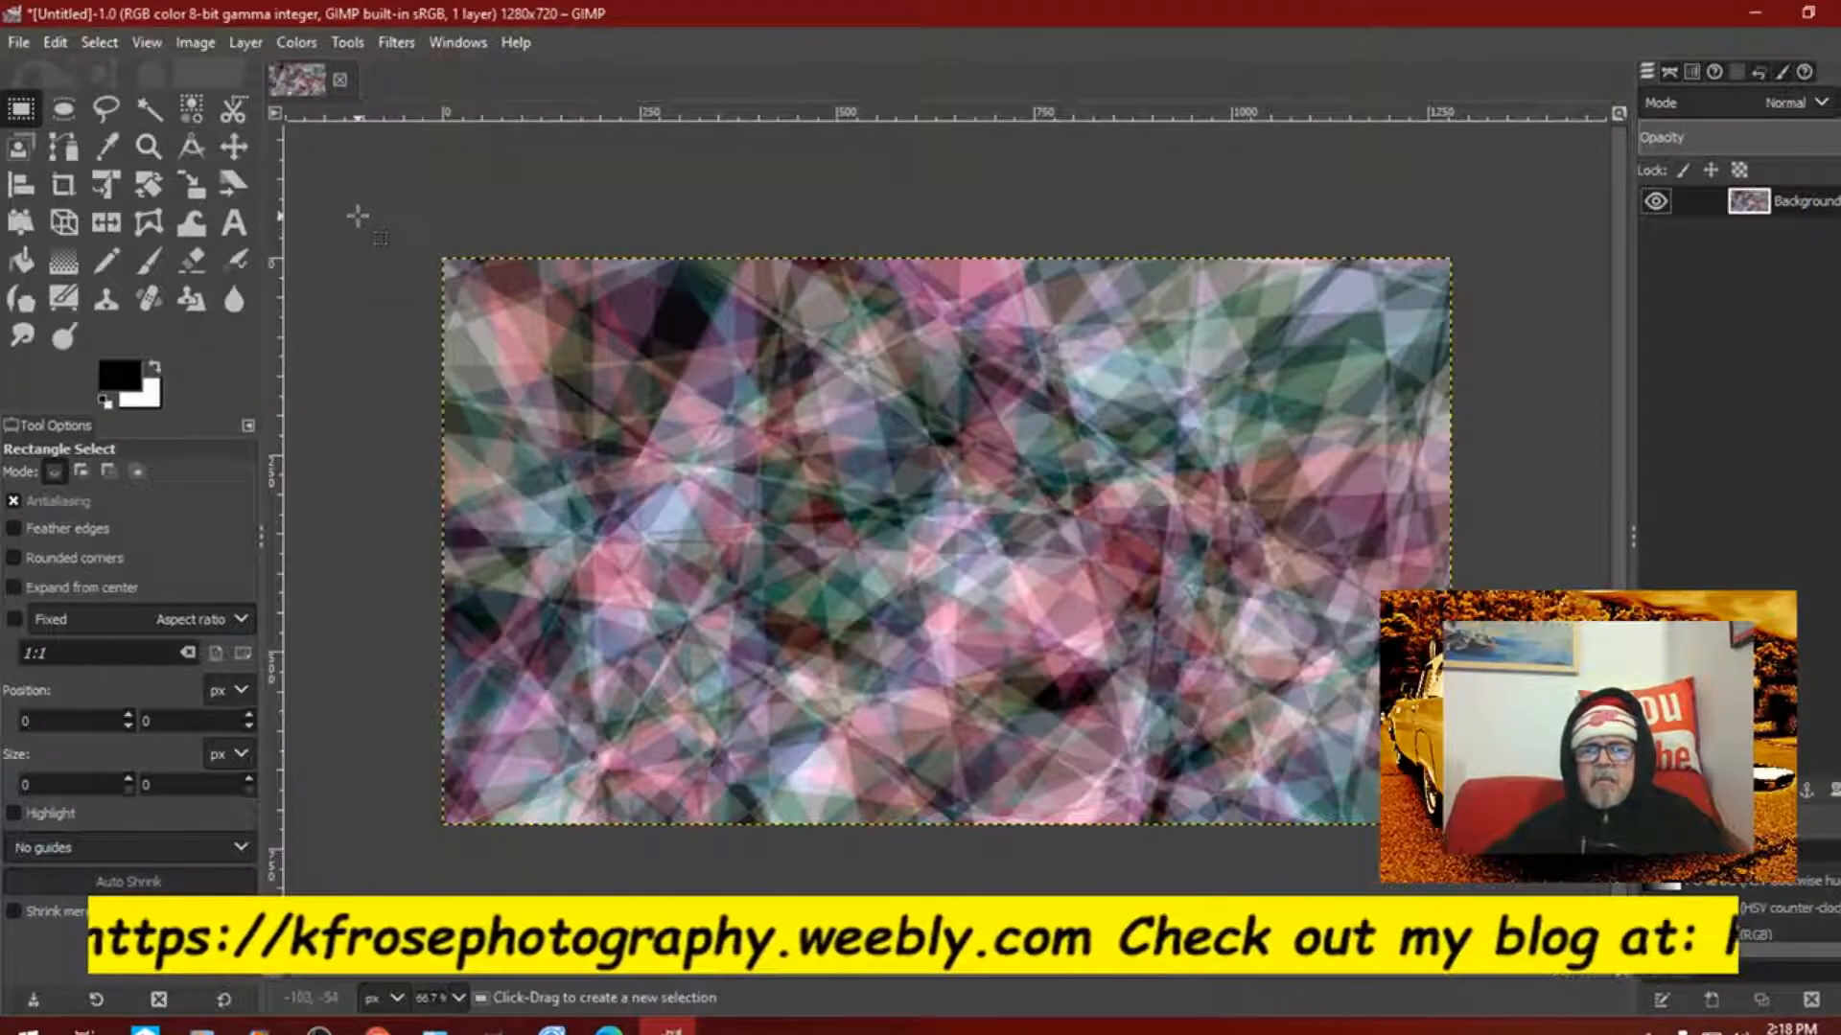
# Step: Darken the crystal background with Levels by setting the midtone input level to 0.81, and return to the Rectangle Select tool
pyautogui.click(297, 41)
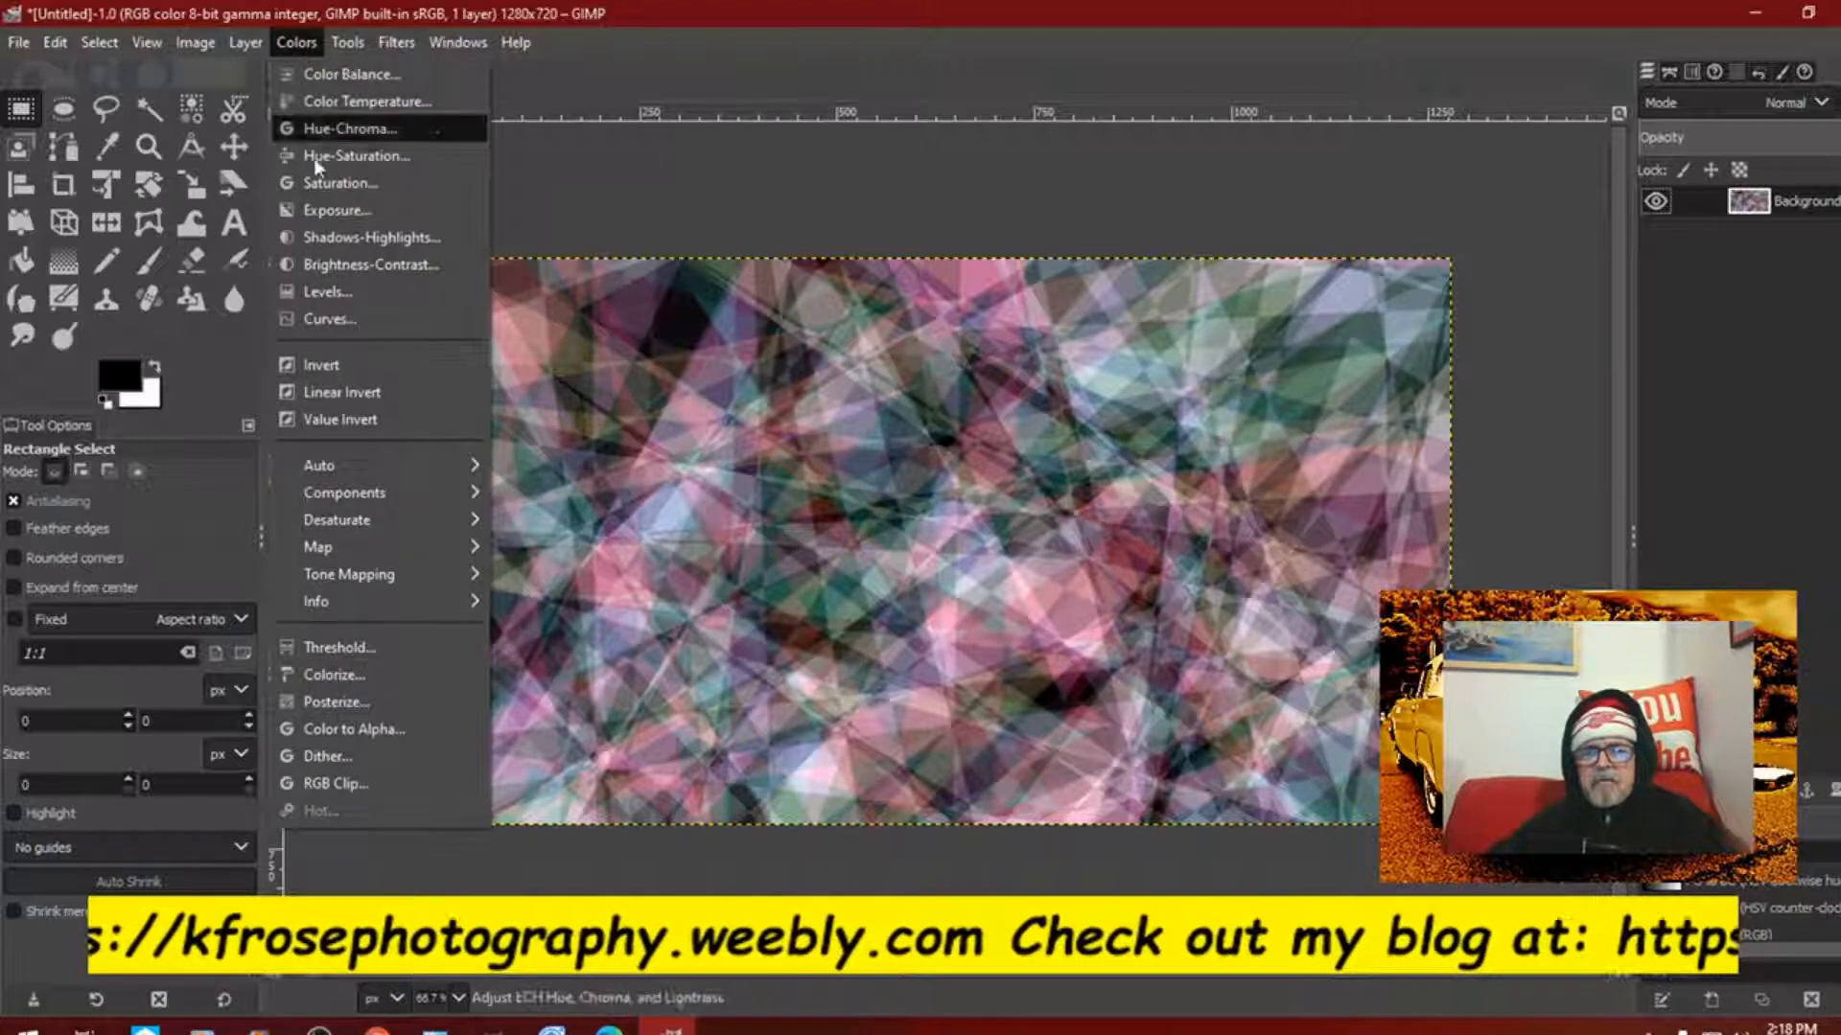
pyautogui.click(358, 291)
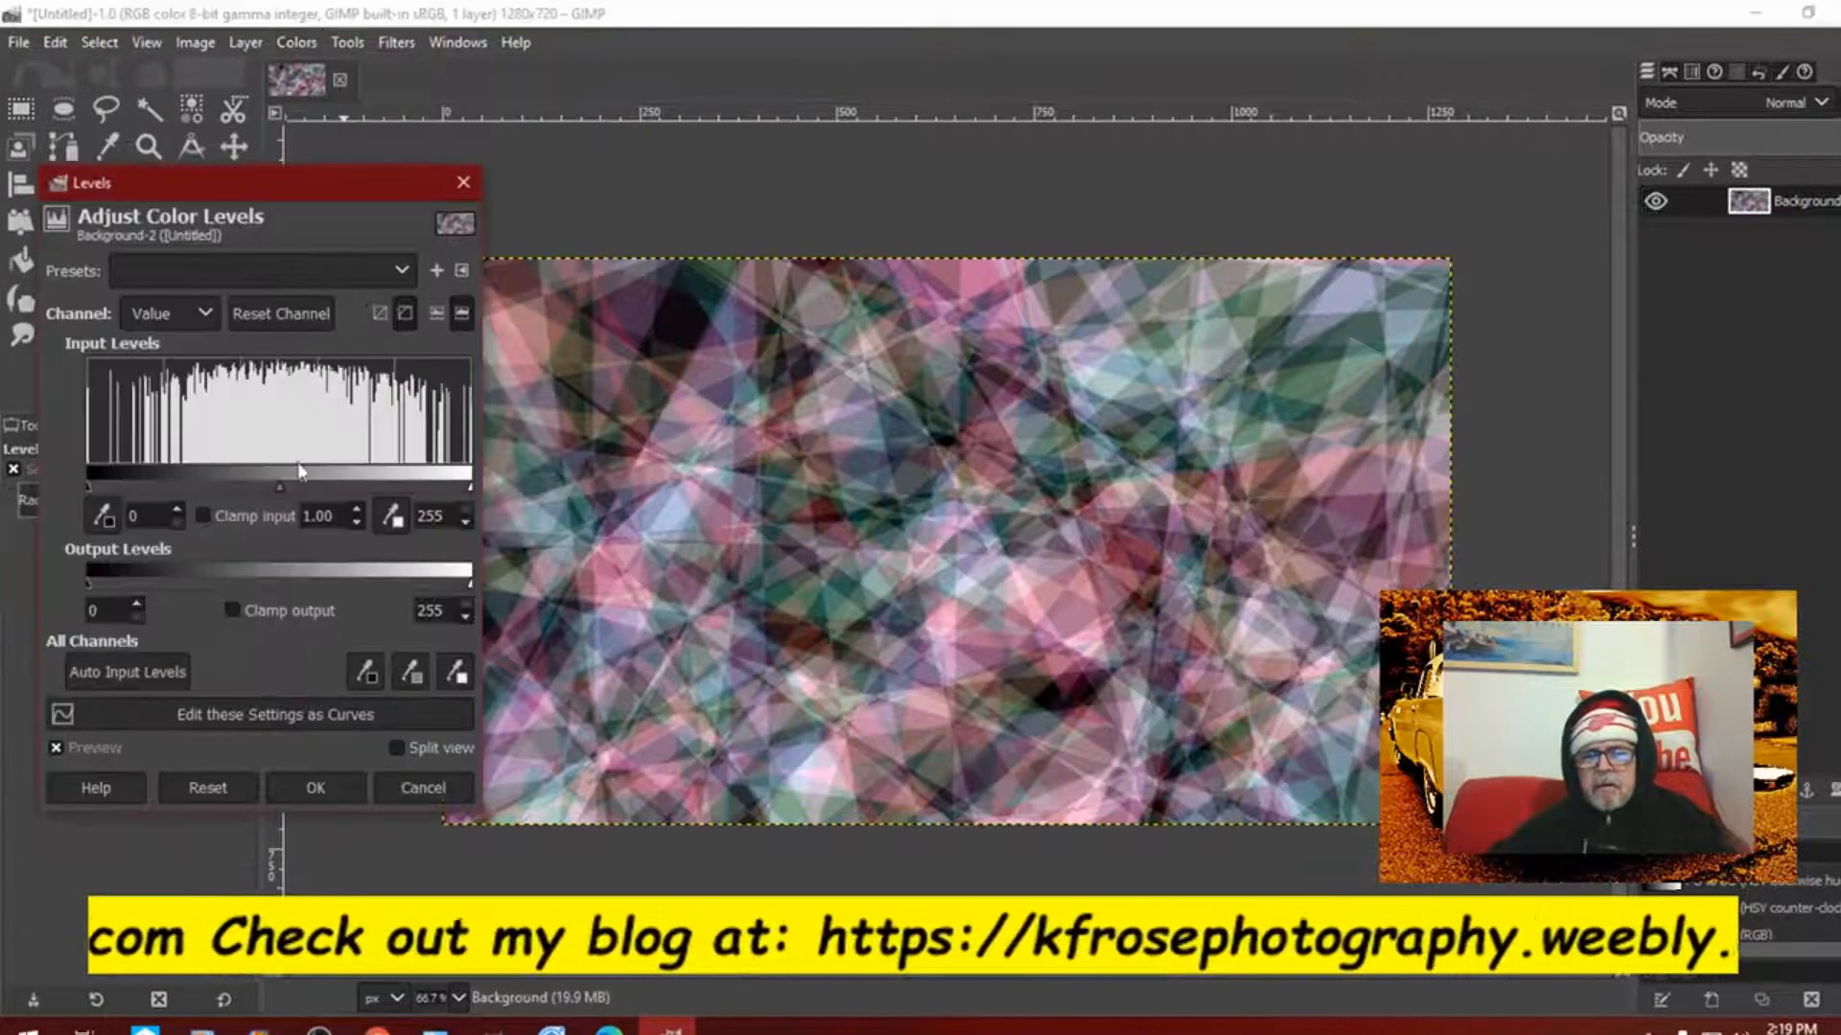
pyautogui.moveTo(273, 485); pyautogui.dragTo(296, 489)
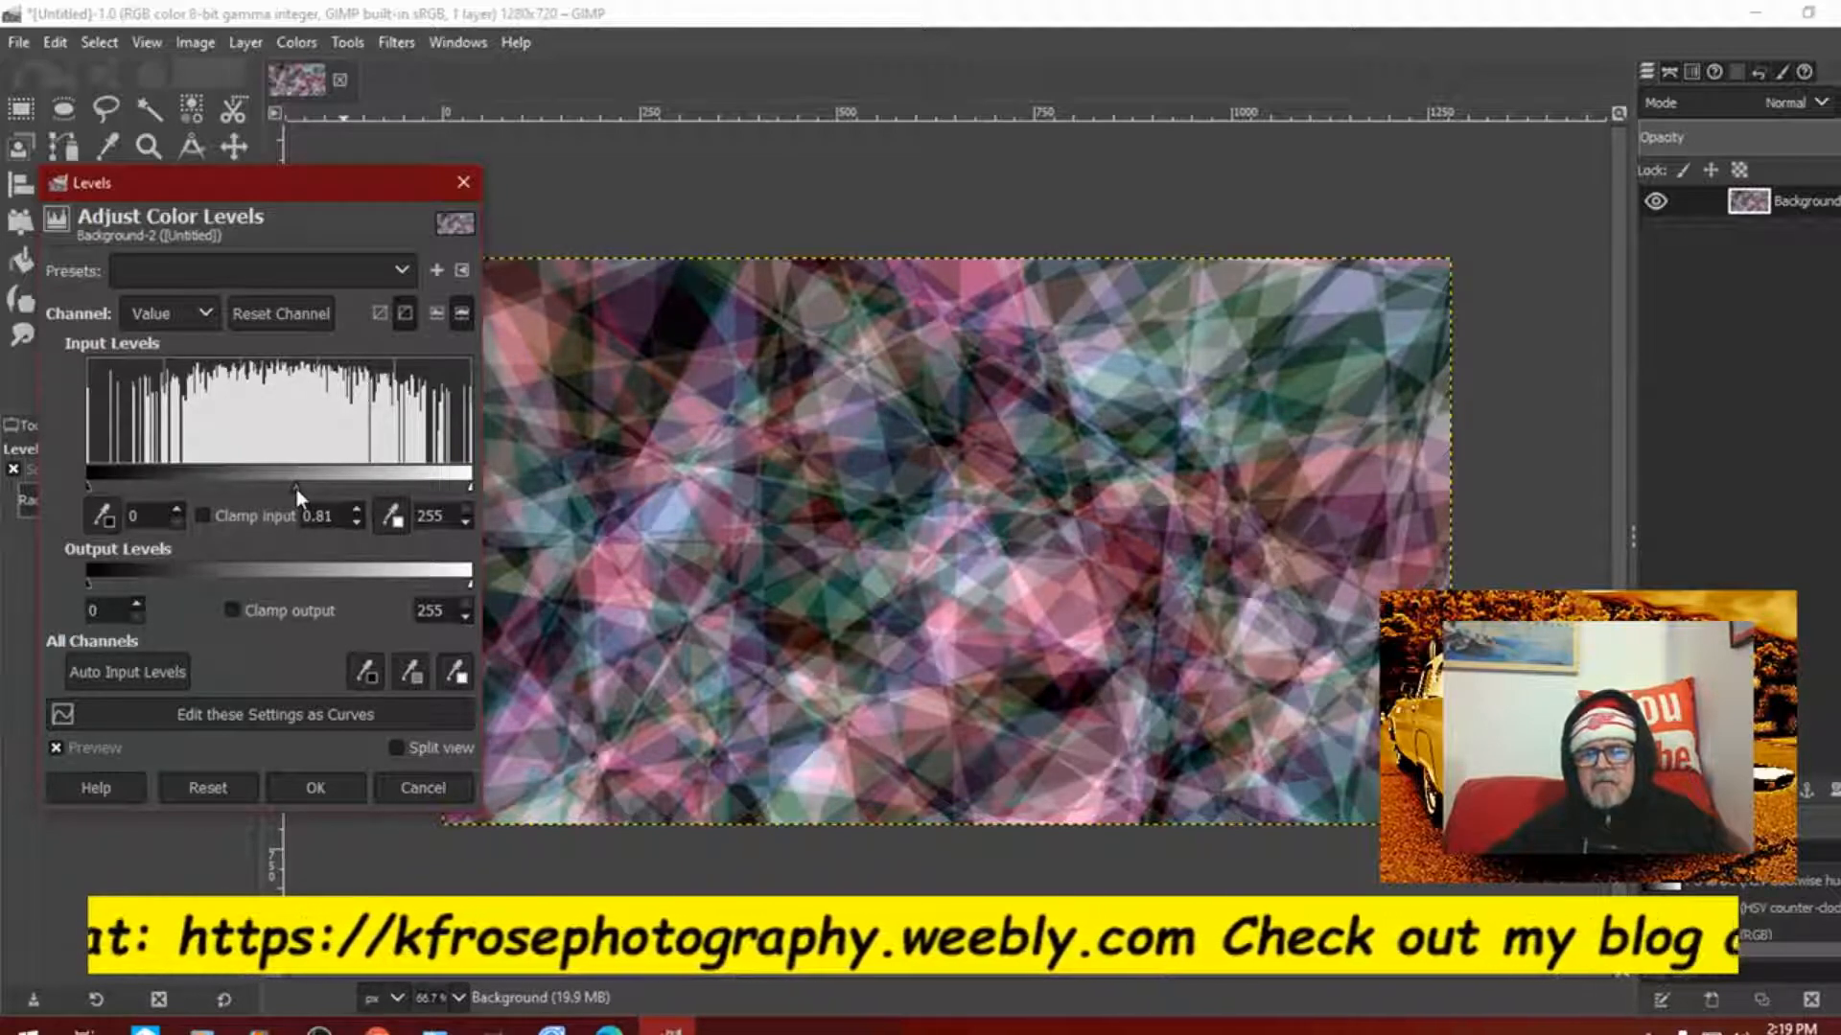
pyautogui.click(318, 785)
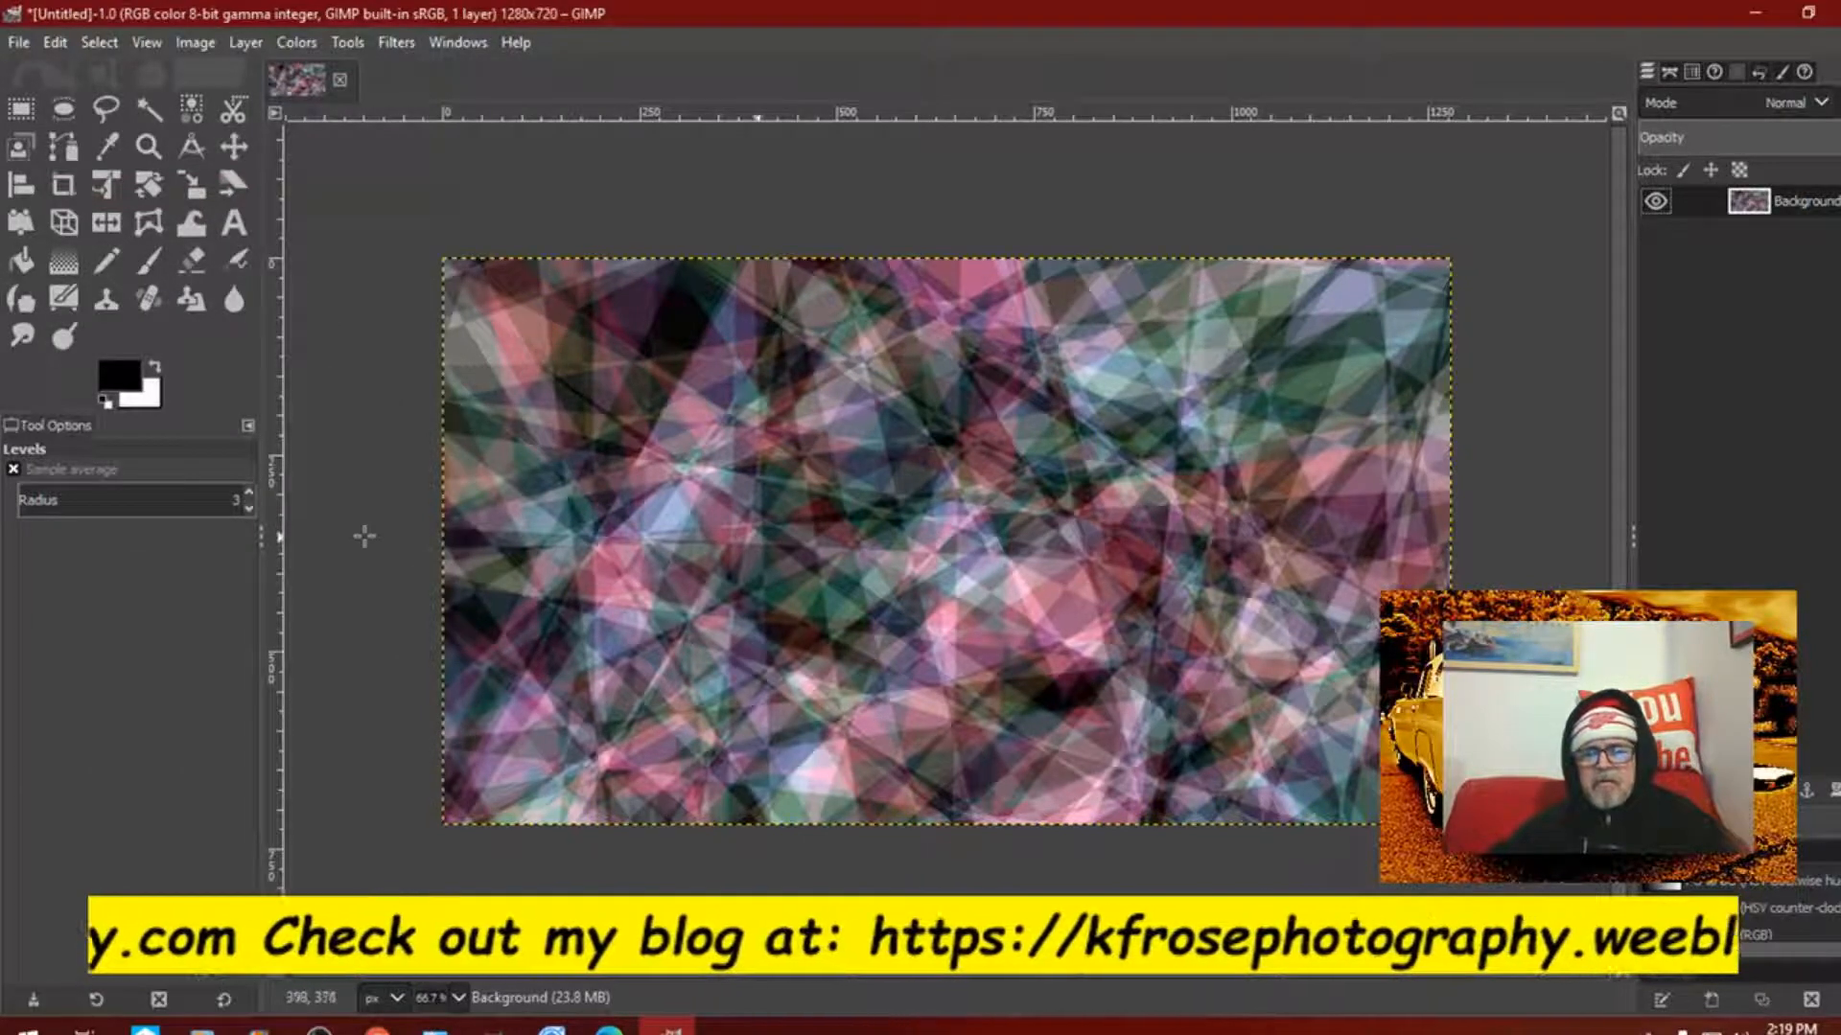
pyautogui.click(19, 110)
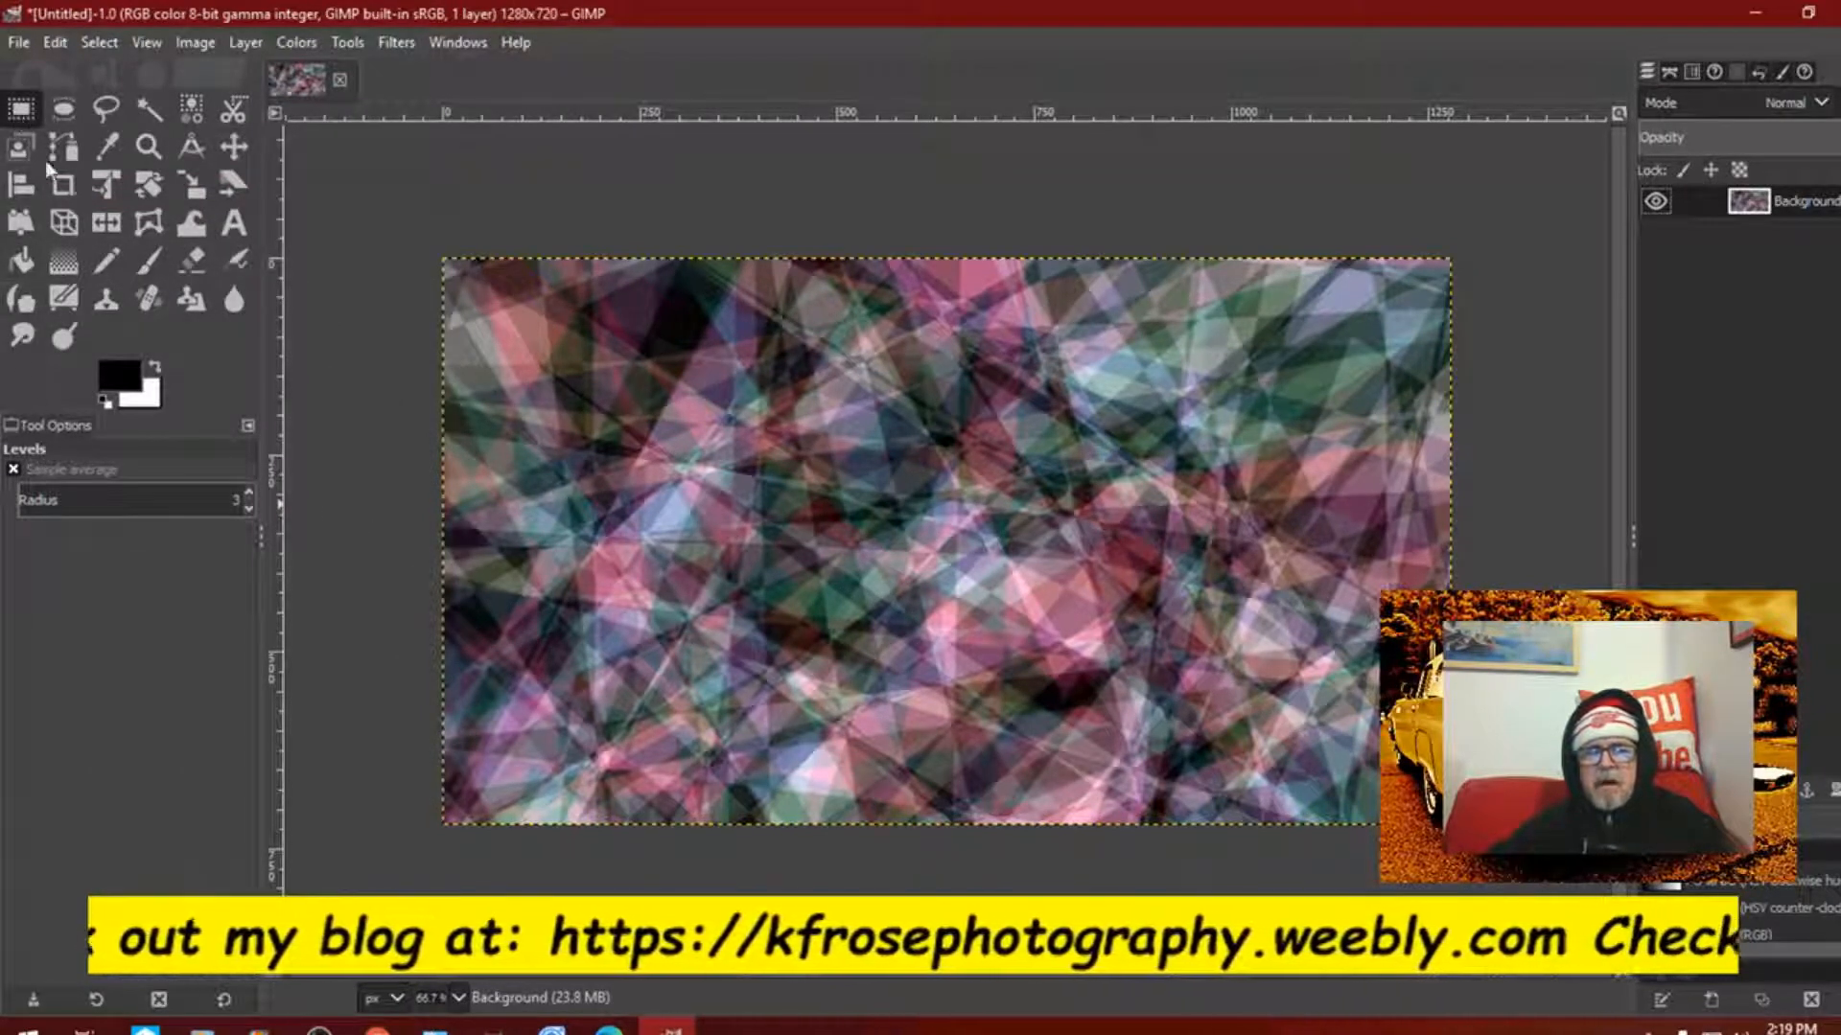
# Step: Set up the Text tool with a size of 109 px and the yellow text color f1dd17
pyautogui.click(233, 222)
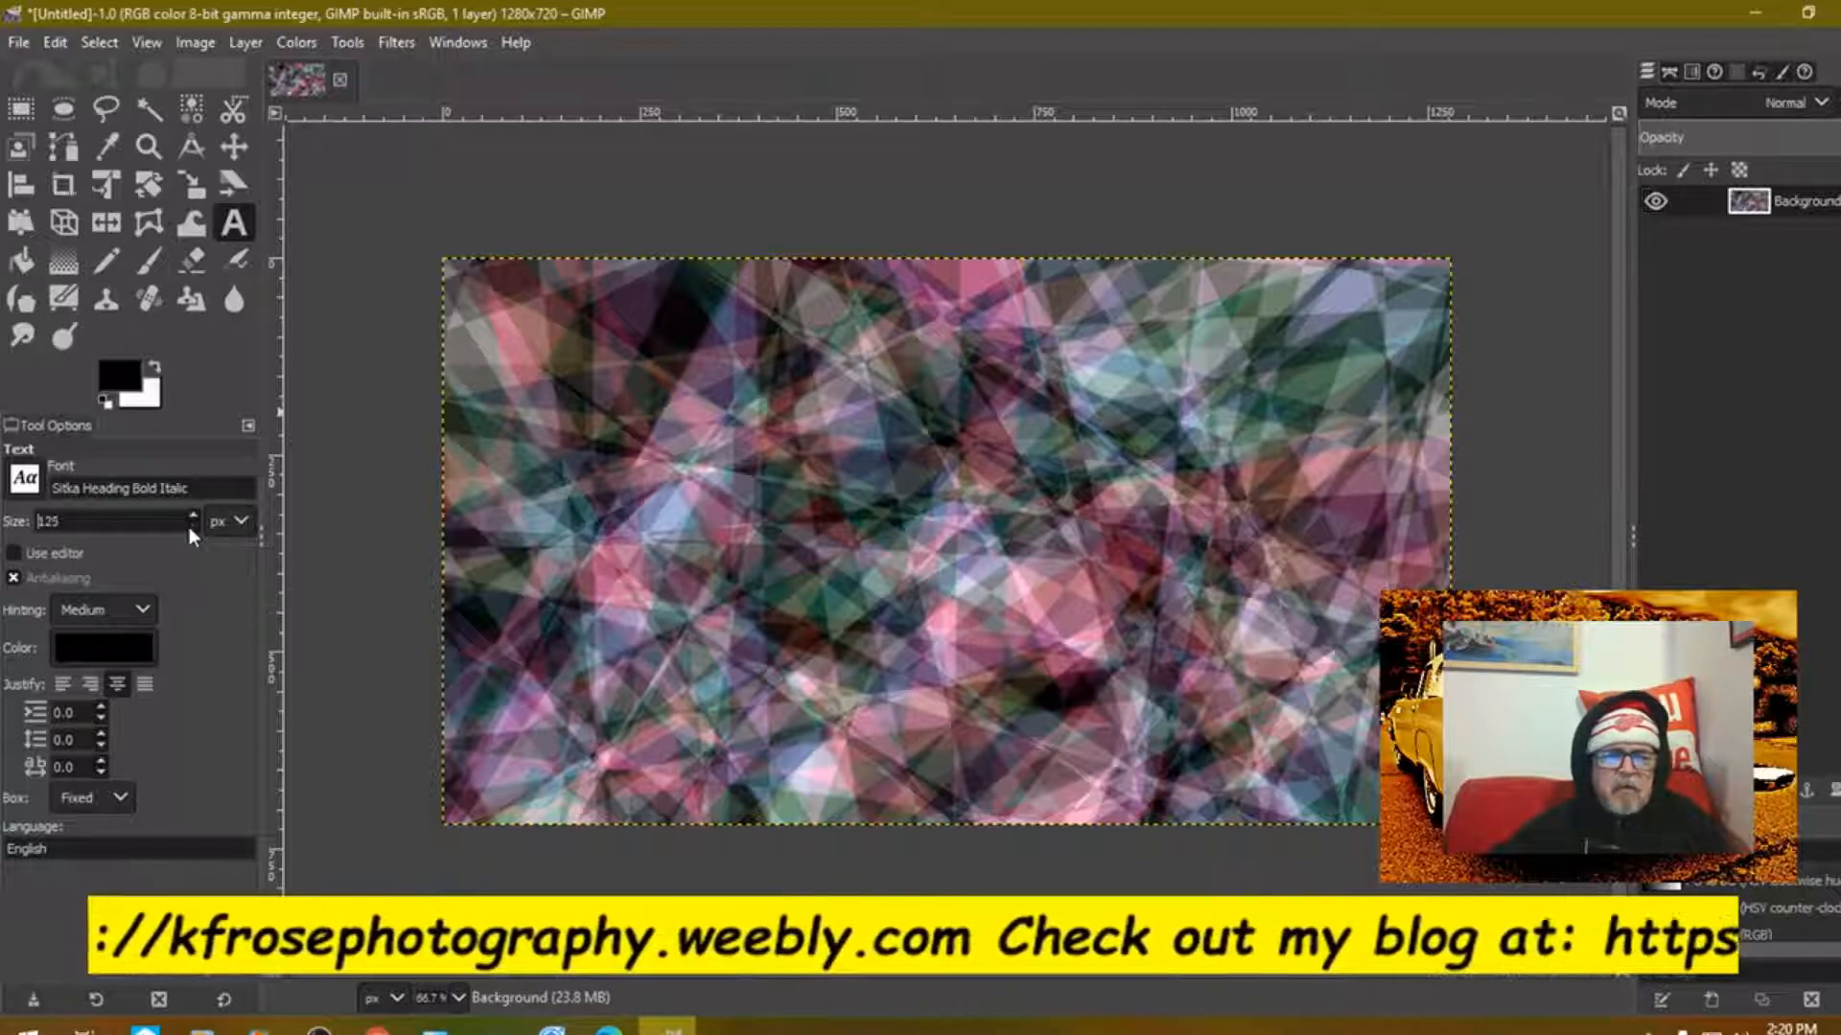
pyautogui.write('83')
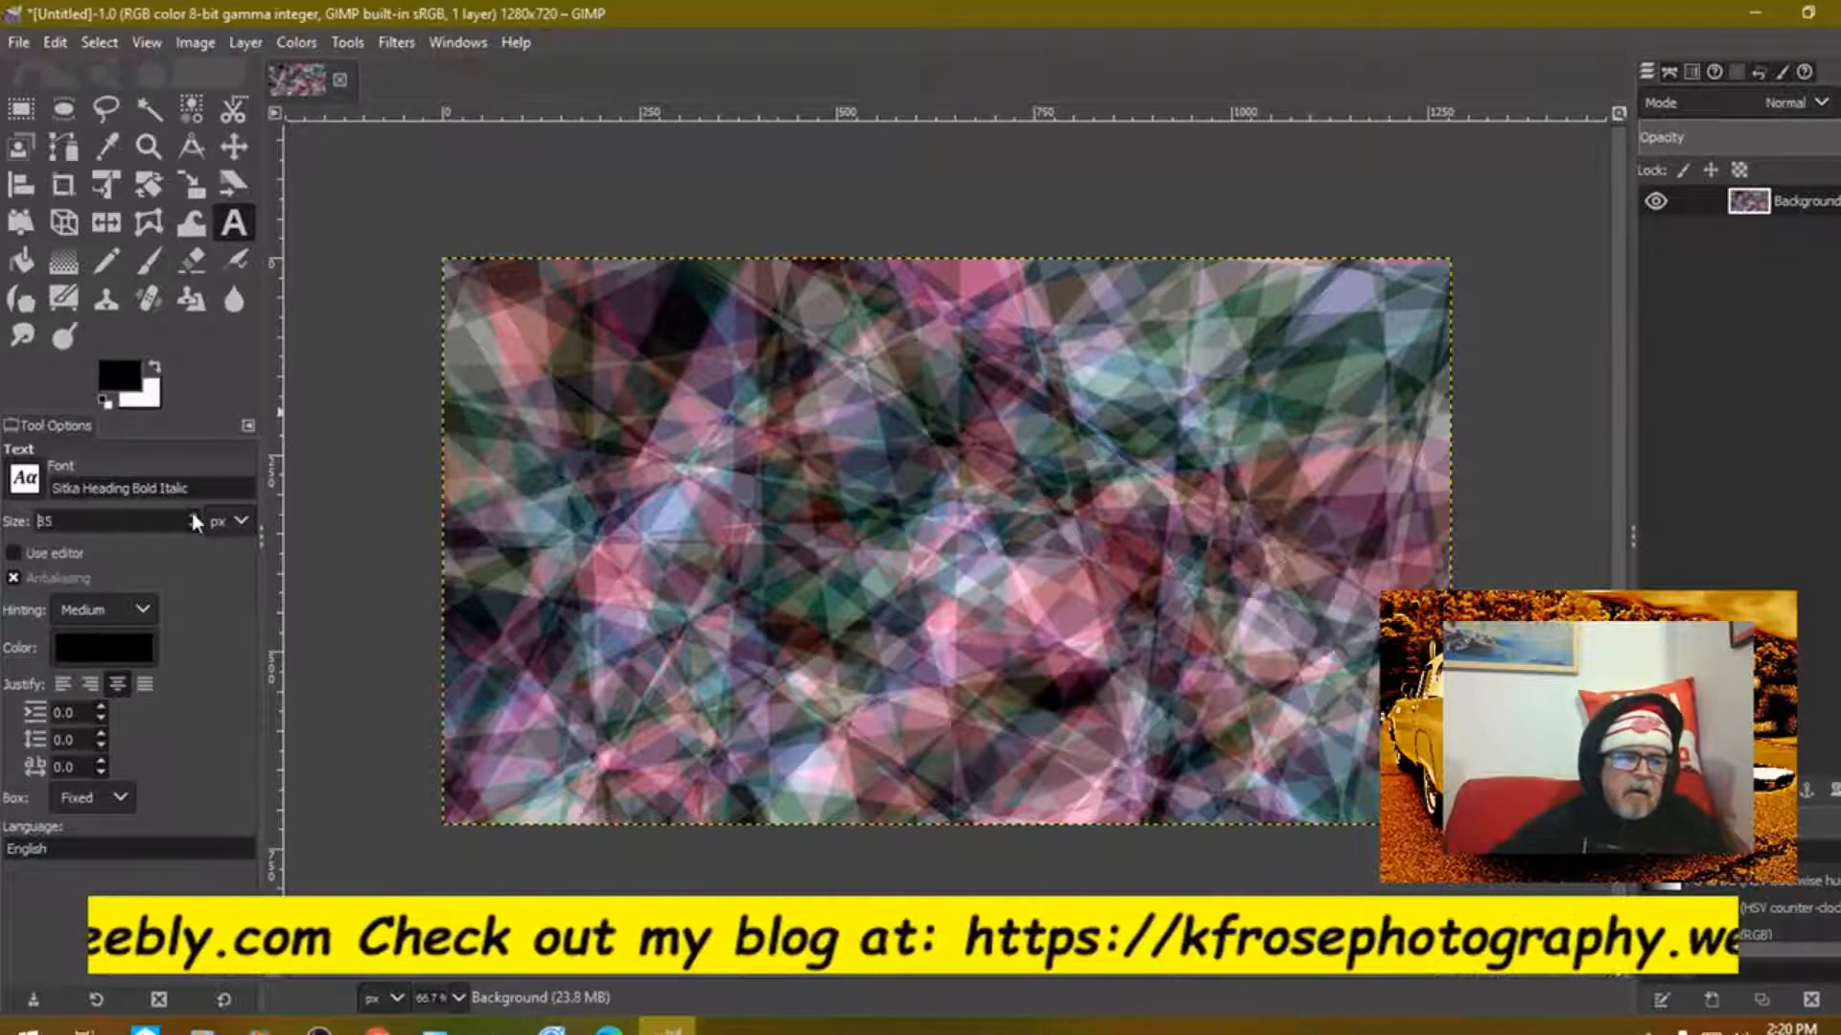
pyautogui.write('103')
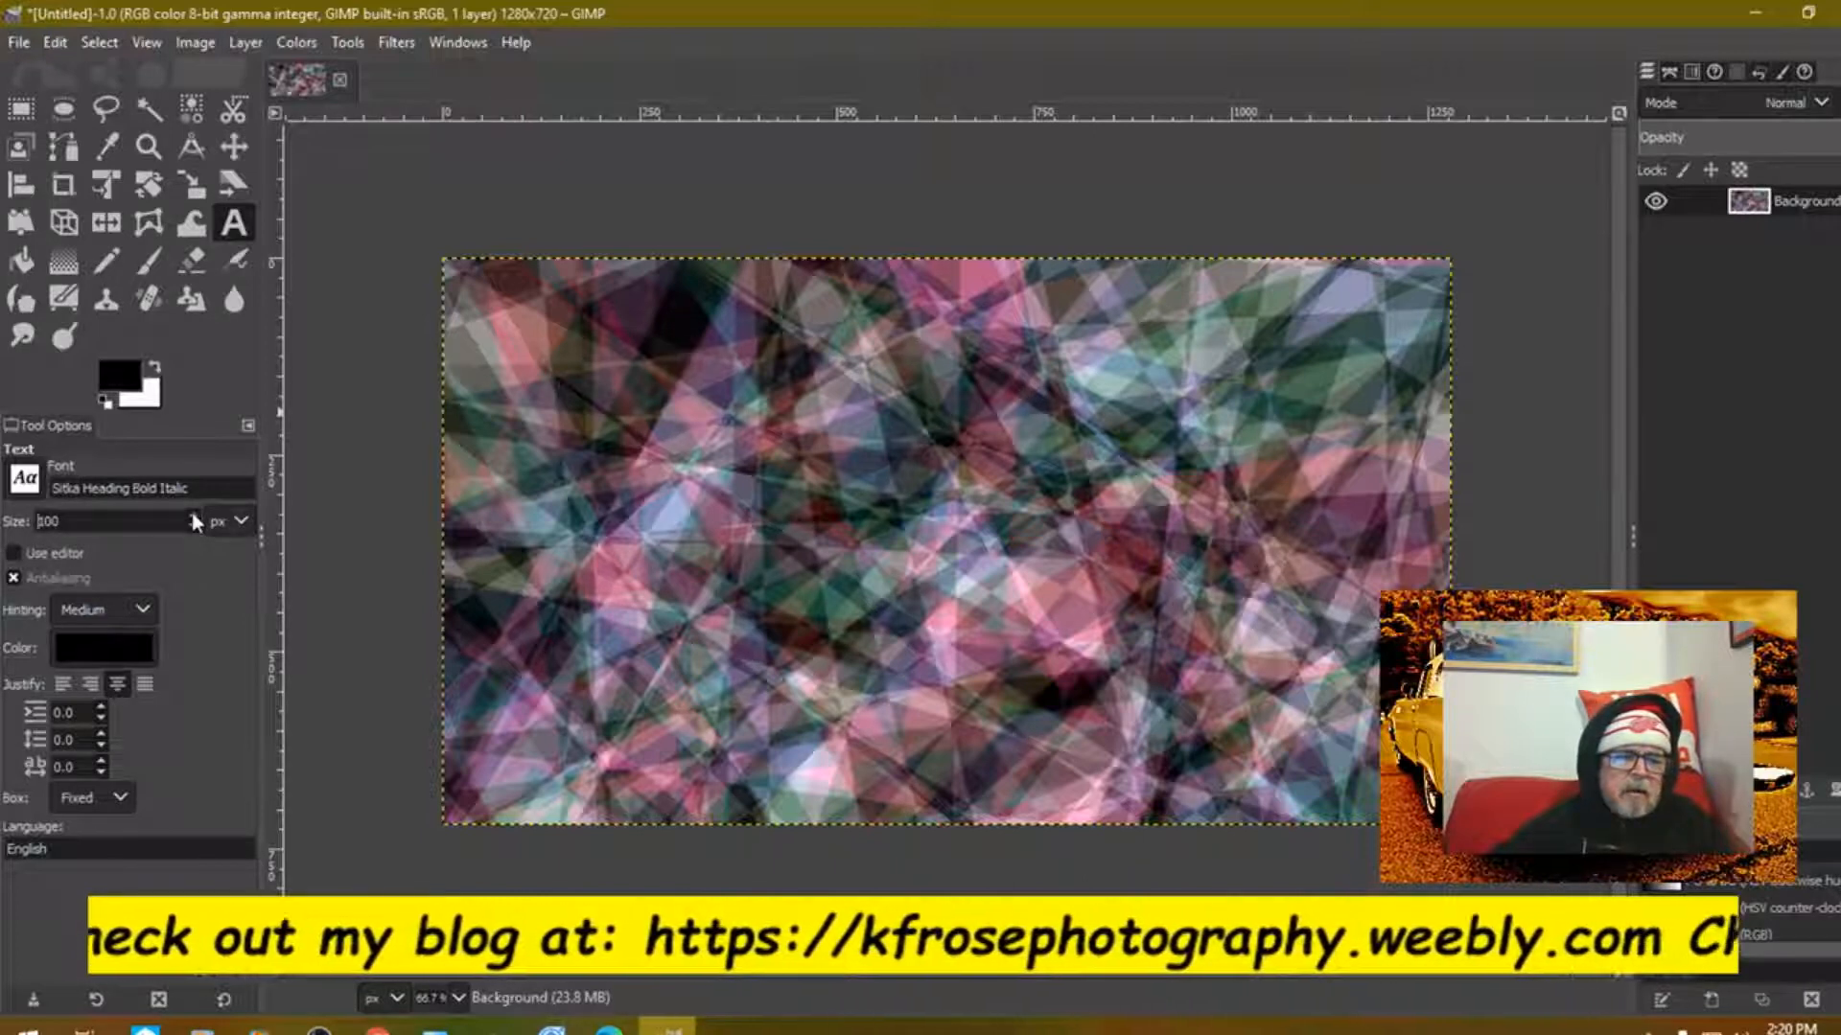
pyautogui.scroll(5, 191, 521)
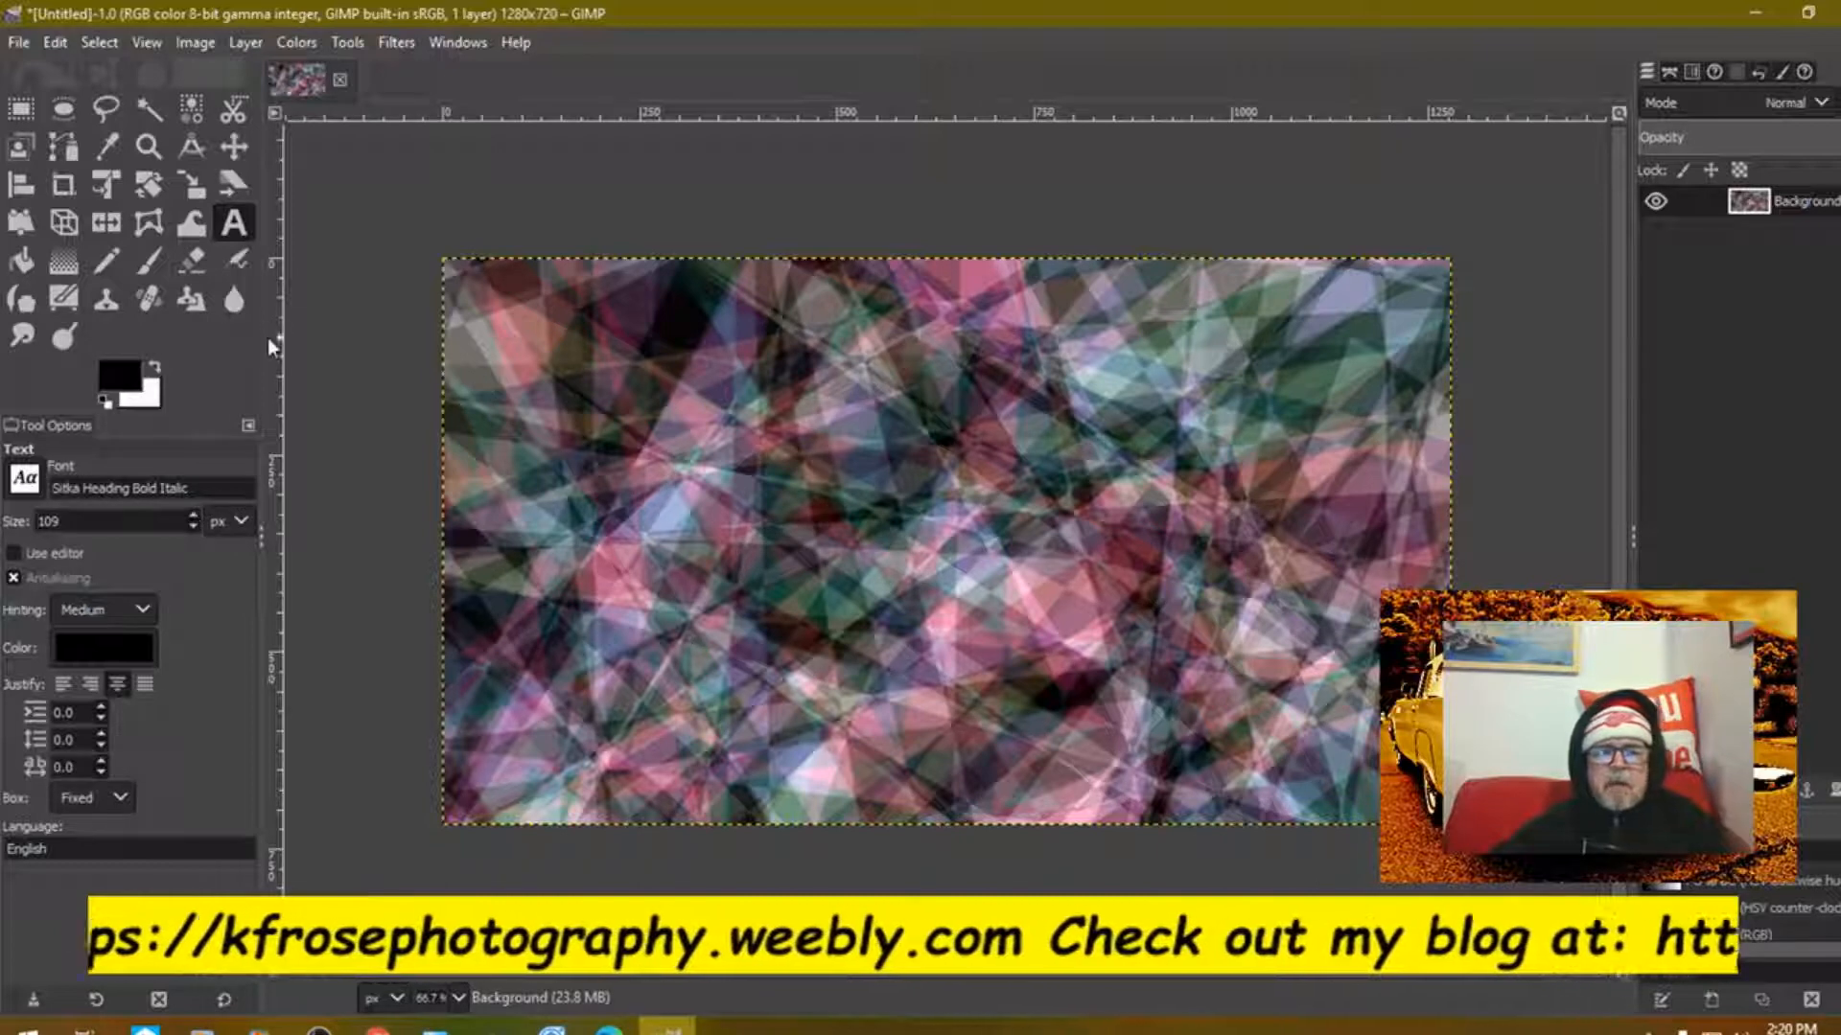
pyautogui.click(135, 642)
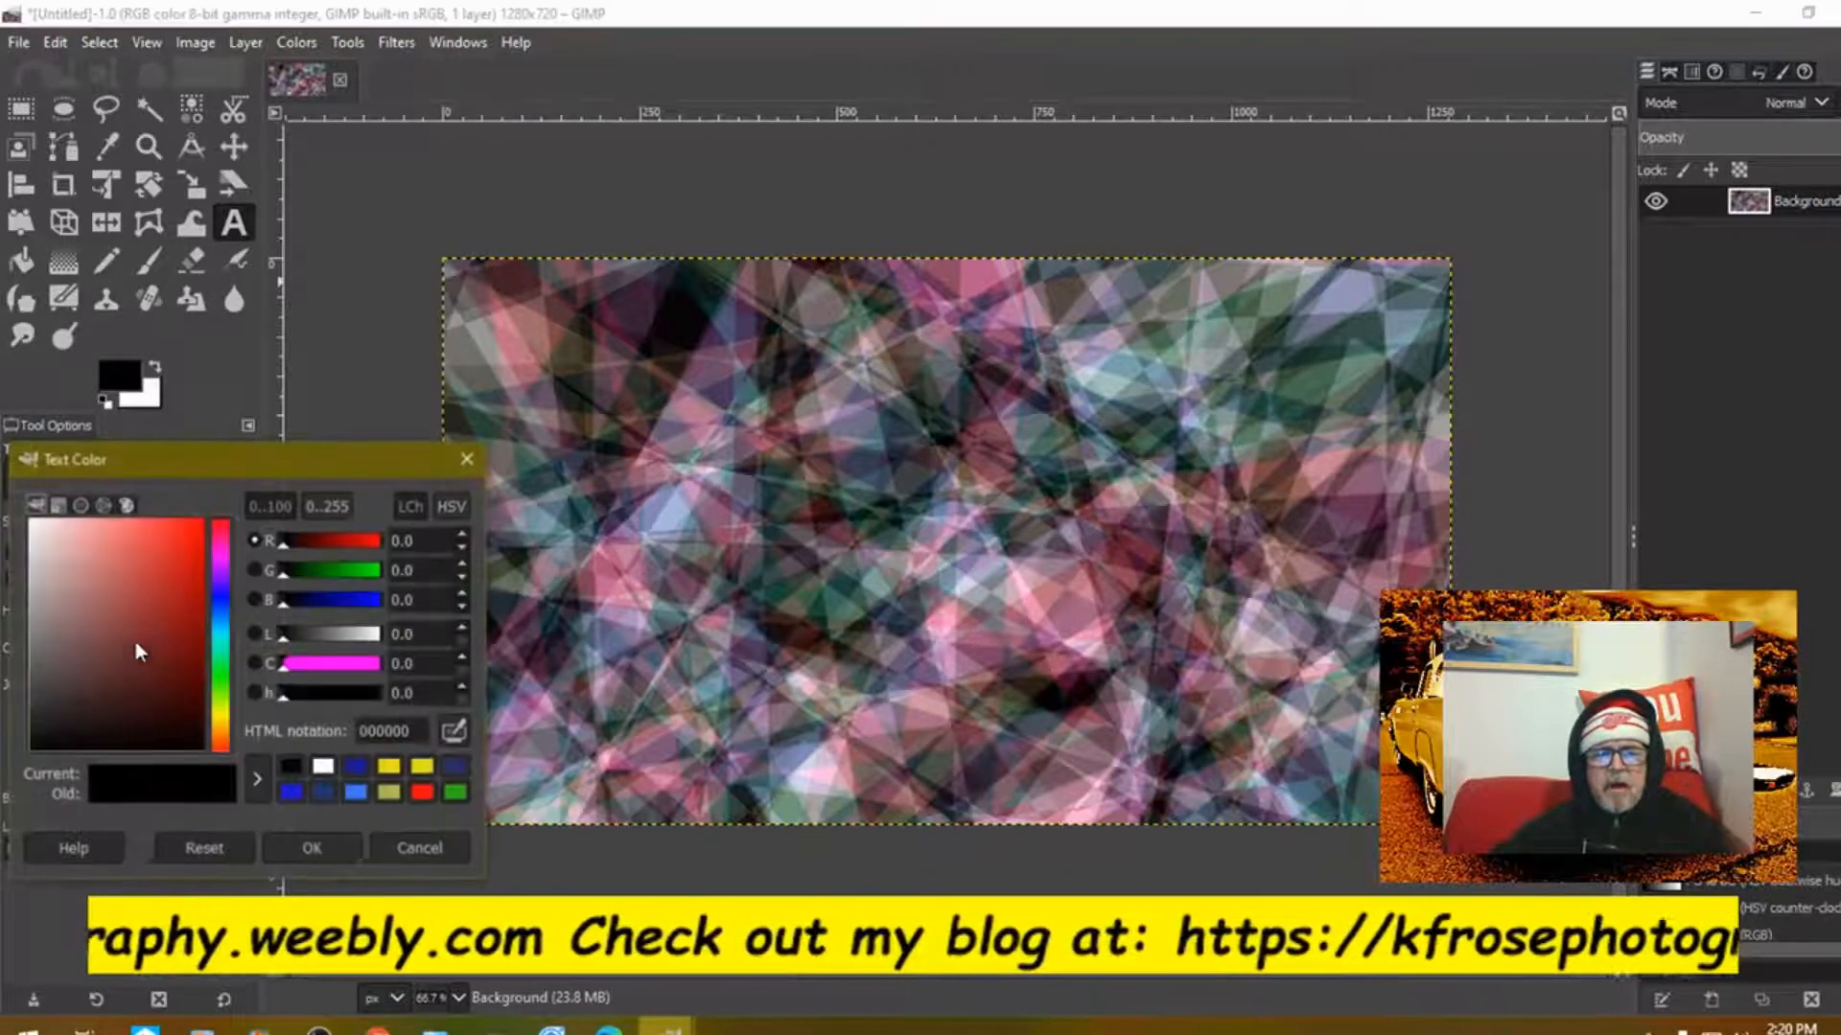
pyautogui.click(388, 769)
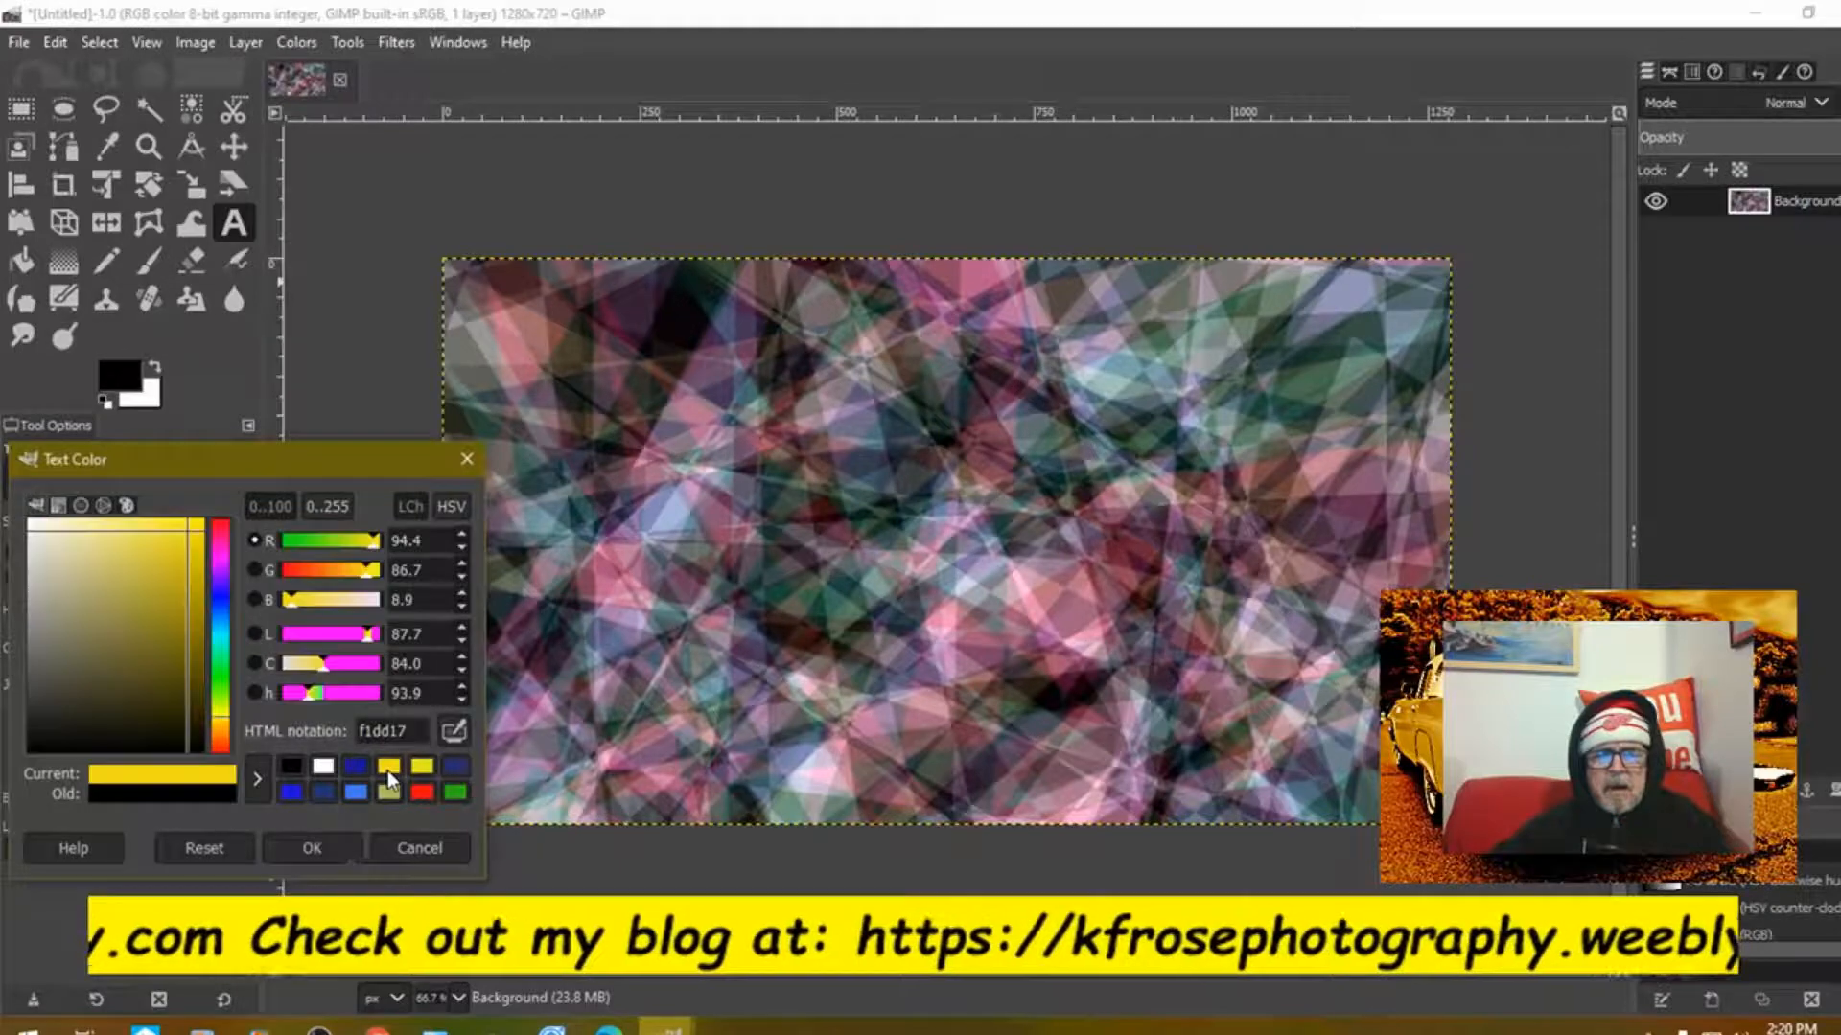
pyautogui.click(315, 850)
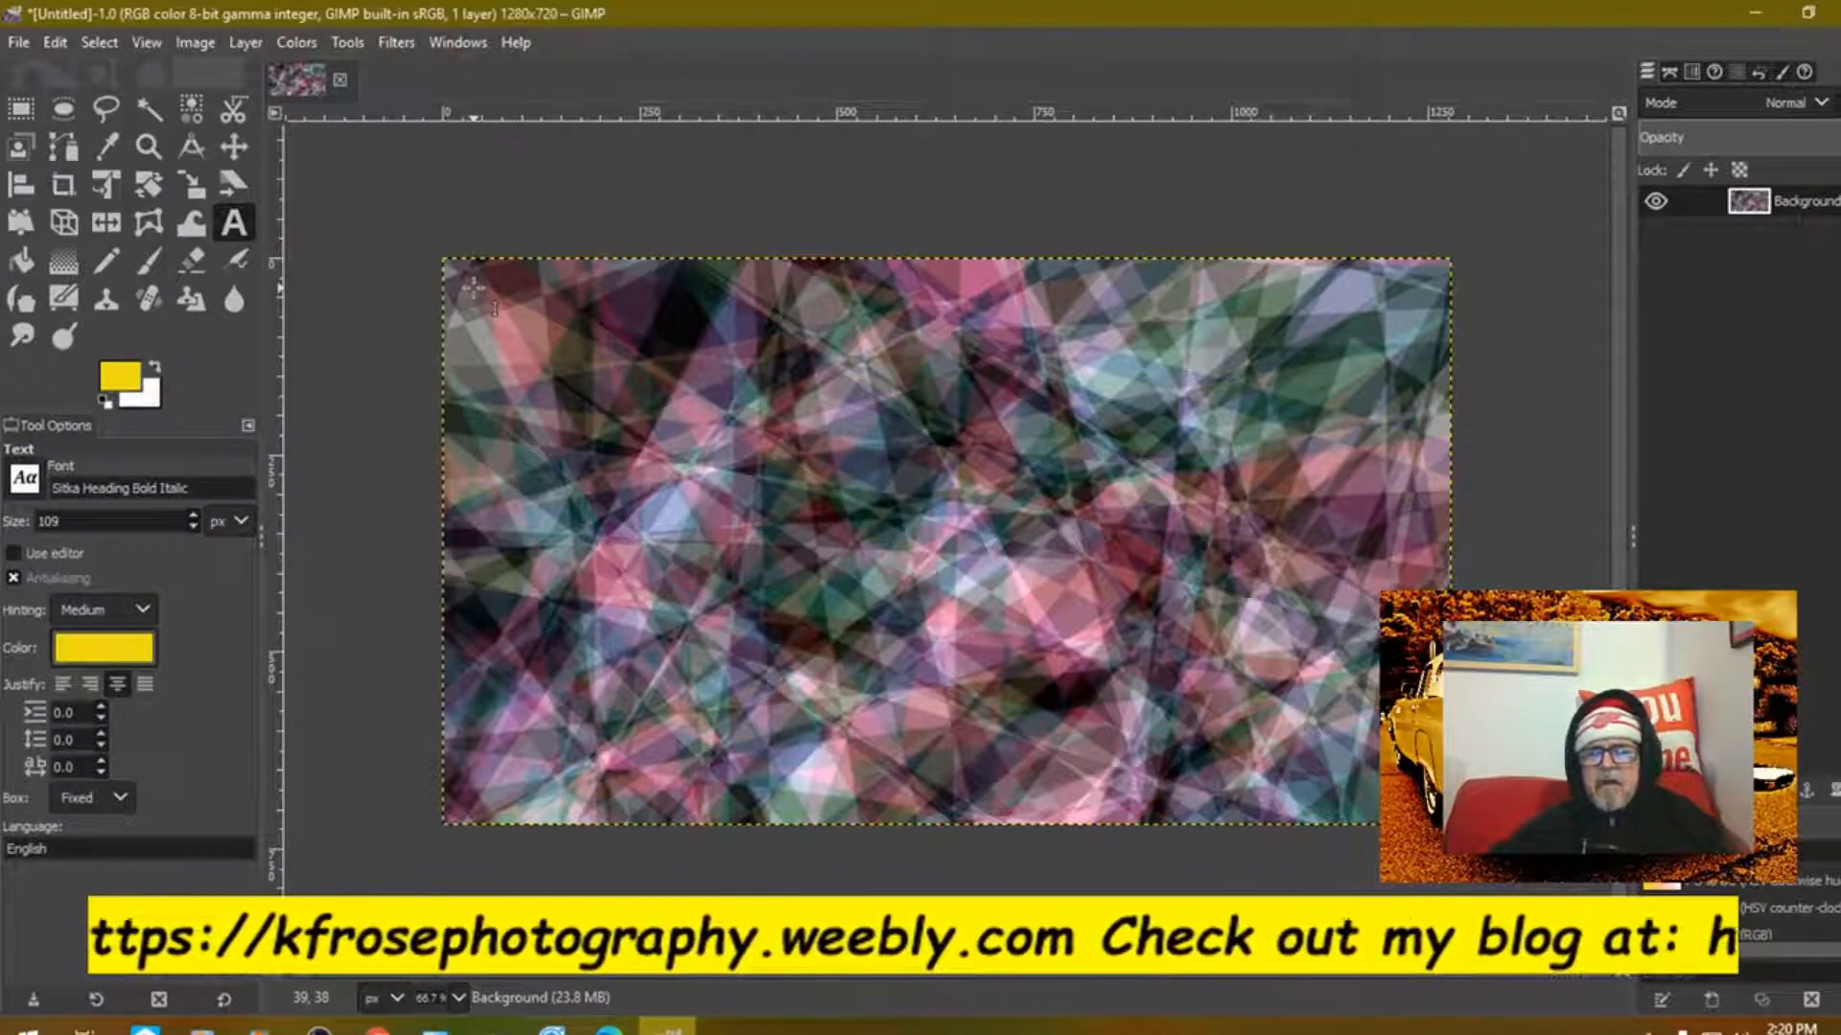
# Step: Create a wide text box across the upper half of the image and enter "3D TEXT TUTORIAL" in it
pyautogui.moveTo(474, 288); pyautogui.dragTo(1395, 552)
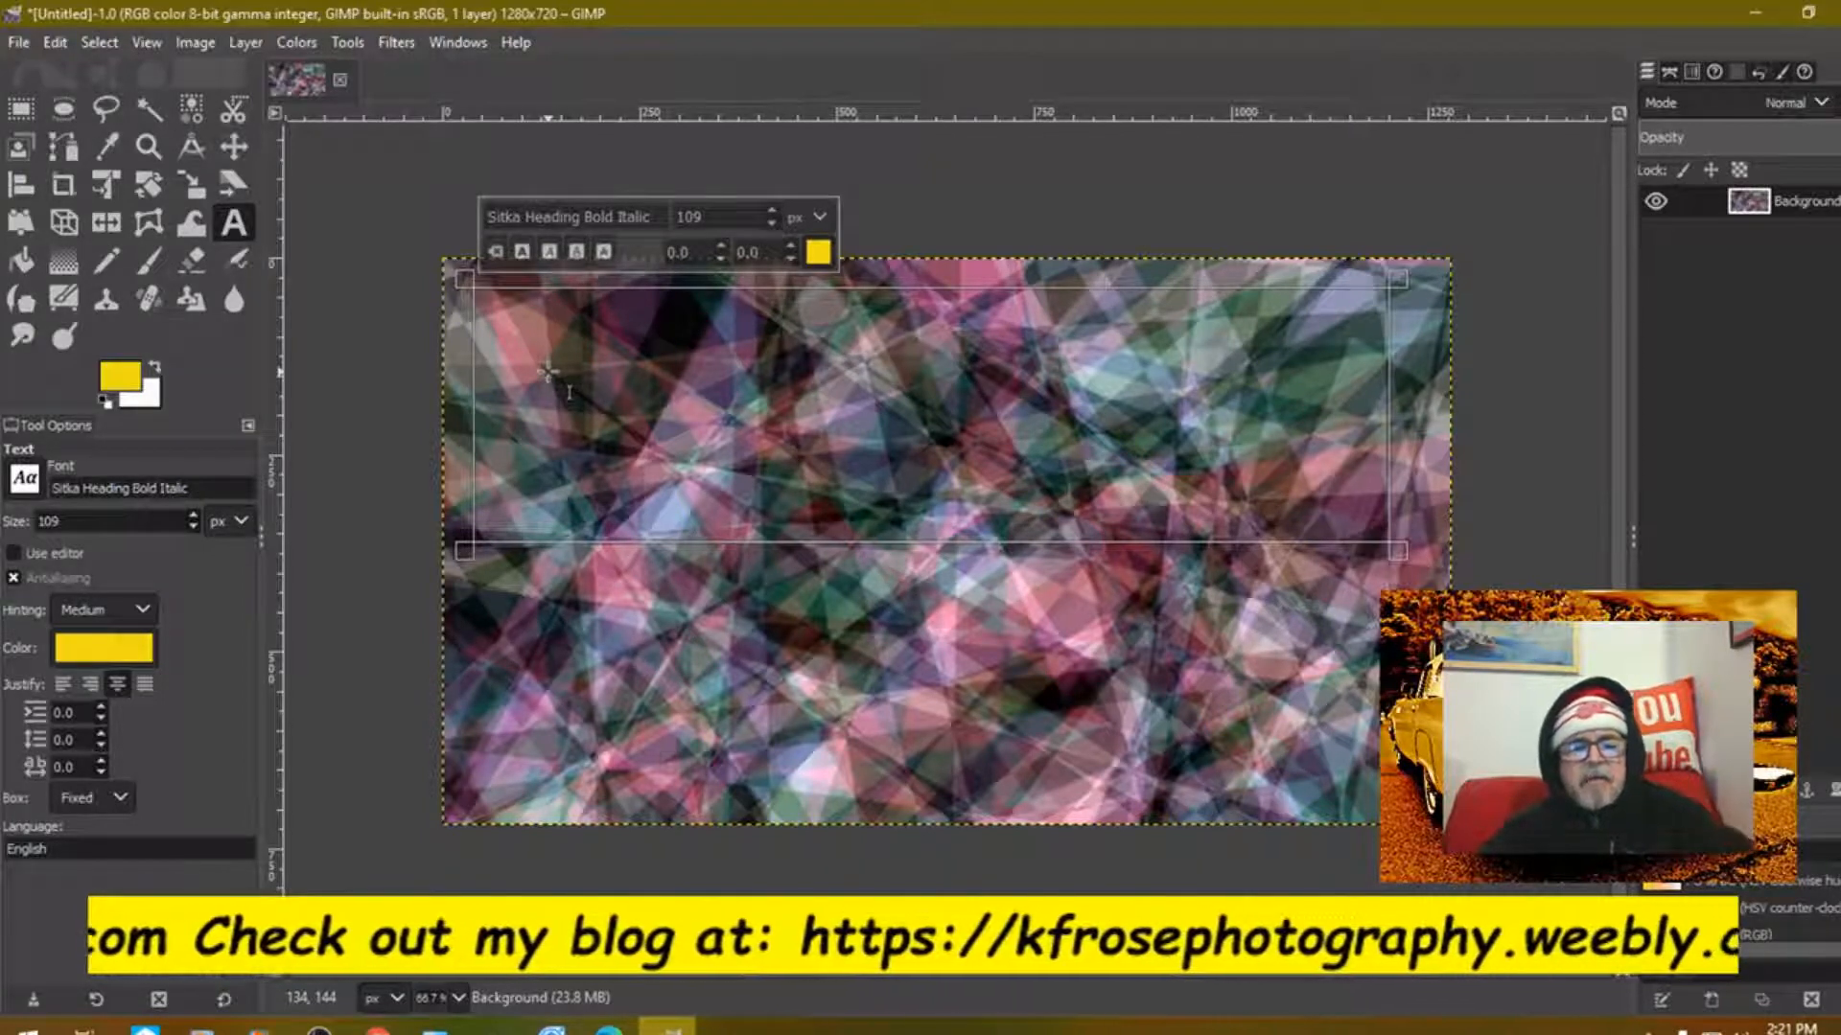
pyautogui.write('3D')
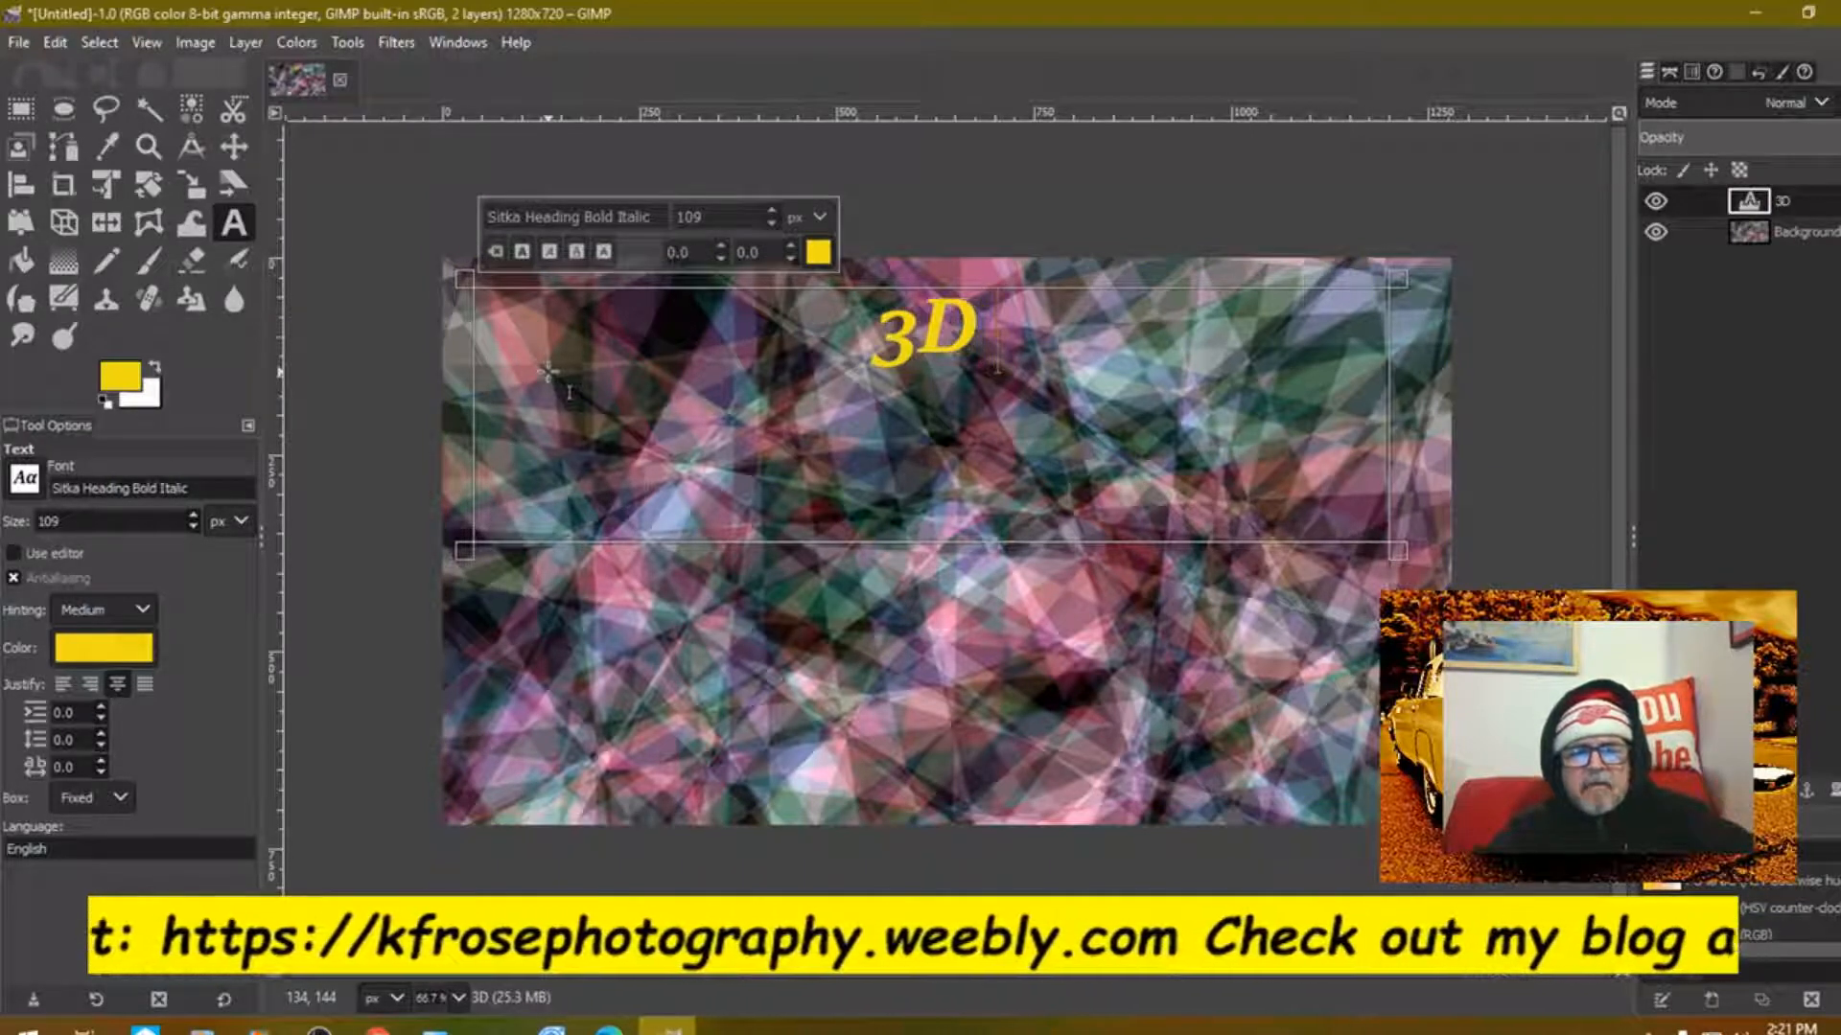
pyautogui.write(' T')
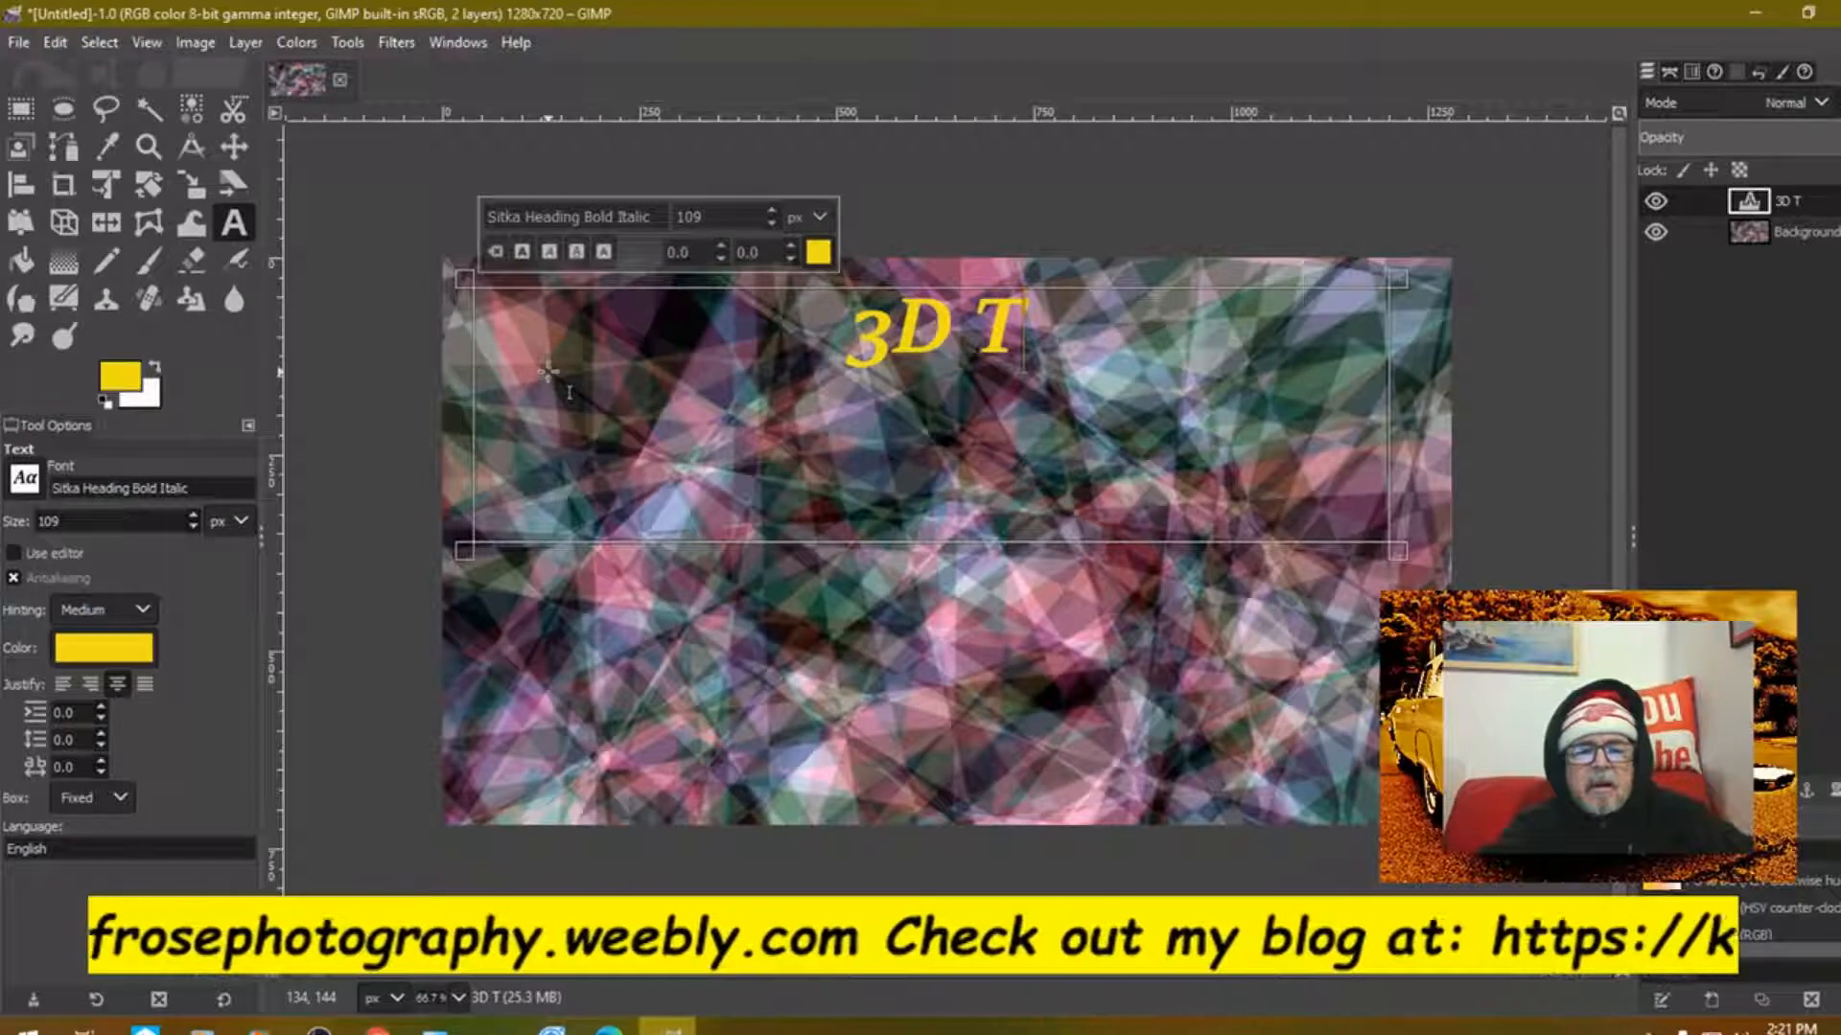
pyautogui.write('EXT')
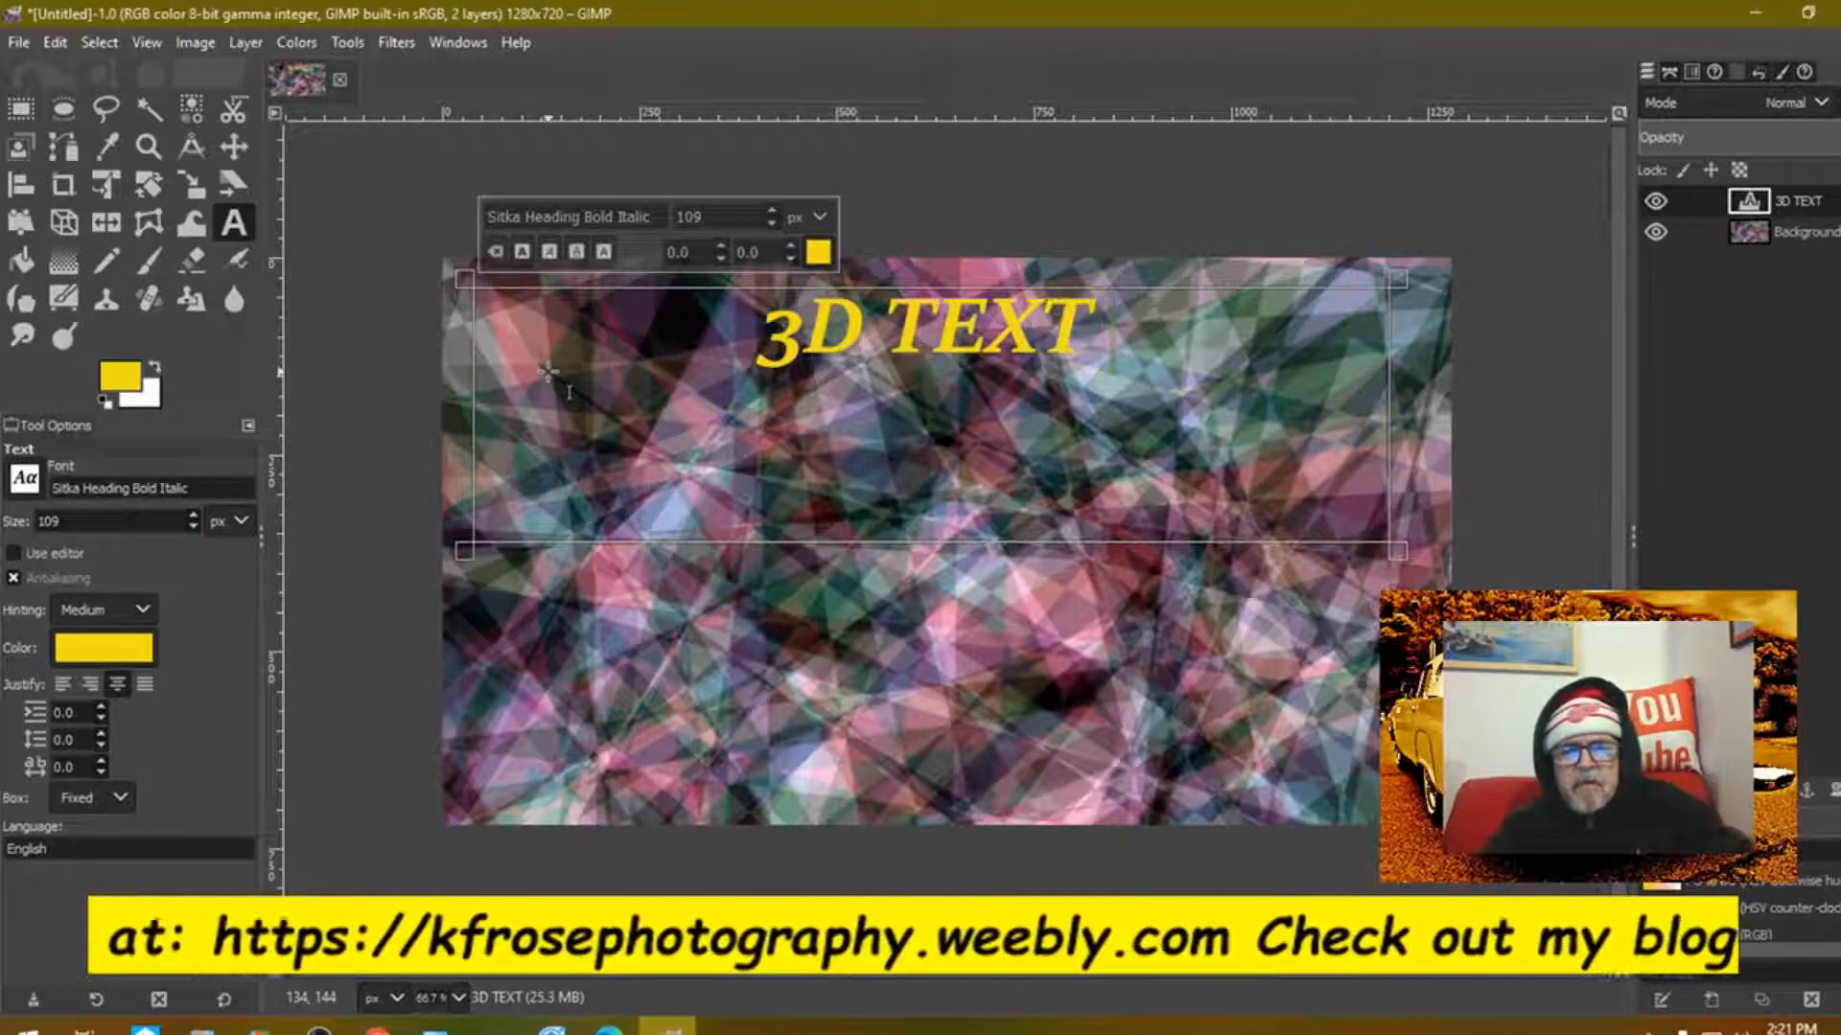
pyautogui.write('T')
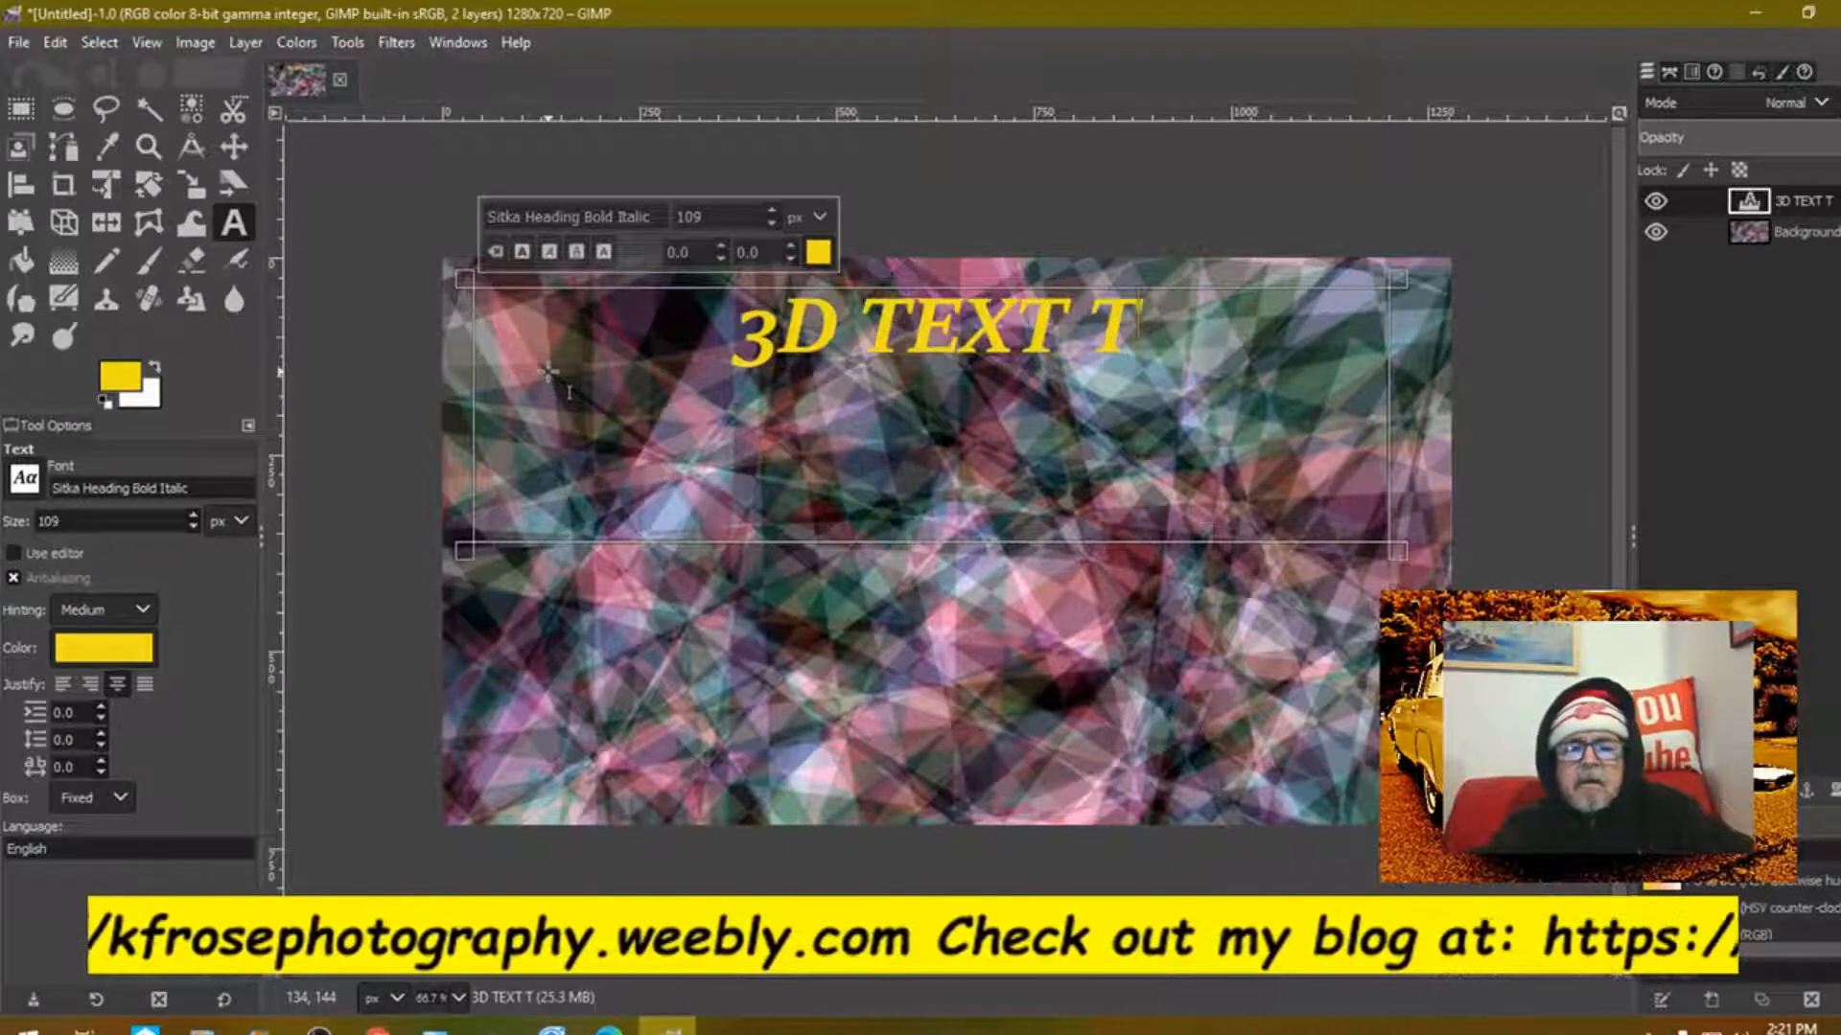
pyautogui.write('UTOR')
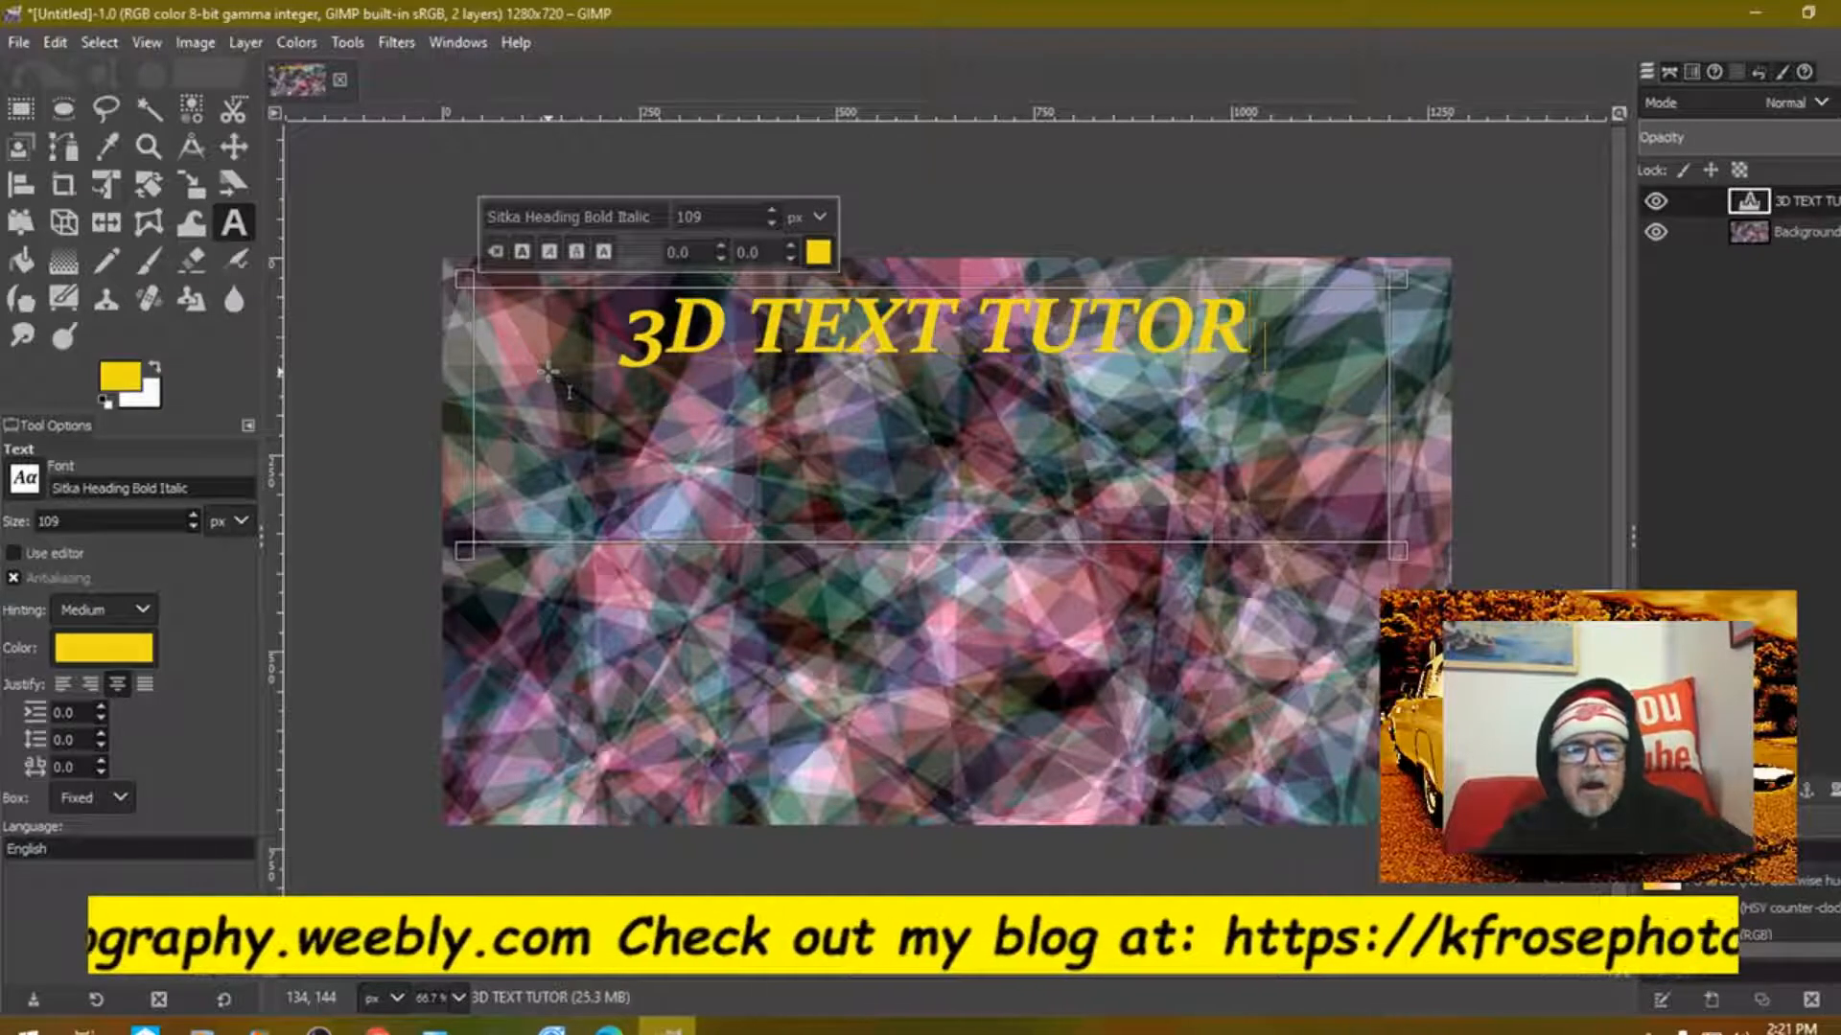
pyautogui.write('IAL')
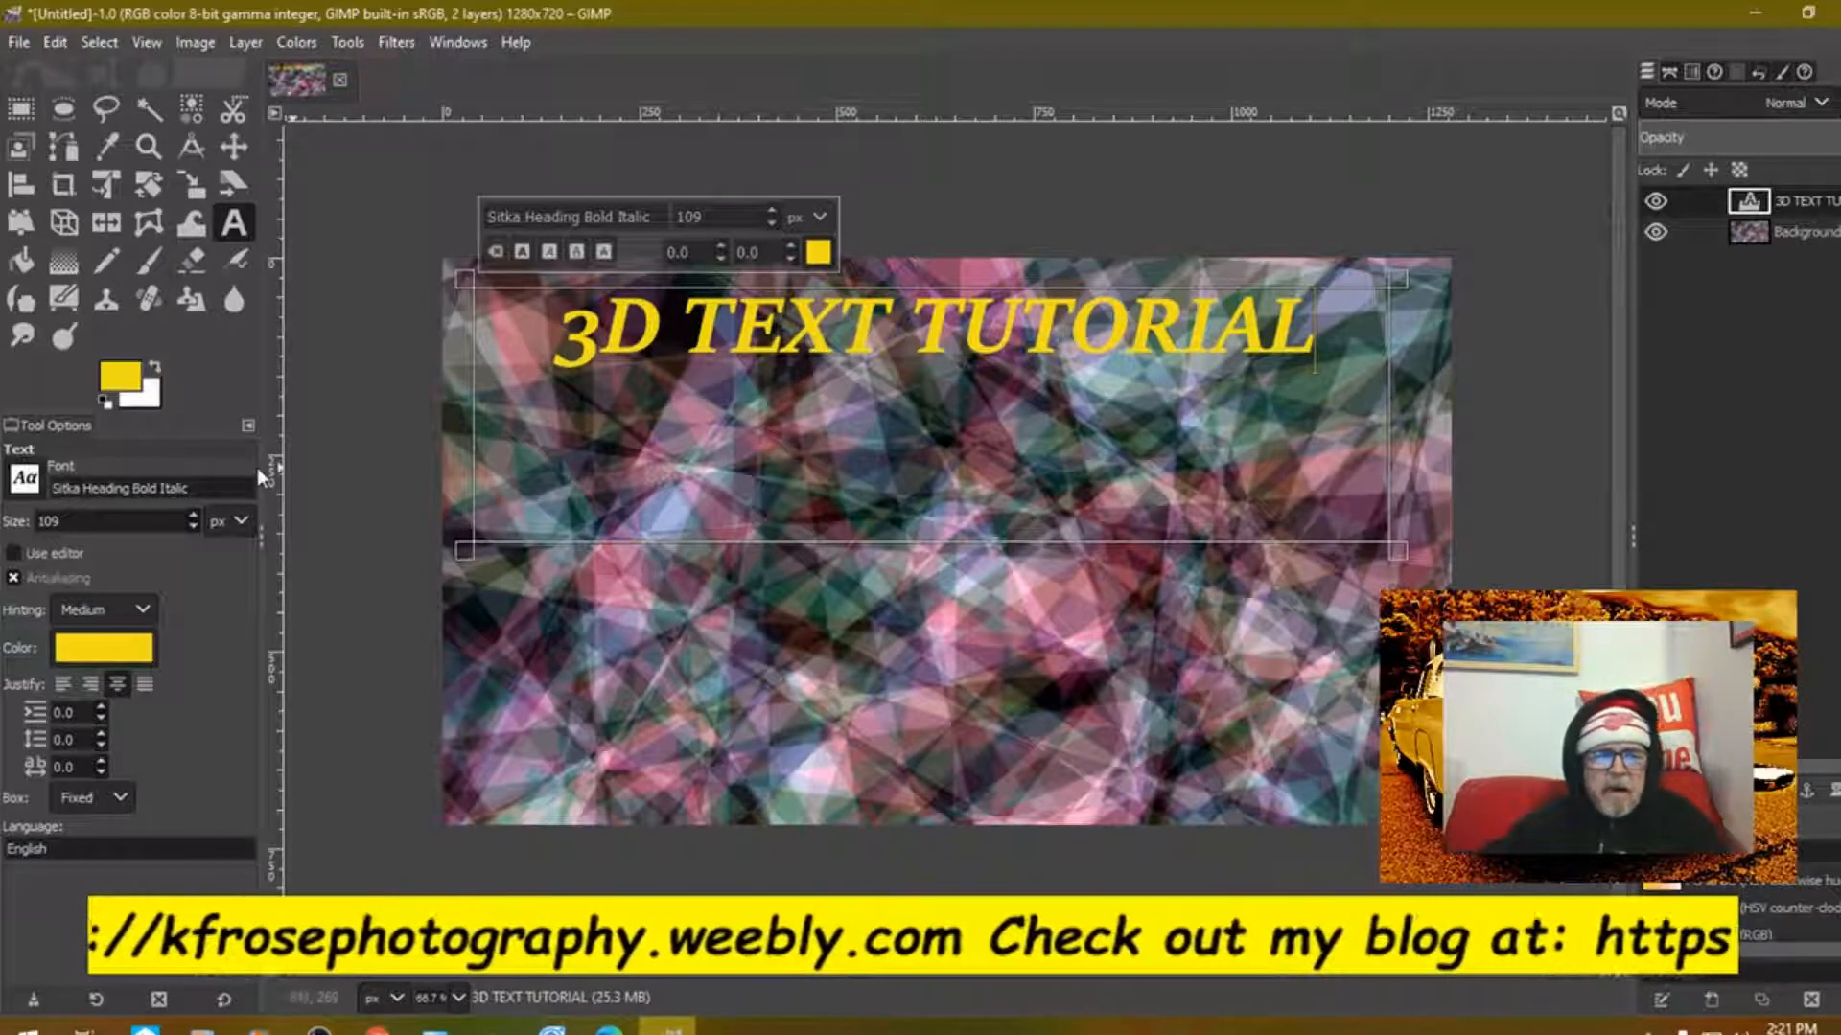
# Step: Set the text size to 110 px and shorten the text box to sit closer around the single line
pyautogui.click(193, 513)
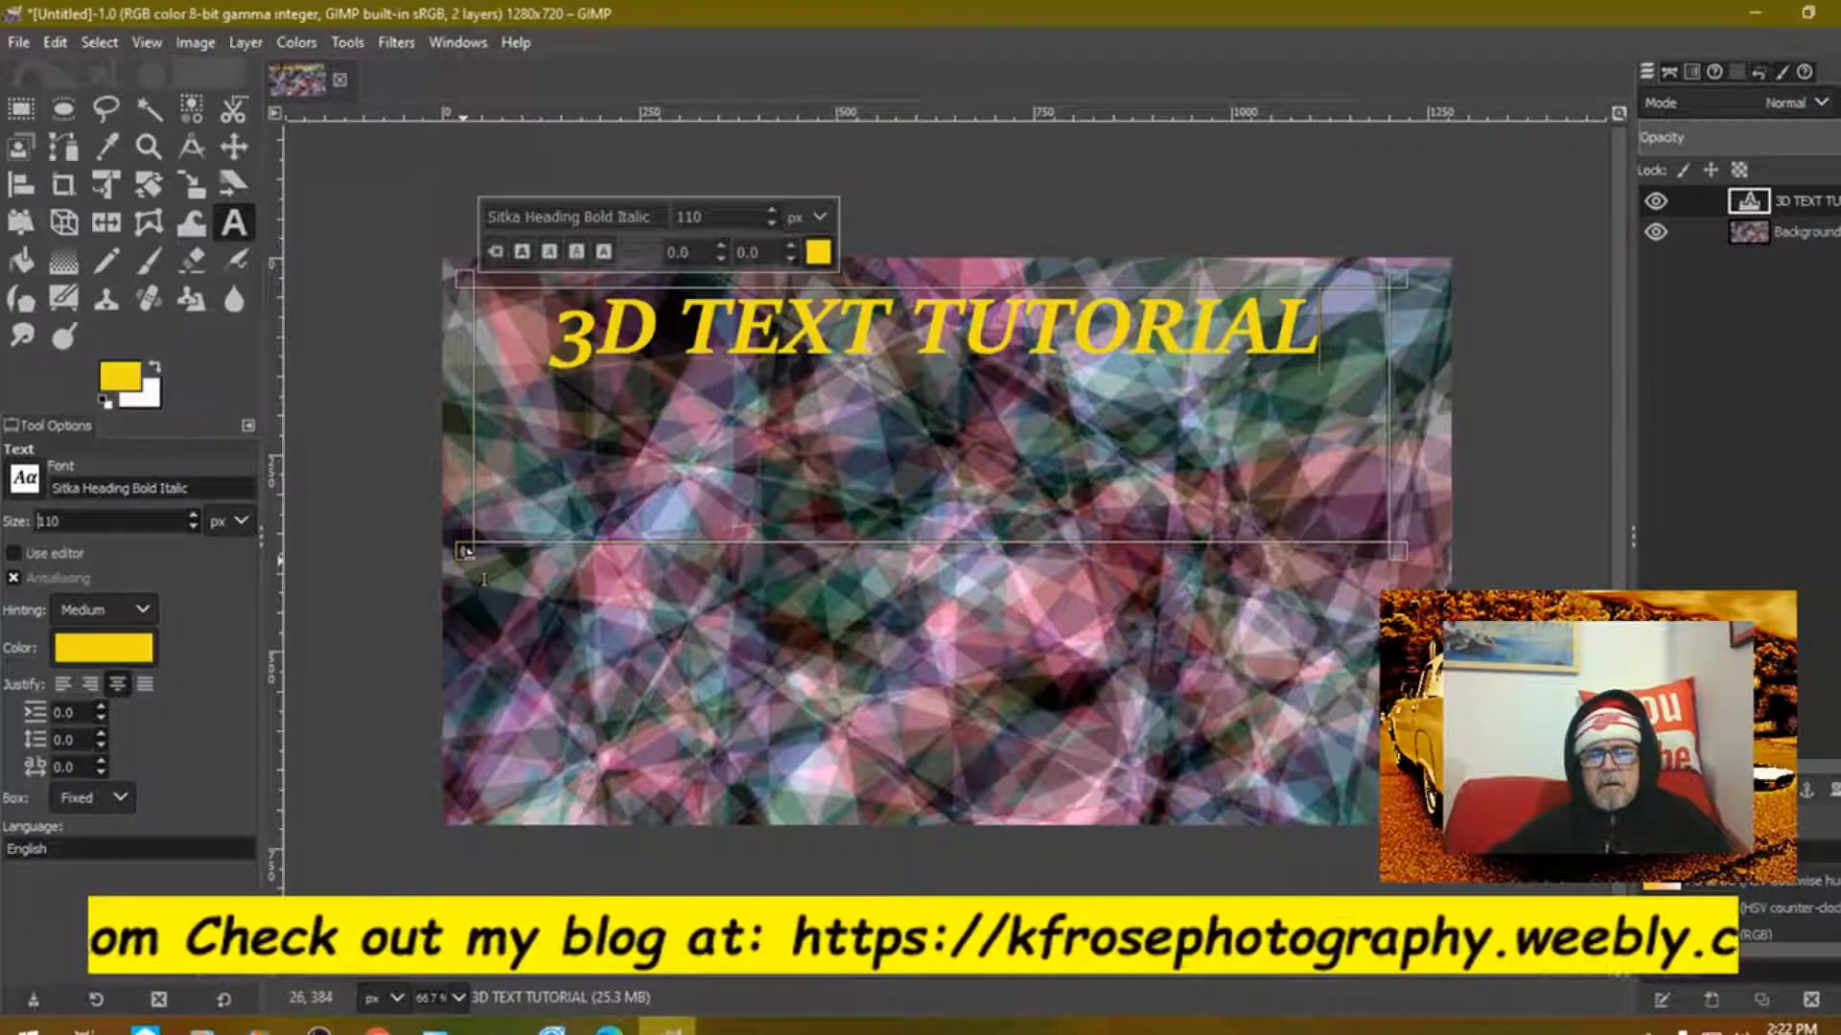
pyautogui.moveTo(484, 578); pyautogui.dragTo(492, 452)
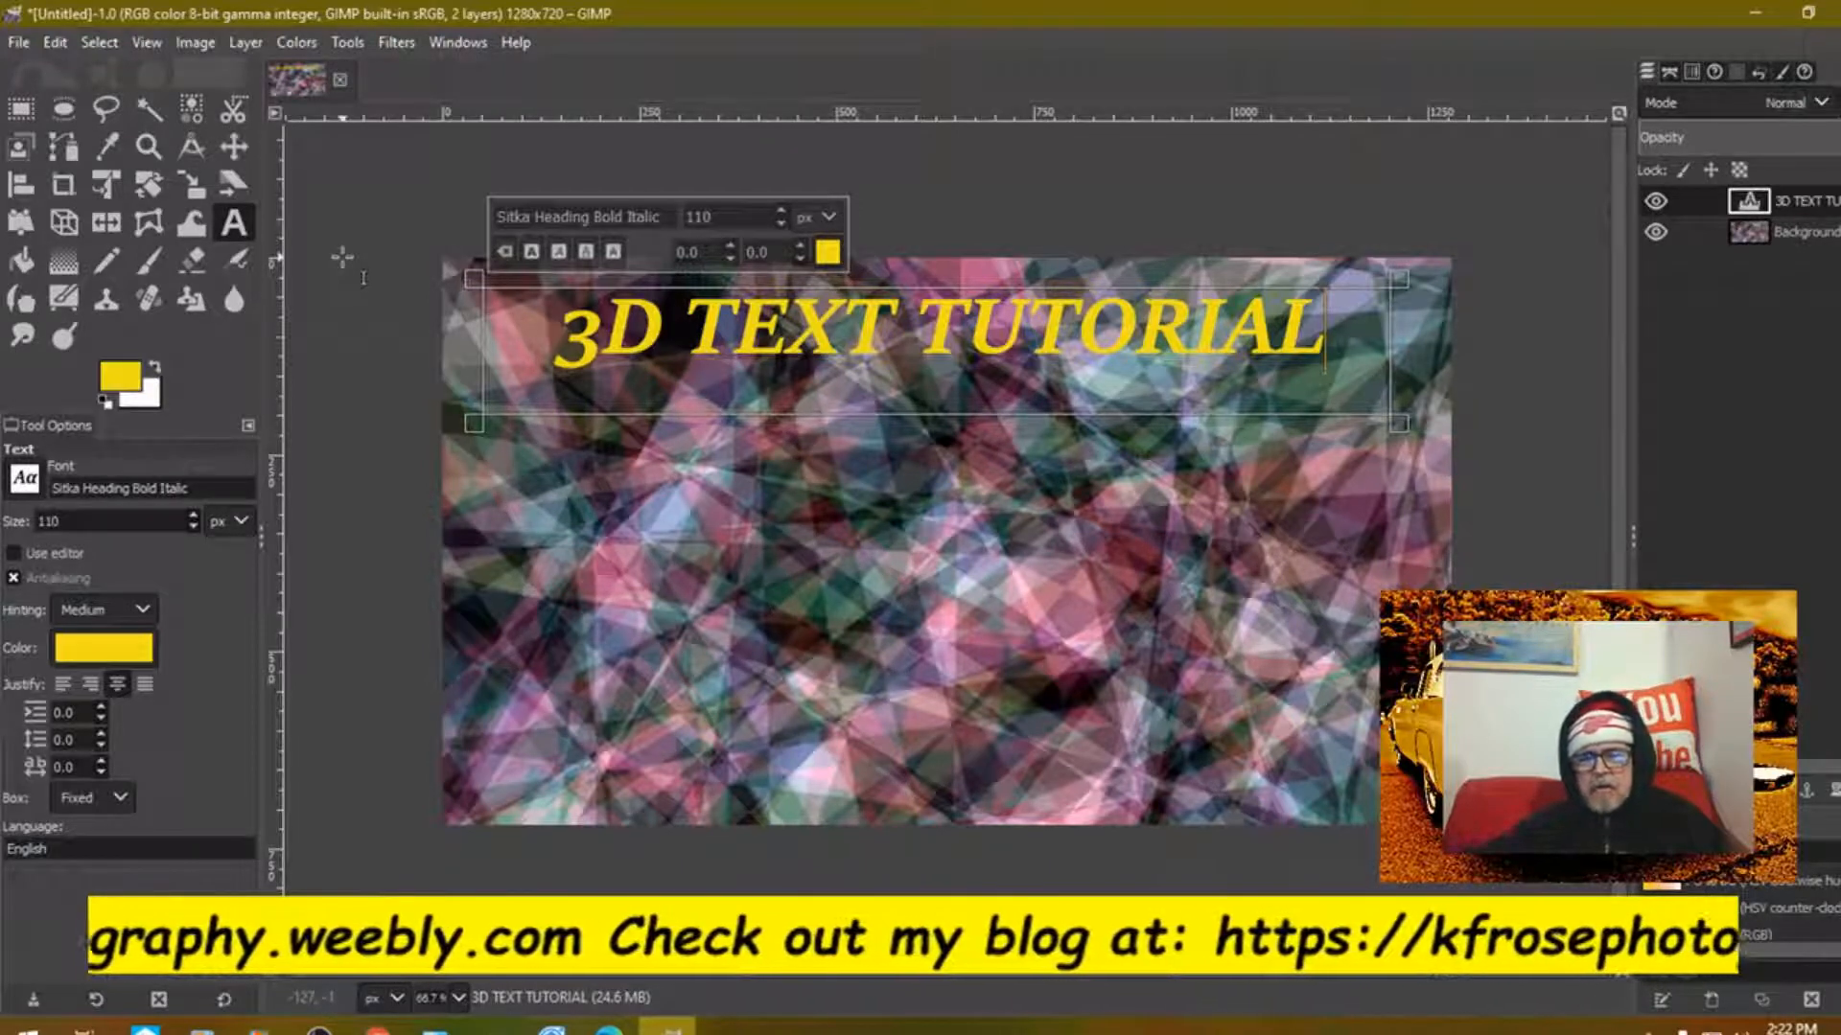
# Step: Apply a Perspective transform to the text layer so the lettering is large at "3D" and narrows toward the end of "TUTORIAL"
pyautogui.click(71, 222)
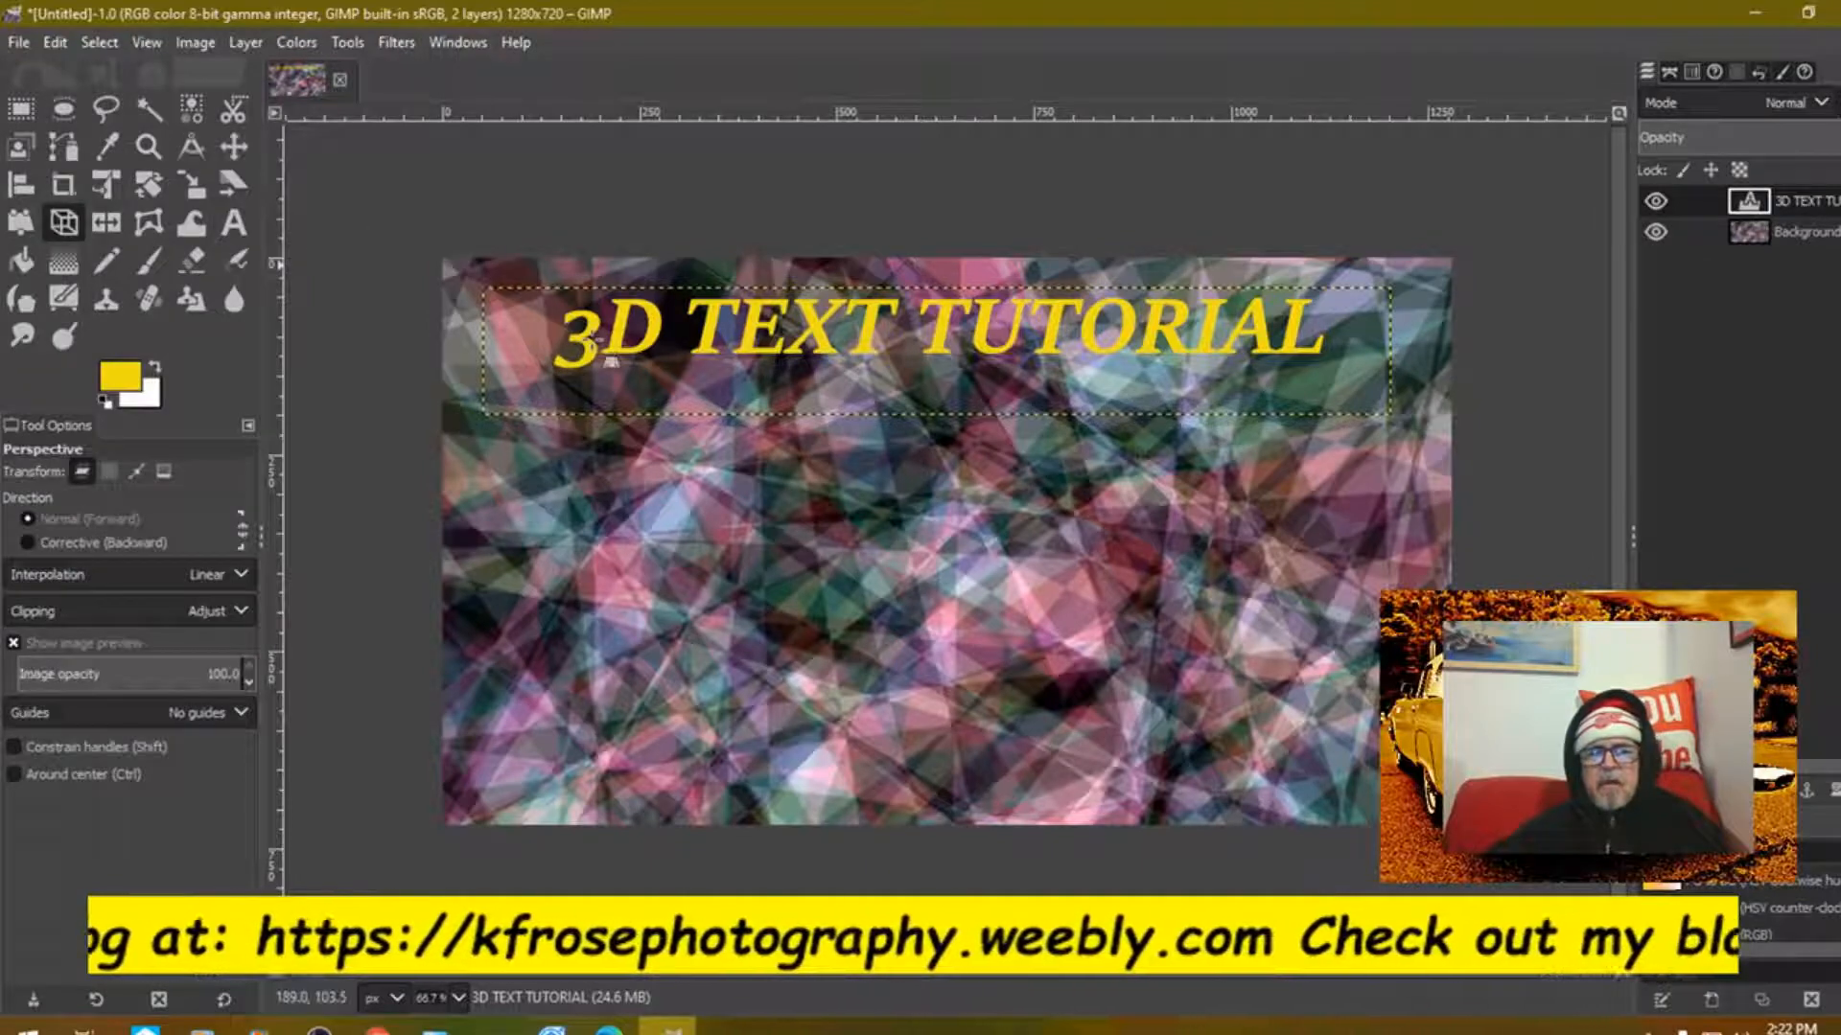
pyautogui.click(604, 350)
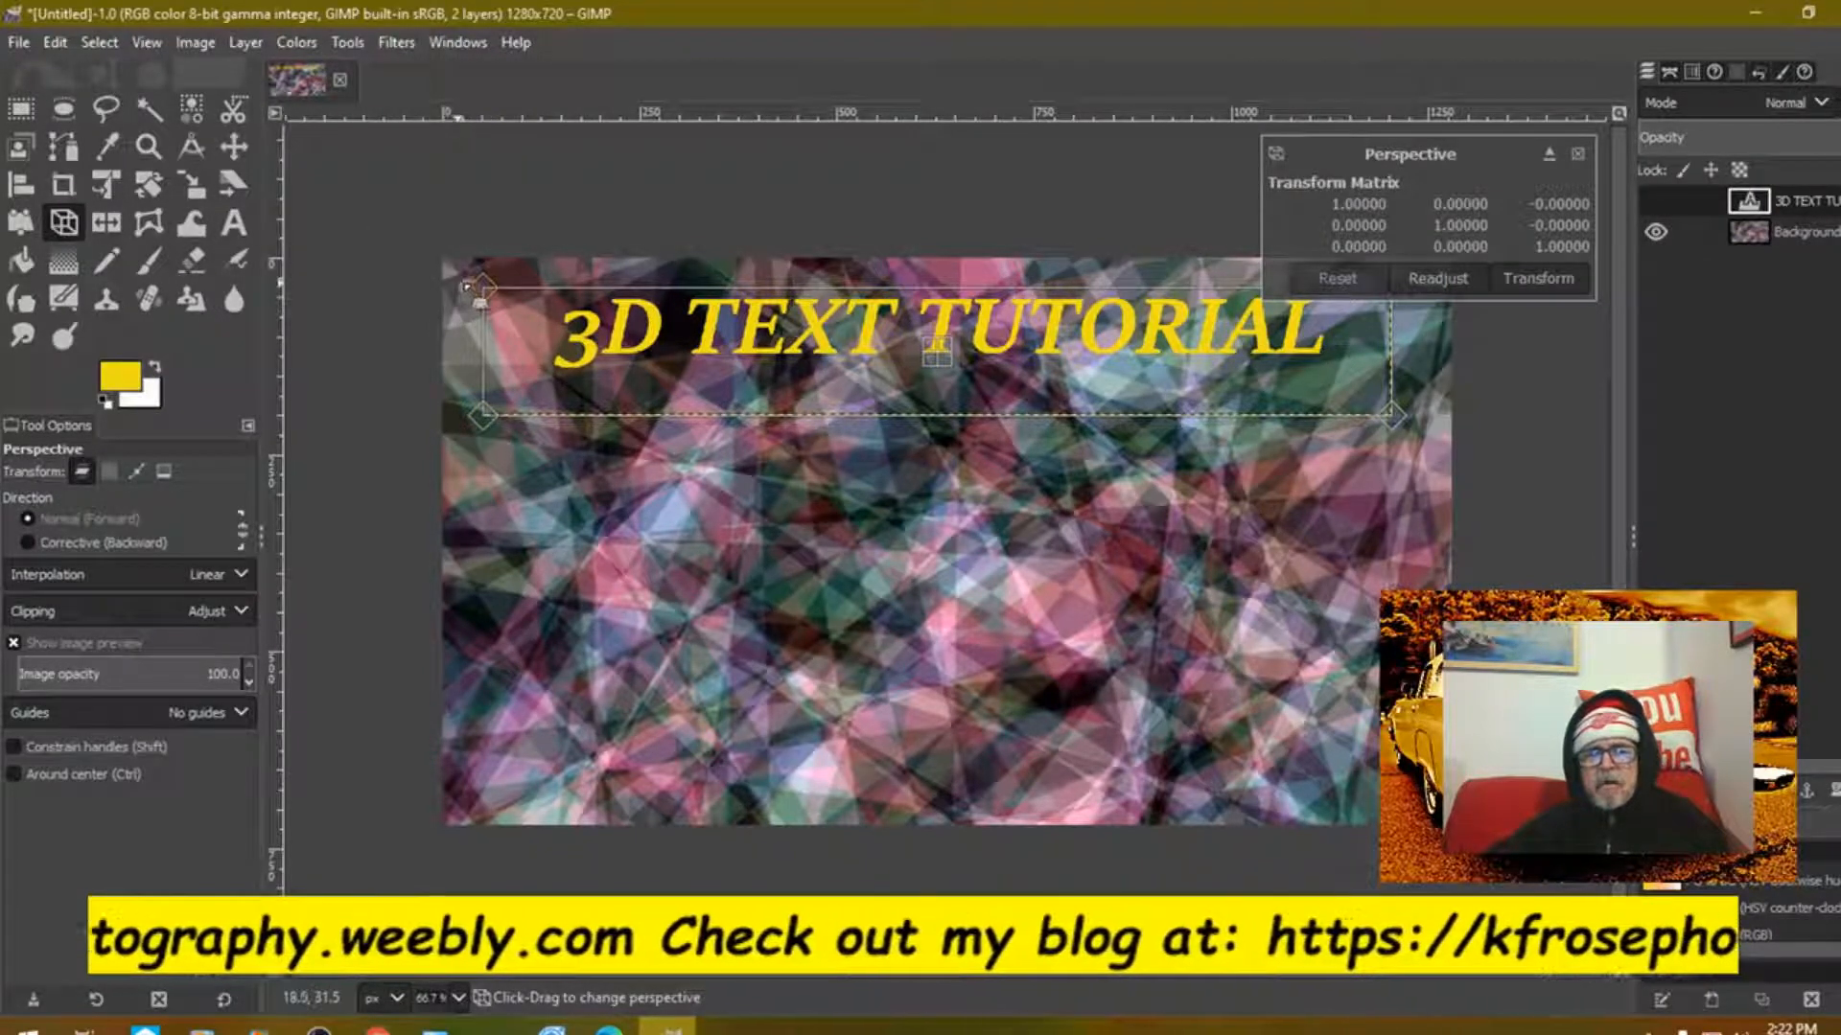
pyautogui.moveTo(484, 287); pyautogui.dragTo(485, 264)
pyautogui.moveTo(481, 415); pyautogui.dragTo(466, 548)
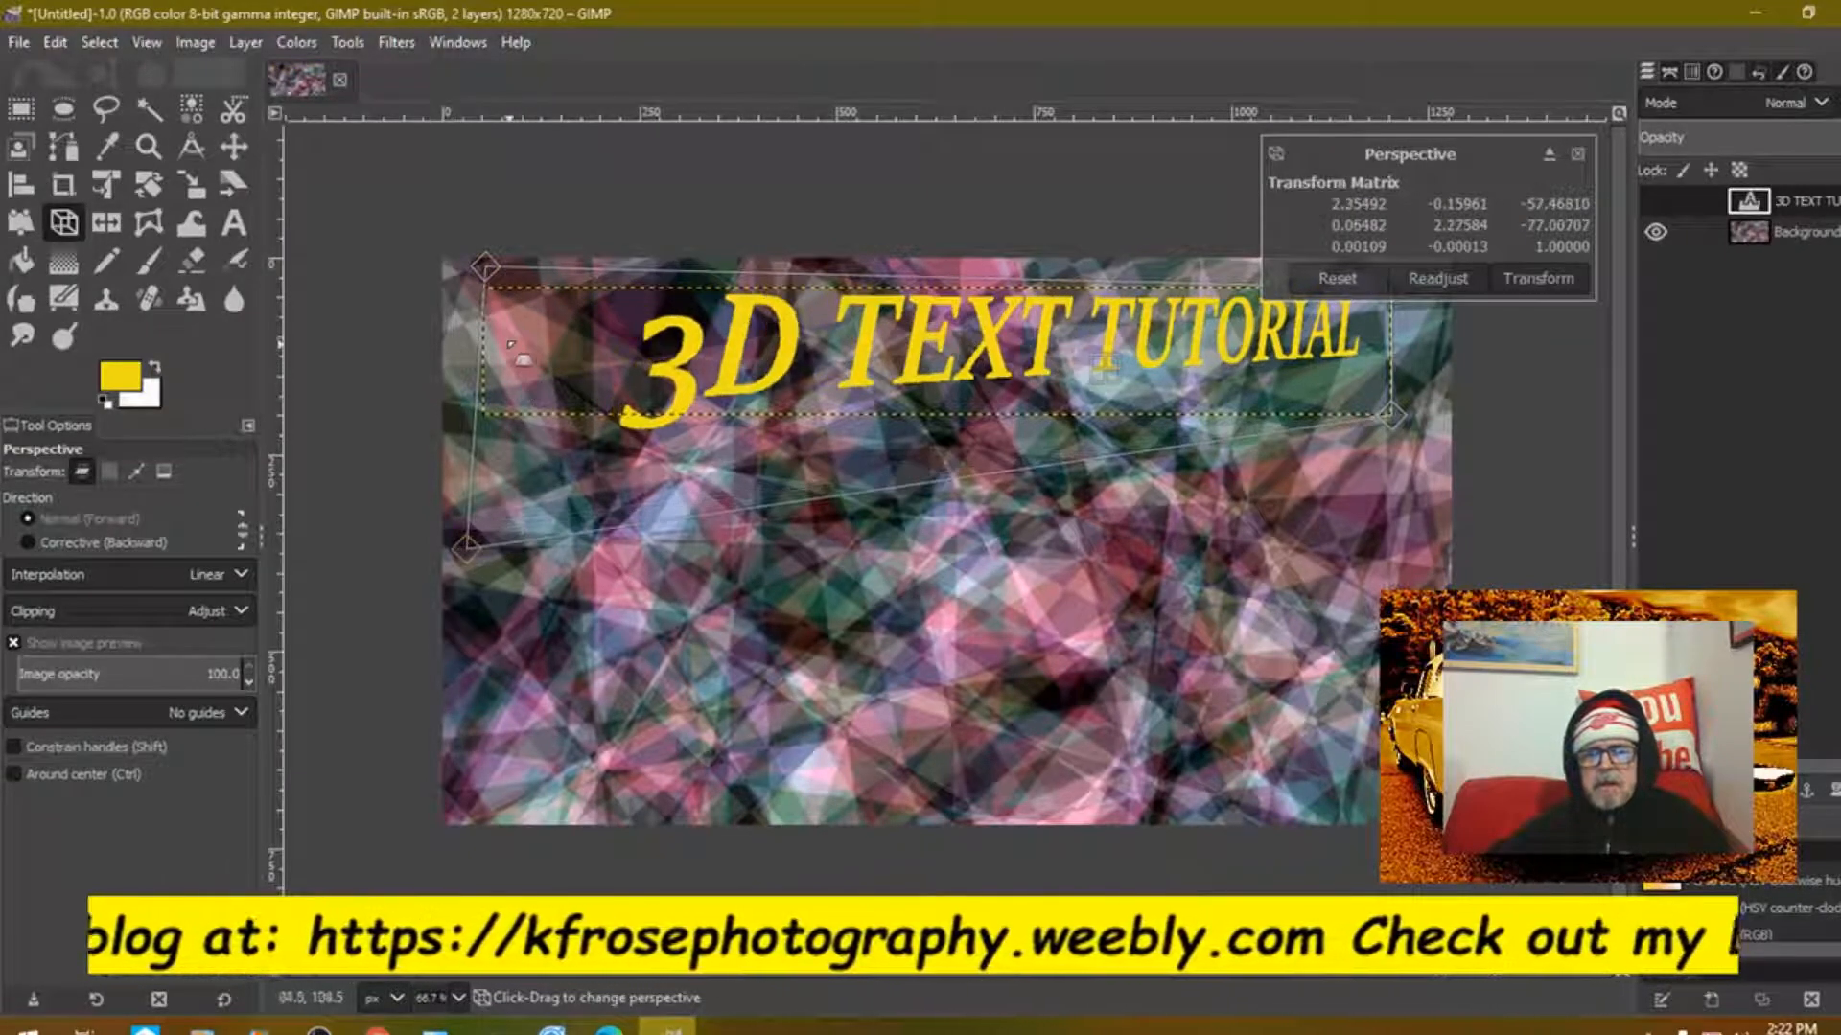
pyautogui.moveTo(486, 271); pyautogui.dragTo(455, 256)
pyautogui.moveTo(1381, 331); pyautogui.dragTo(1318, 362)
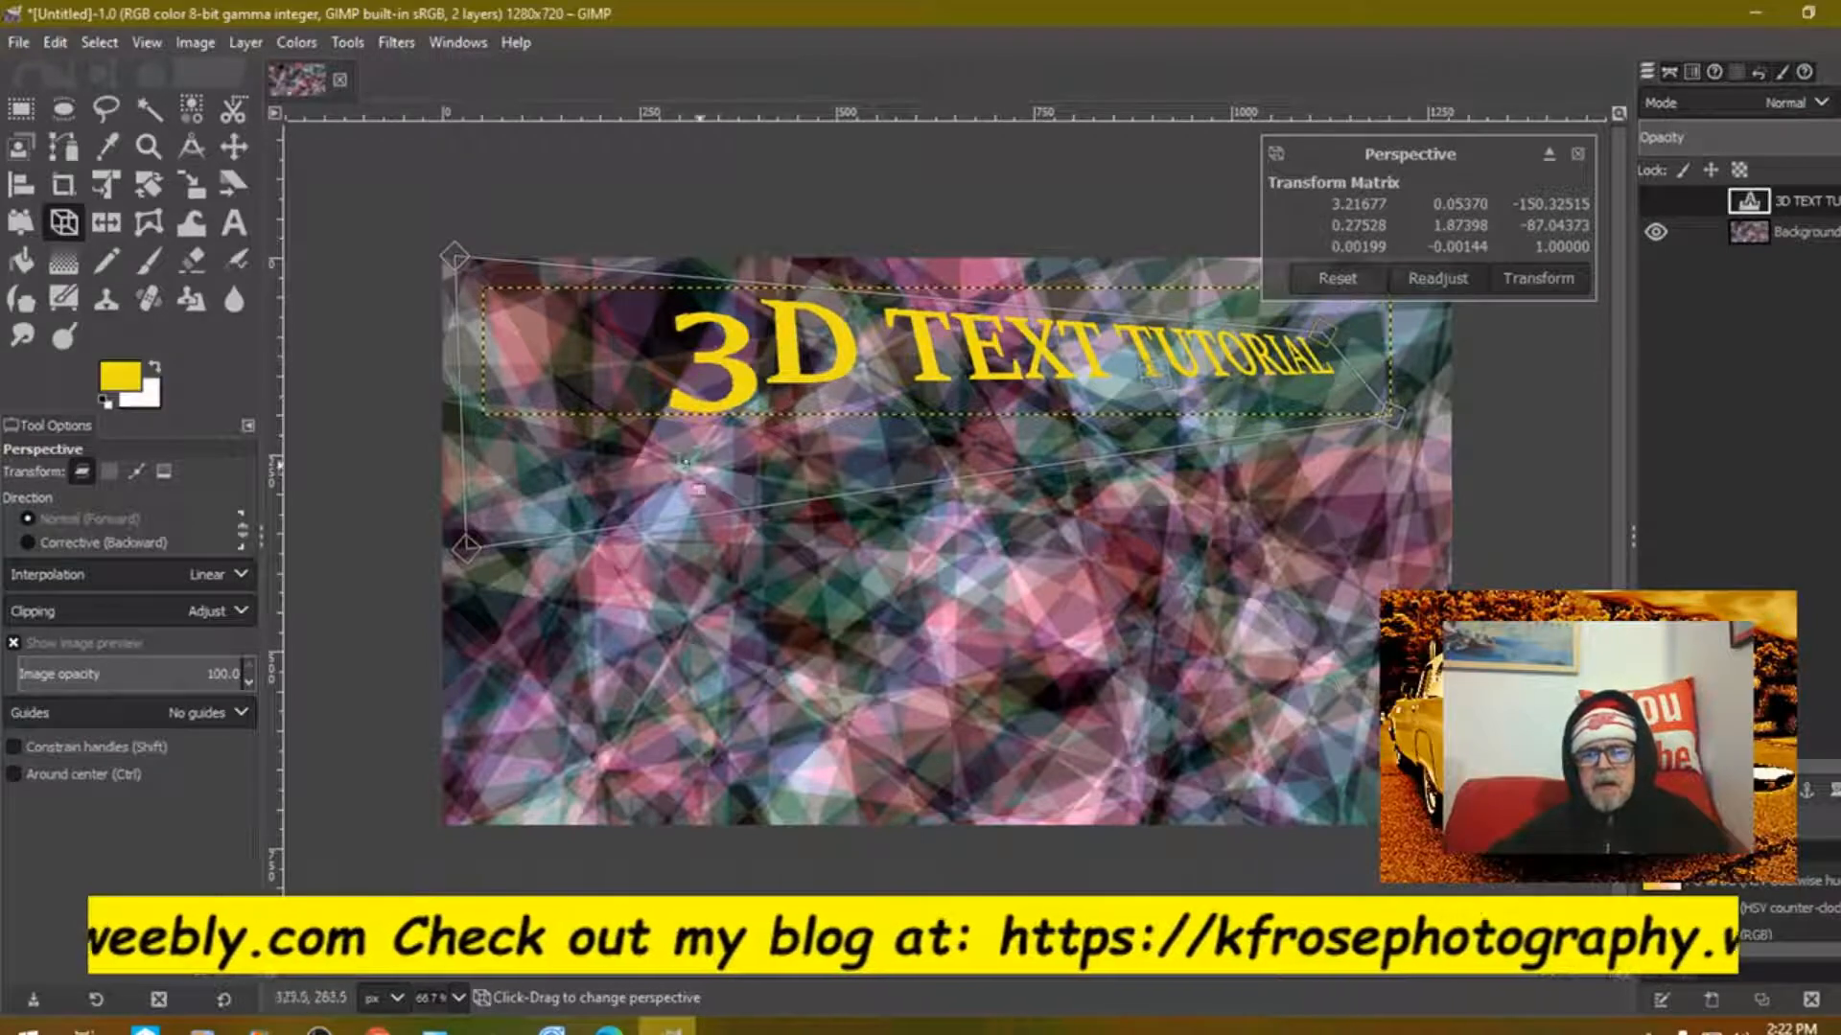
pyautogui.moveTo(467, 549); pyautogui.dragTo(465, 582)
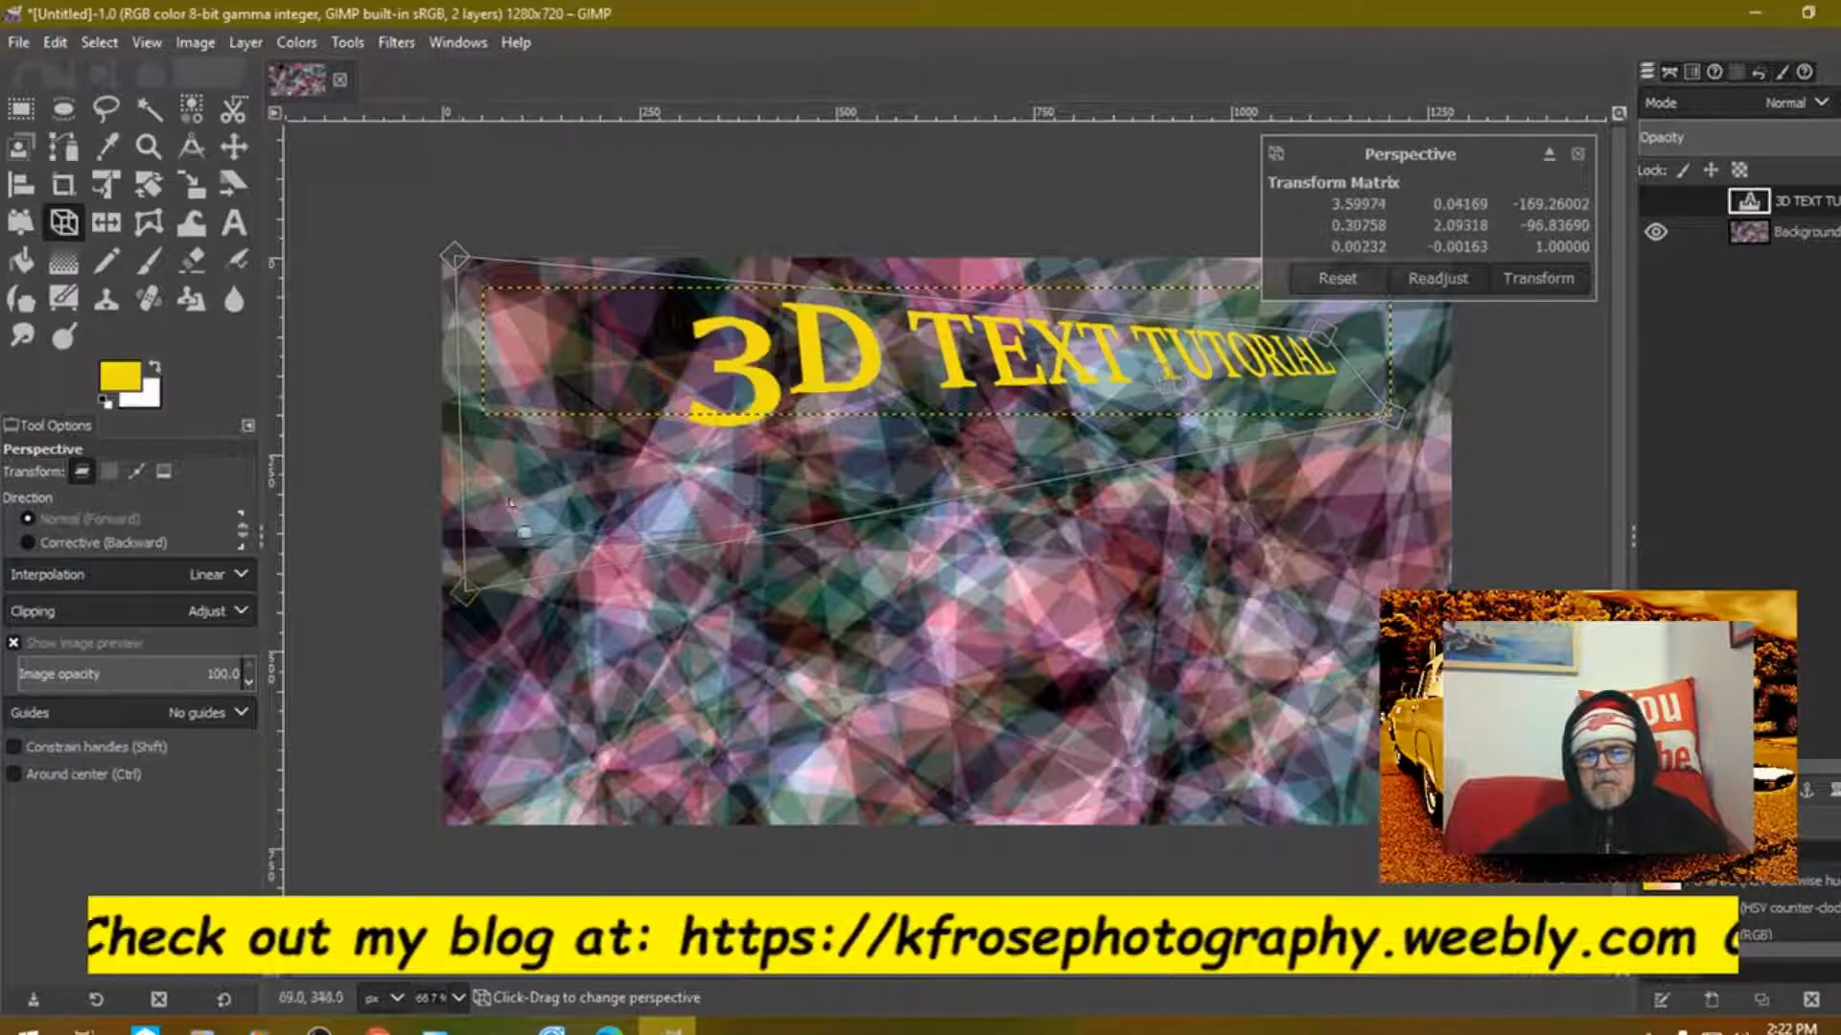
pyautogui.moveTo(465, 264); pyautogui.dragTo(453, 246)
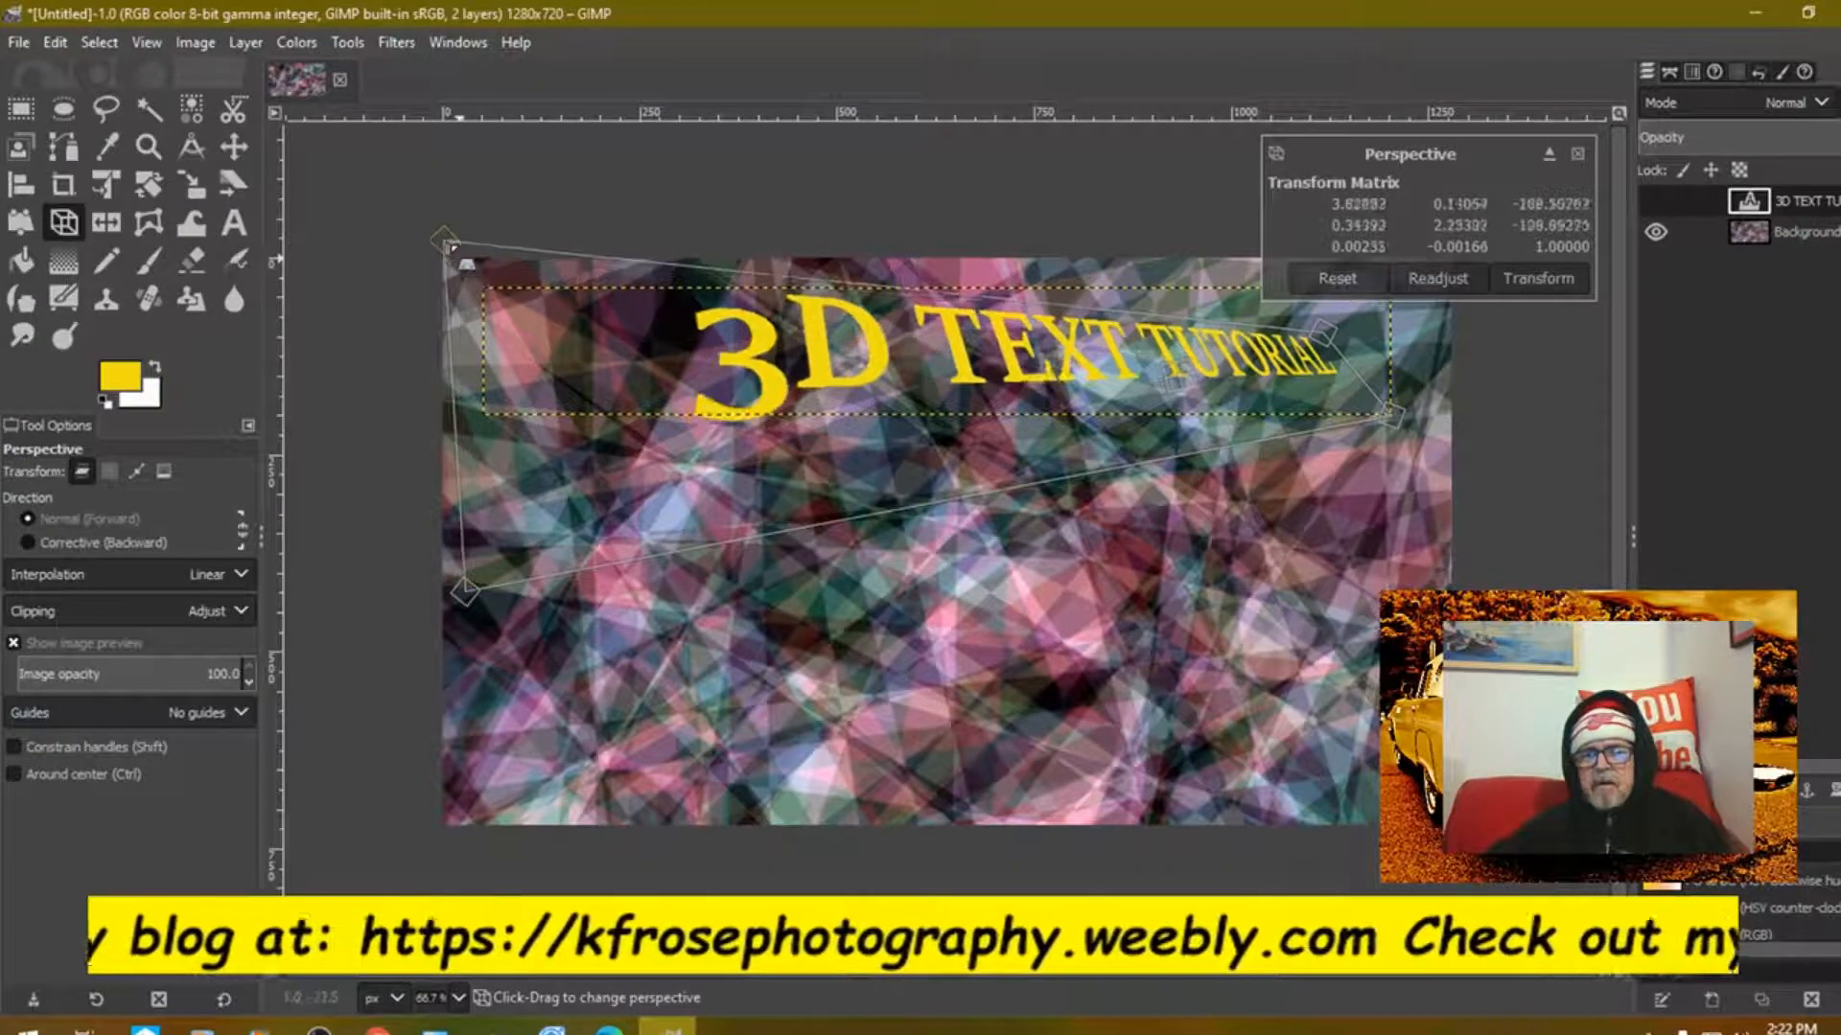
pyautogui.moveTo(1397, 412); pyautogui.dragTo(1438, 456)
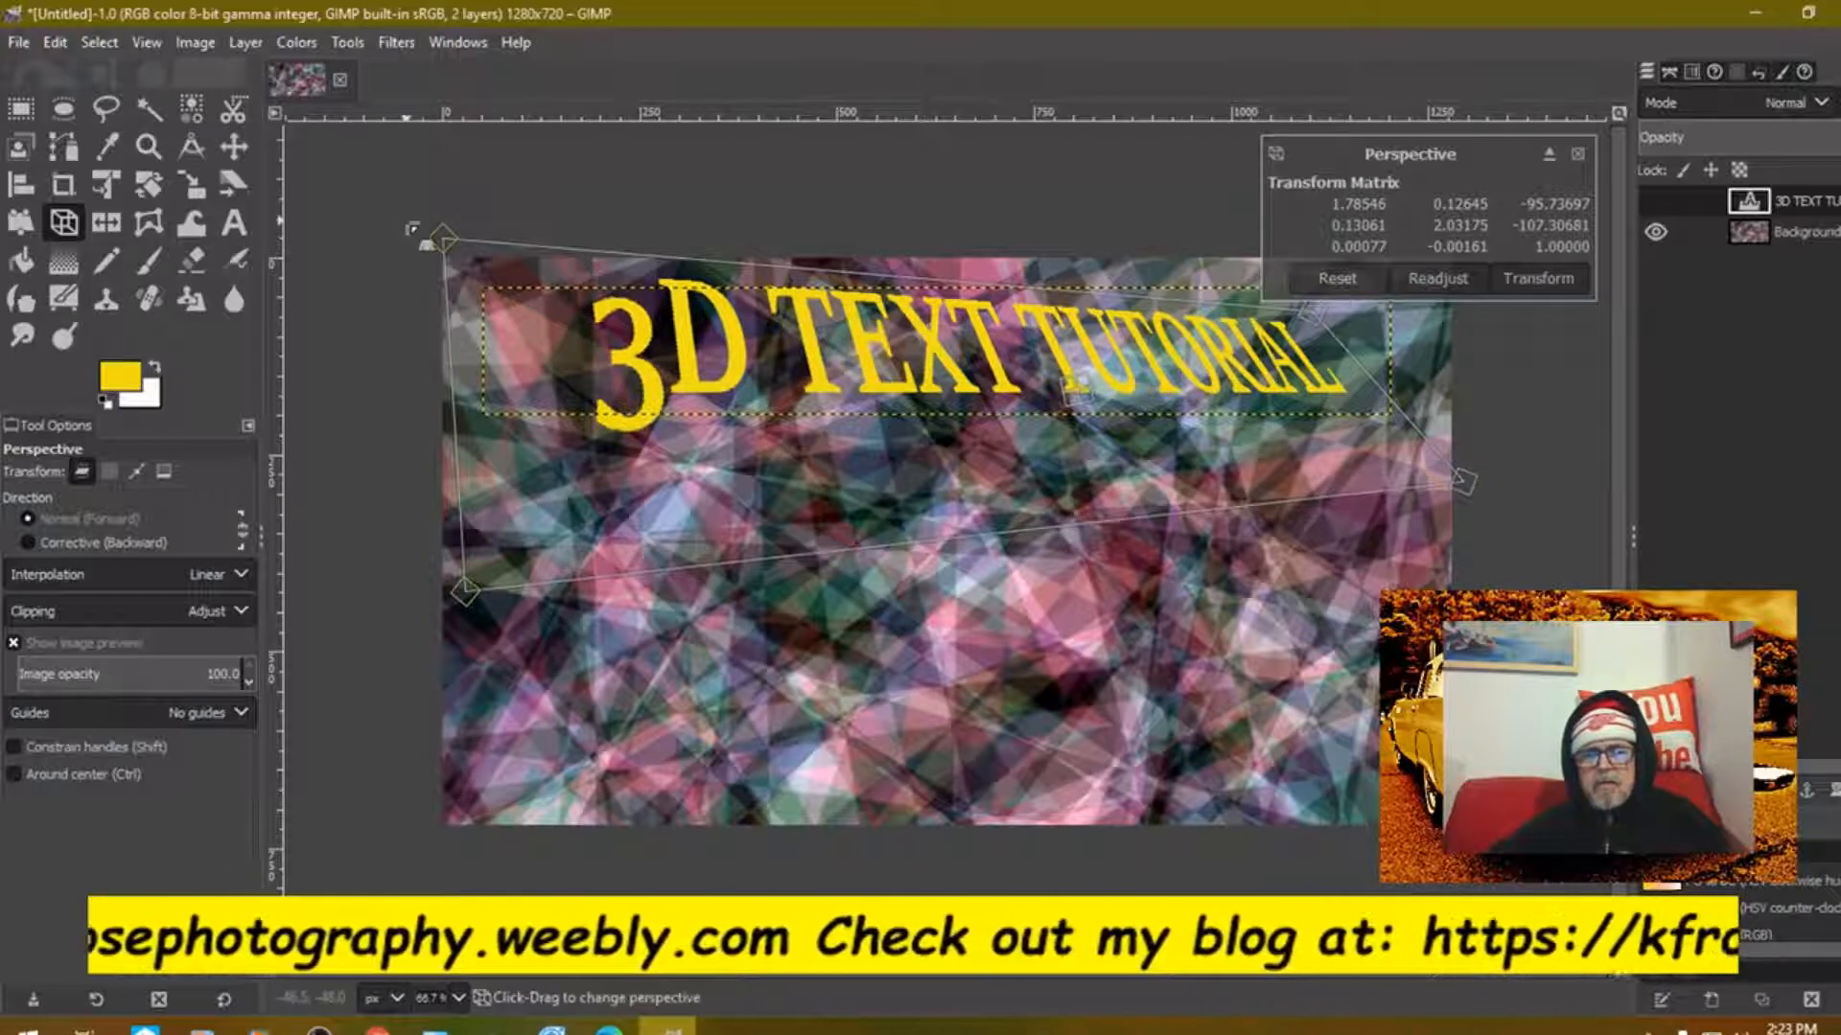
pyautogui.moveTo(440, 239); pyautogui.dragTo(384, 264)
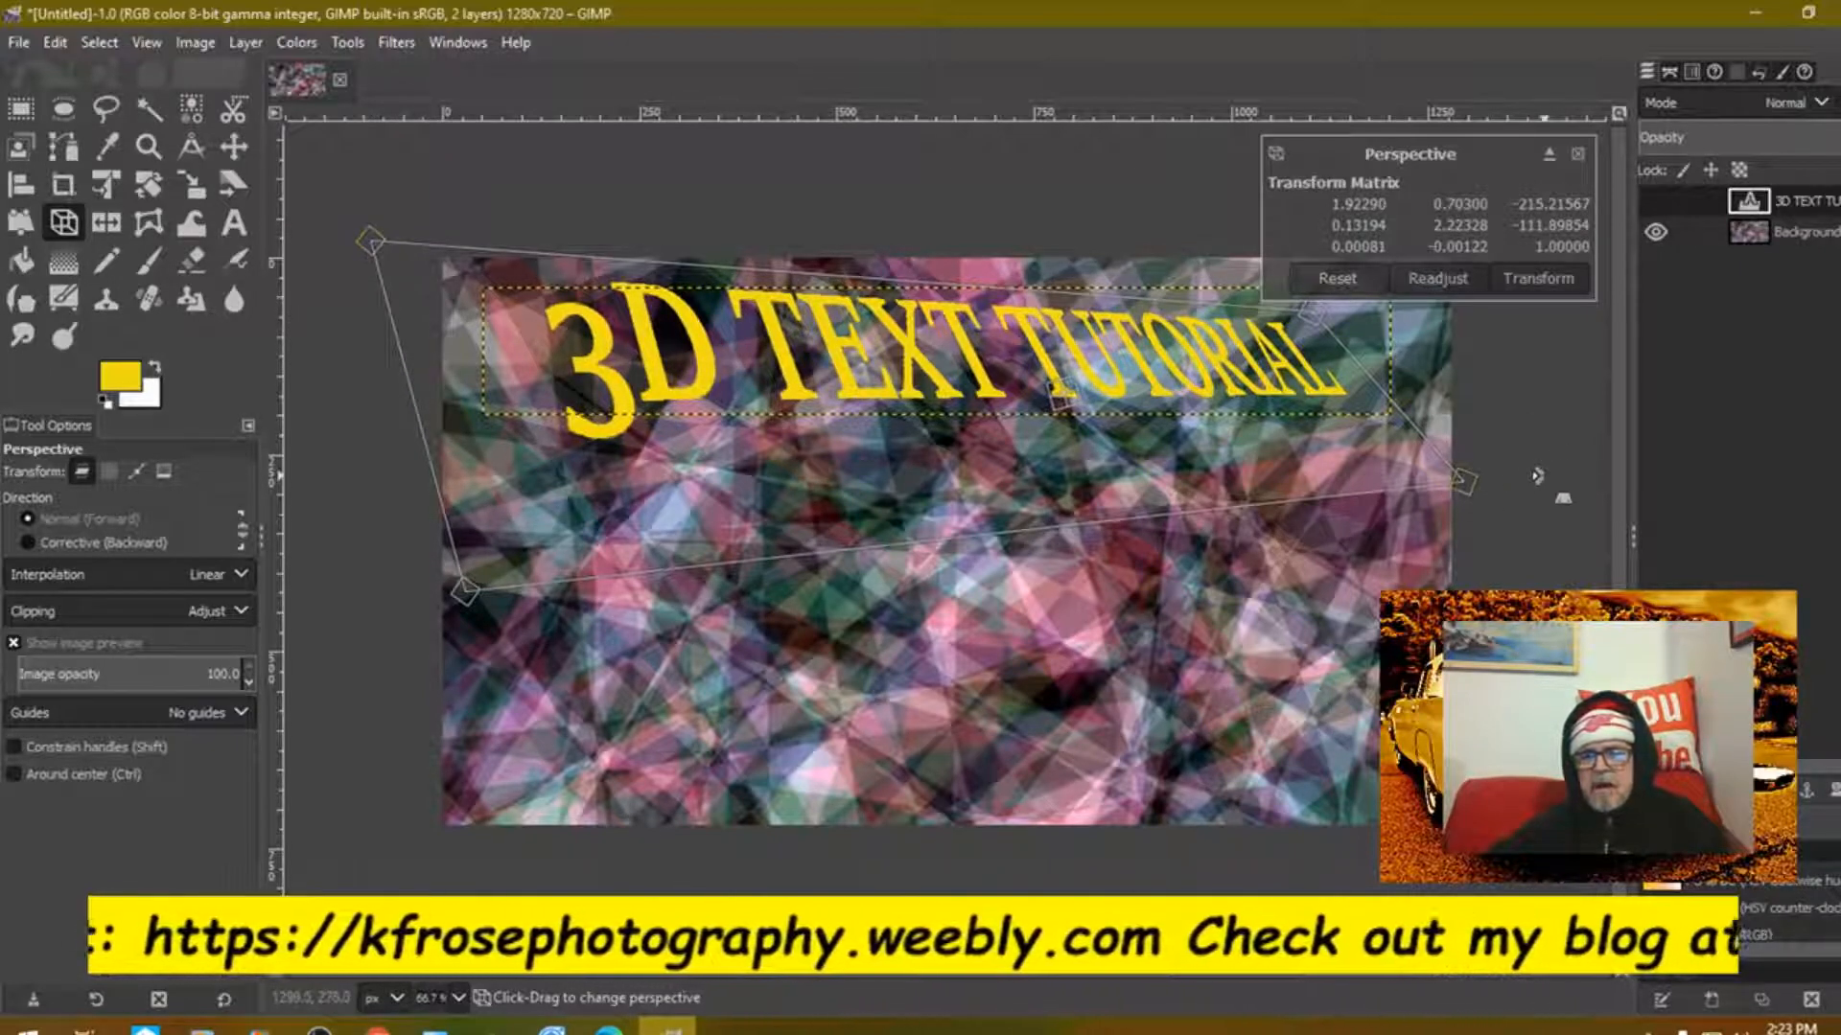
pyautogui.click(1538, 278)
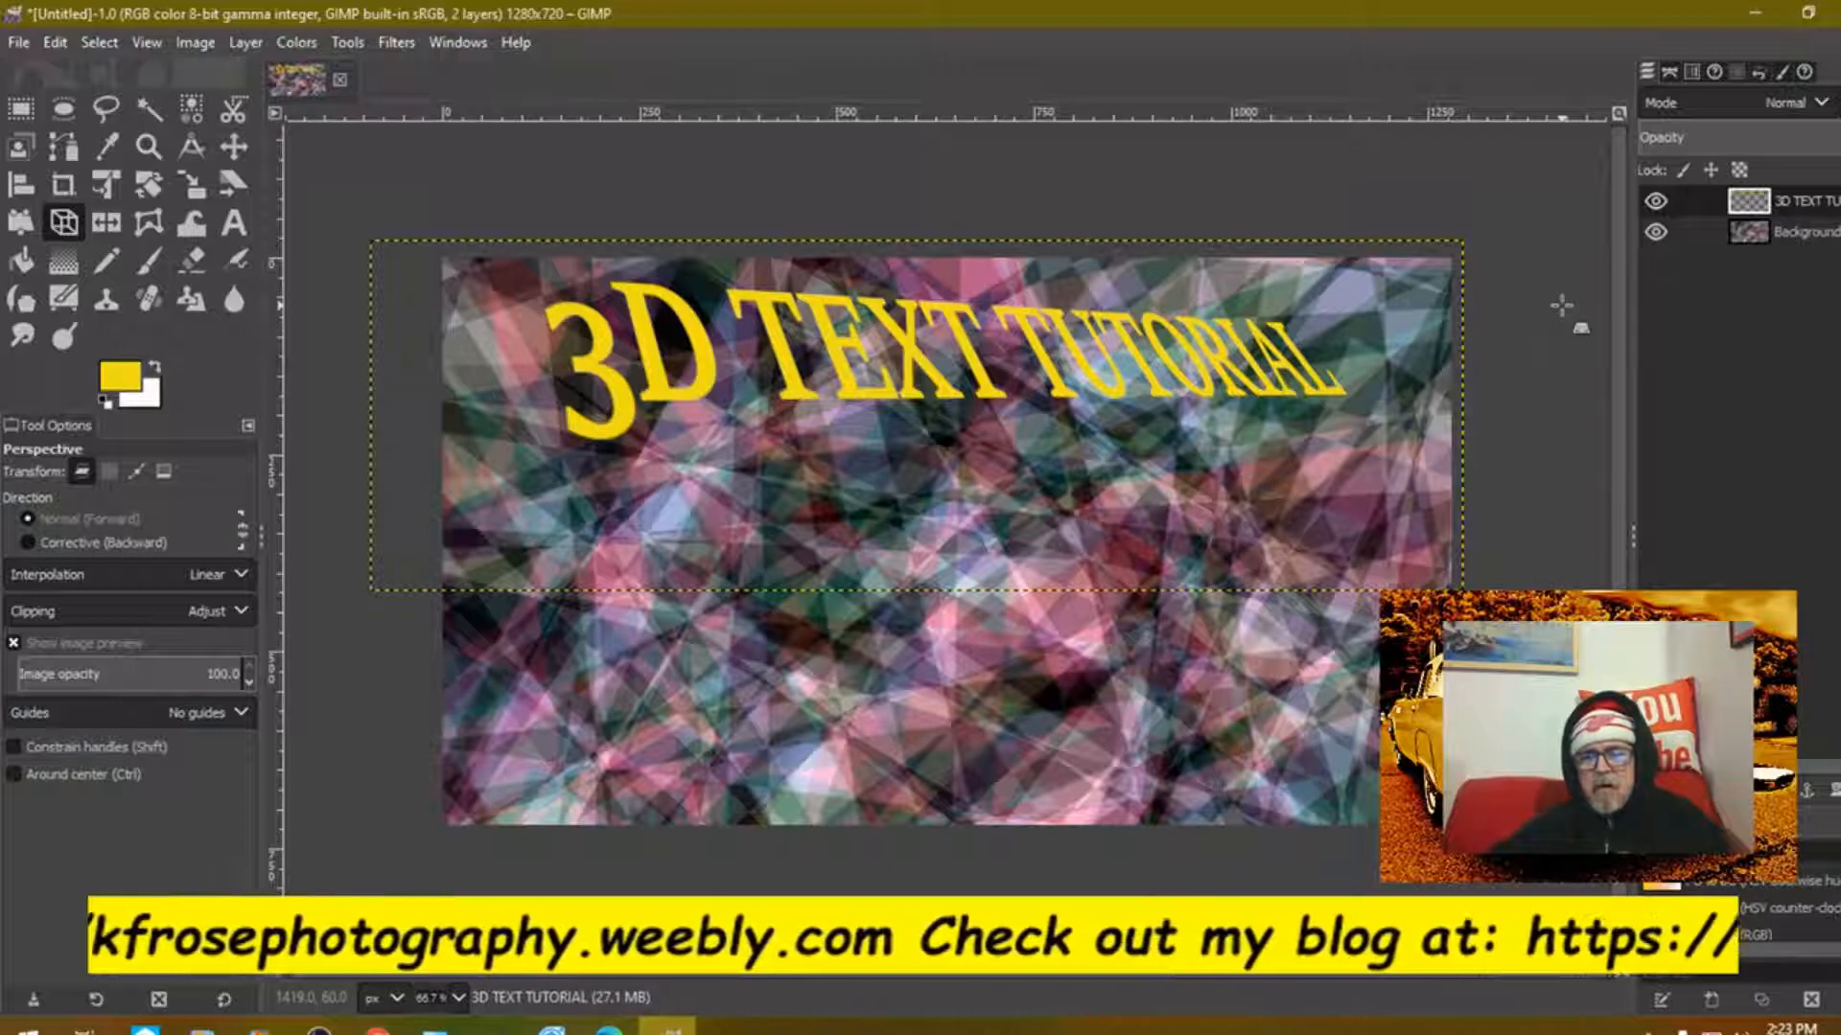
# Step: Reset the foreground and background colors to black and white, and choose G'MIC's Drop Shadow 3D filter for the text layer
pyautogui.click(105, 400)
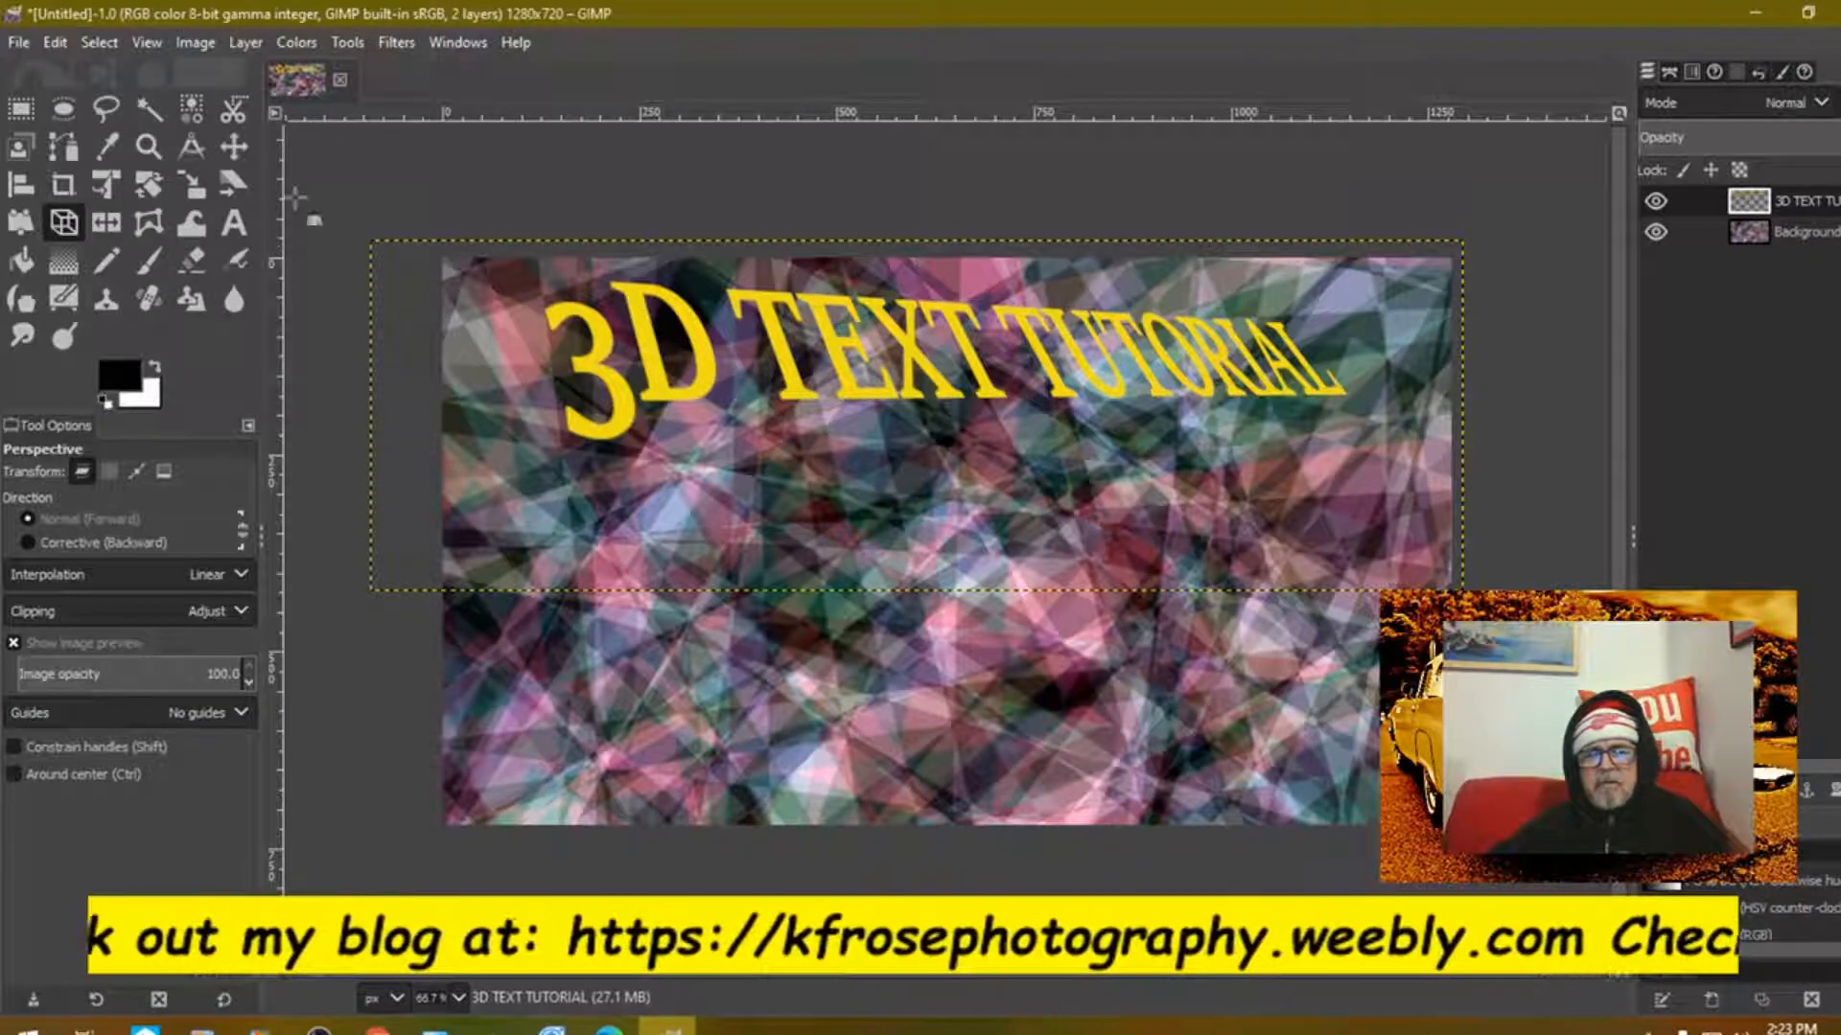
pyautogui.click(399, 42)
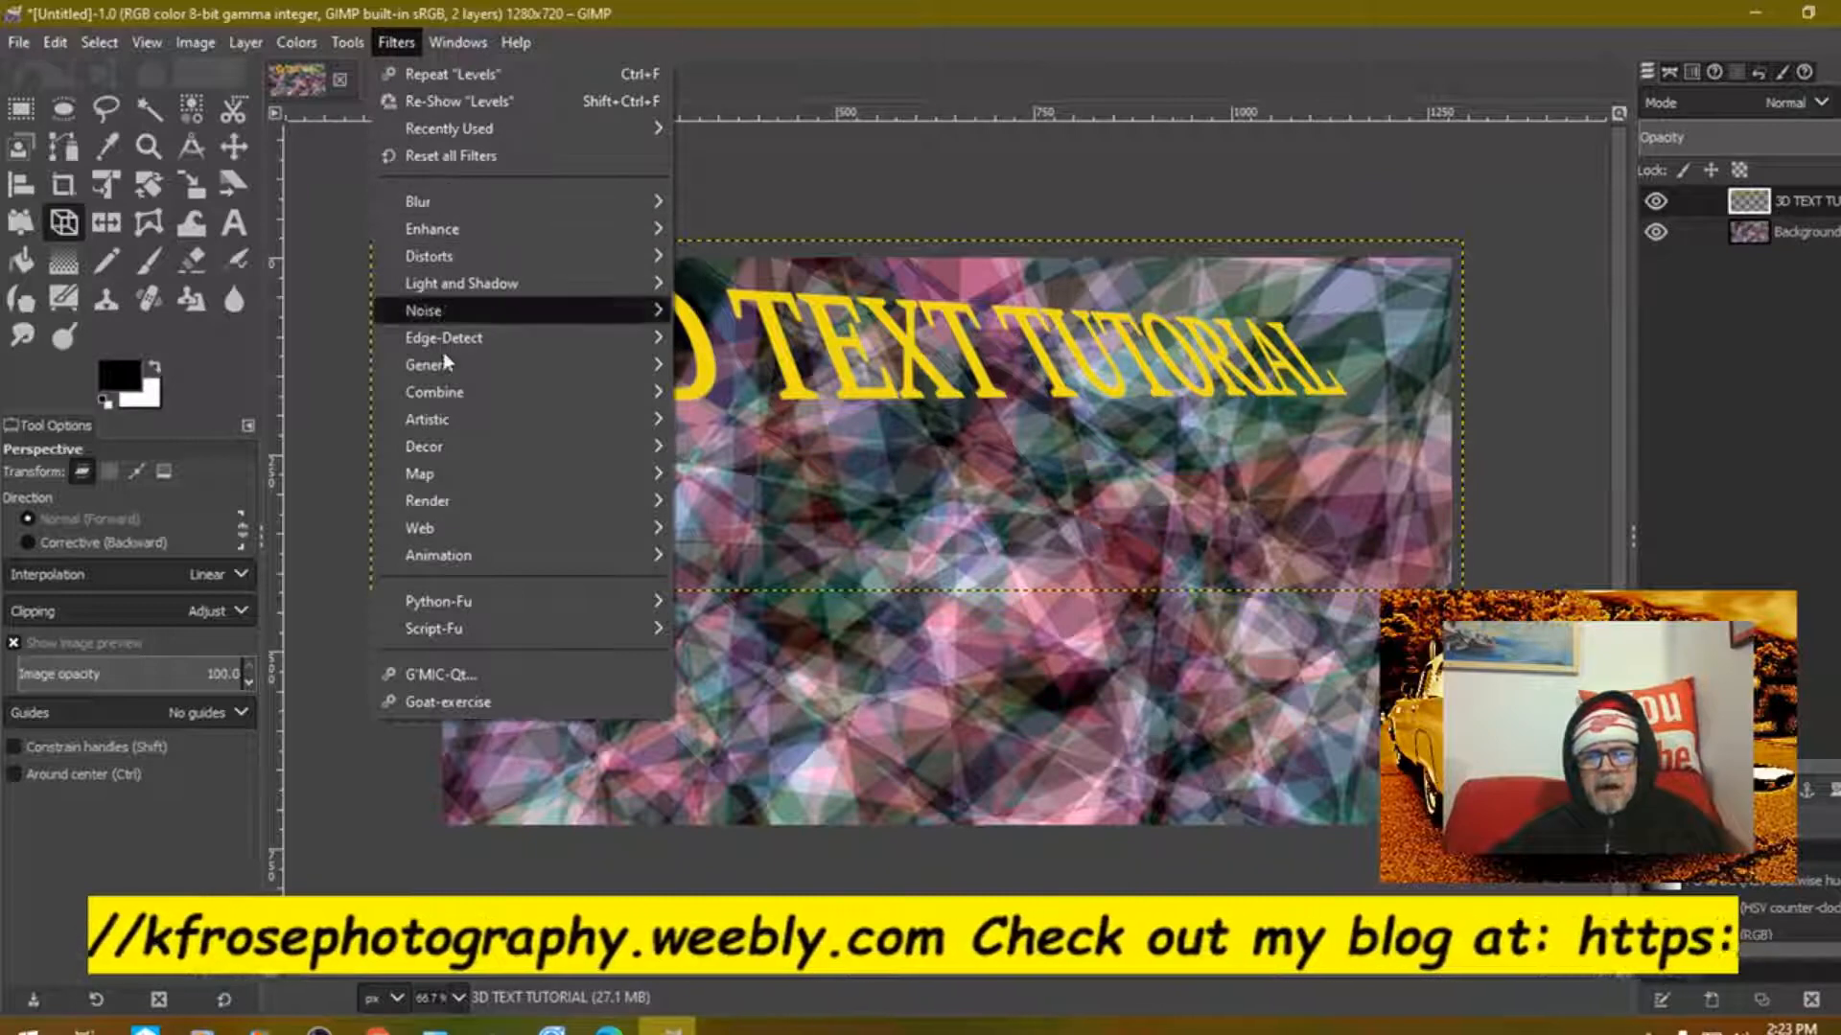
pyautogui.click(430, 675)
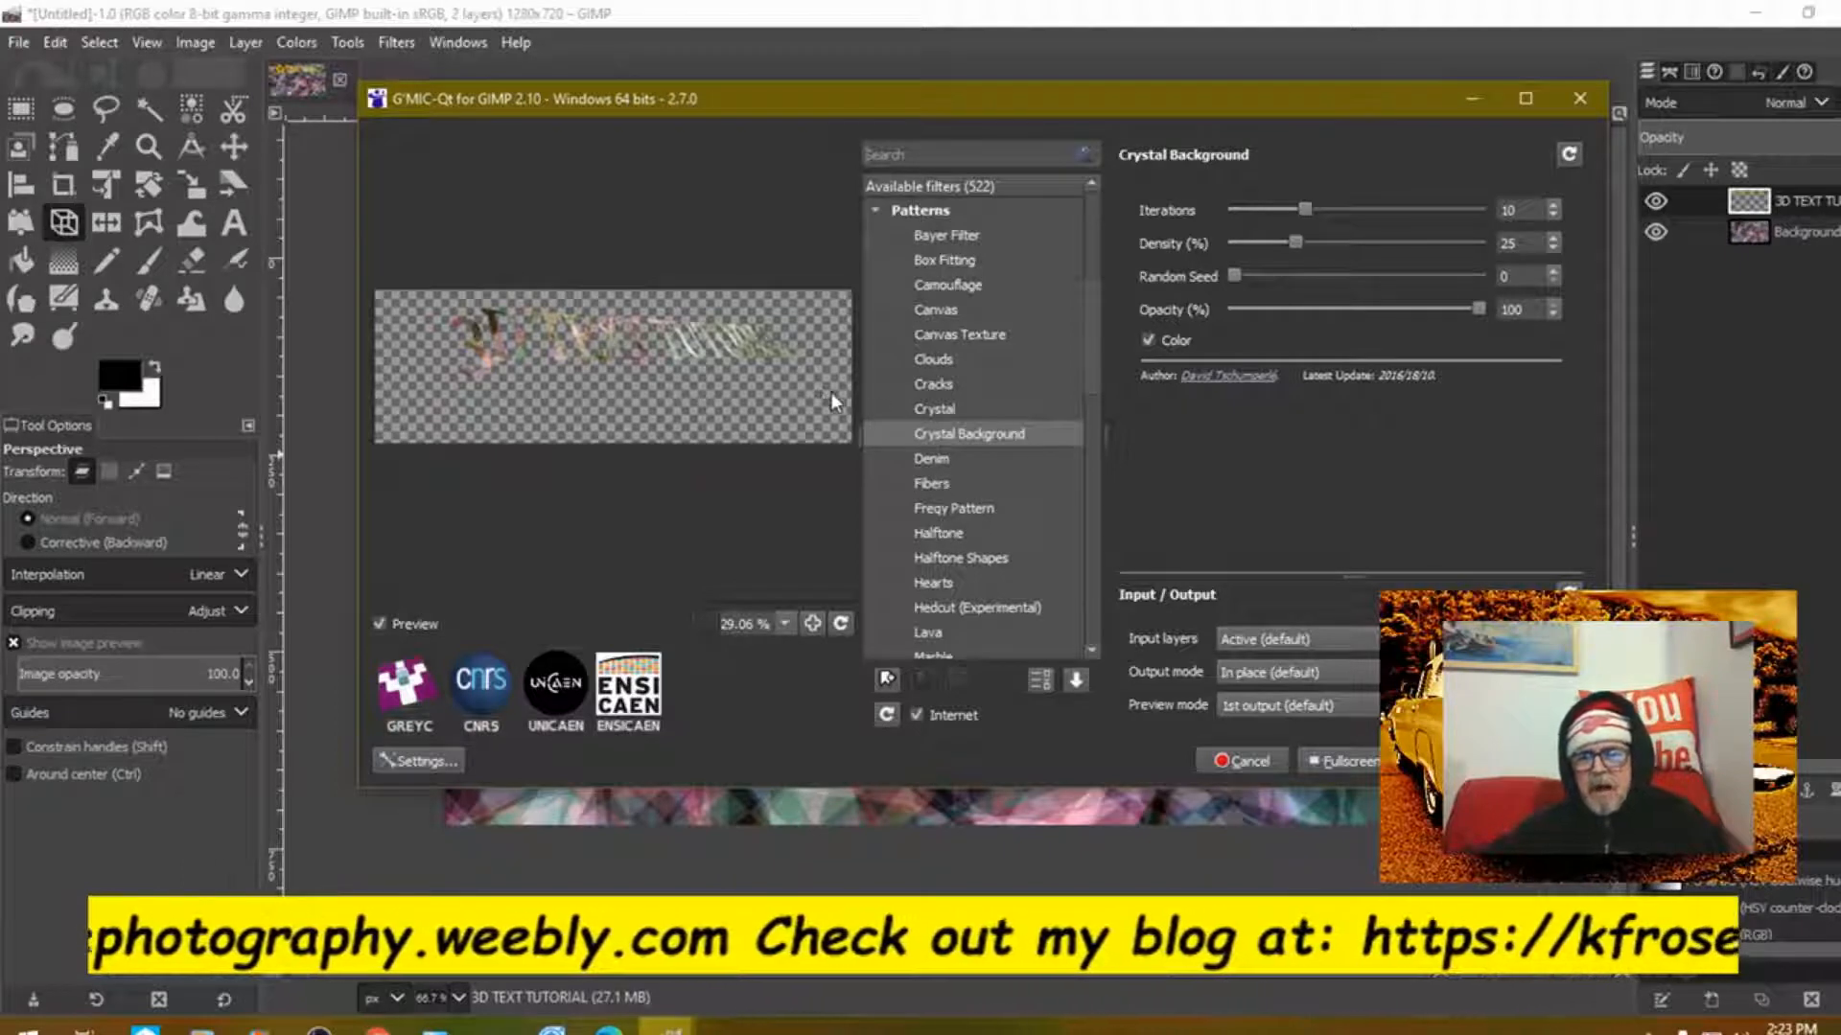
pyautogui.scroll(2, 1087, 326)
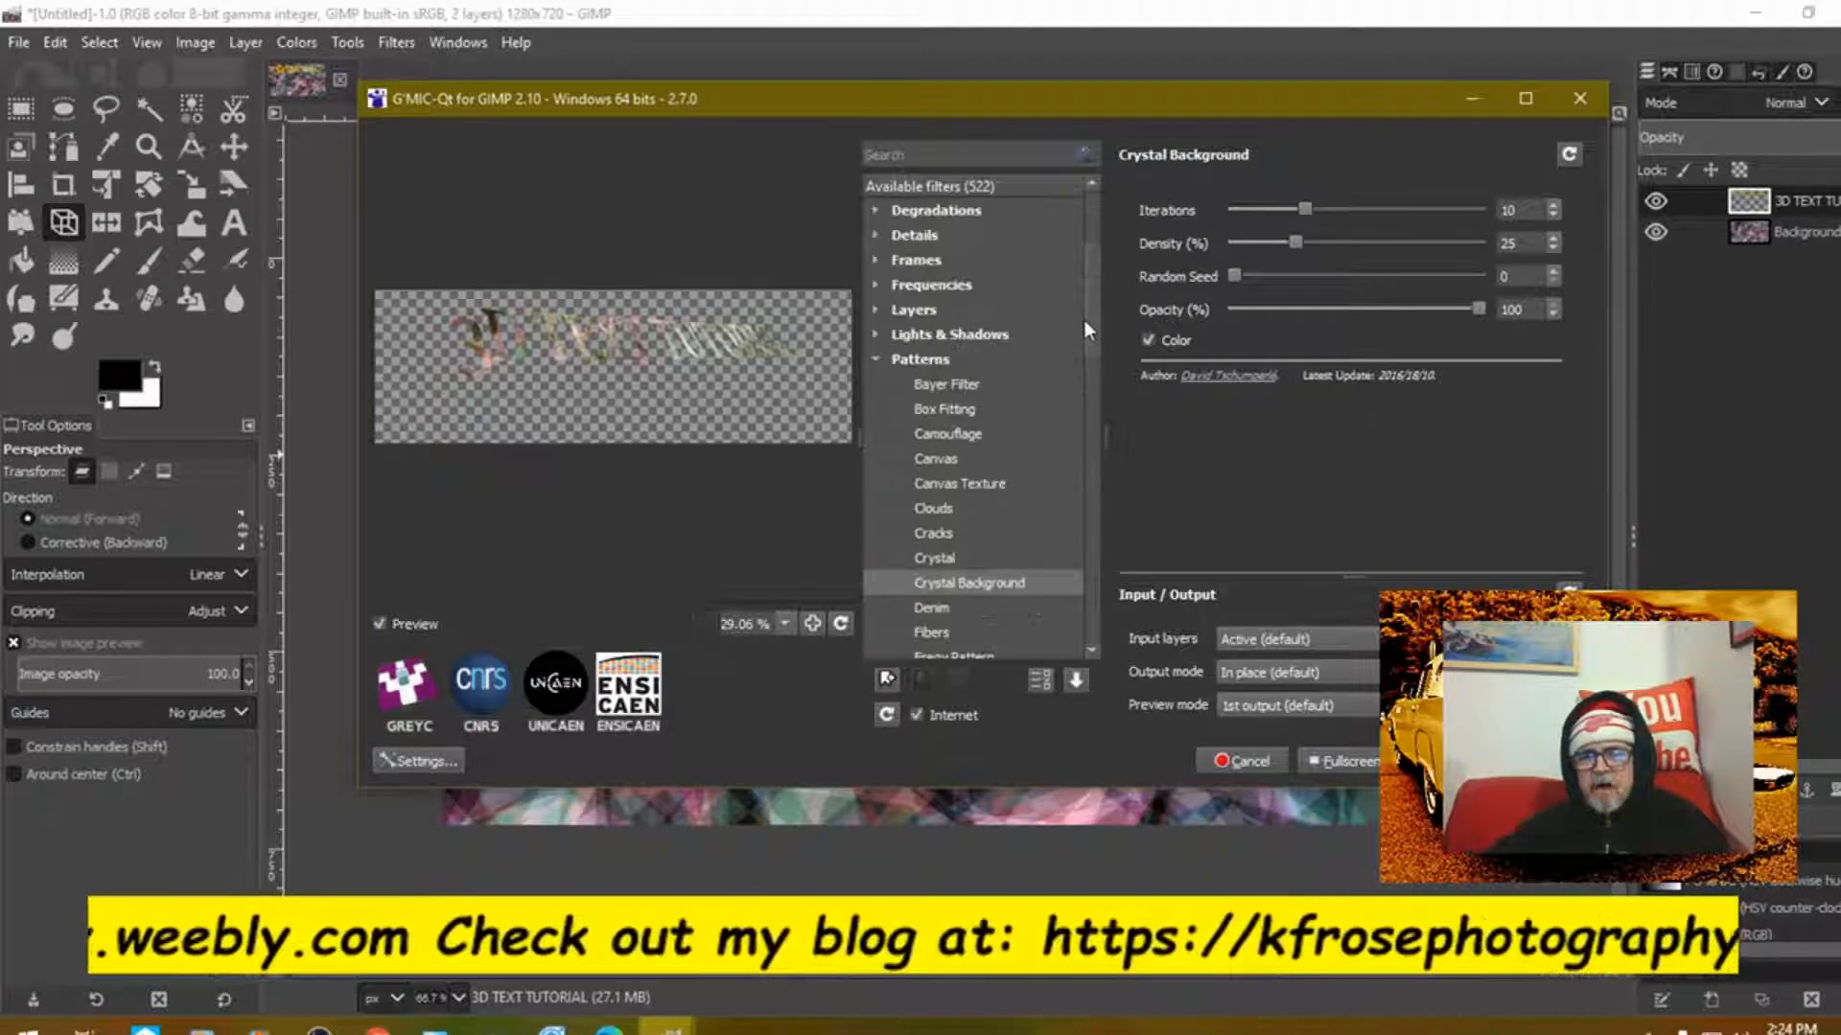
pyautogui.click(877, 356)
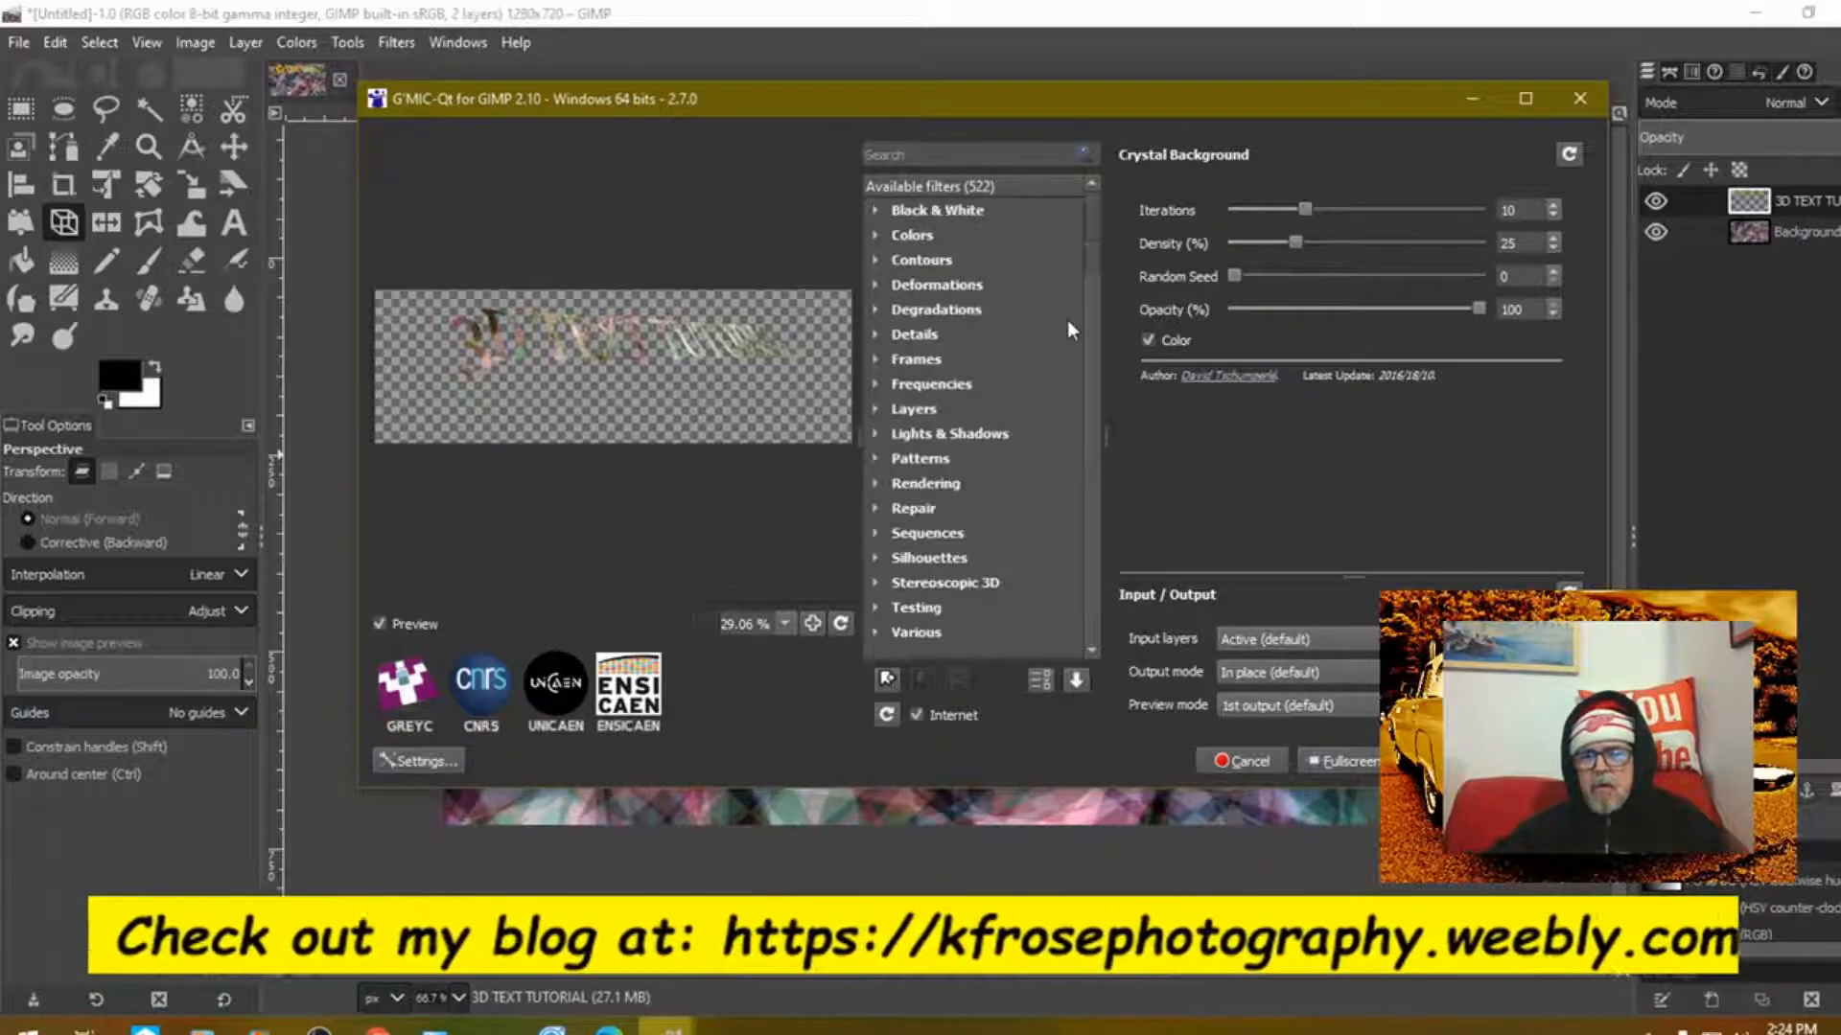
pyautogui.scroll(1, 1093, 284)
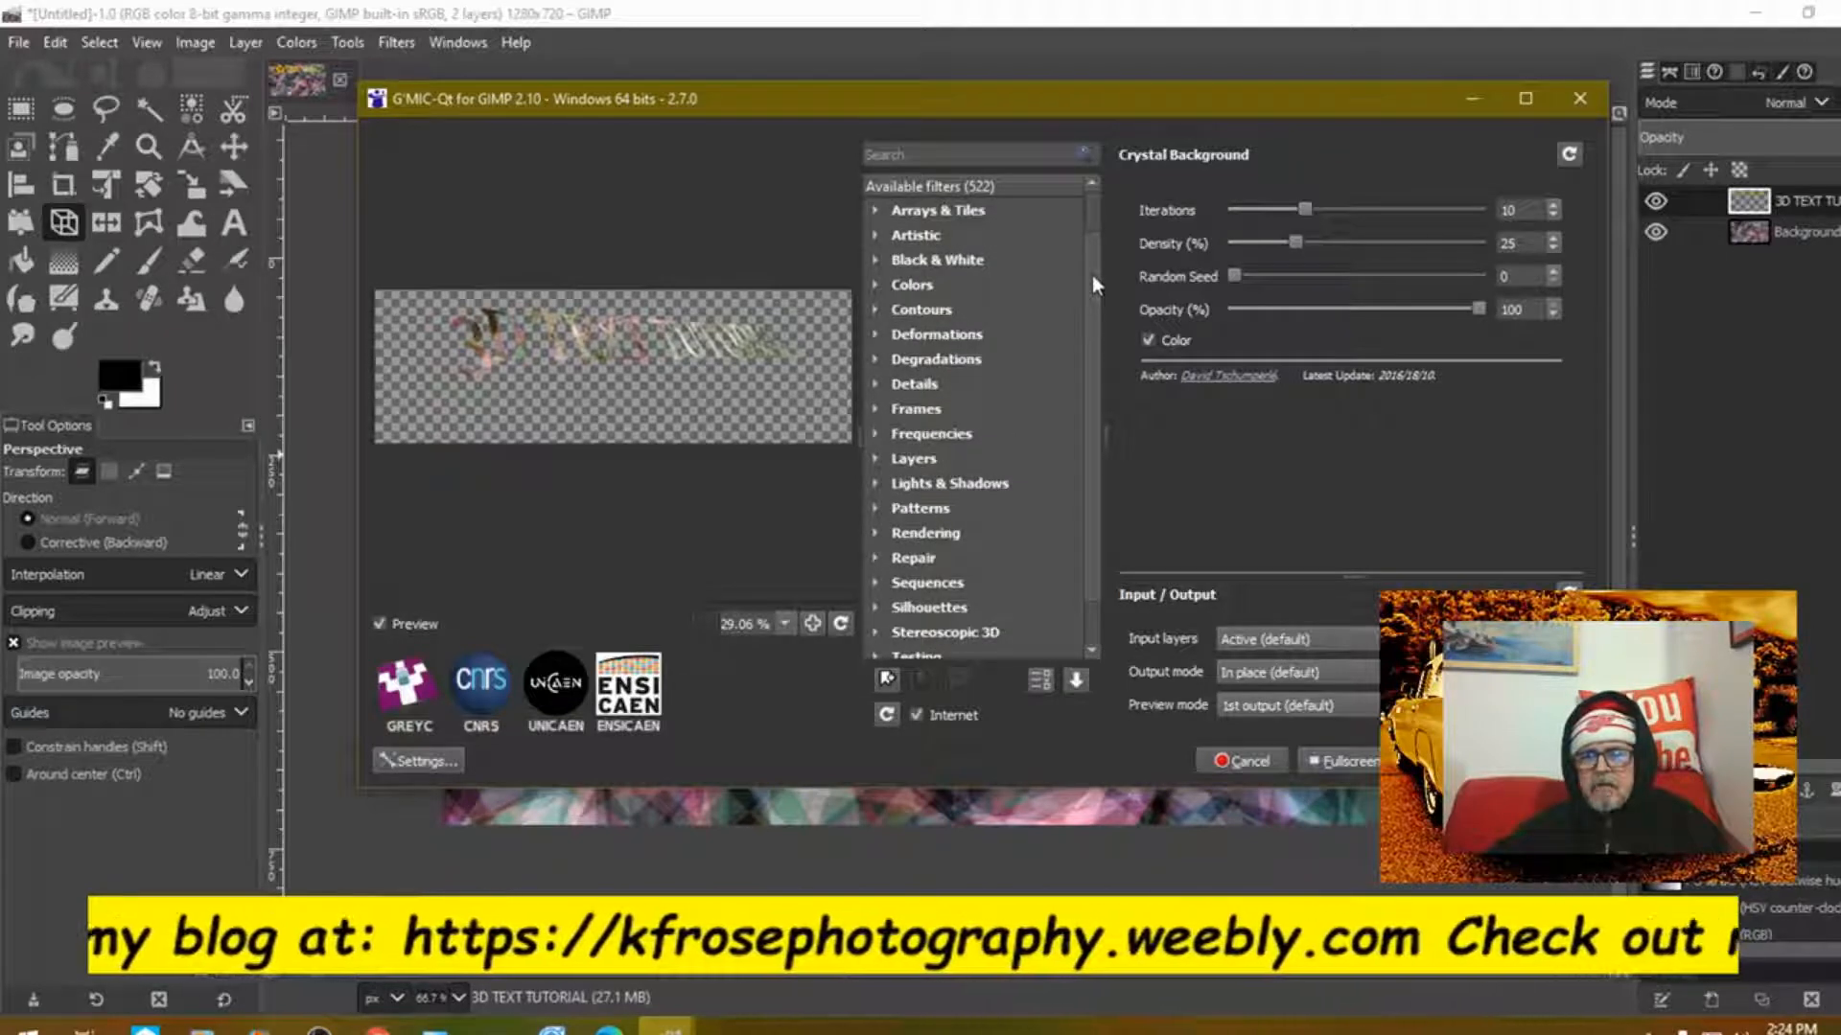
pyautogui.click(876, 484)
pyautogui.scroll(-2, 1067, 480)
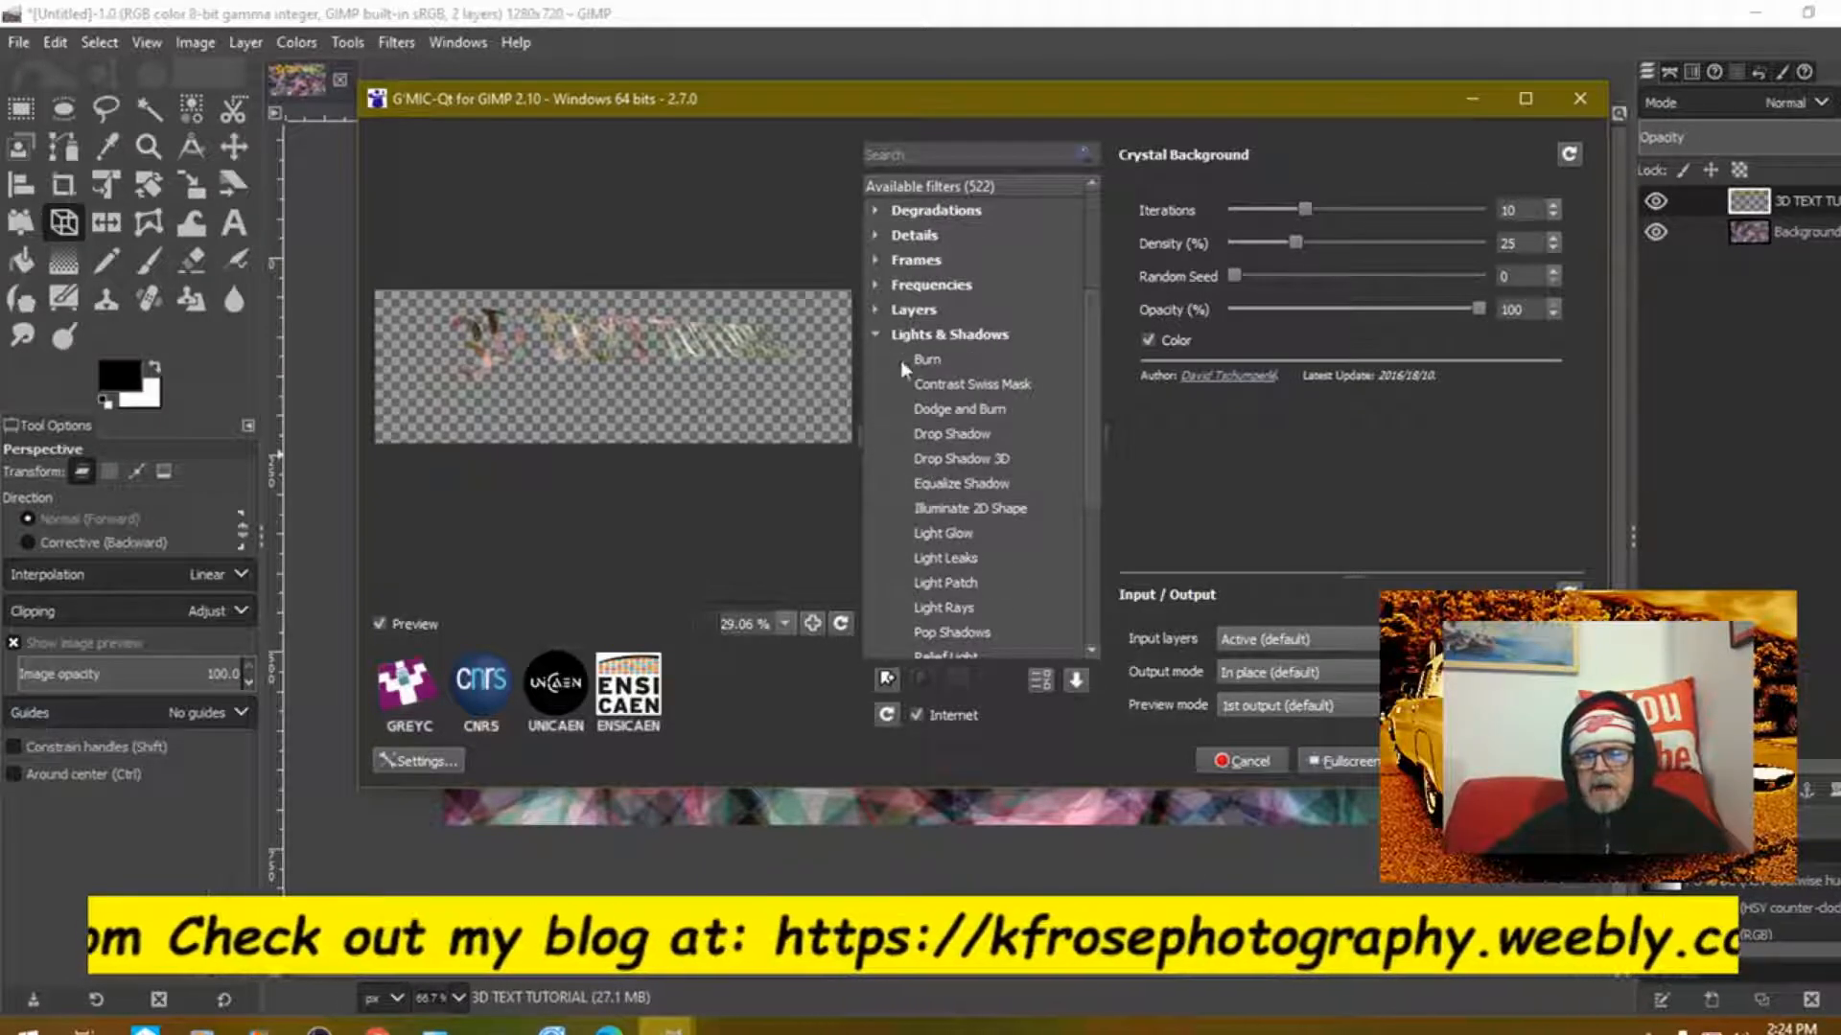
pyautogui.click(951, 460)
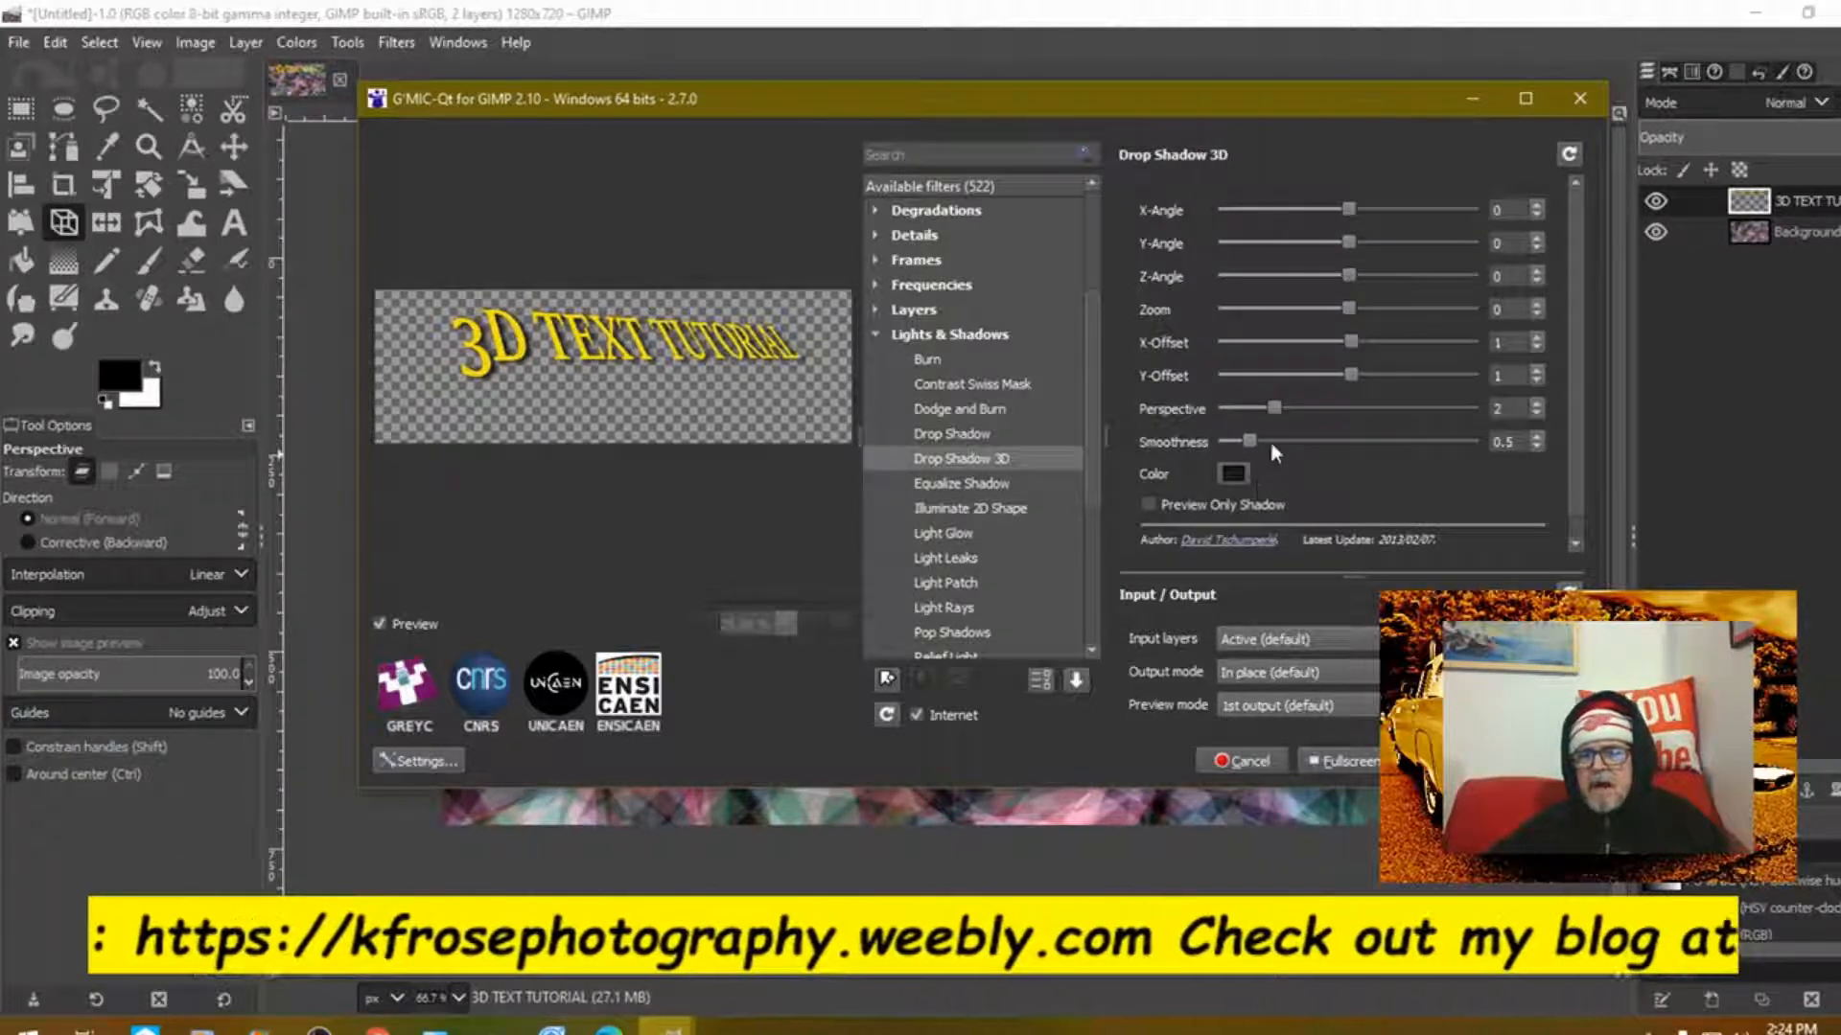
# Step: Set the 3D drop shadow's smoothness to 0 and apply it to the text layer
pyautogui.moveTo(1250, 441); pyautogui.dragTo(1214, 439)
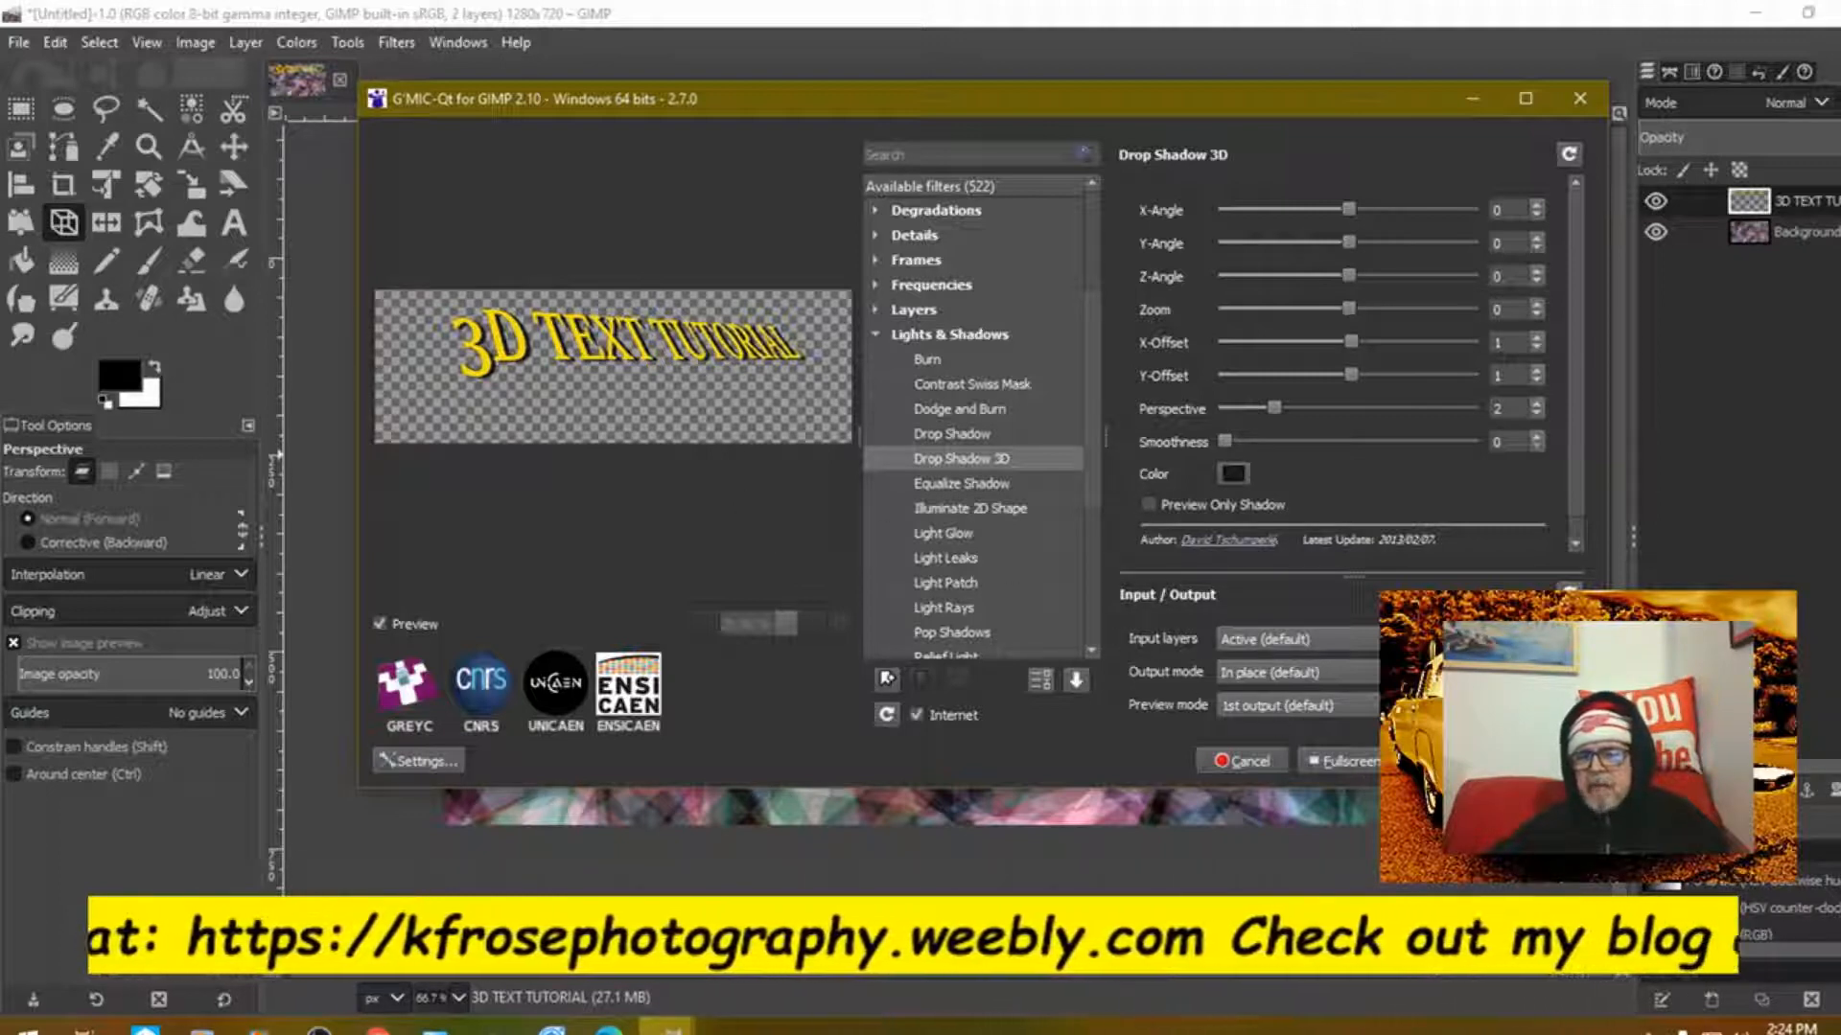
pyautogui.press('Return')
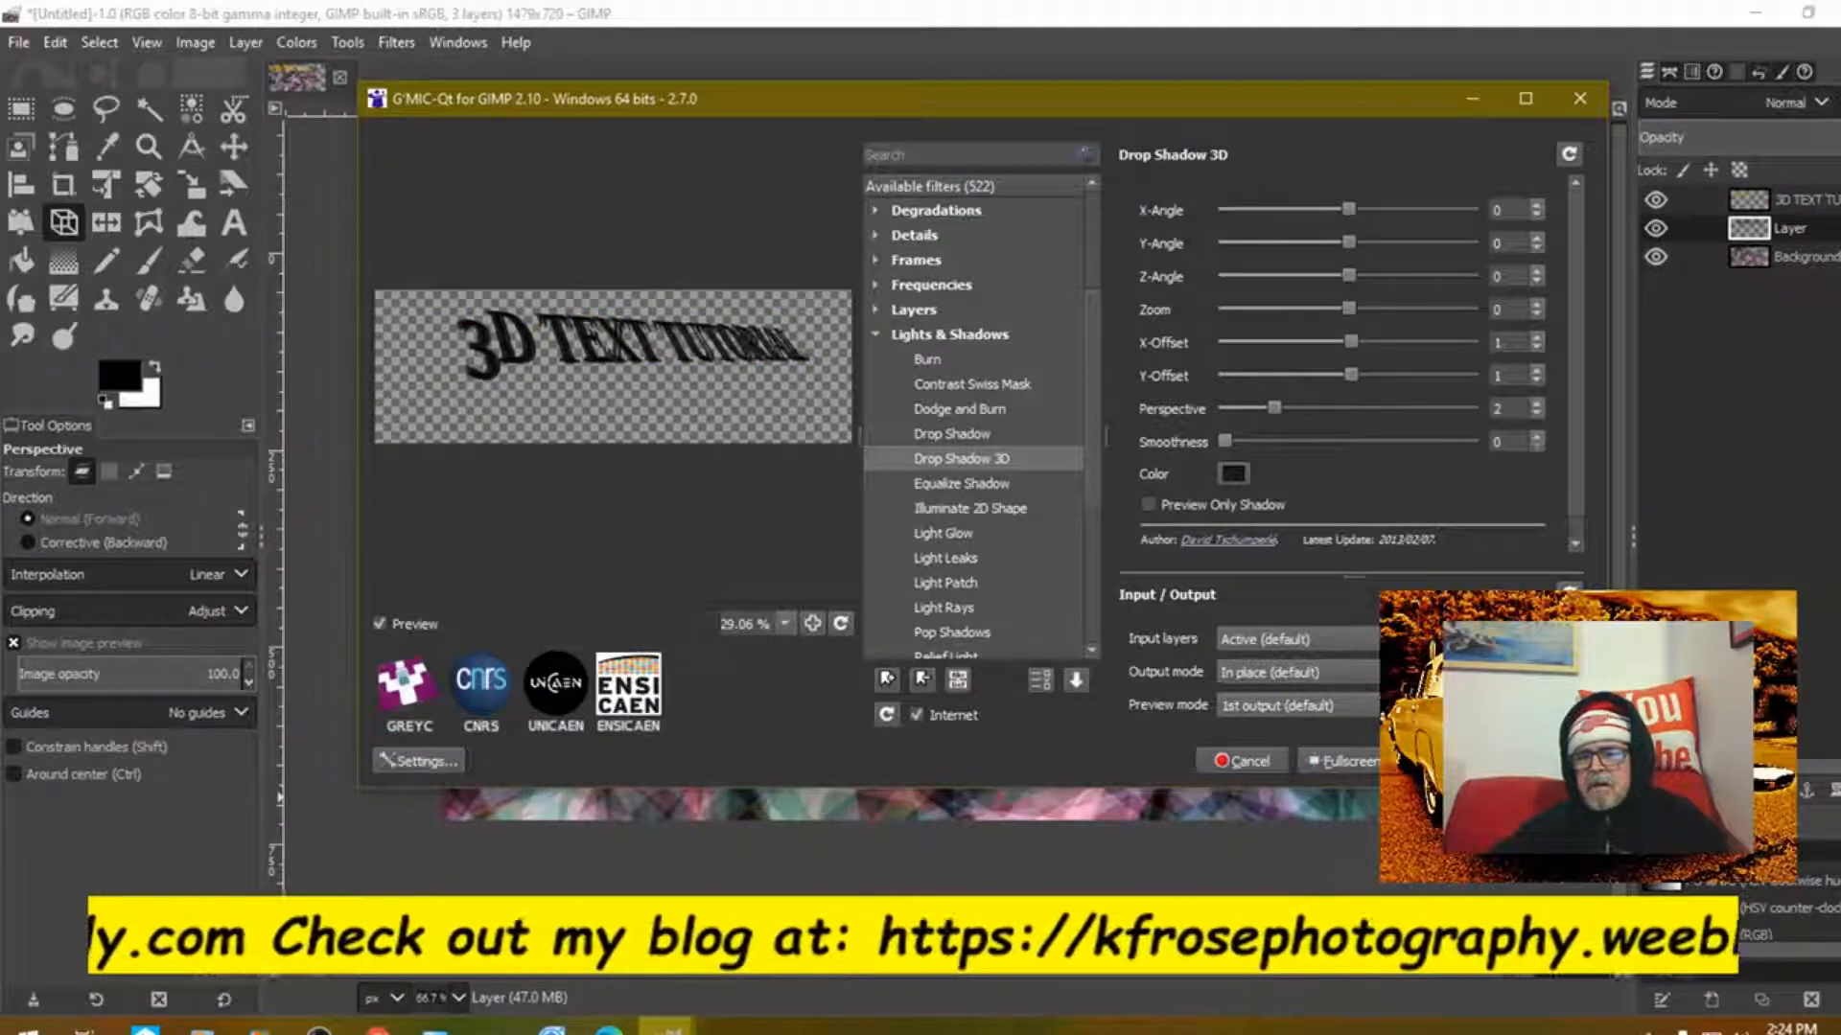
pyautogui.click(1544, 761)
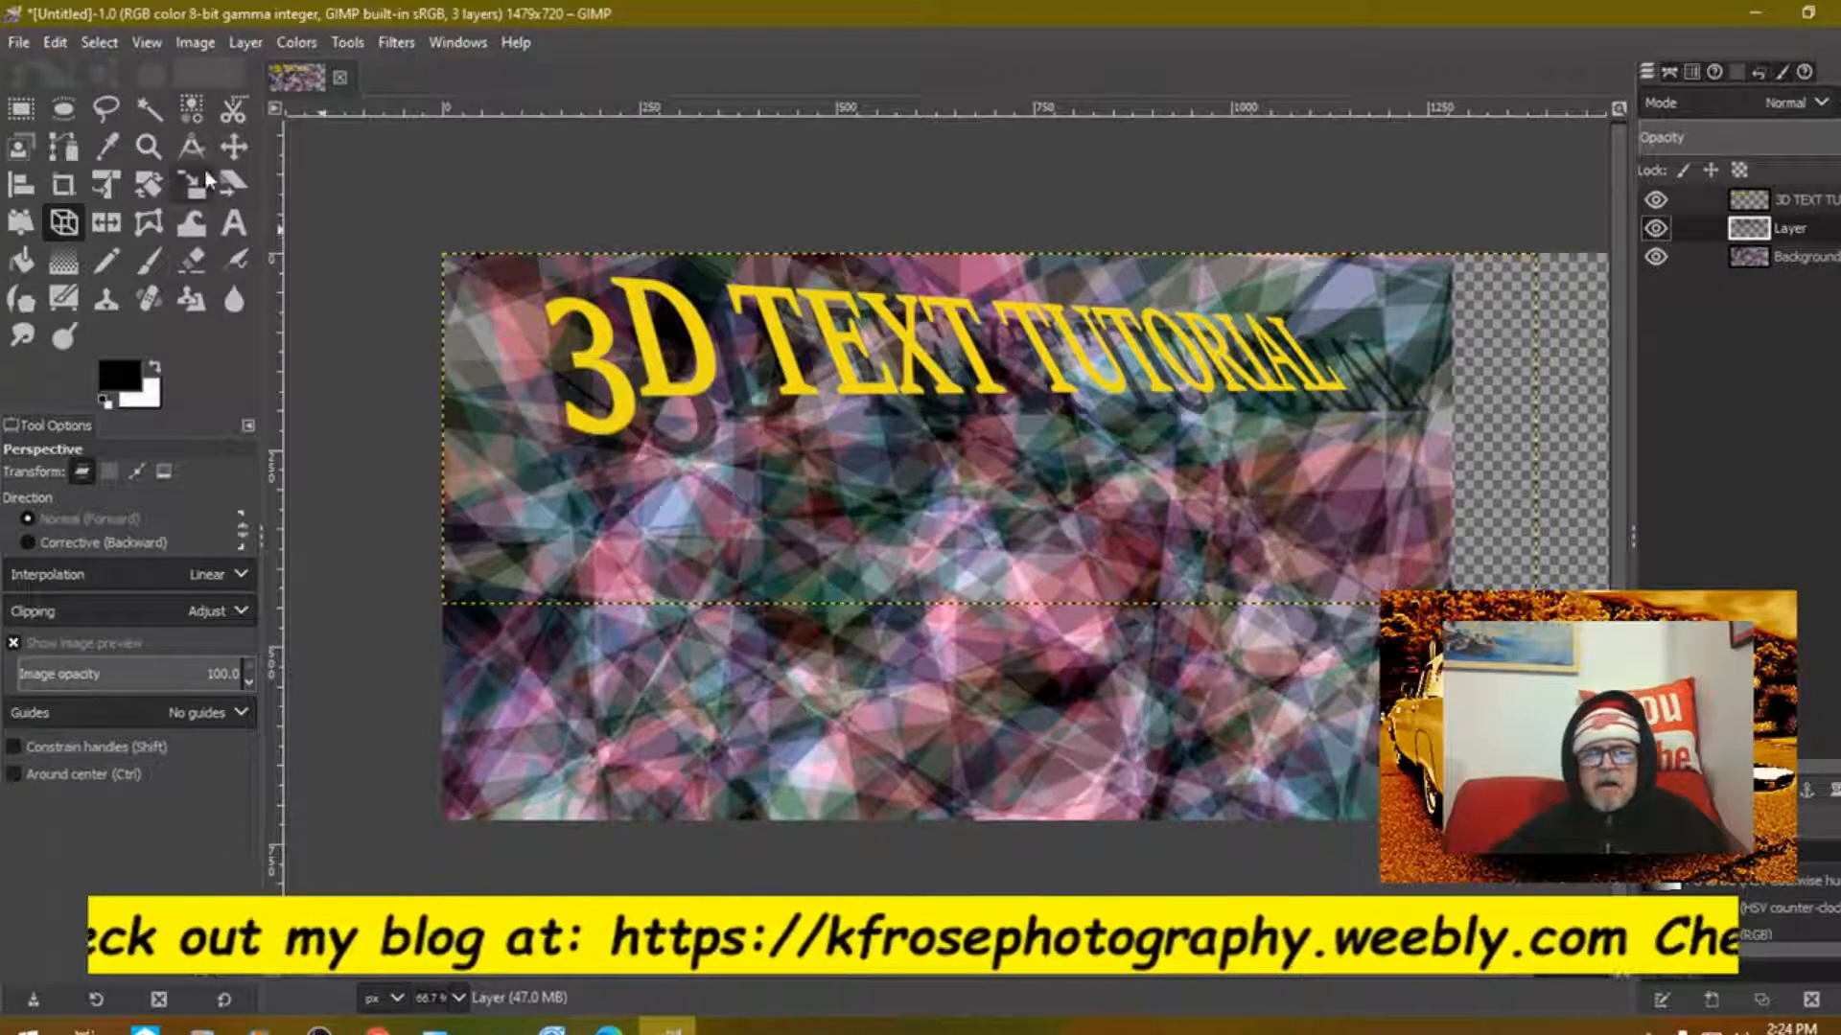
# Step: Select the shadow lettering by color on its layer, fill it with solid black, and clear the selection
pyautogui.click(192, 107)
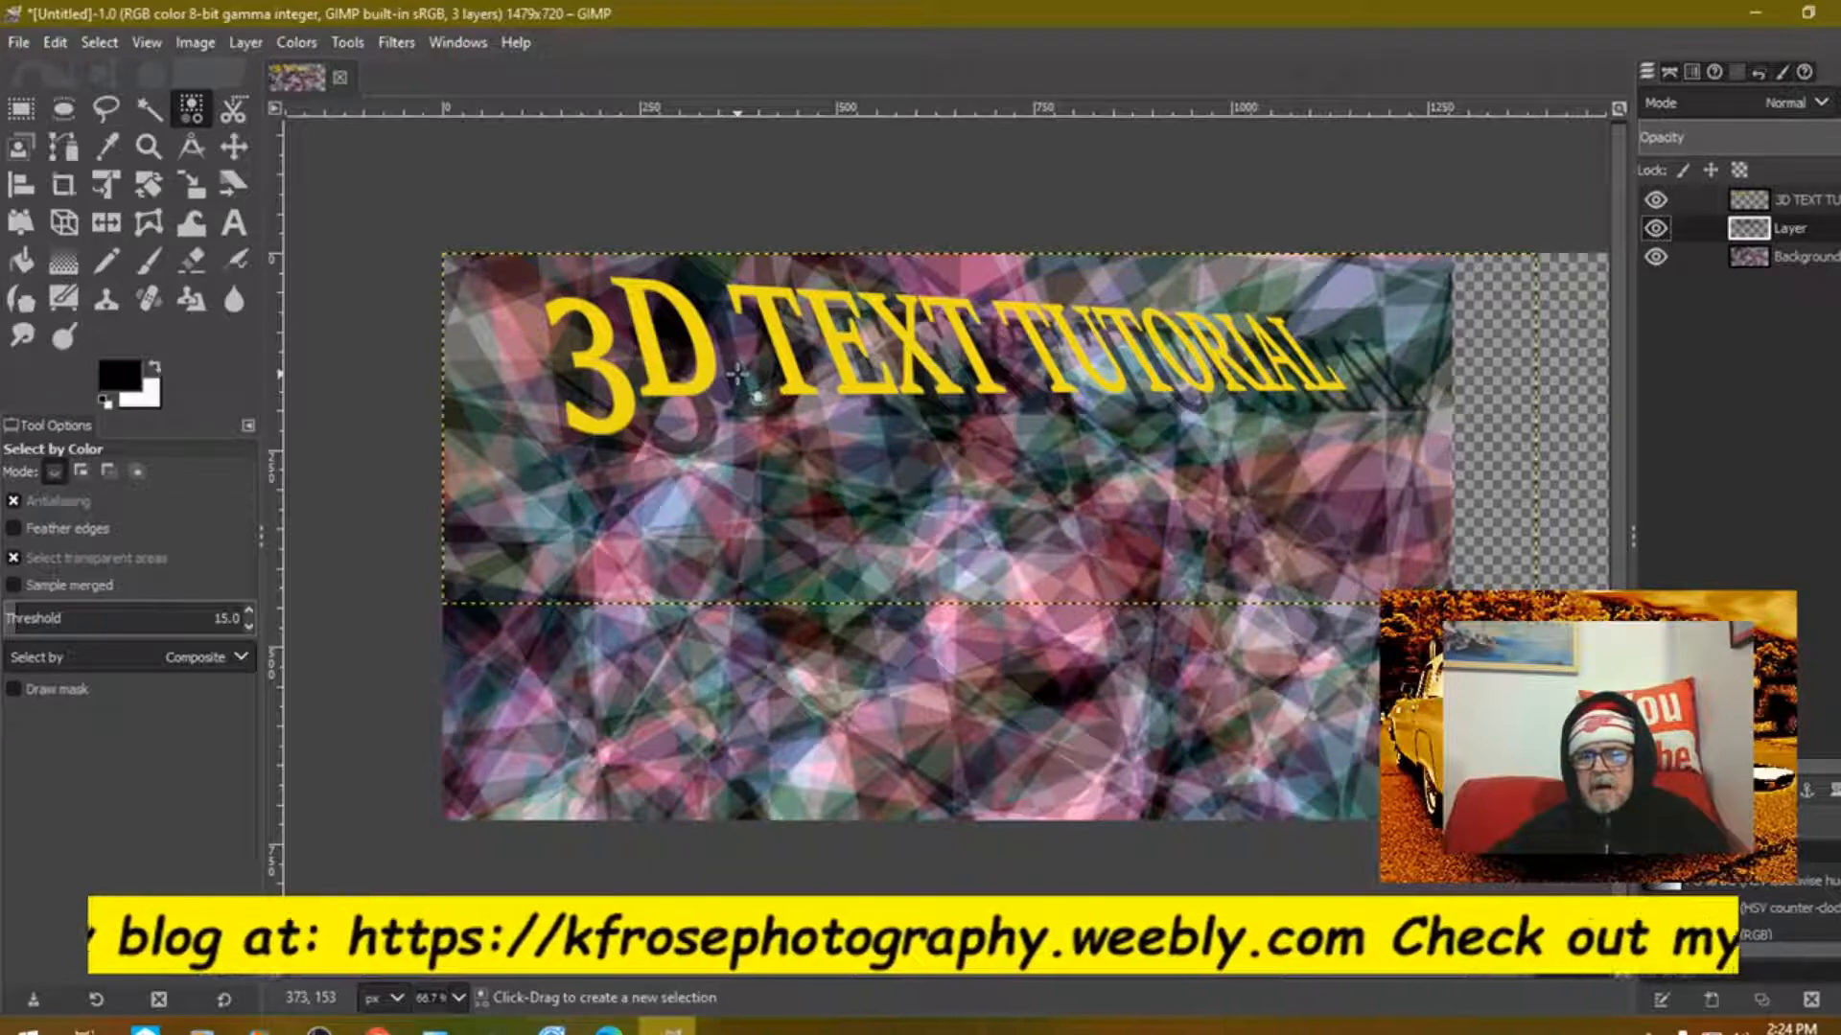
pyautogui.click(735, 375)
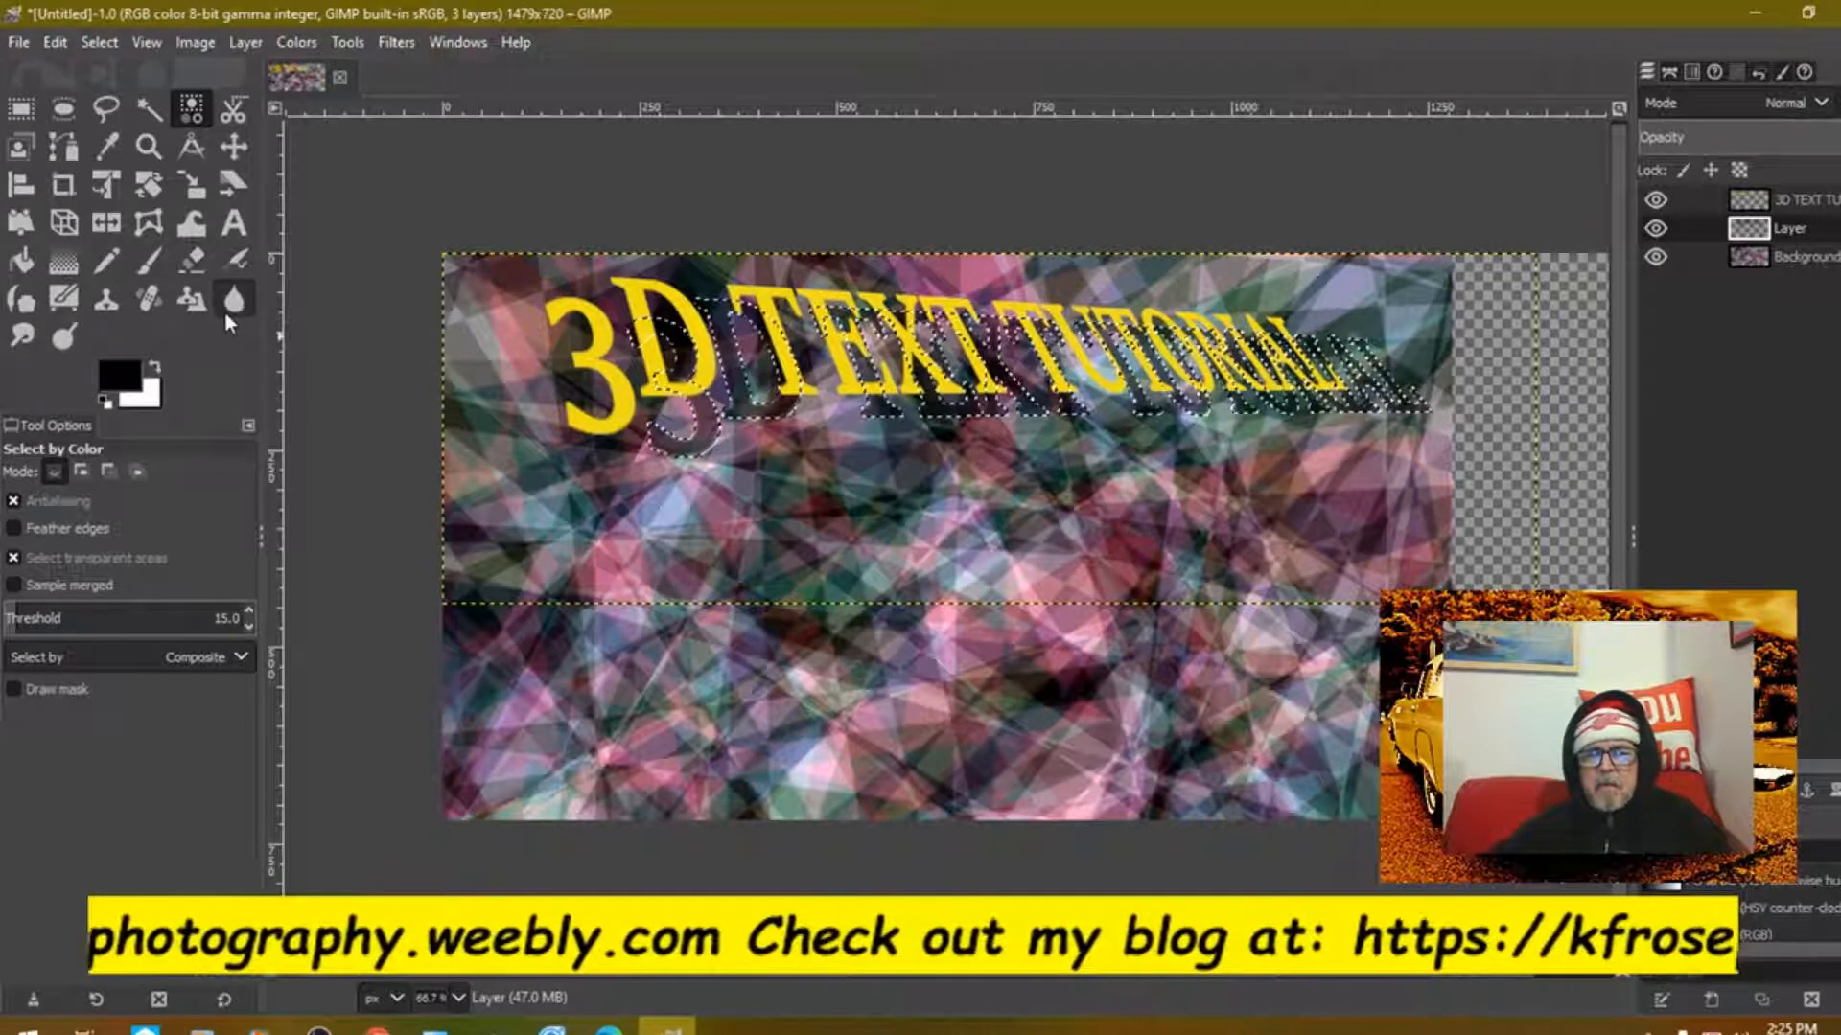
pyautogui.click(23, 264)
pyautogui.click(27, 564)
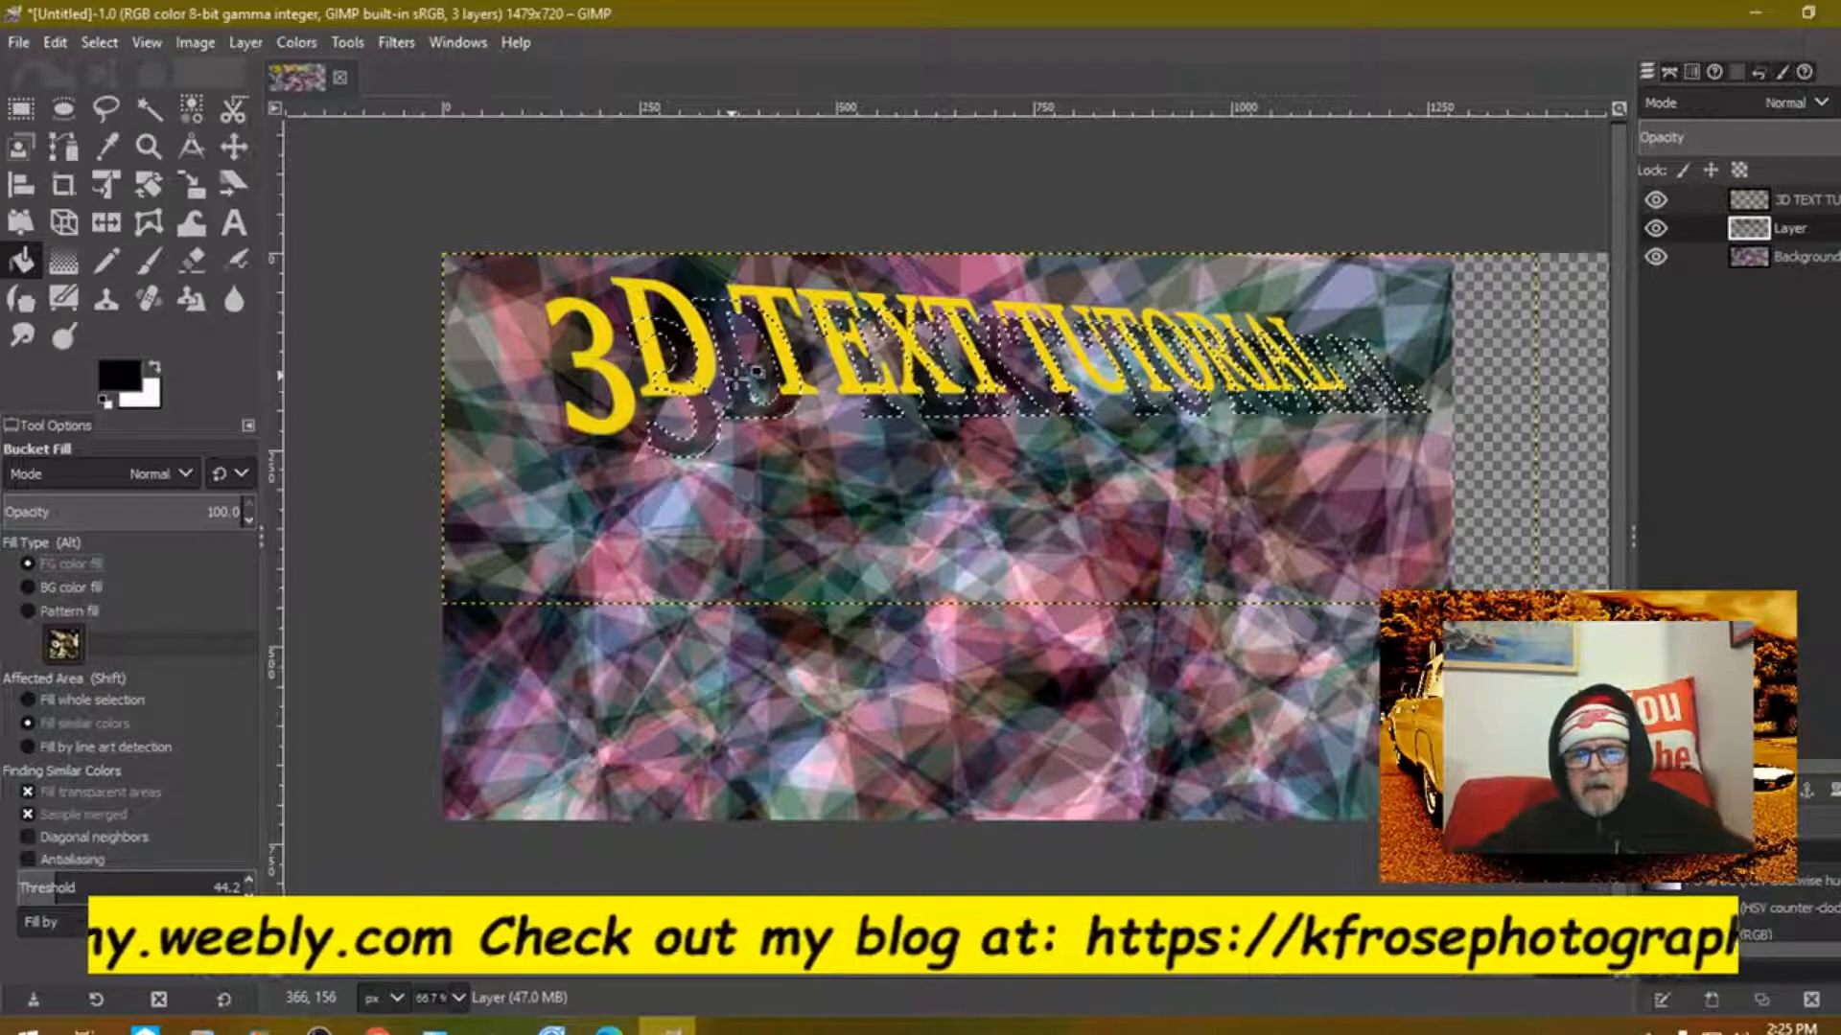
pyautogui.click(733, 380)
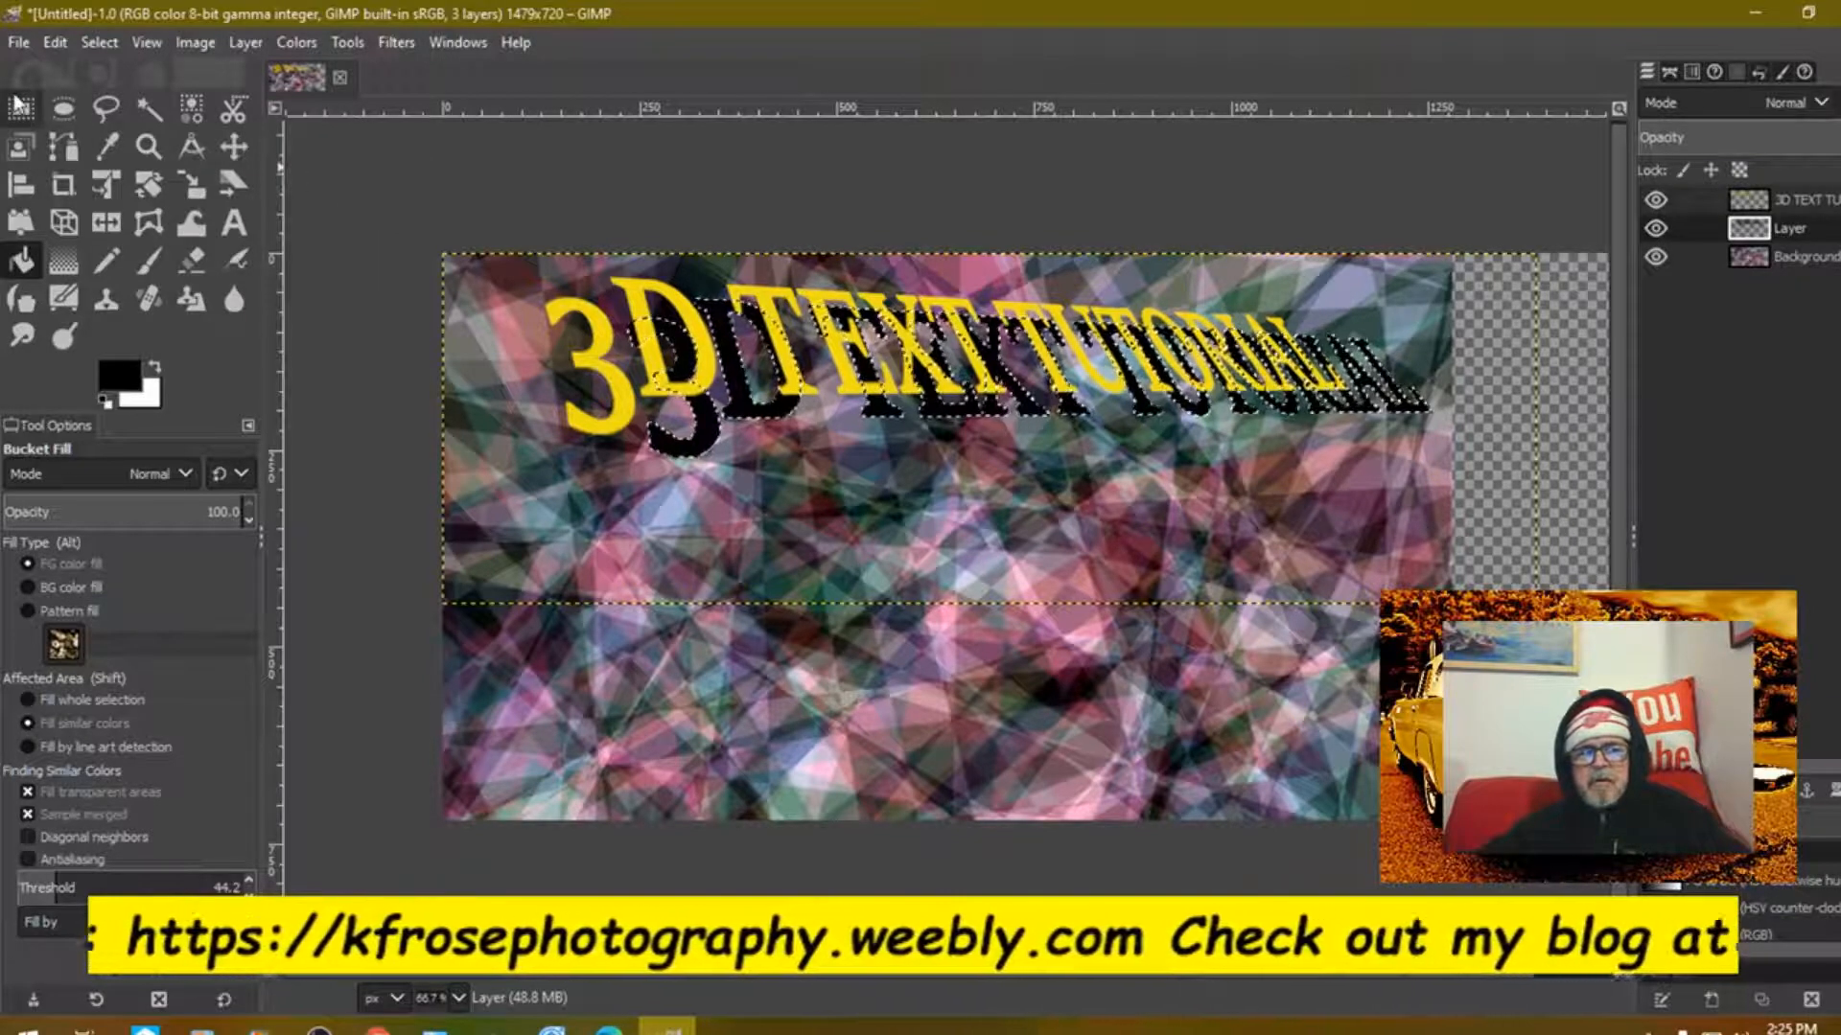
pyautogui.click(21, 109)
pyautogui.click(422, 169)
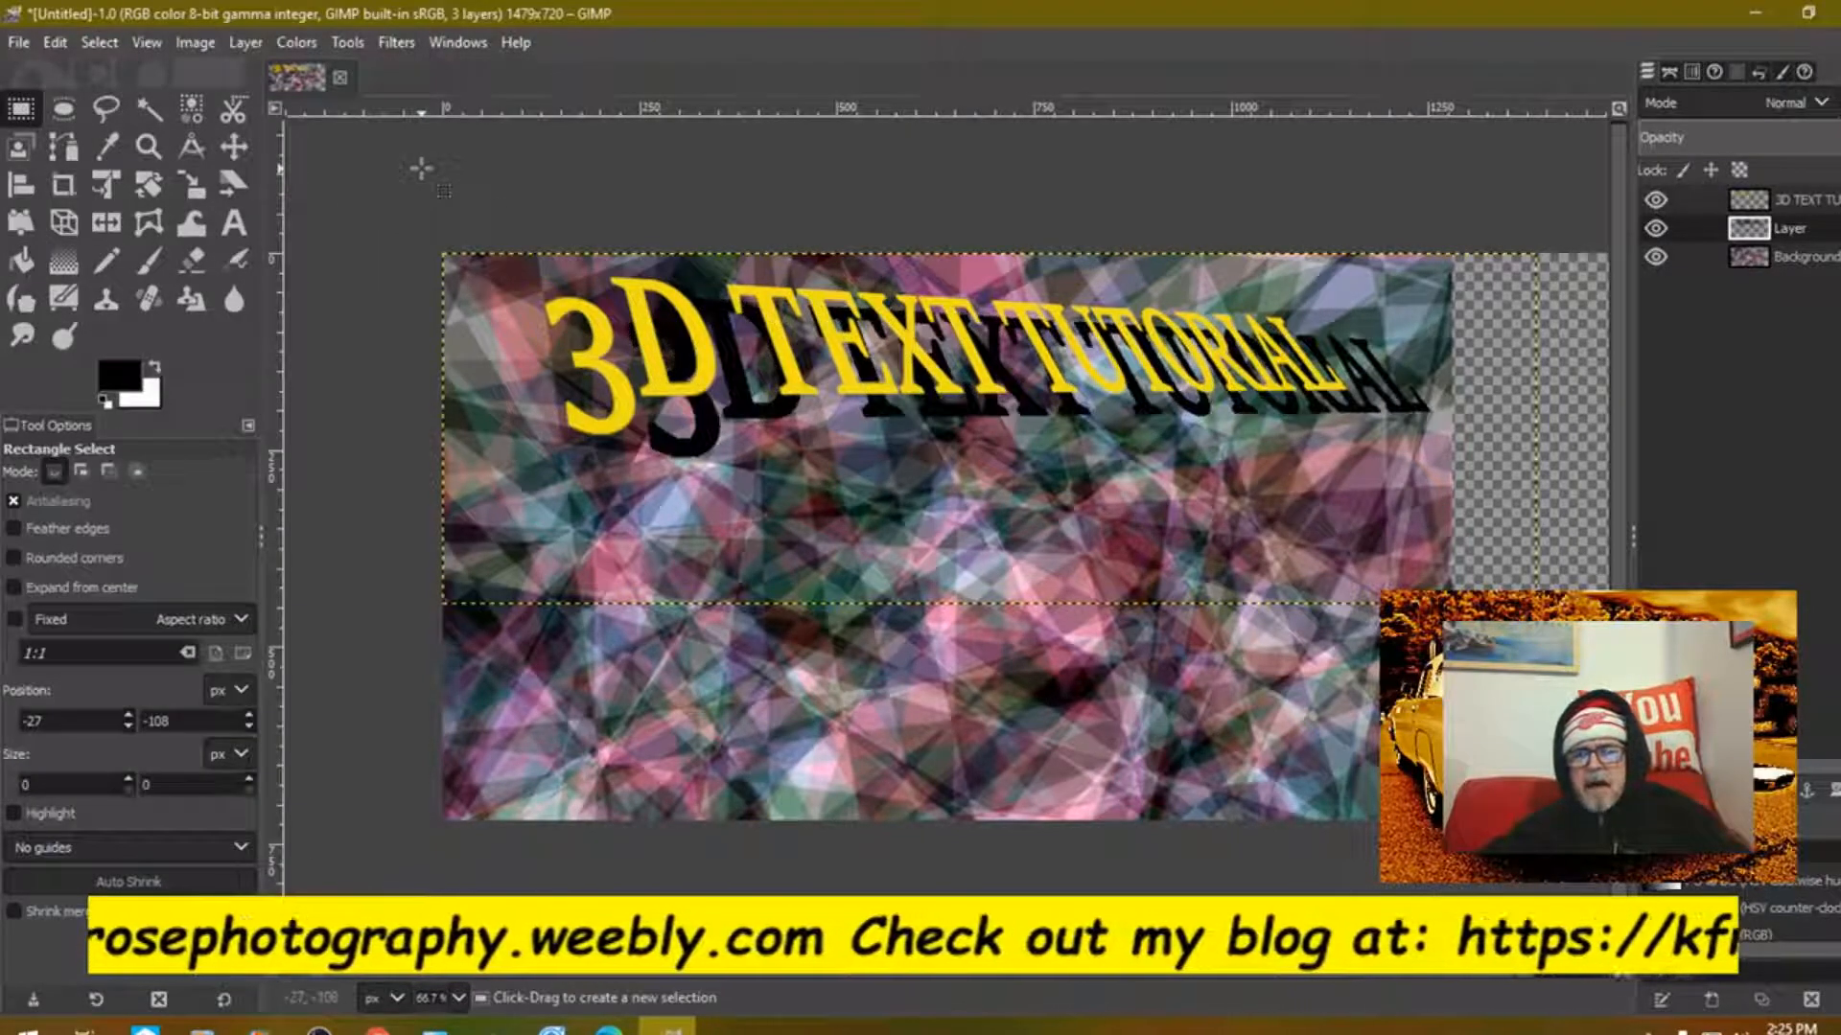
# Step: Move the black shadow lettering so it sits just behind the yellow text, slightly offset below and to the right
pyautogui.click(233, 145)
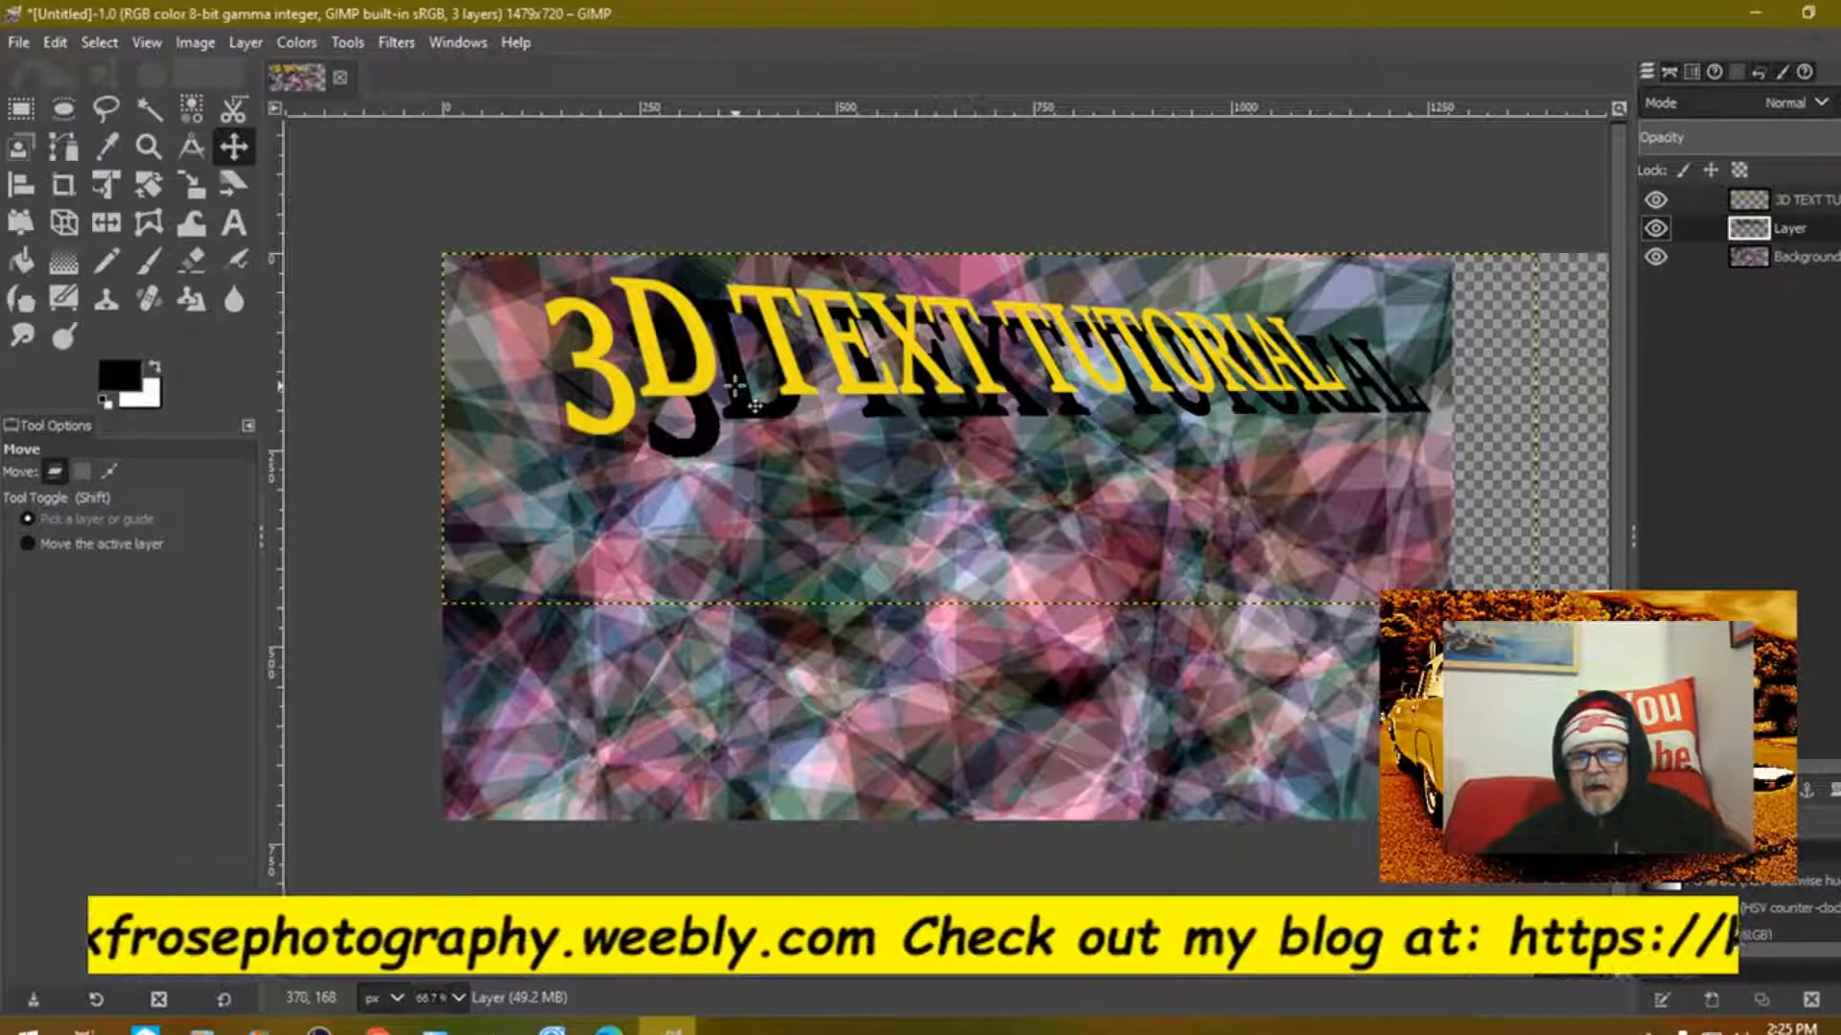
pyautogui.moveTo(736, 386); pyautogui.dragTo(678, 396)
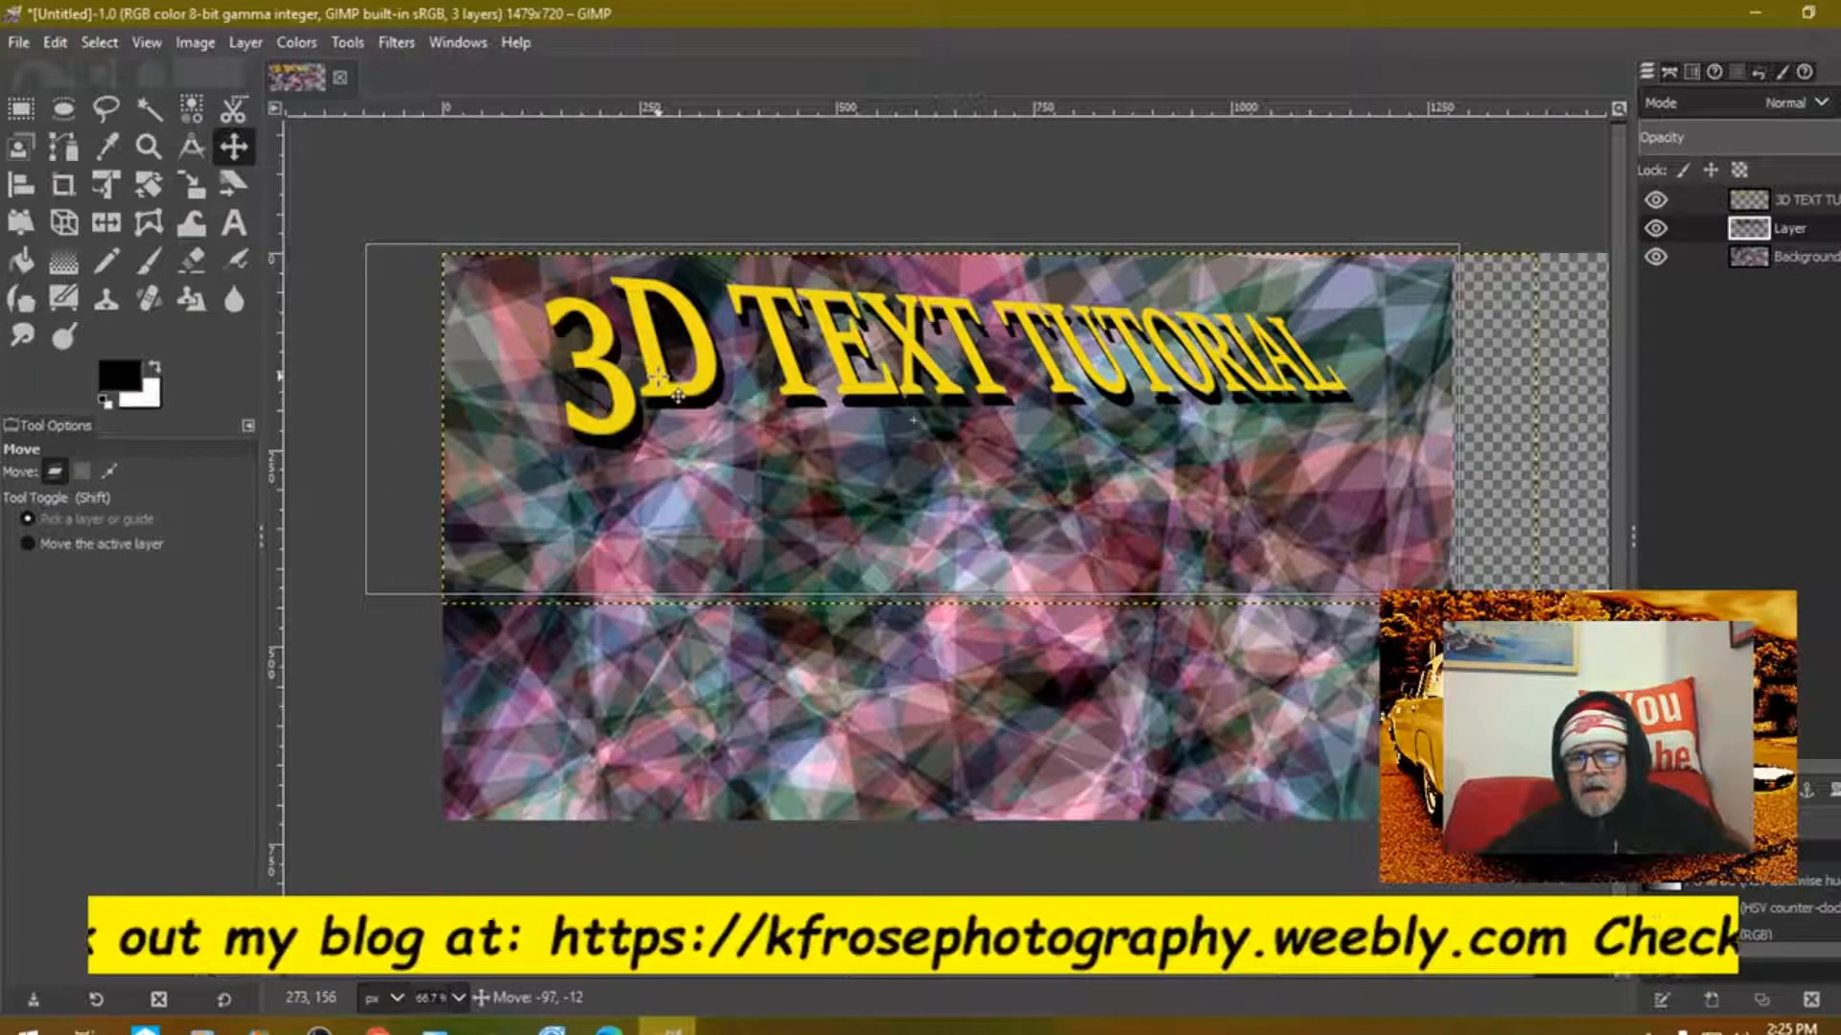
pyautogui.moveTo(677, 395); pyautogui.dragTo(675, 393)
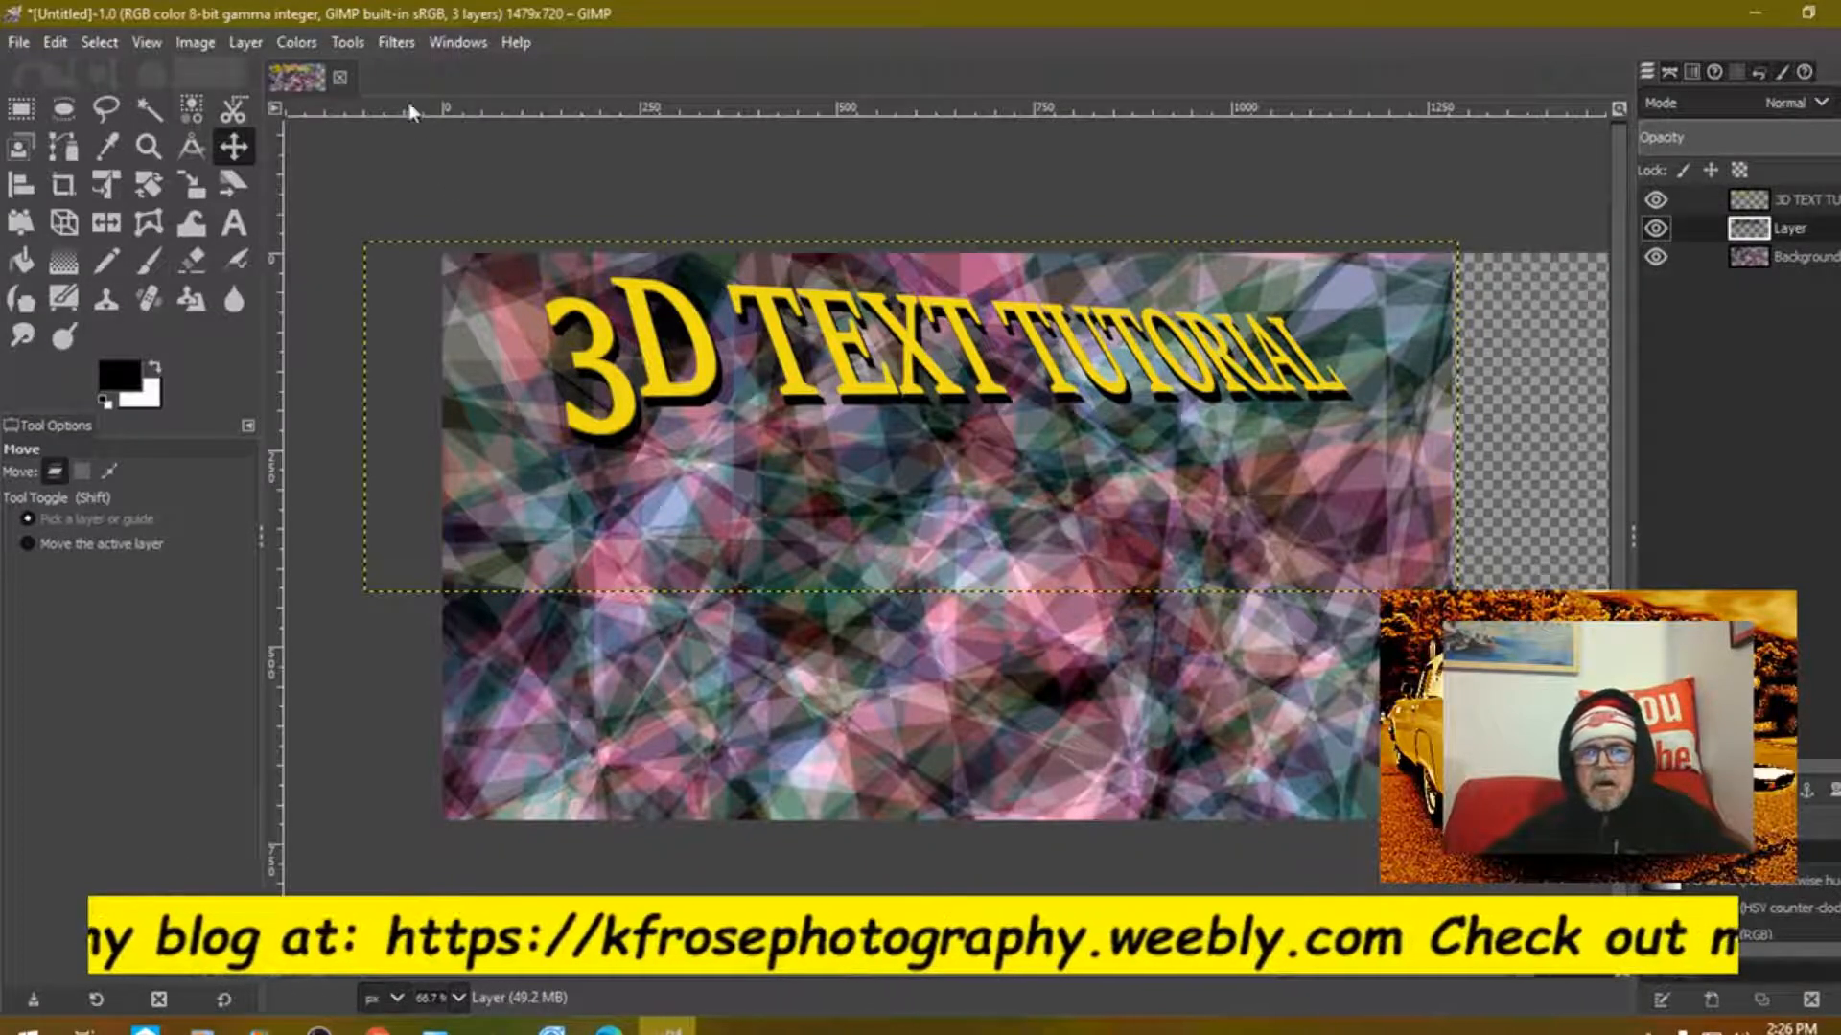
# Step: Open the Long Shadow filter for the black shadow layer
pyautogui.click(393, 44)
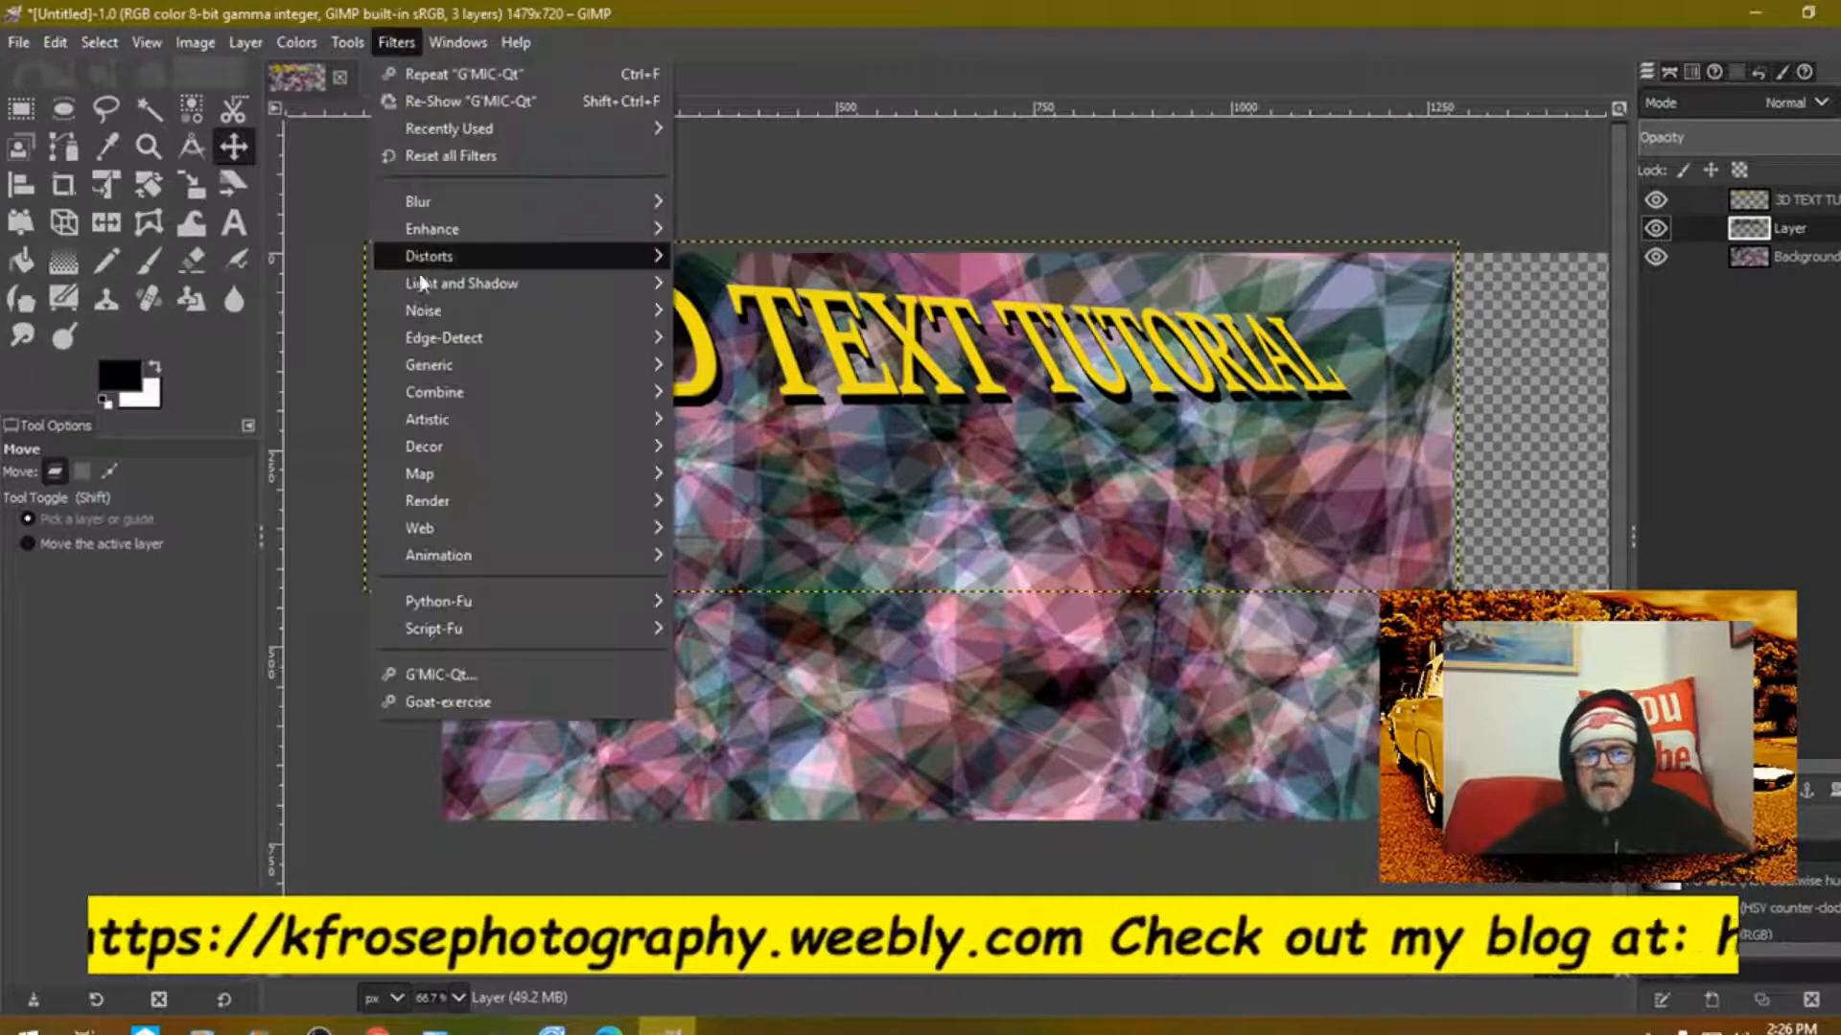
pyautogui.moveTo(418, 284)
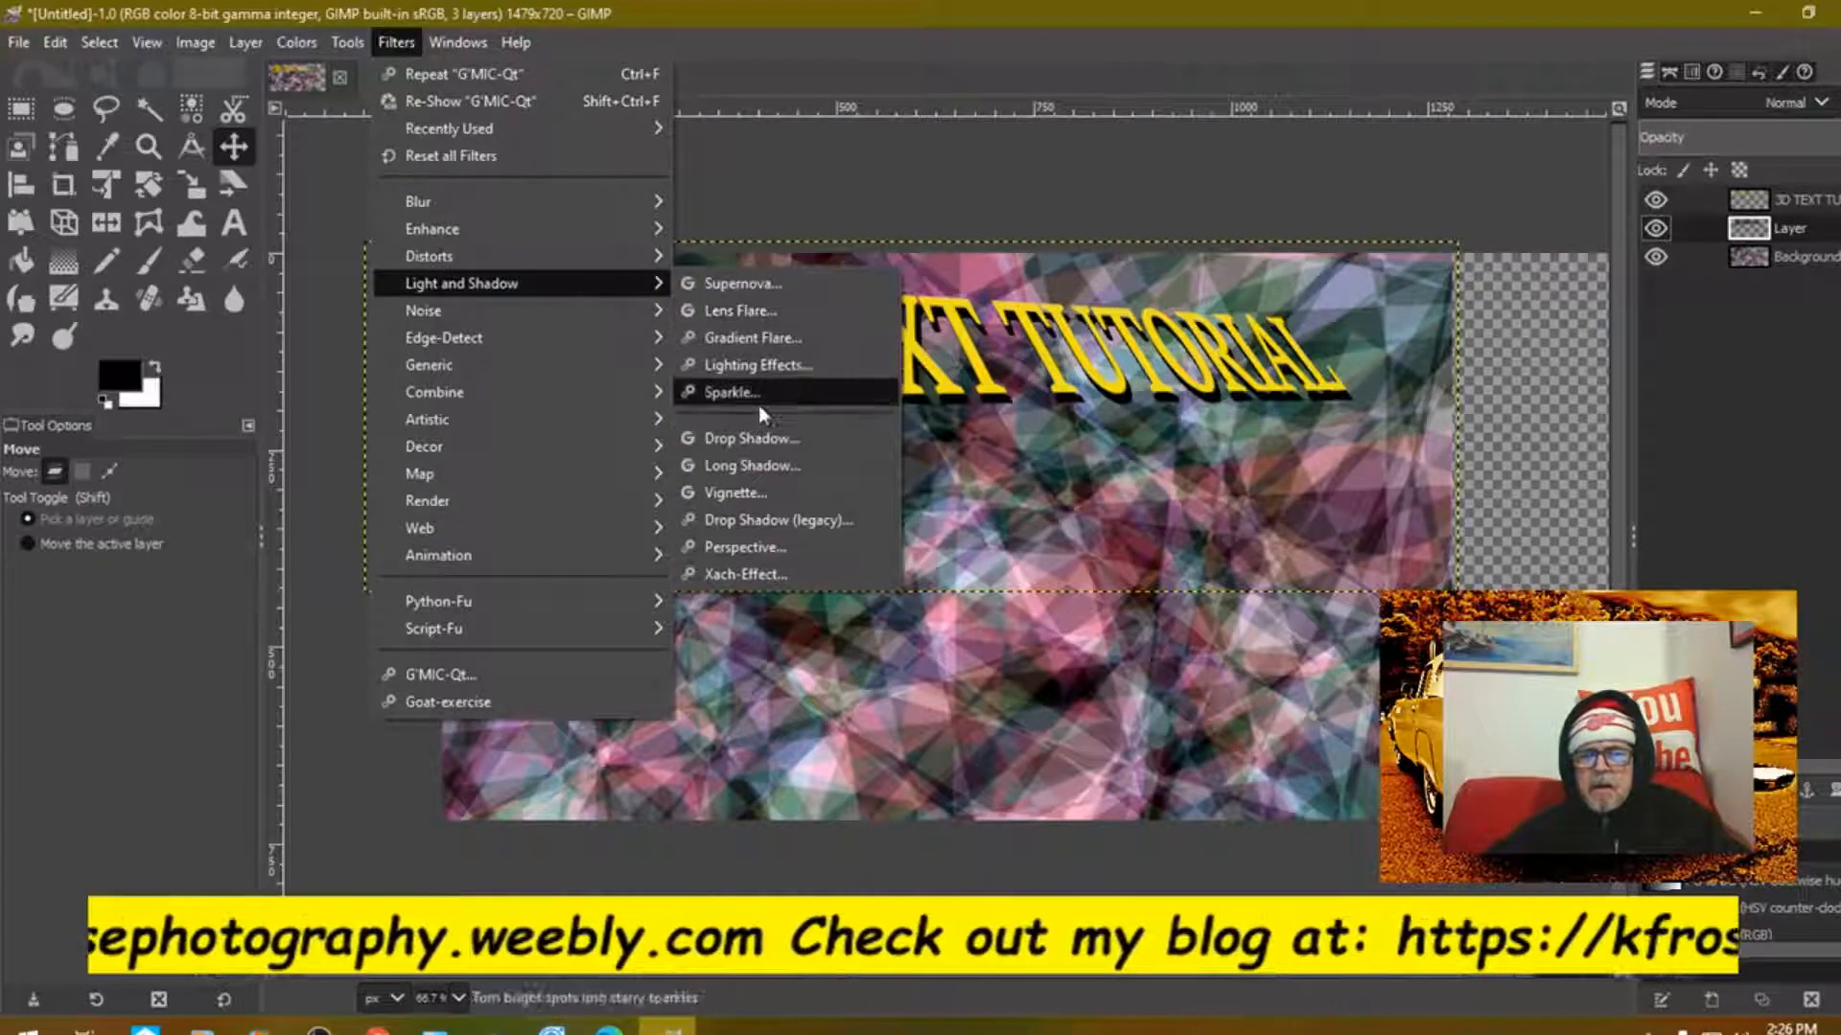
pyautogui.click(756, 465)
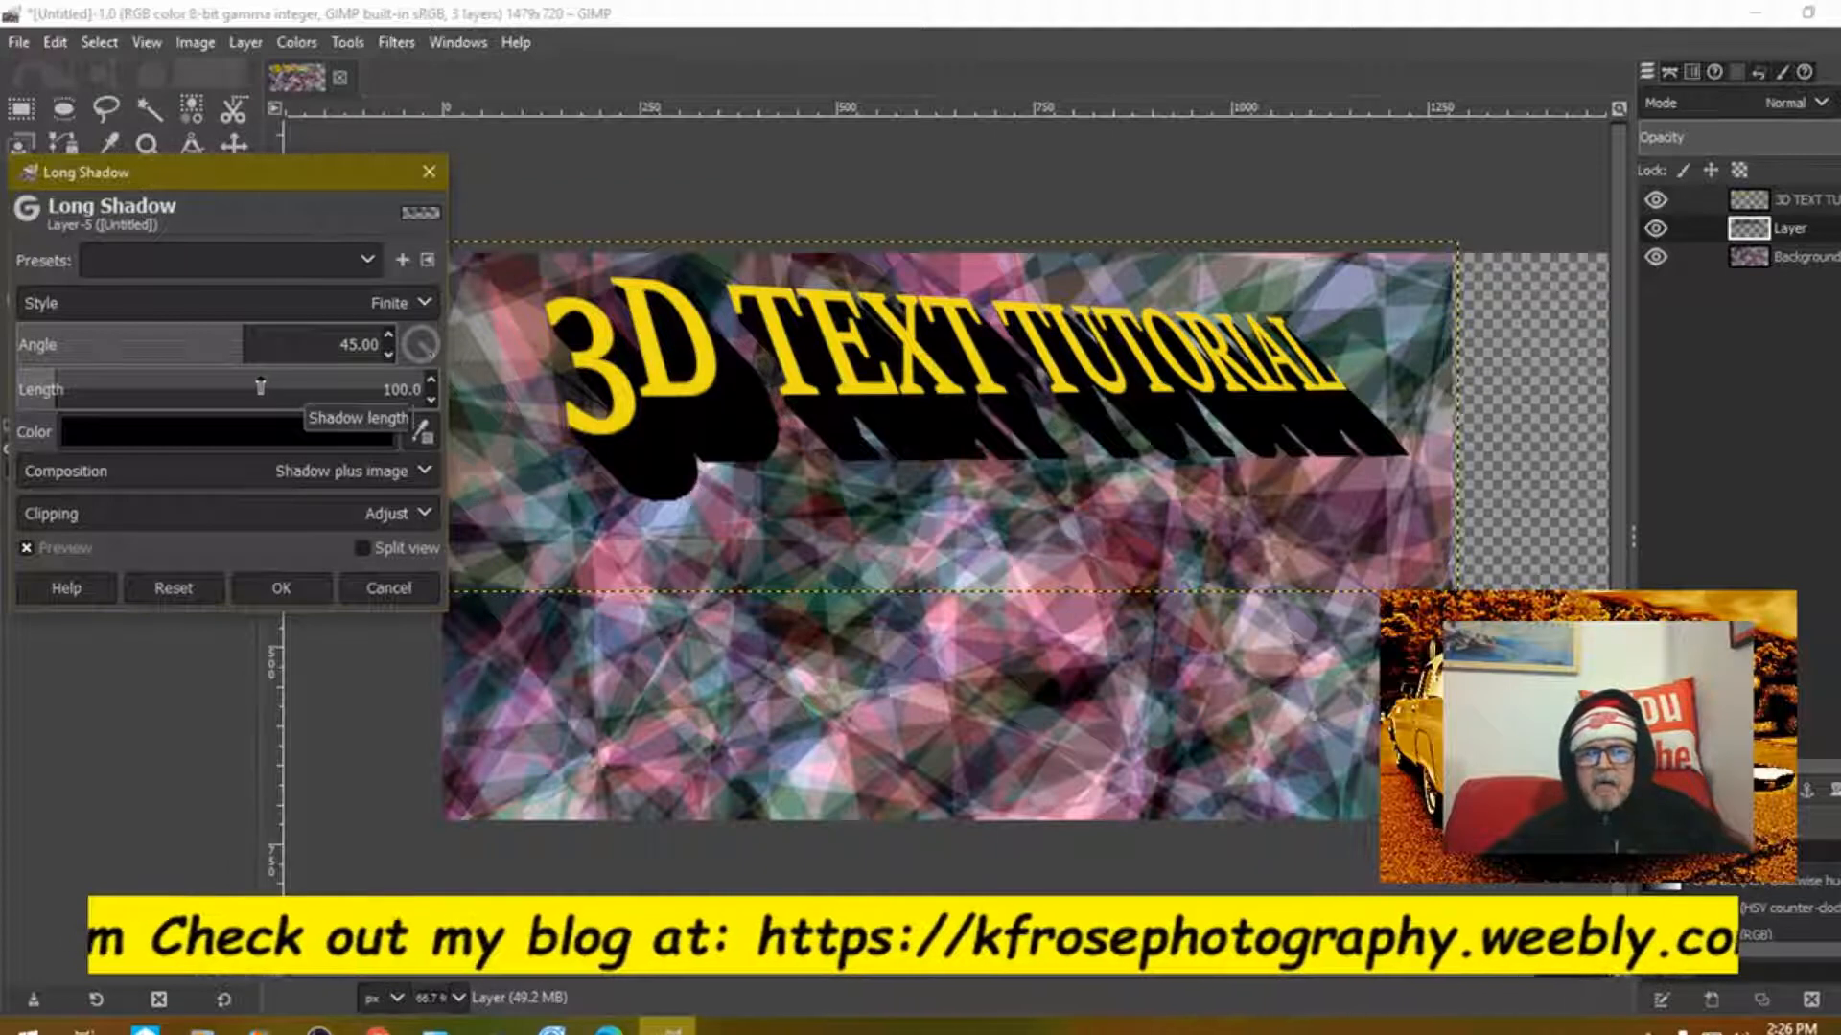
# Step: Try the Fading (fixed length) shadow style with a length of 264.5 and a midpoint of 0.549
pyautogui.click(421, 303)
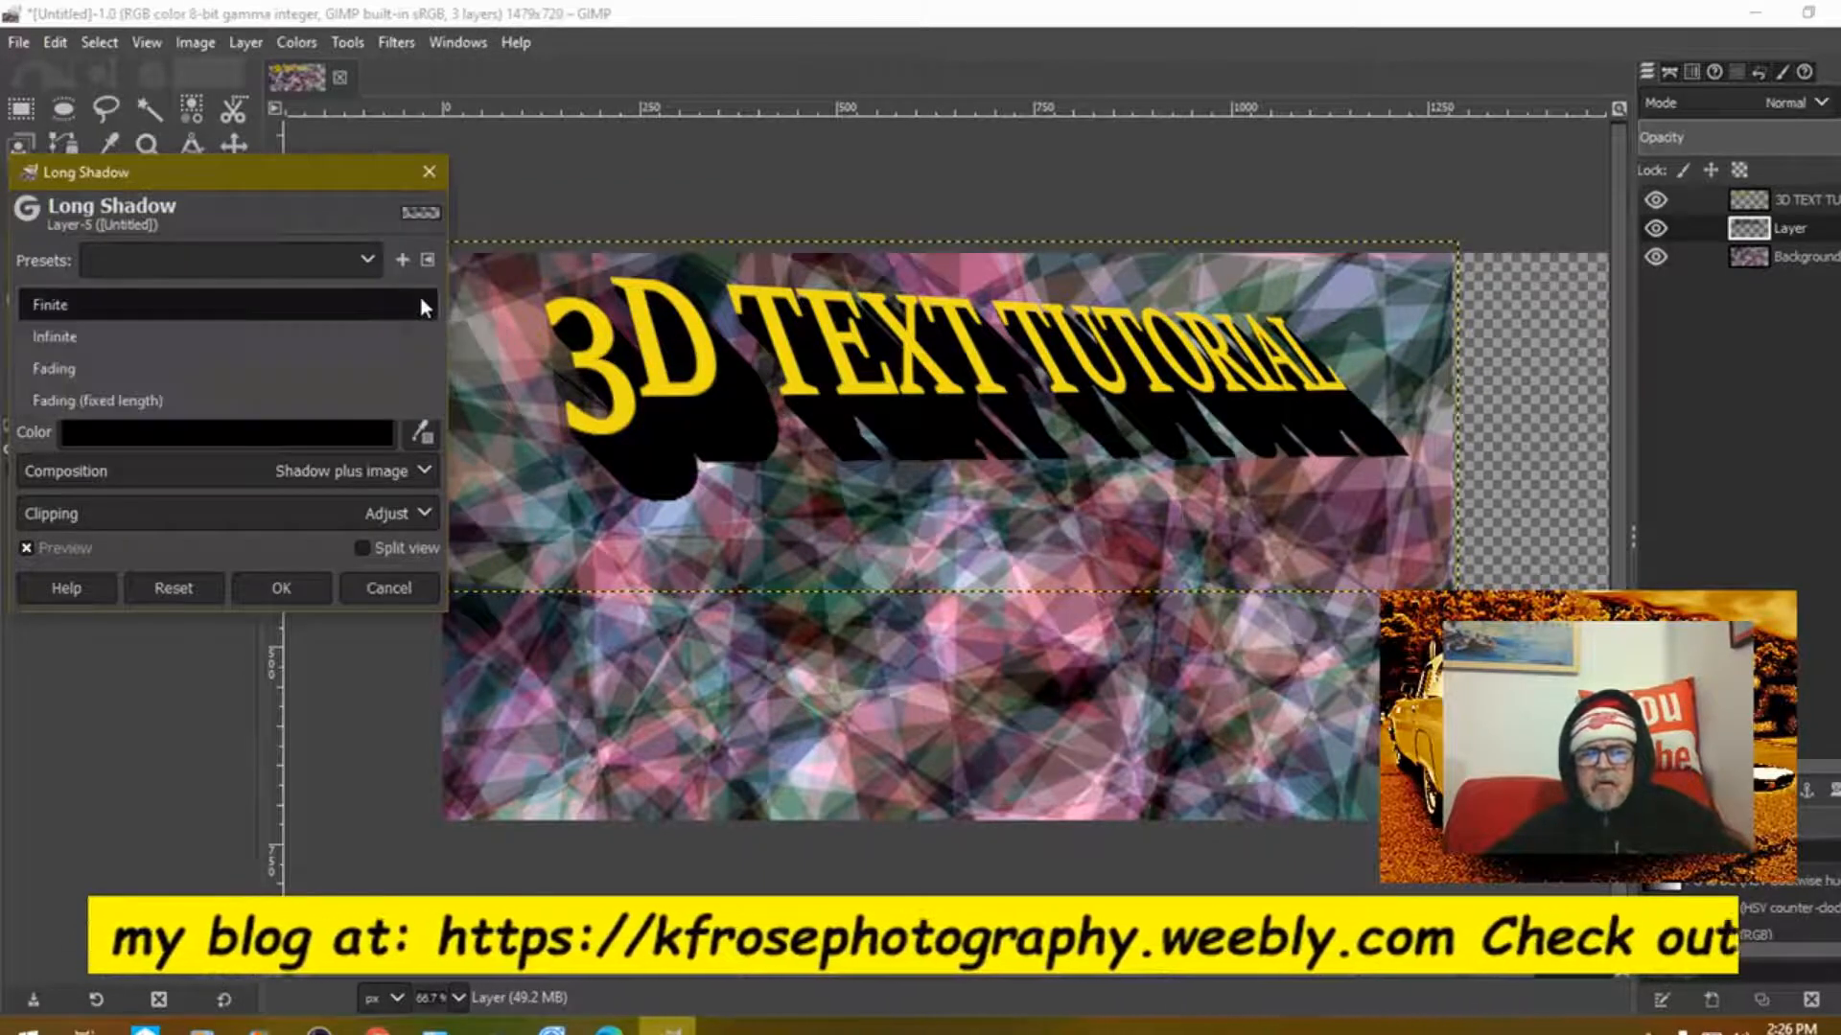
pyautogui.click(142, 397)
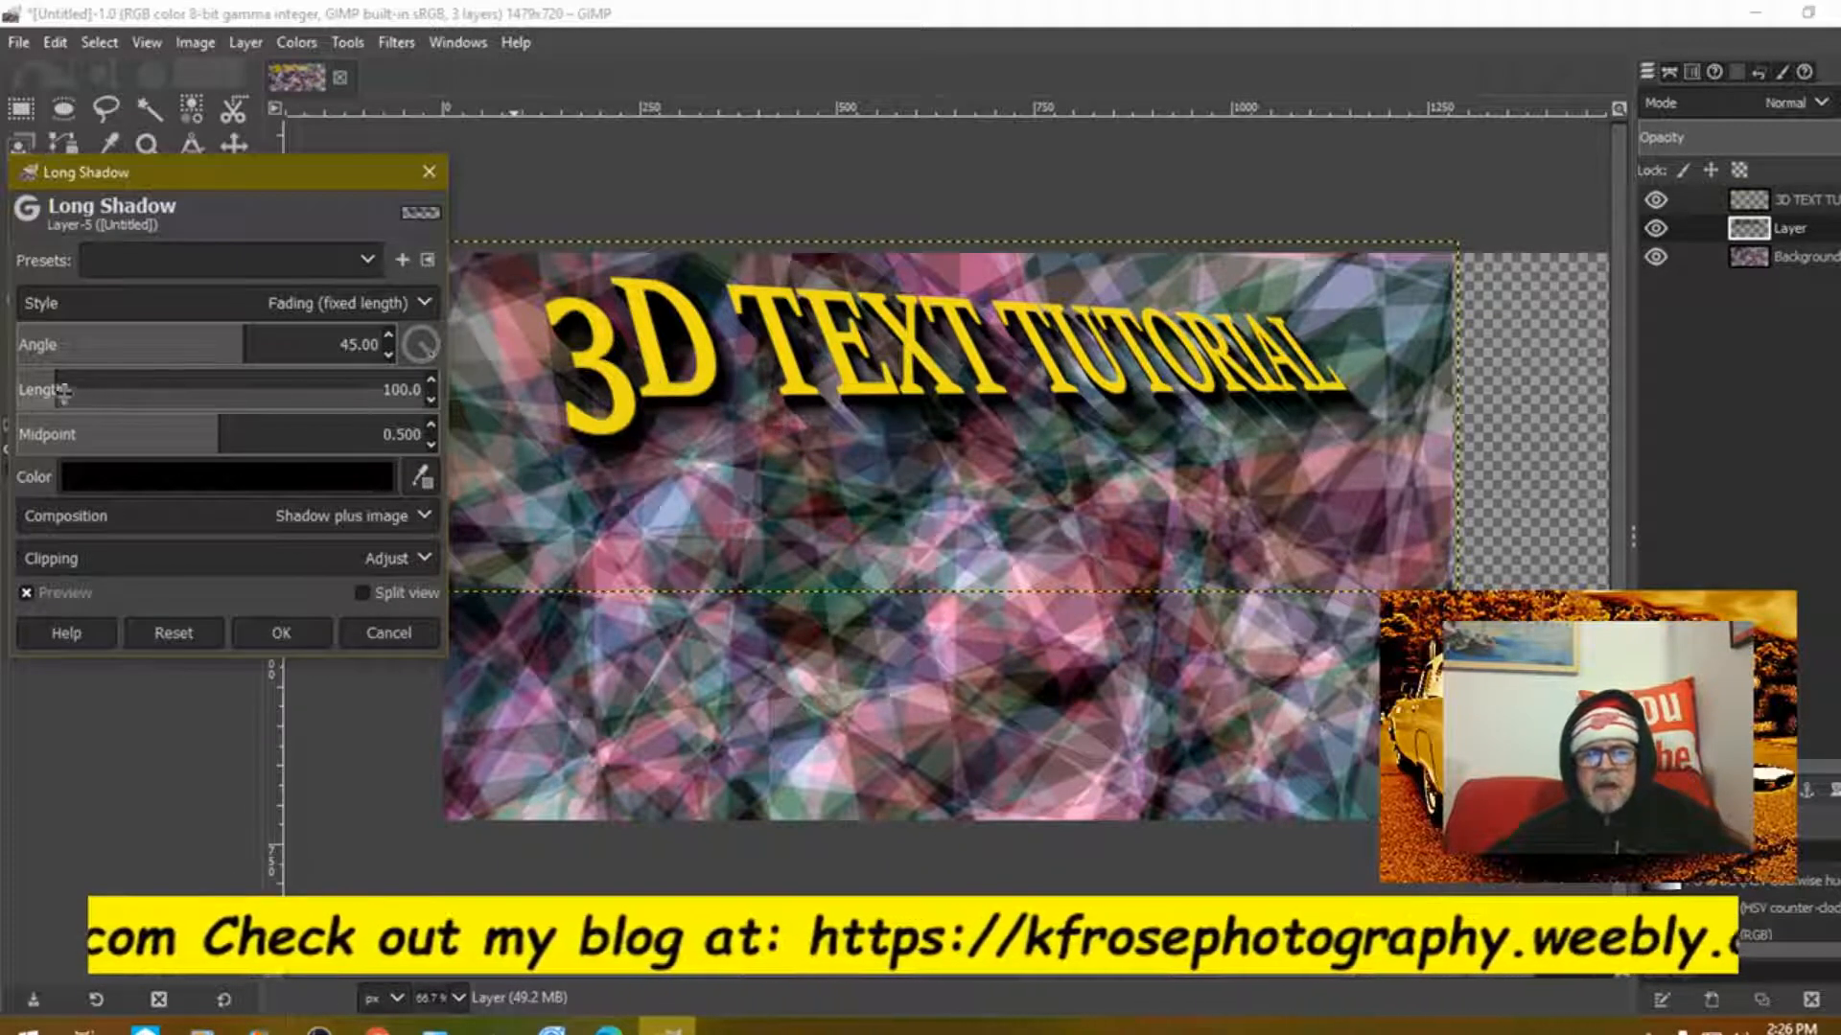
pyautogui.moveTo(64, 391); pyautogui.dragTo(124, 387)
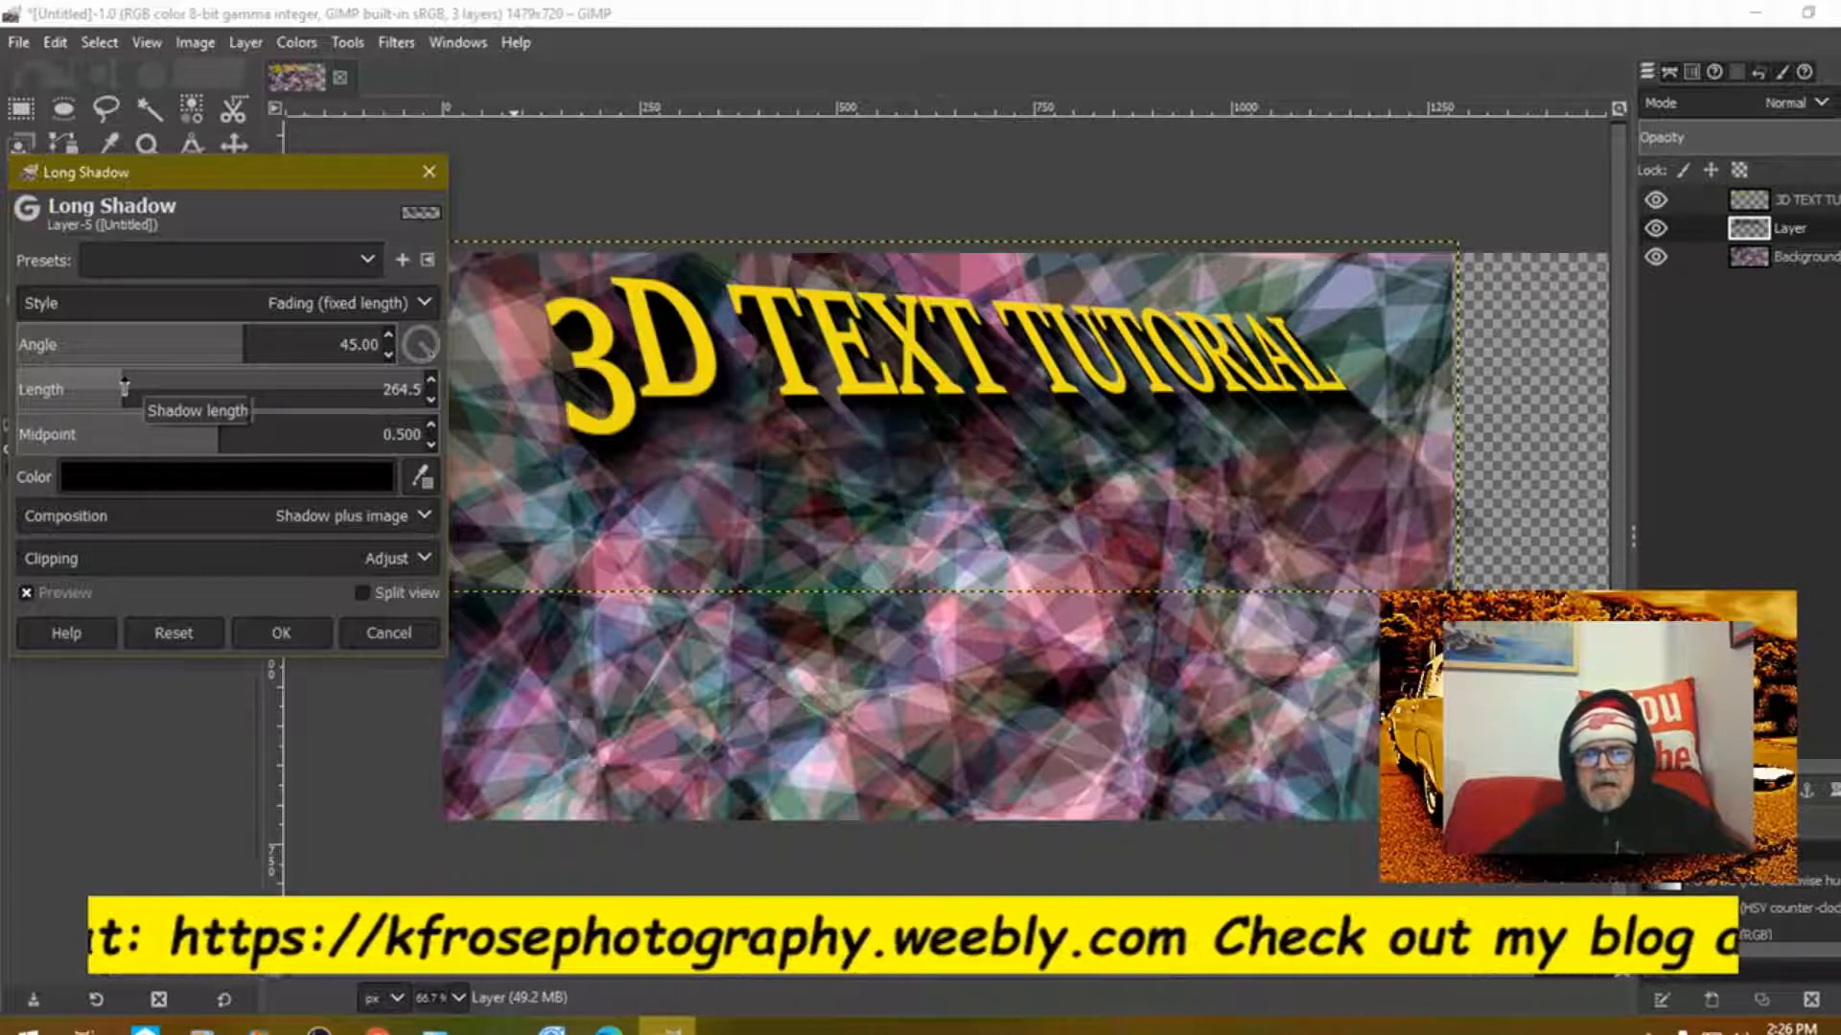
pyautogui.moveTo(216, 425); pyautogui.dragTo(240, 429)
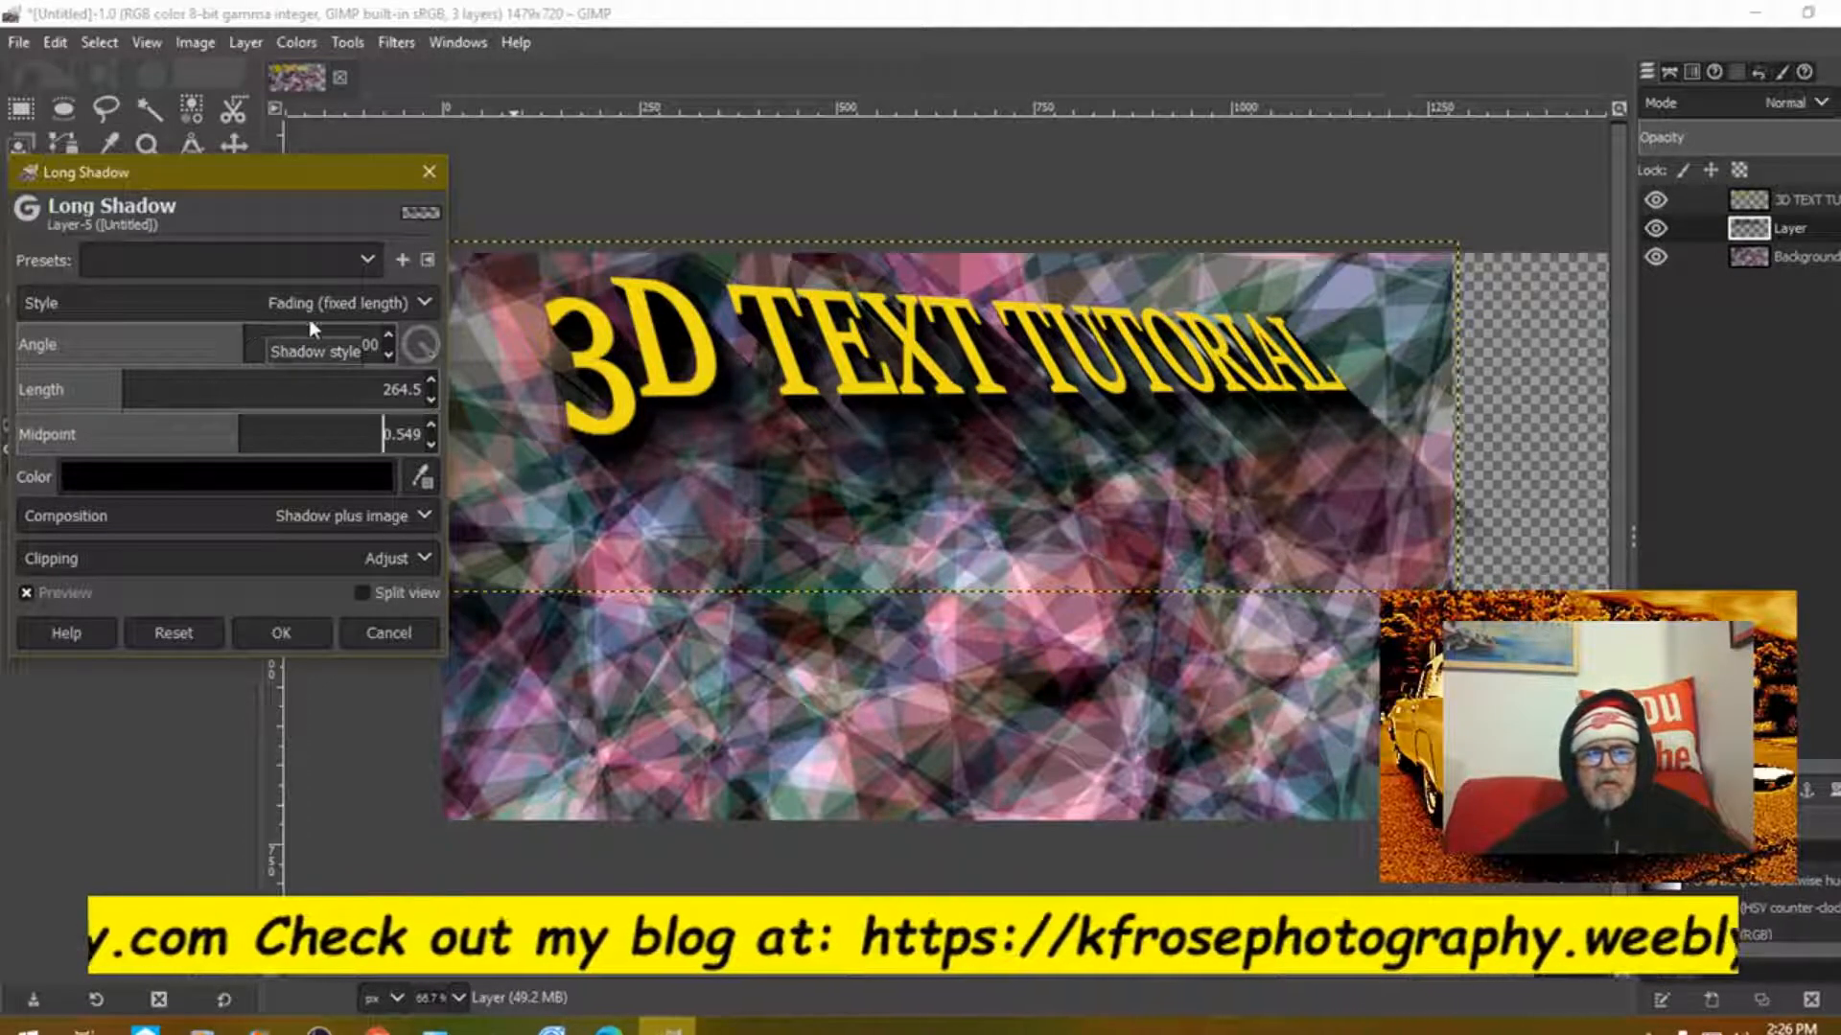
# Step: Set the long shadow's style to Finite, shorten it to a shallow extrusion behind the letters, and apply it
pyautogui.click(424, 305)
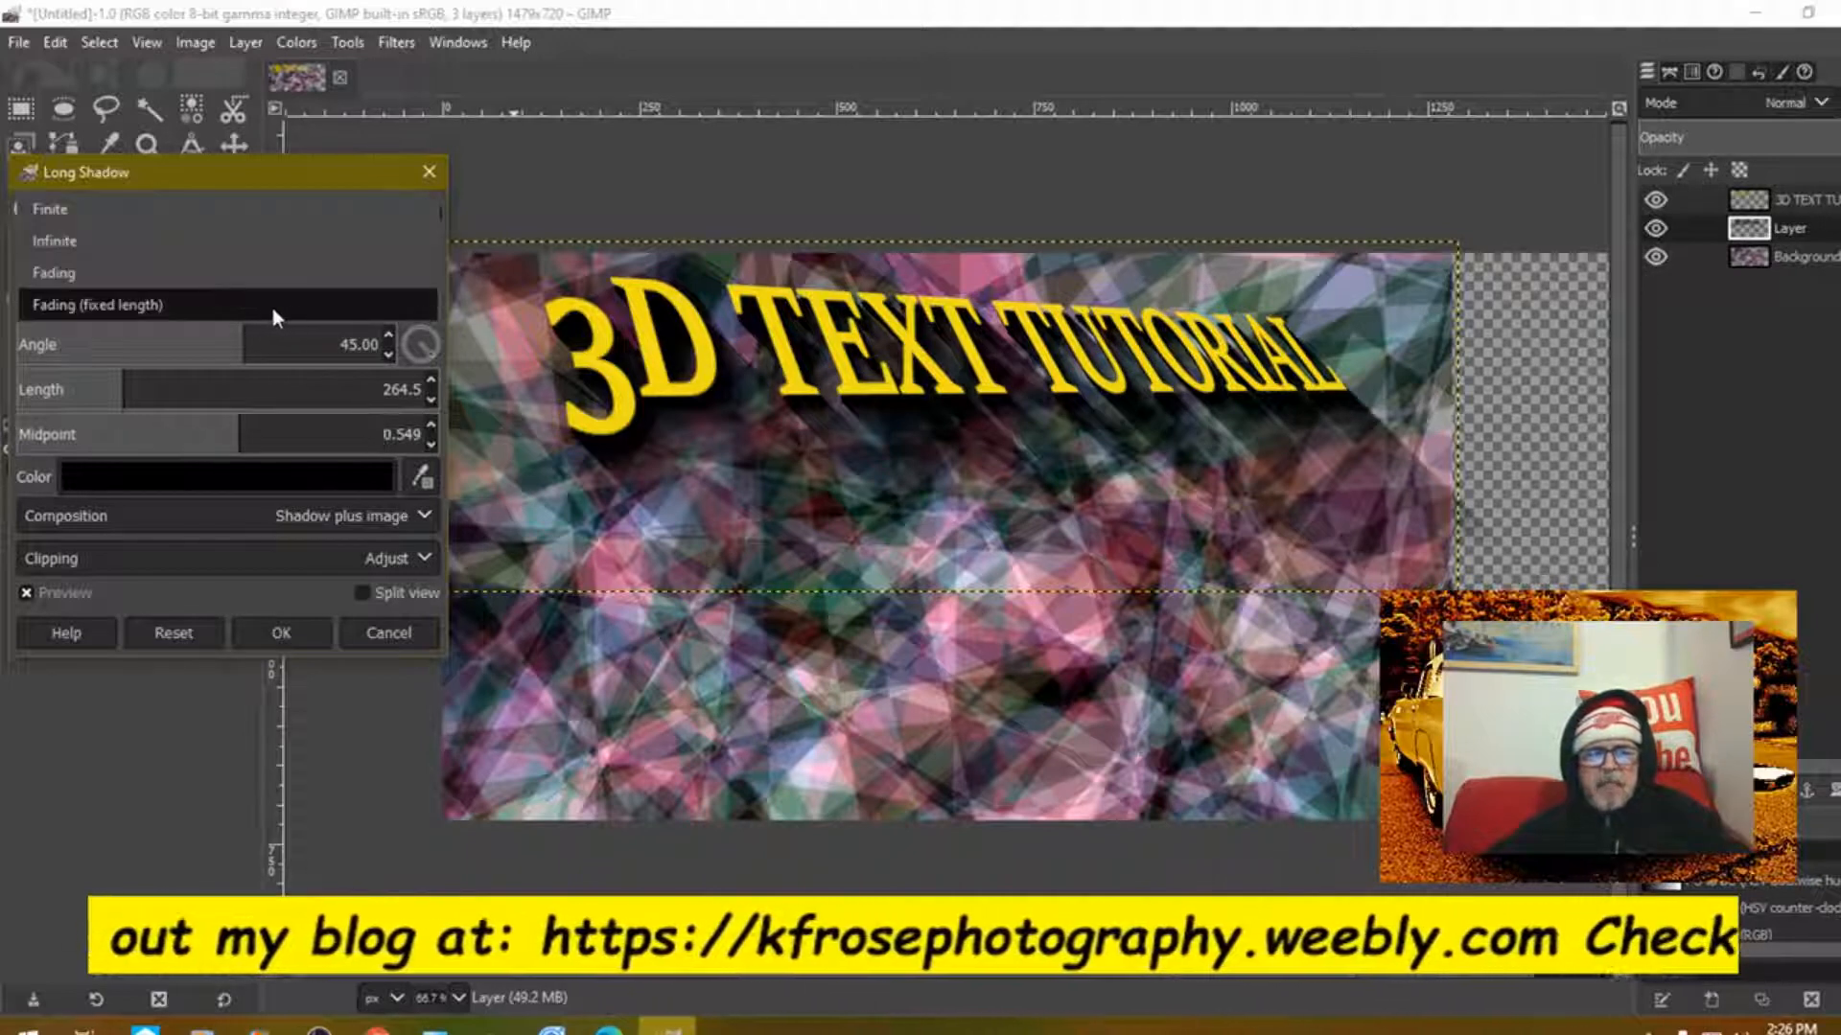
pyautogui.click(90, 211)
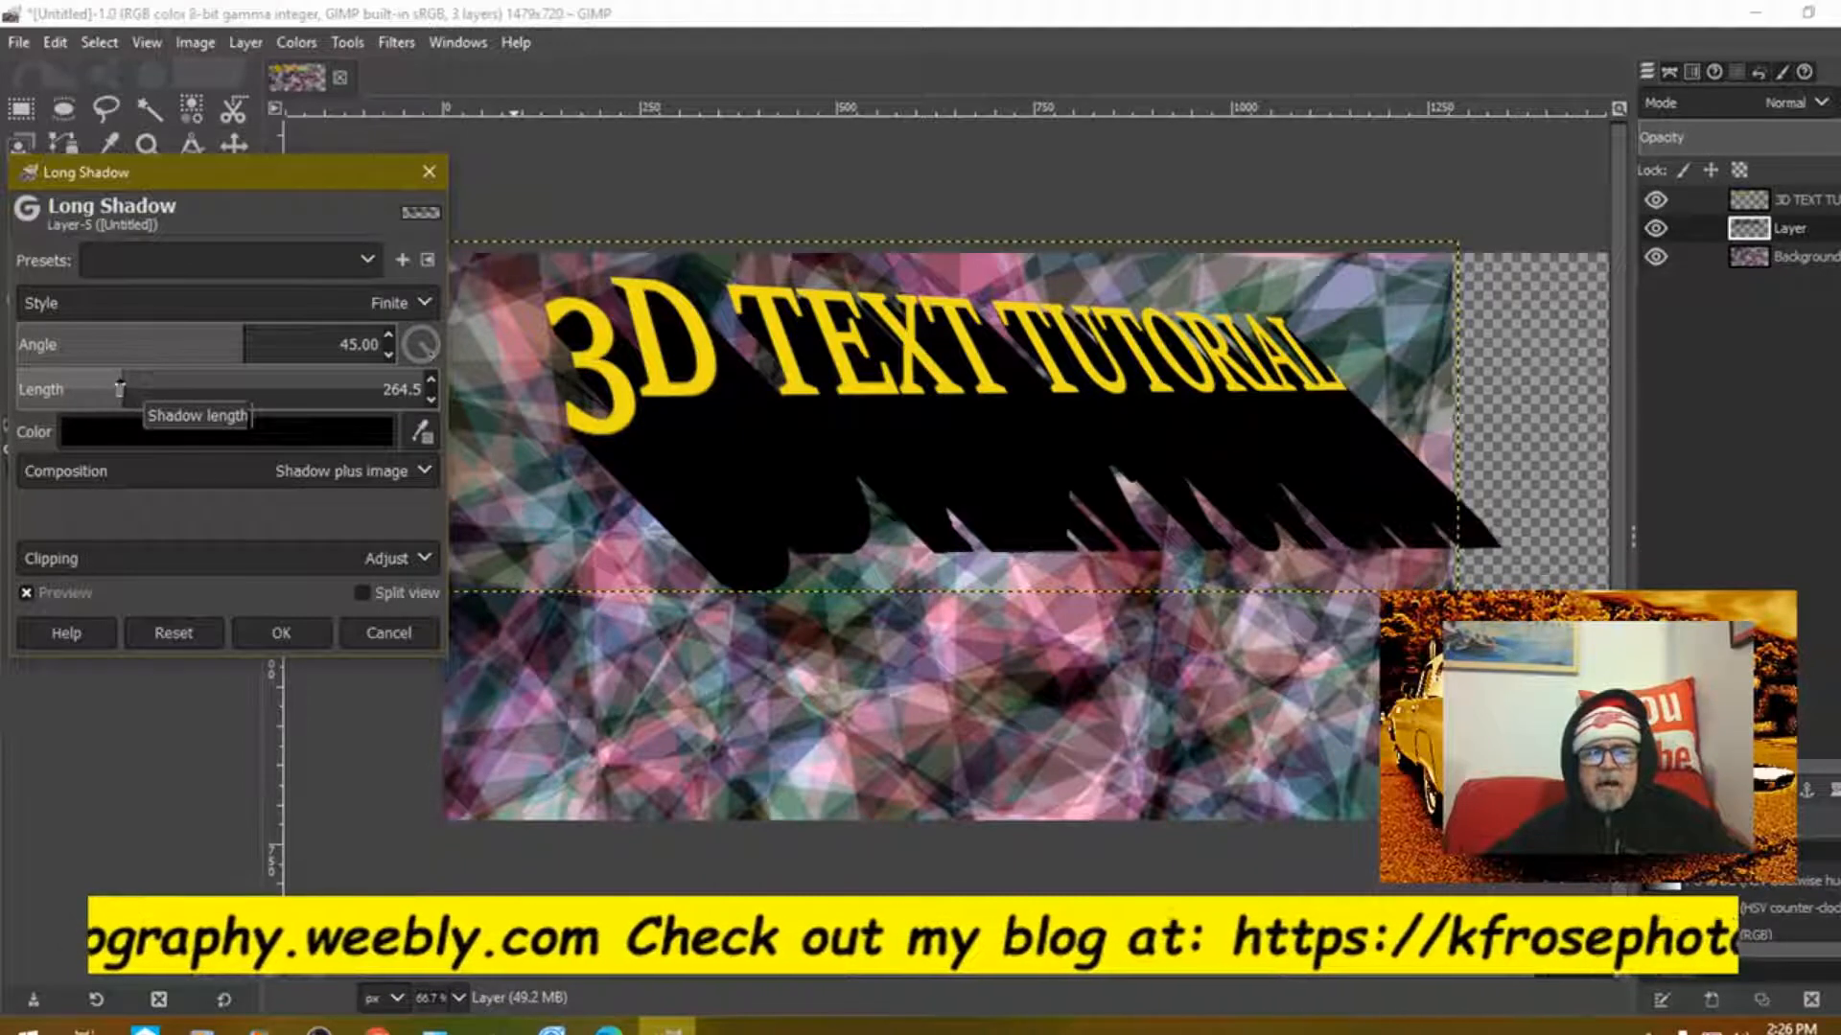
pyautogui.moveTo(119, 389); pyautogui.dragTo(26, 376)
pyautogui.click(290, 635)
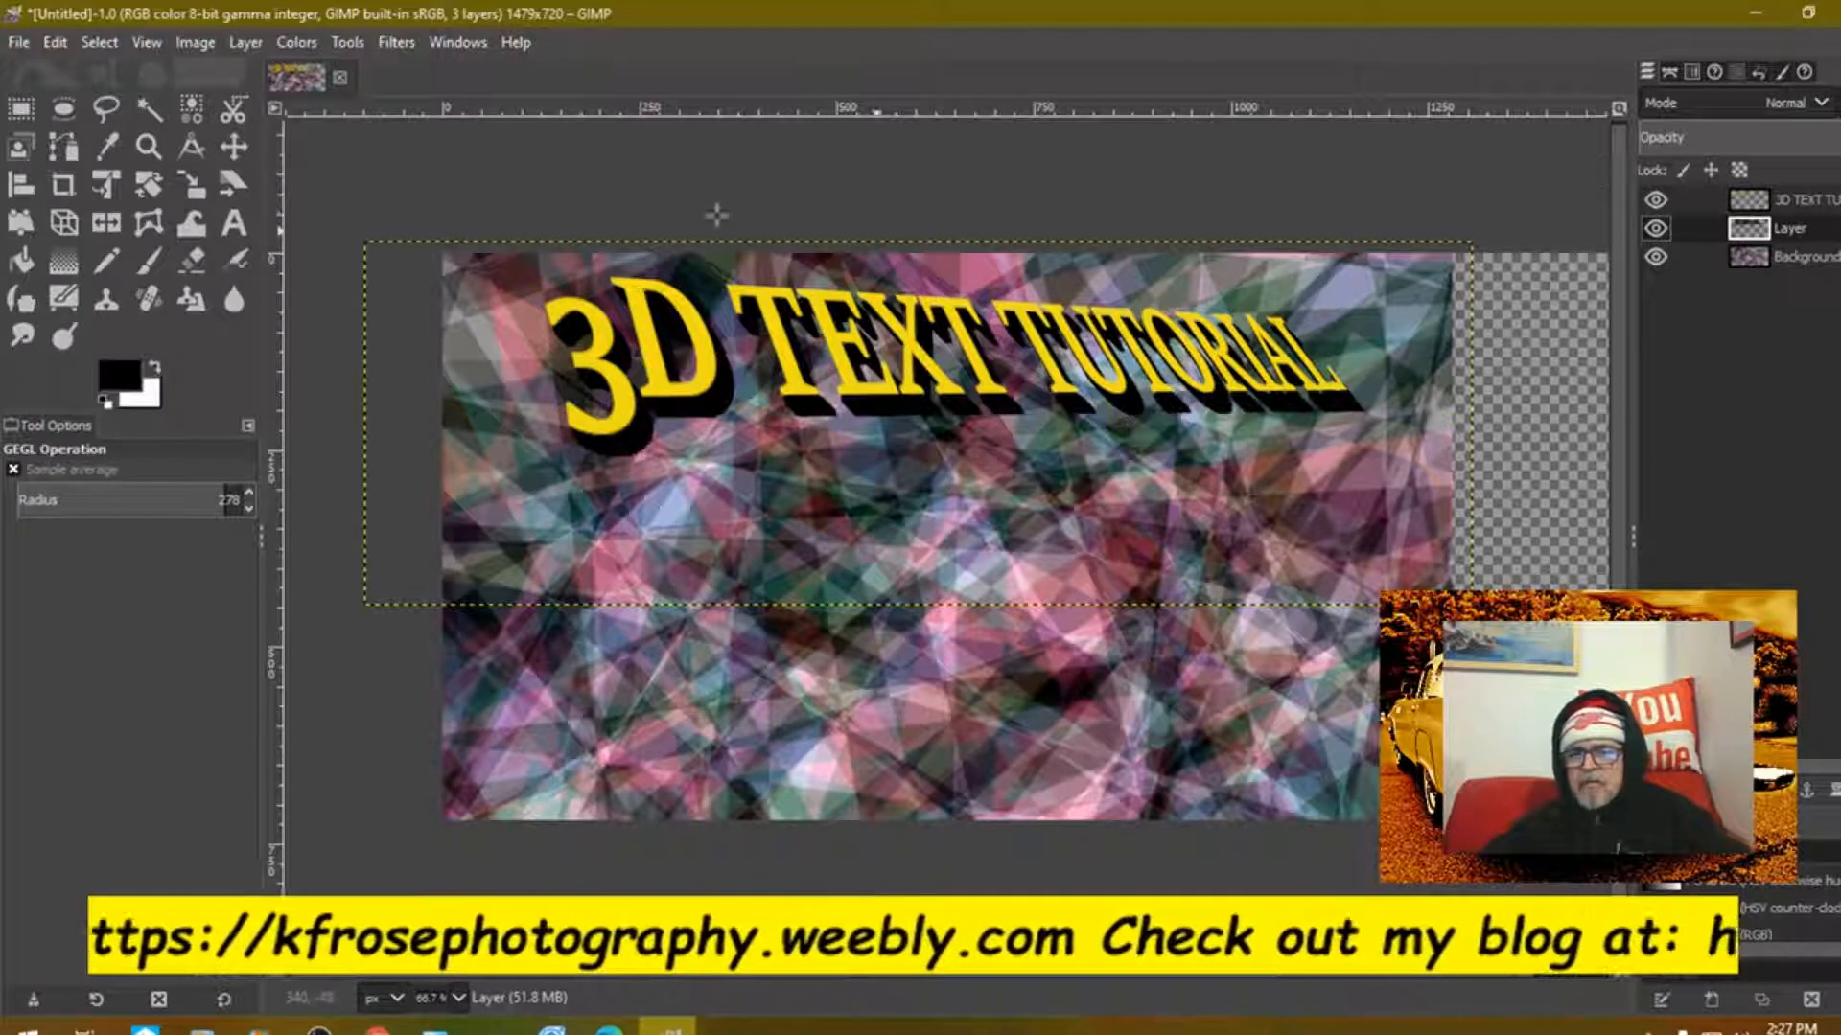
# Step: Merge the visible layers, expanded as necessary, and flatten the image
pyautogui.click(191, 43)
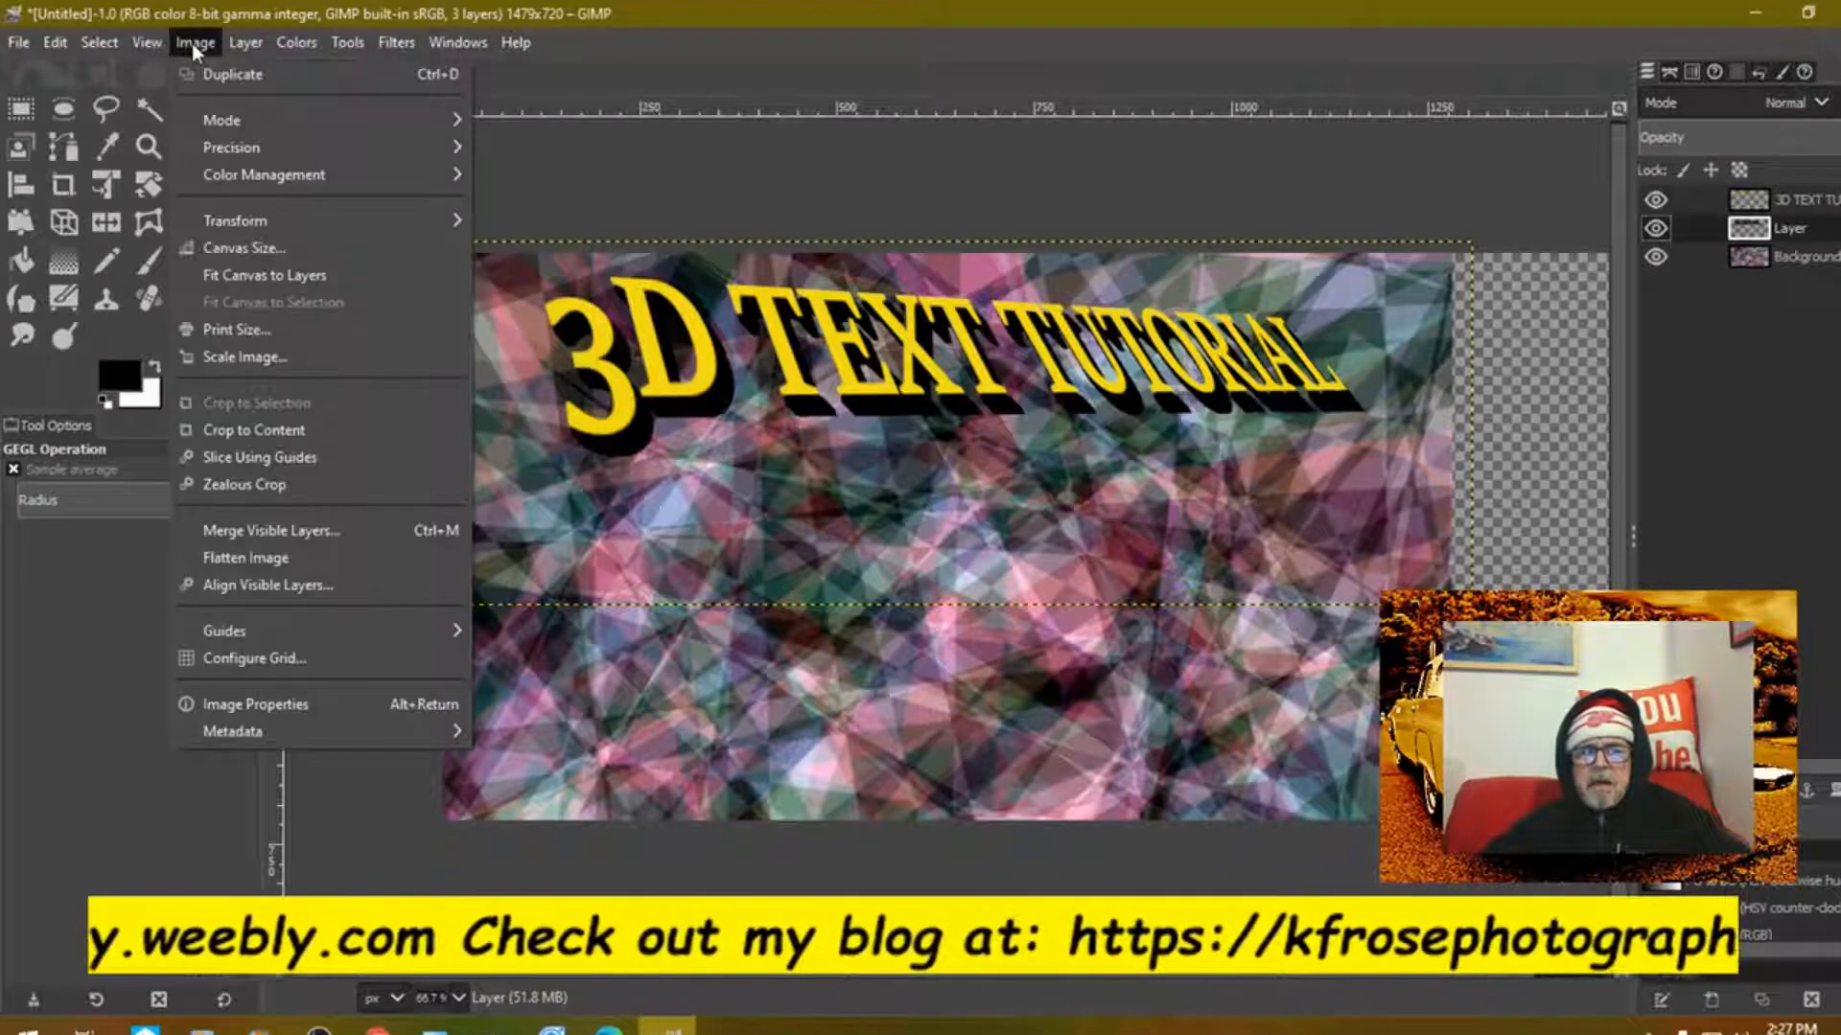
pyautogui.click(312, 530)
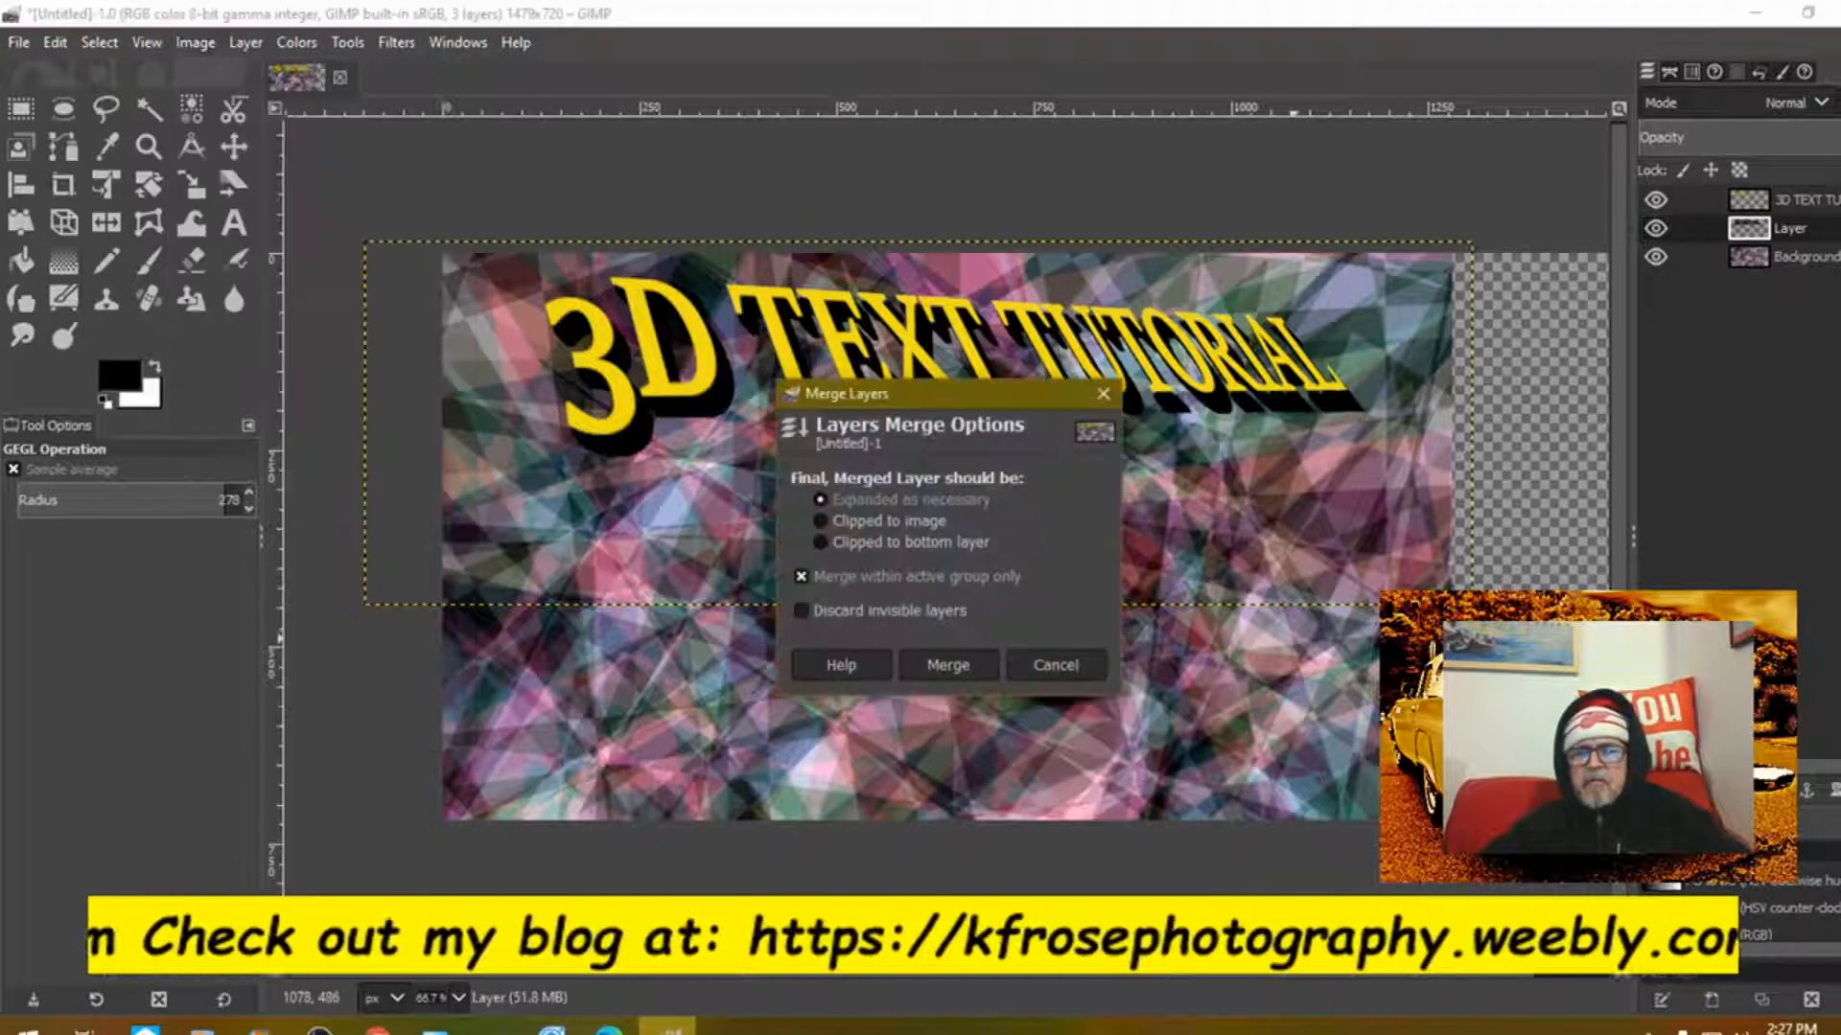
pyautogui.click(983, 669)
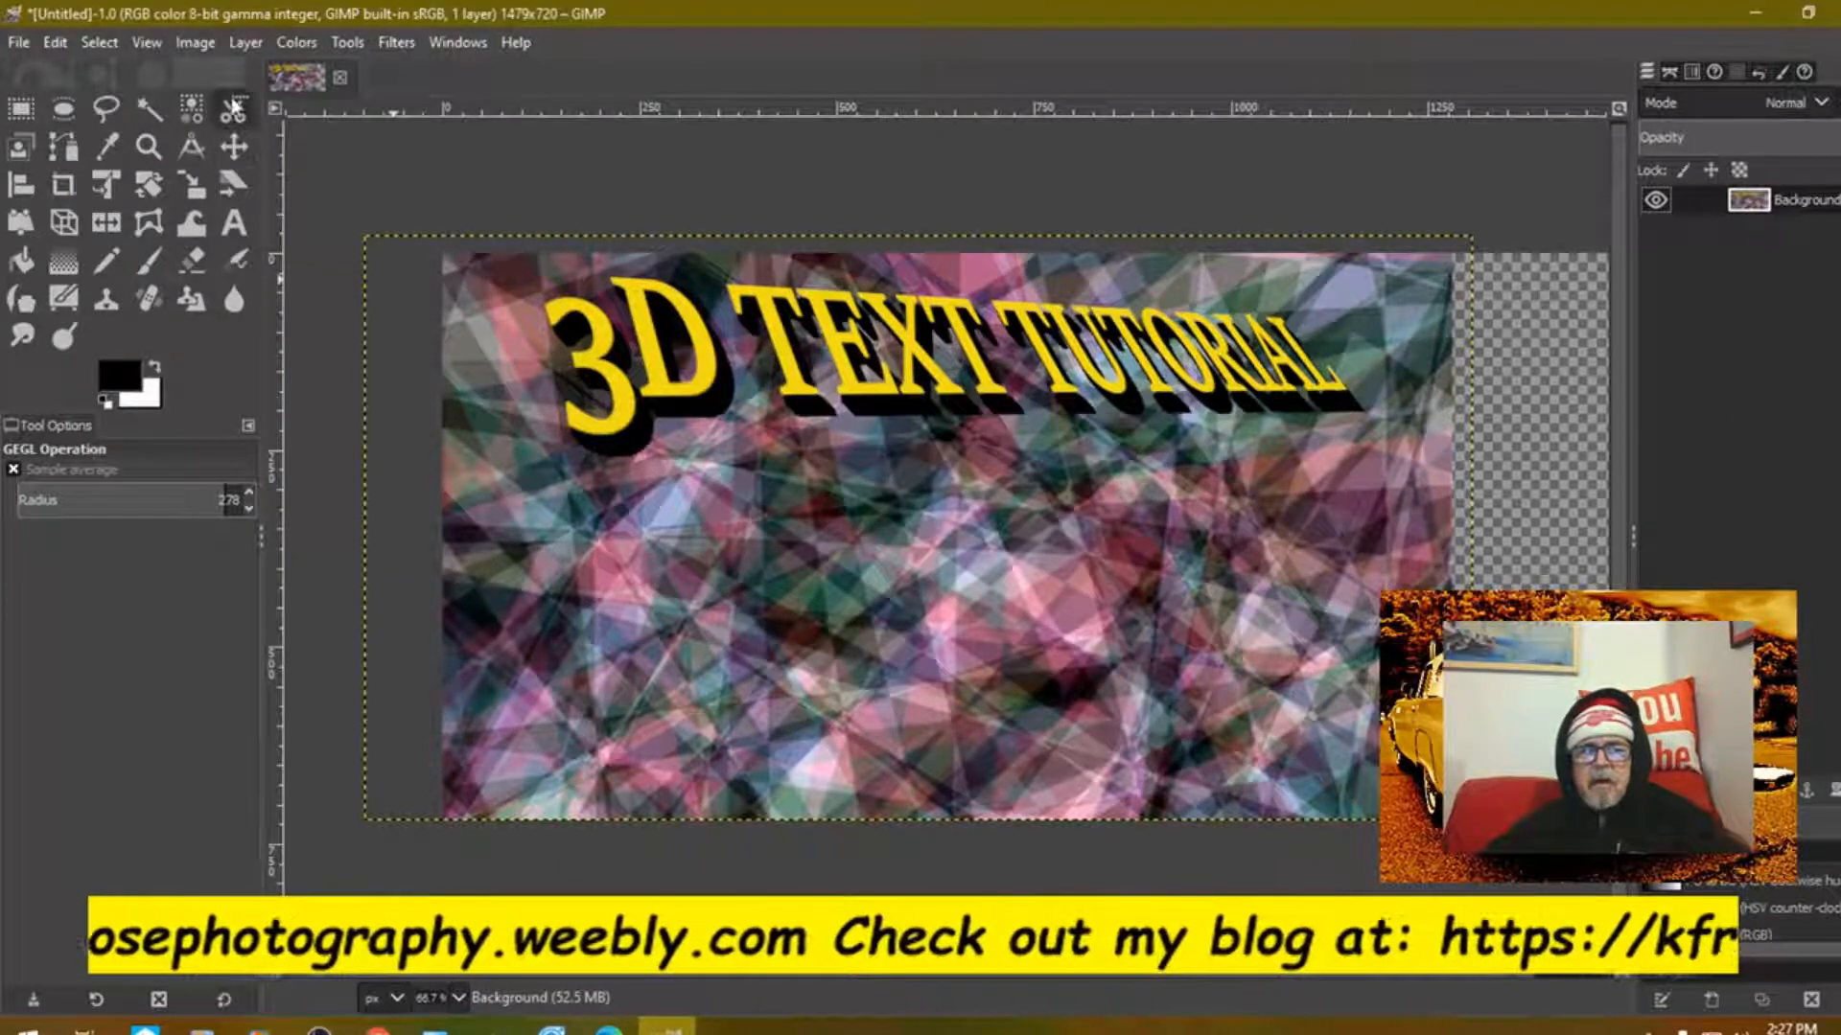
pyautogui.click(200, 43)
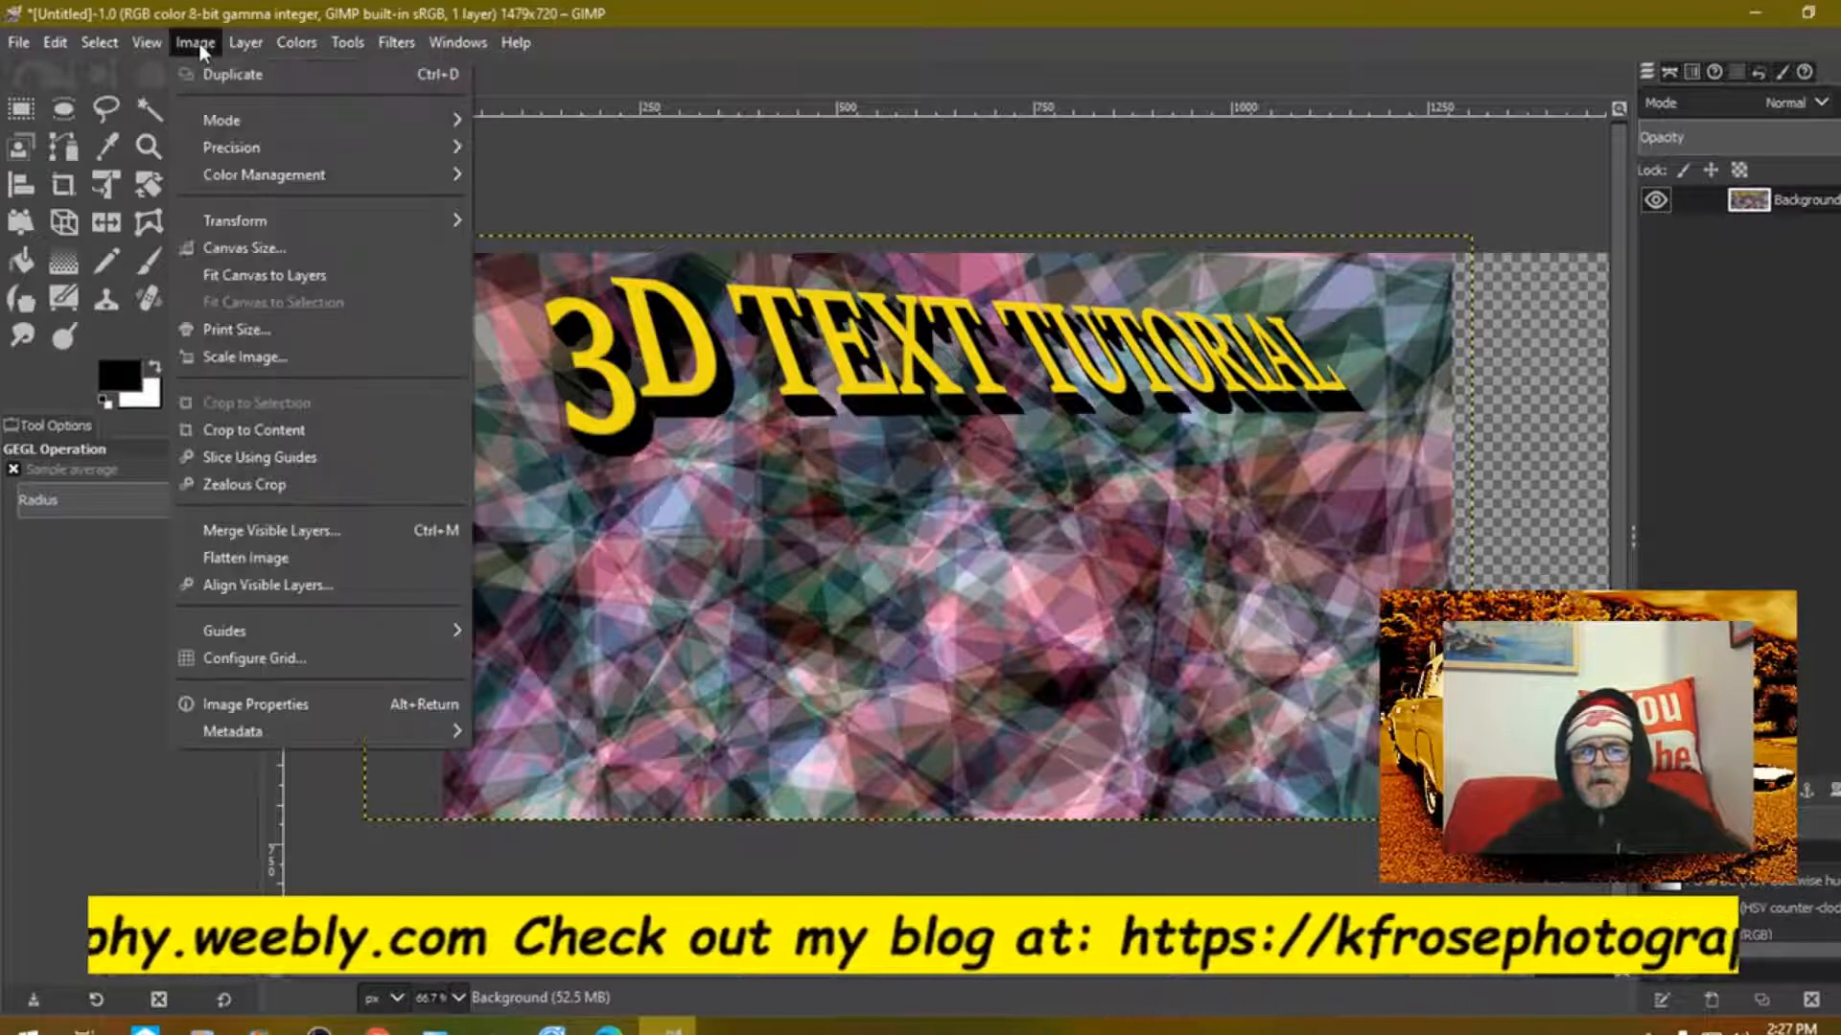
pyautogui.click(255, 558)
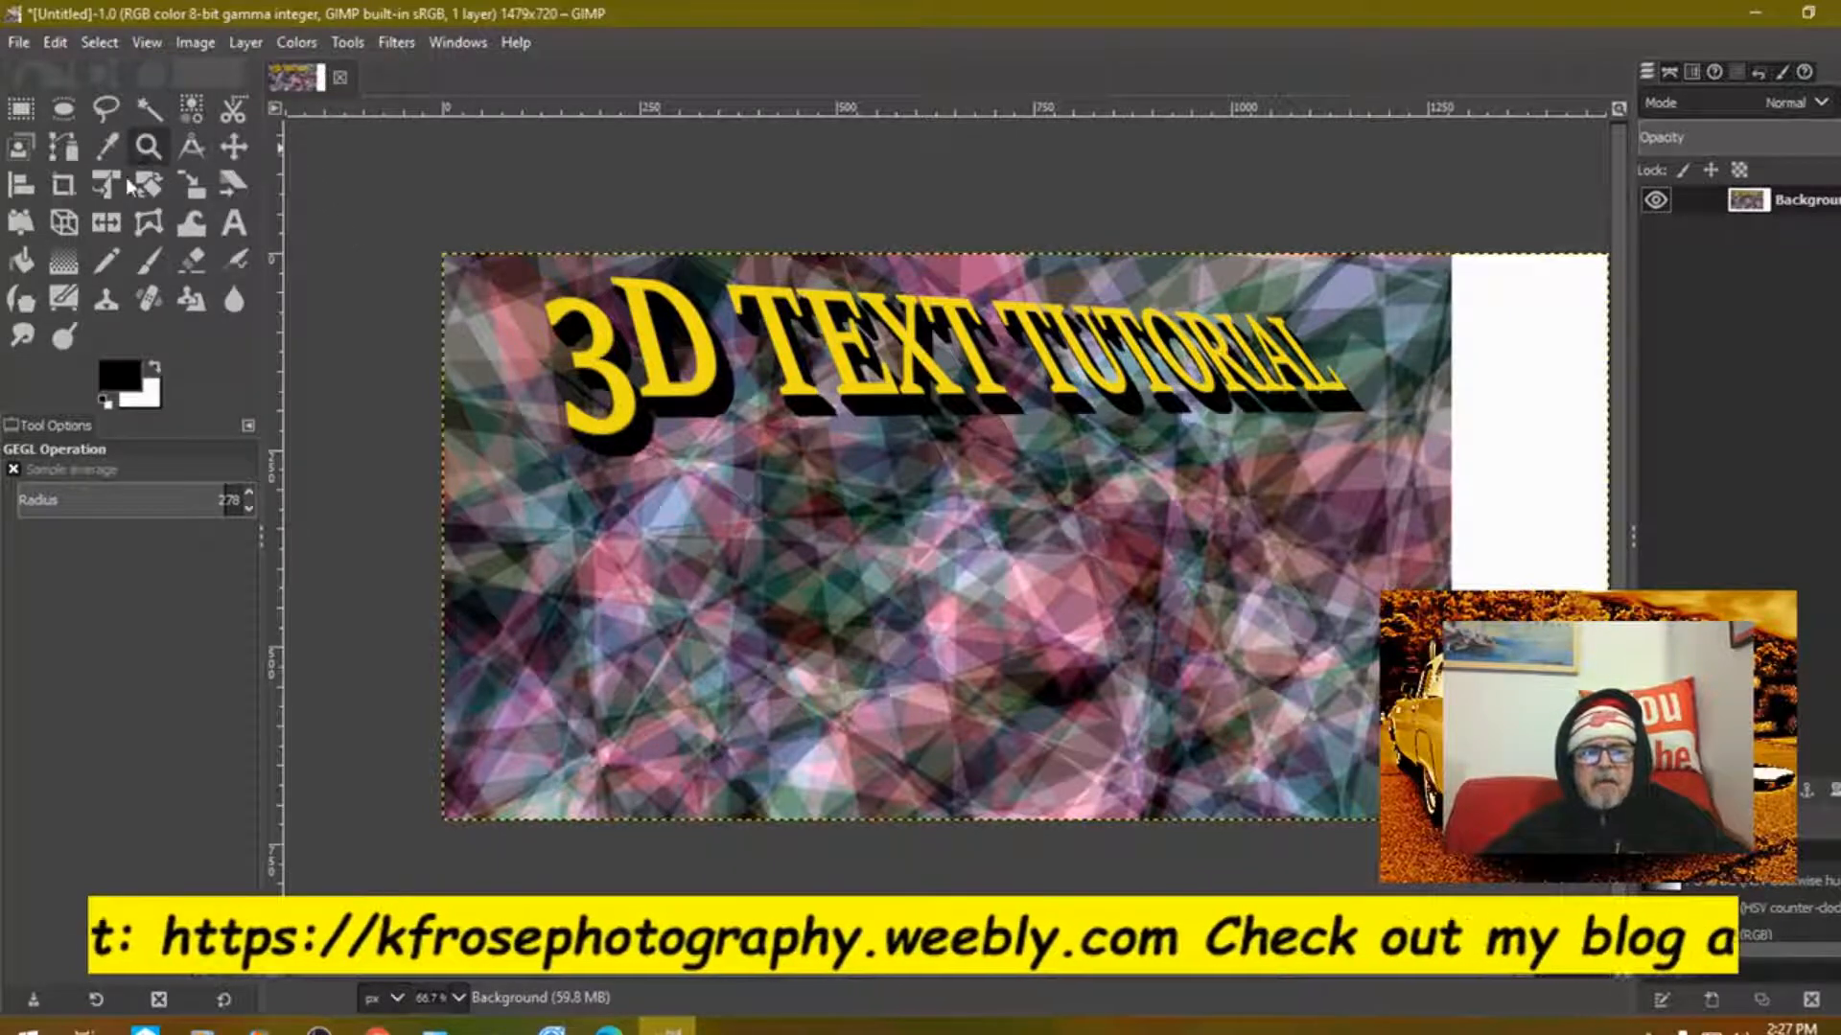
# Step: Crop the image to 1273 × 720 px starting at position 5, 0, cutting off the white strip beside the background
pyautogui.click(63, 186)
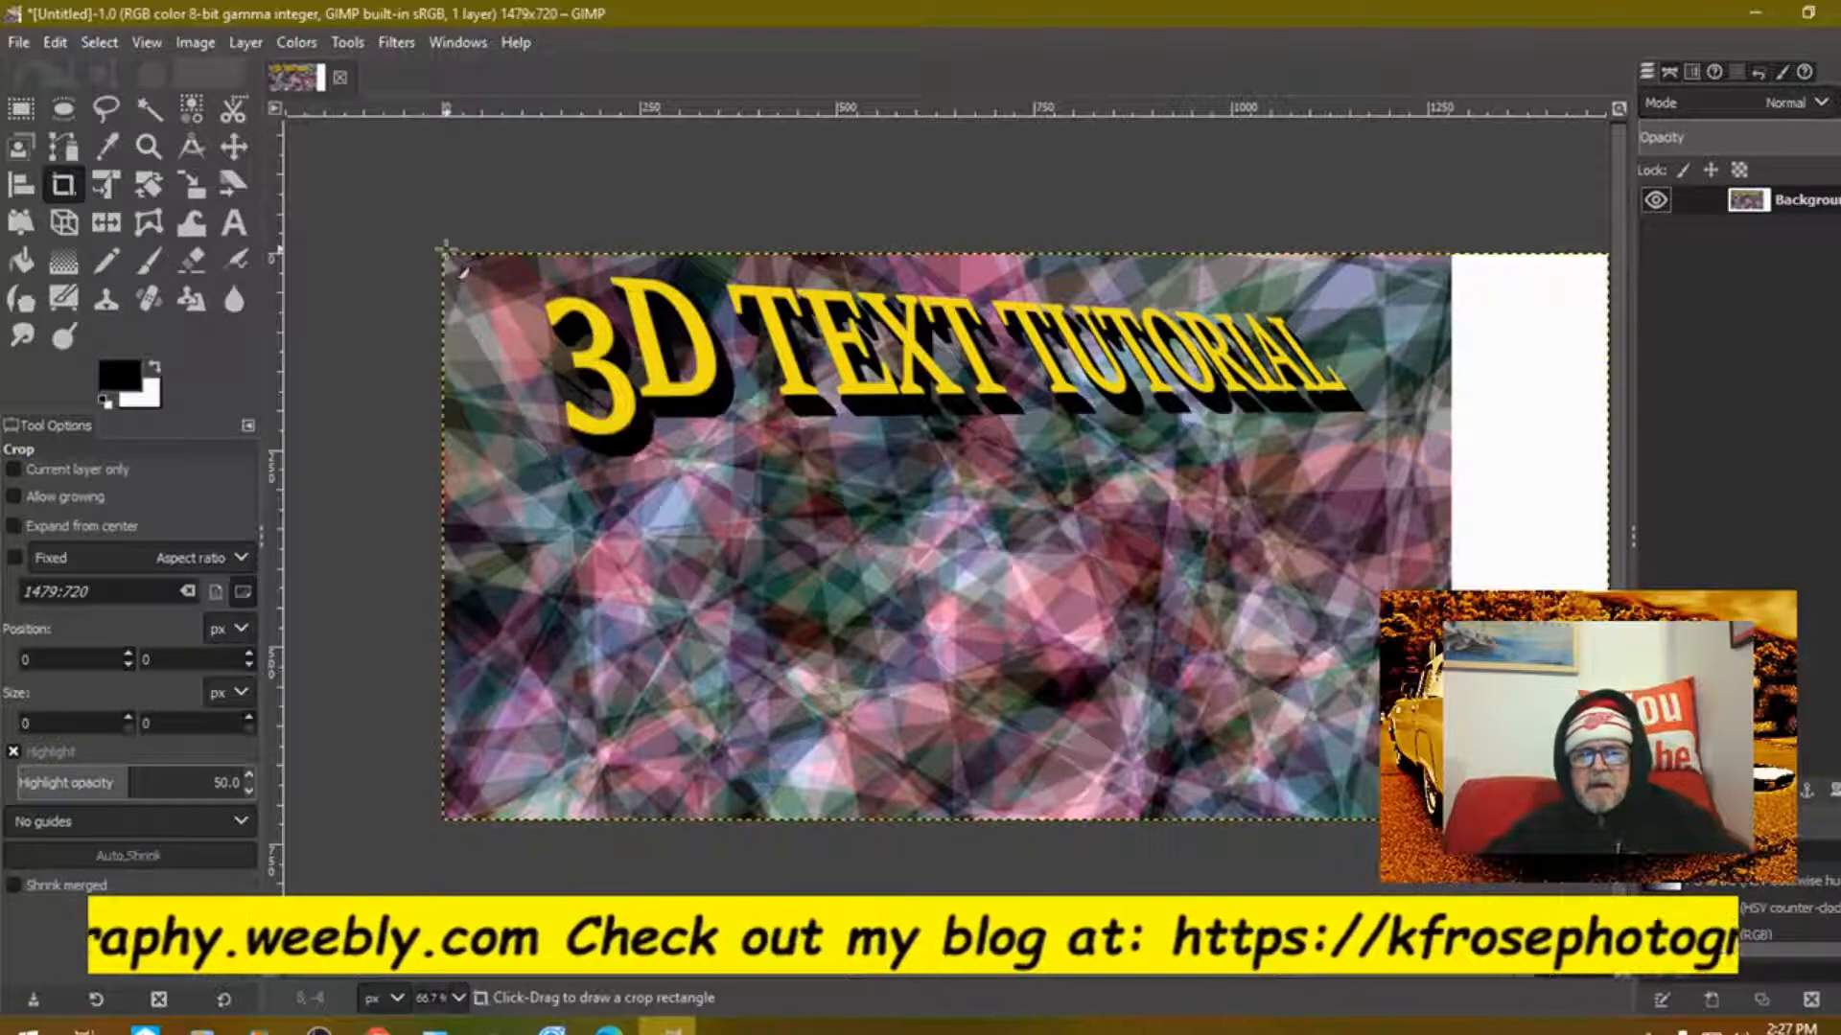
pyautogui.moveTo(447, 255); pyautogui.dragTo(1447, 842)
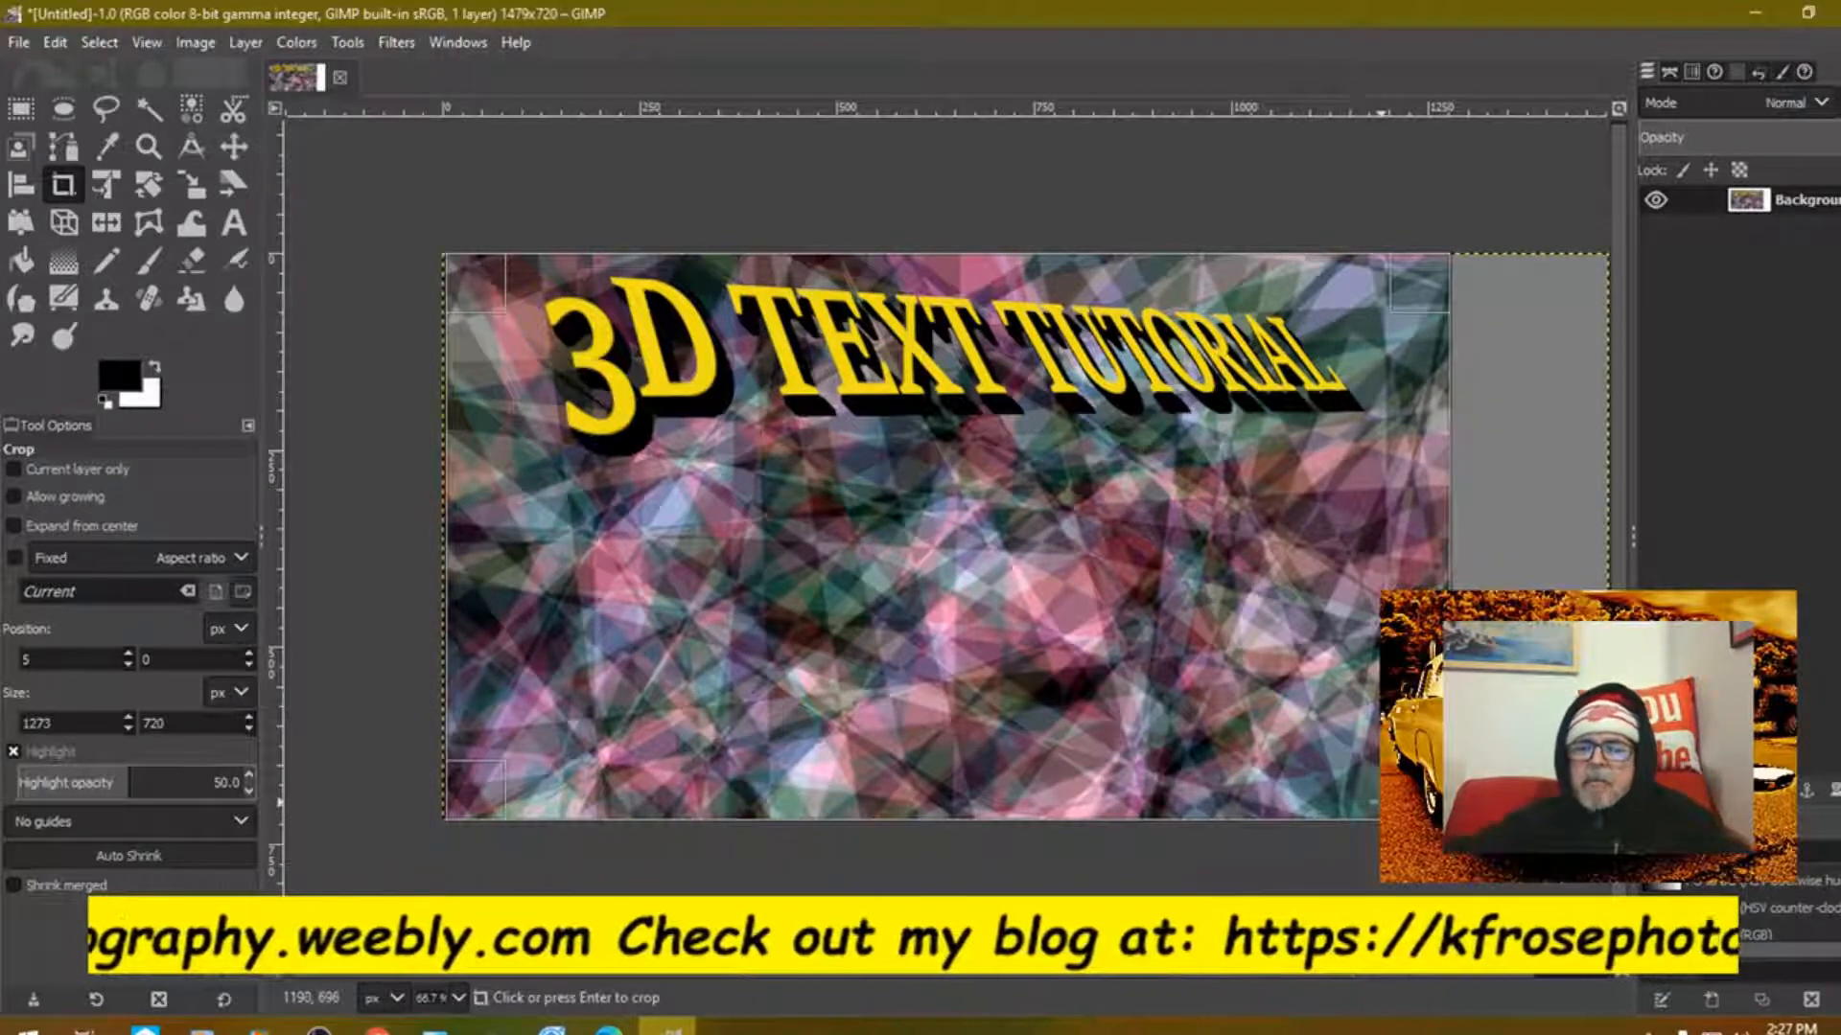
pyautogui.click(1395, 802)
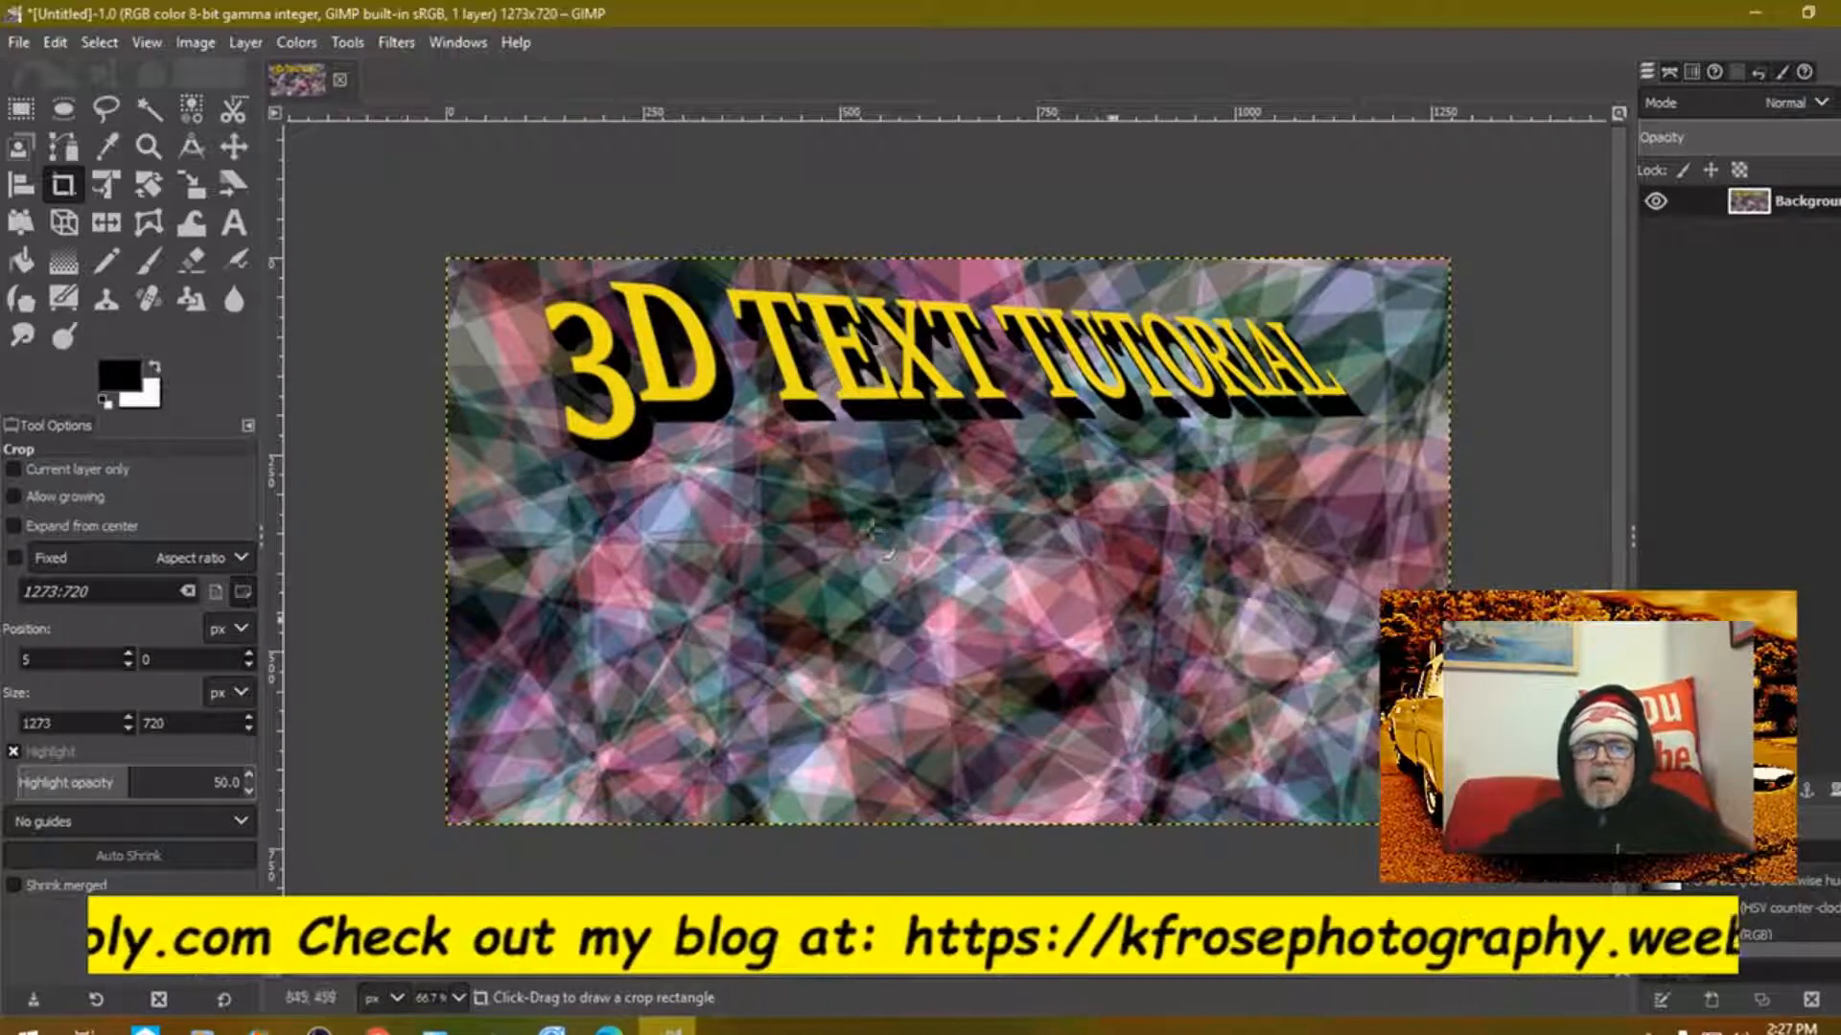
pyautogui.click(20, 109)
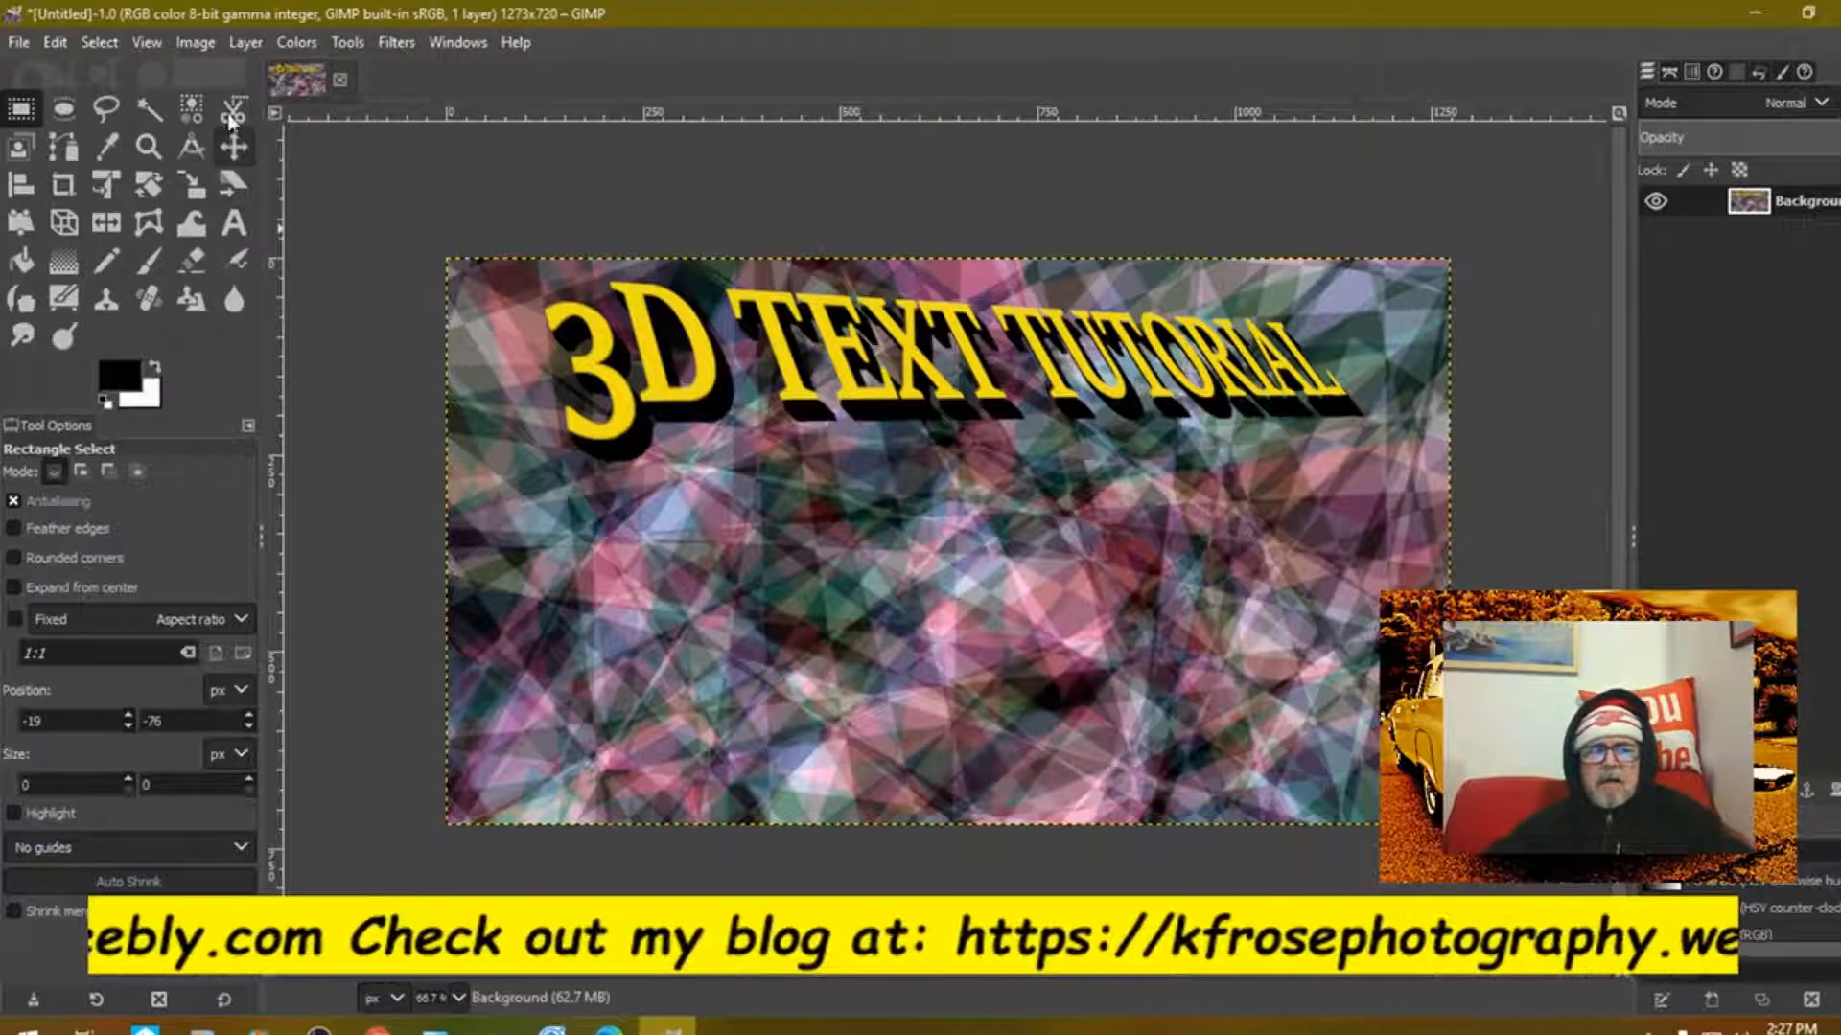
# Step: Scale the image to 1280 × 720 px with width and height unlinked, and flatten it
pyautogui.click(199, 40)
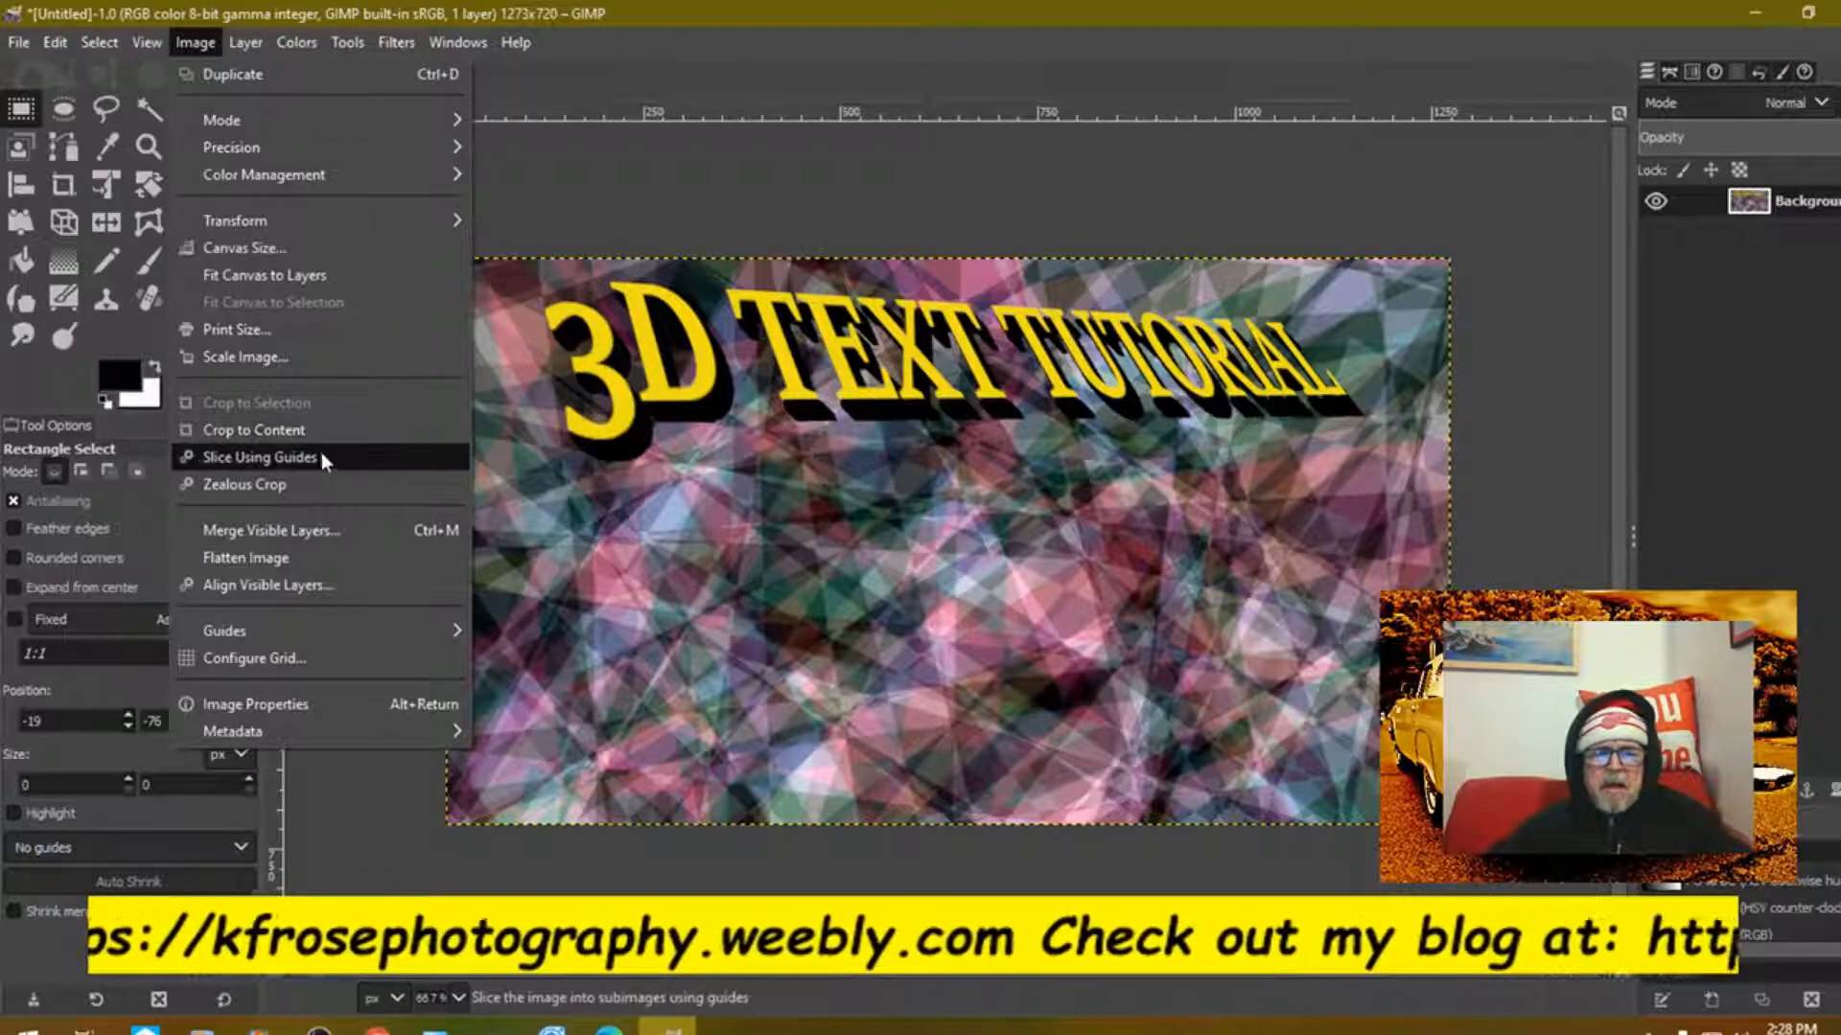
pyautogui.click(296, 361)
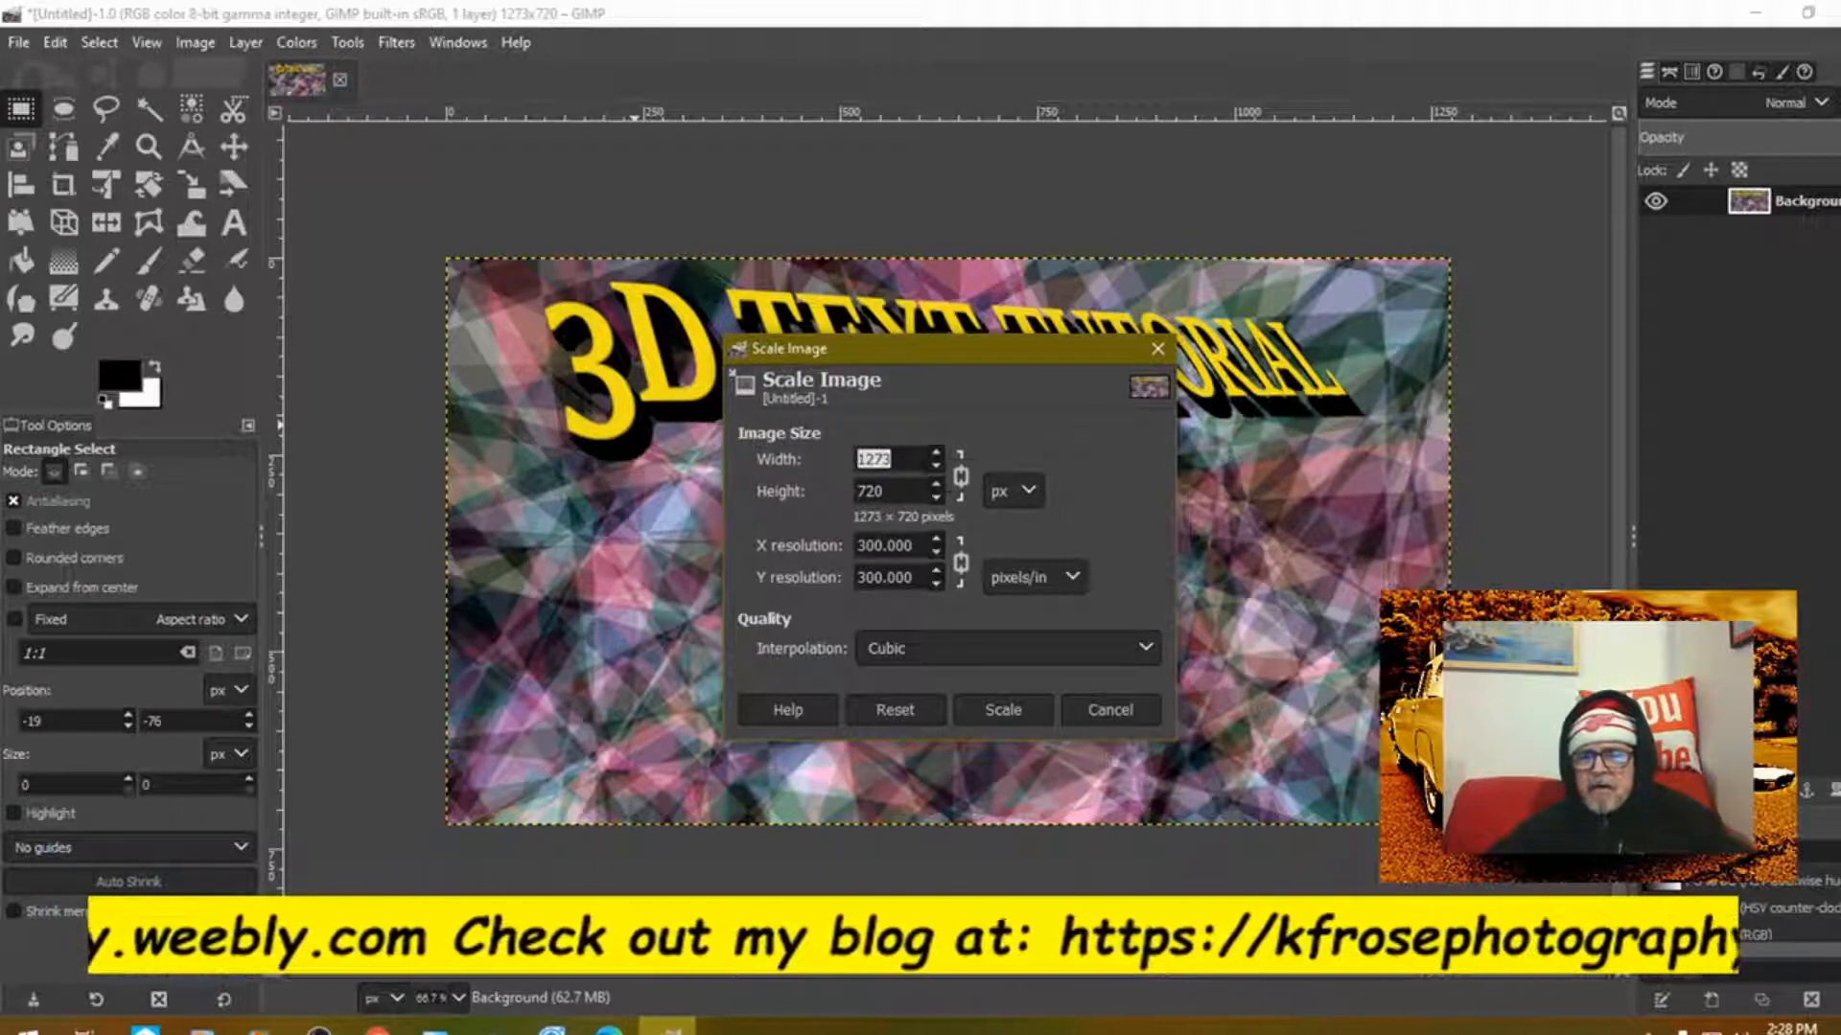
pyautogui.click(936, 453)
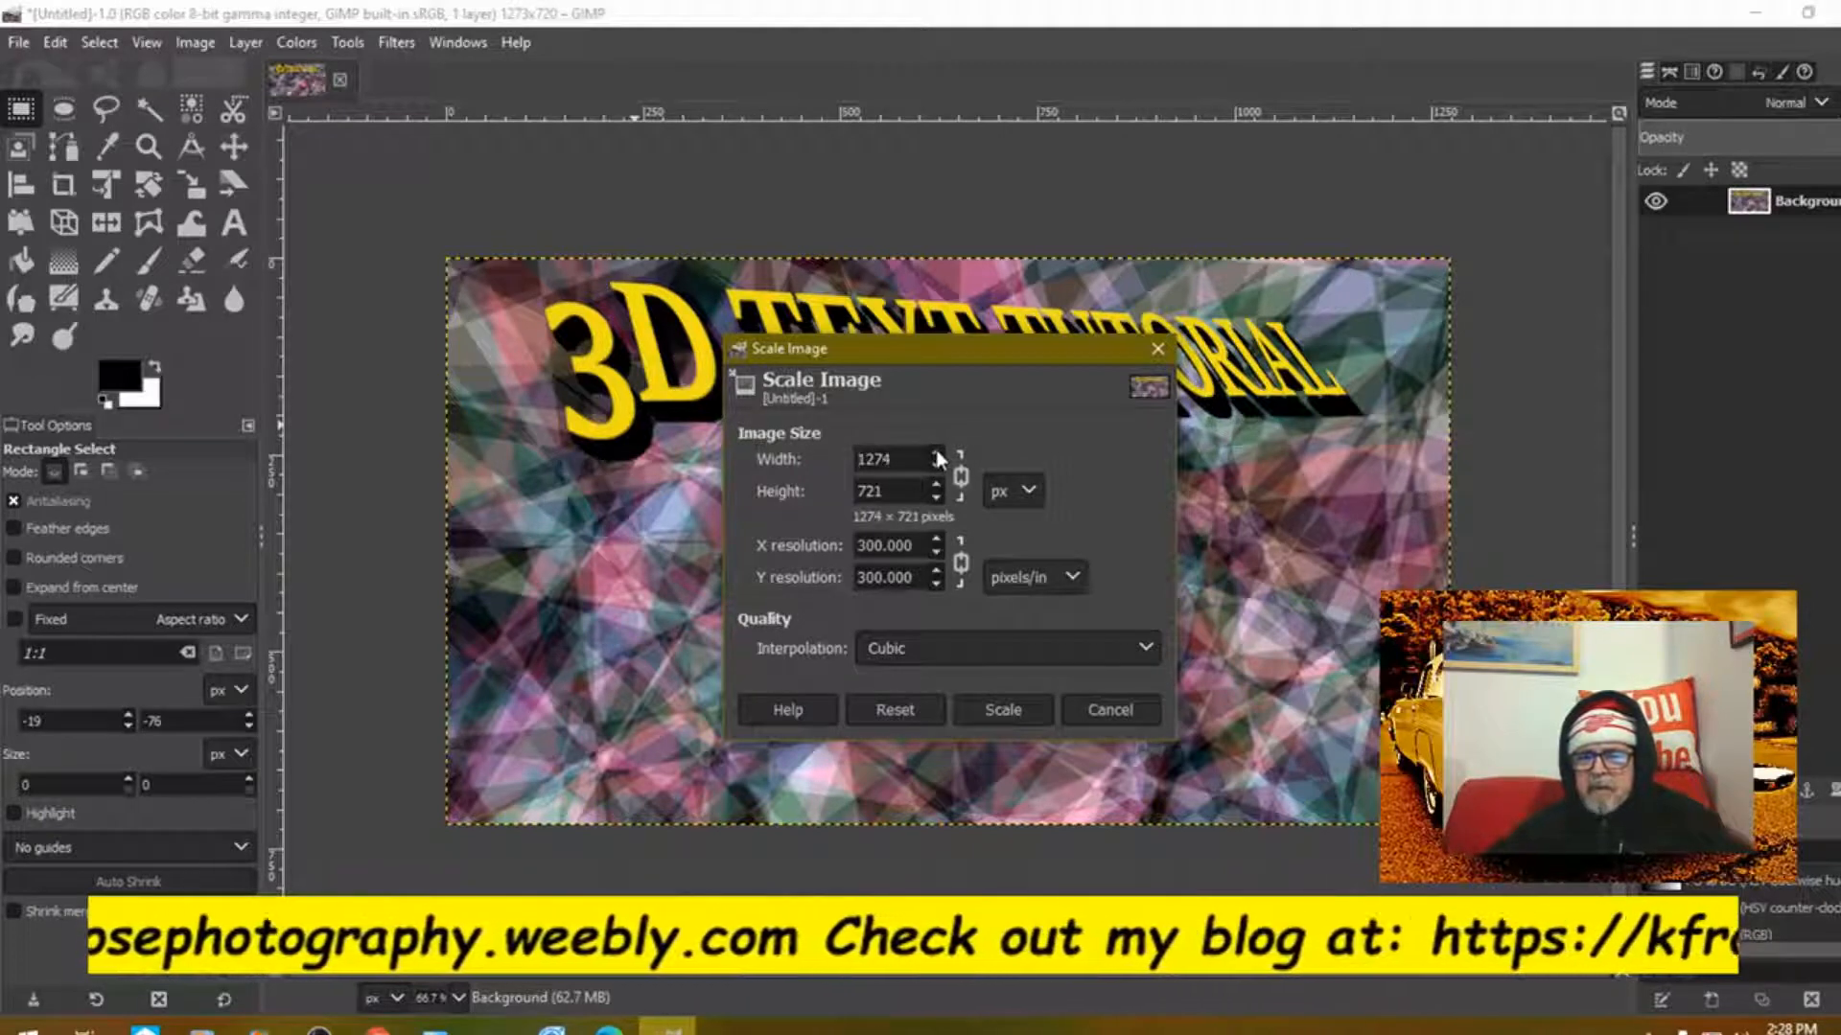
pyautogui.click(936, 453)
pyautogui.click(935, 466)
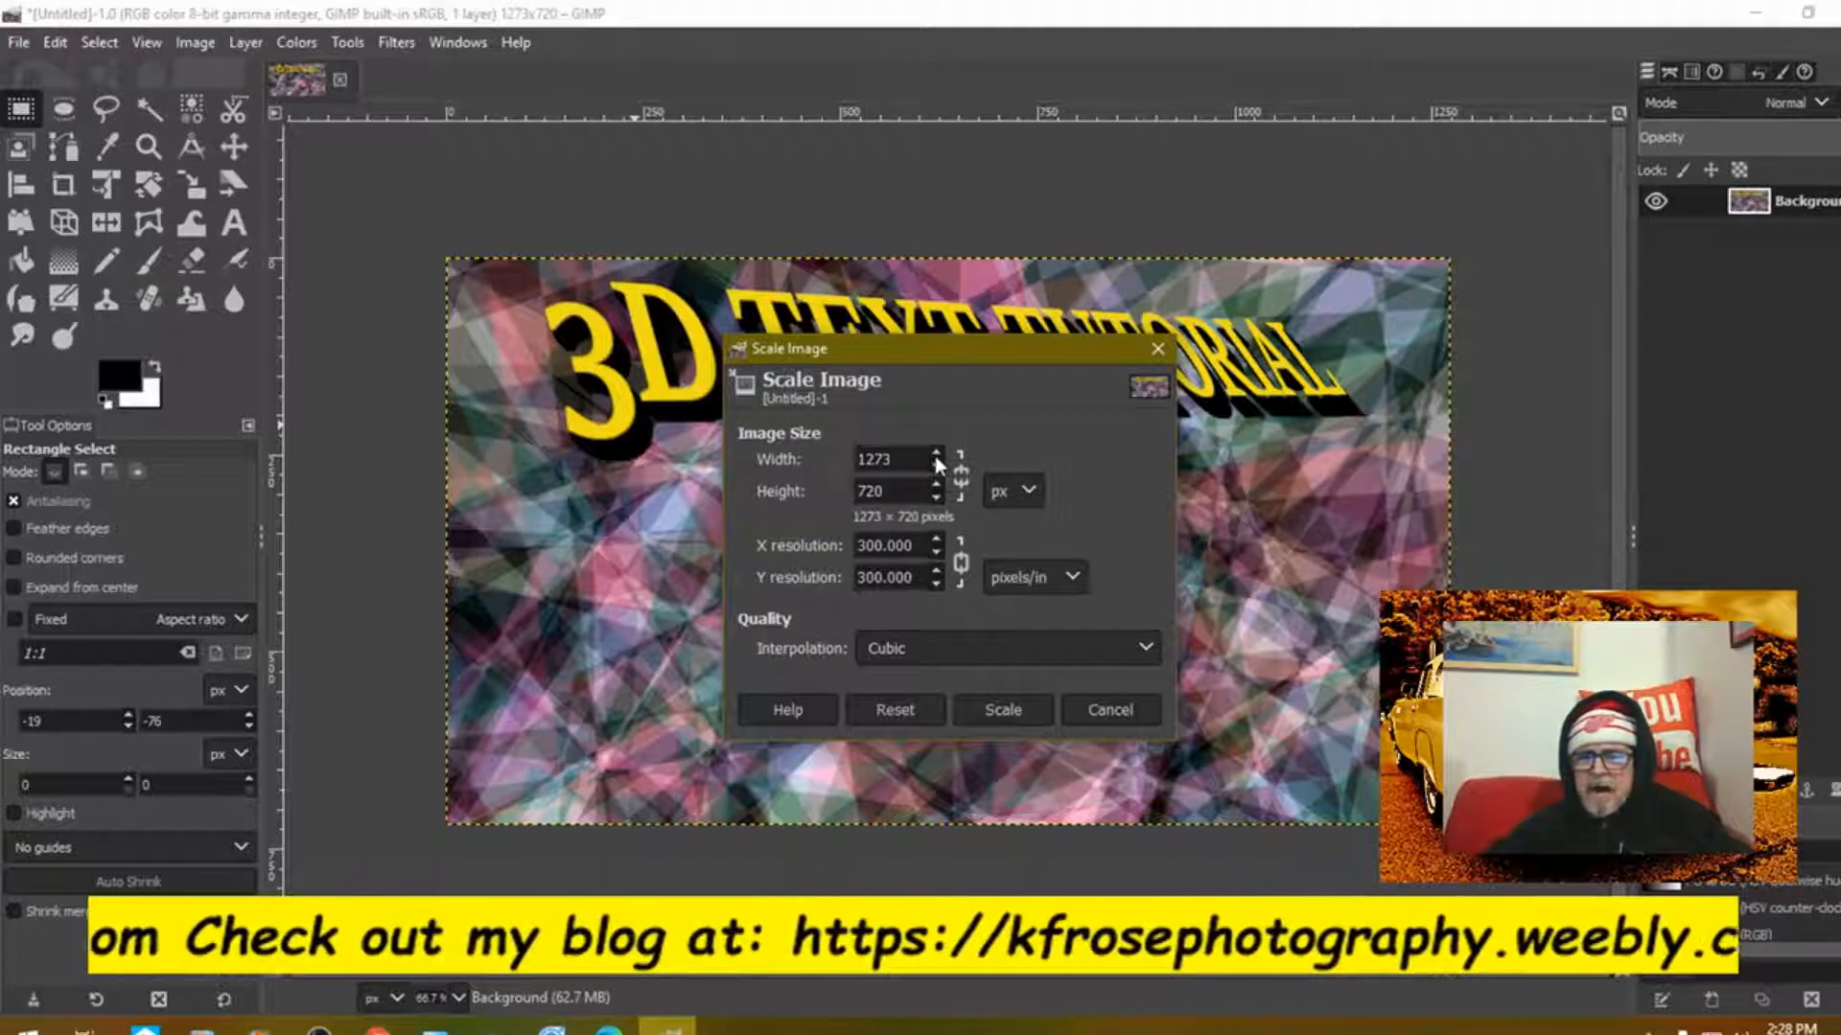
pyautogui.click(936, 453)
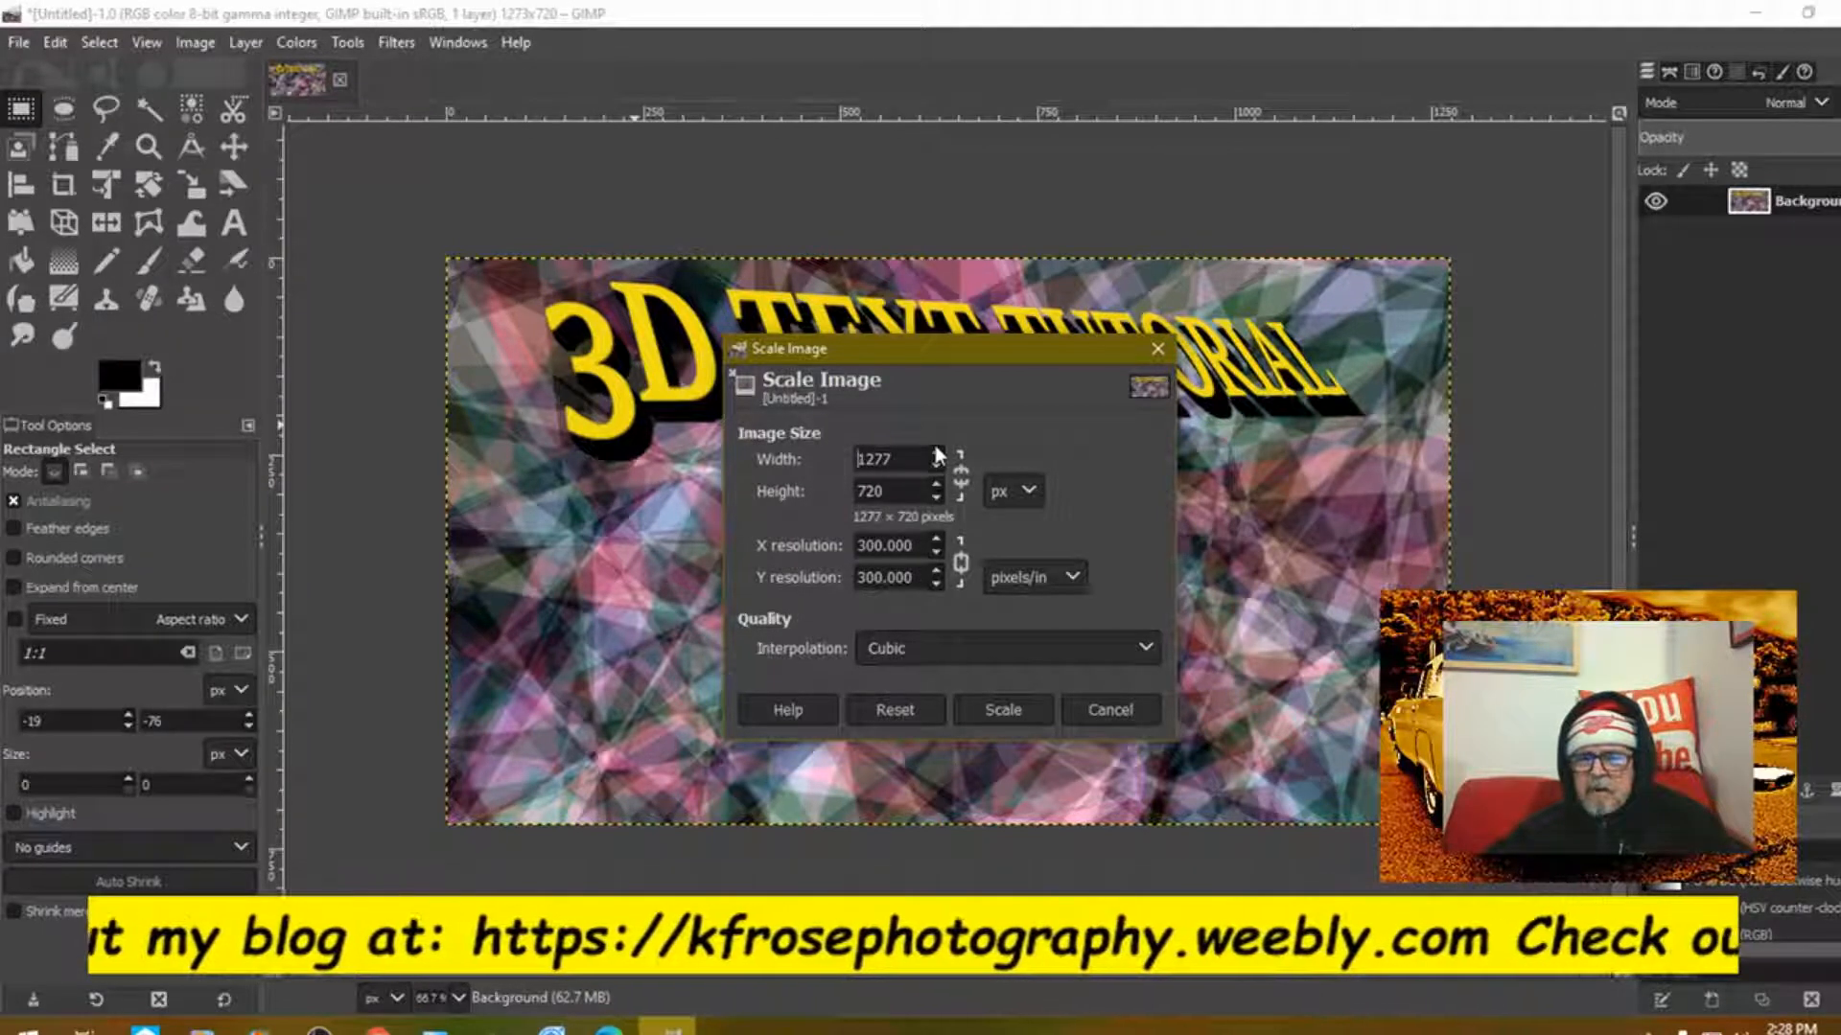
pyautogui.click(937, 452)
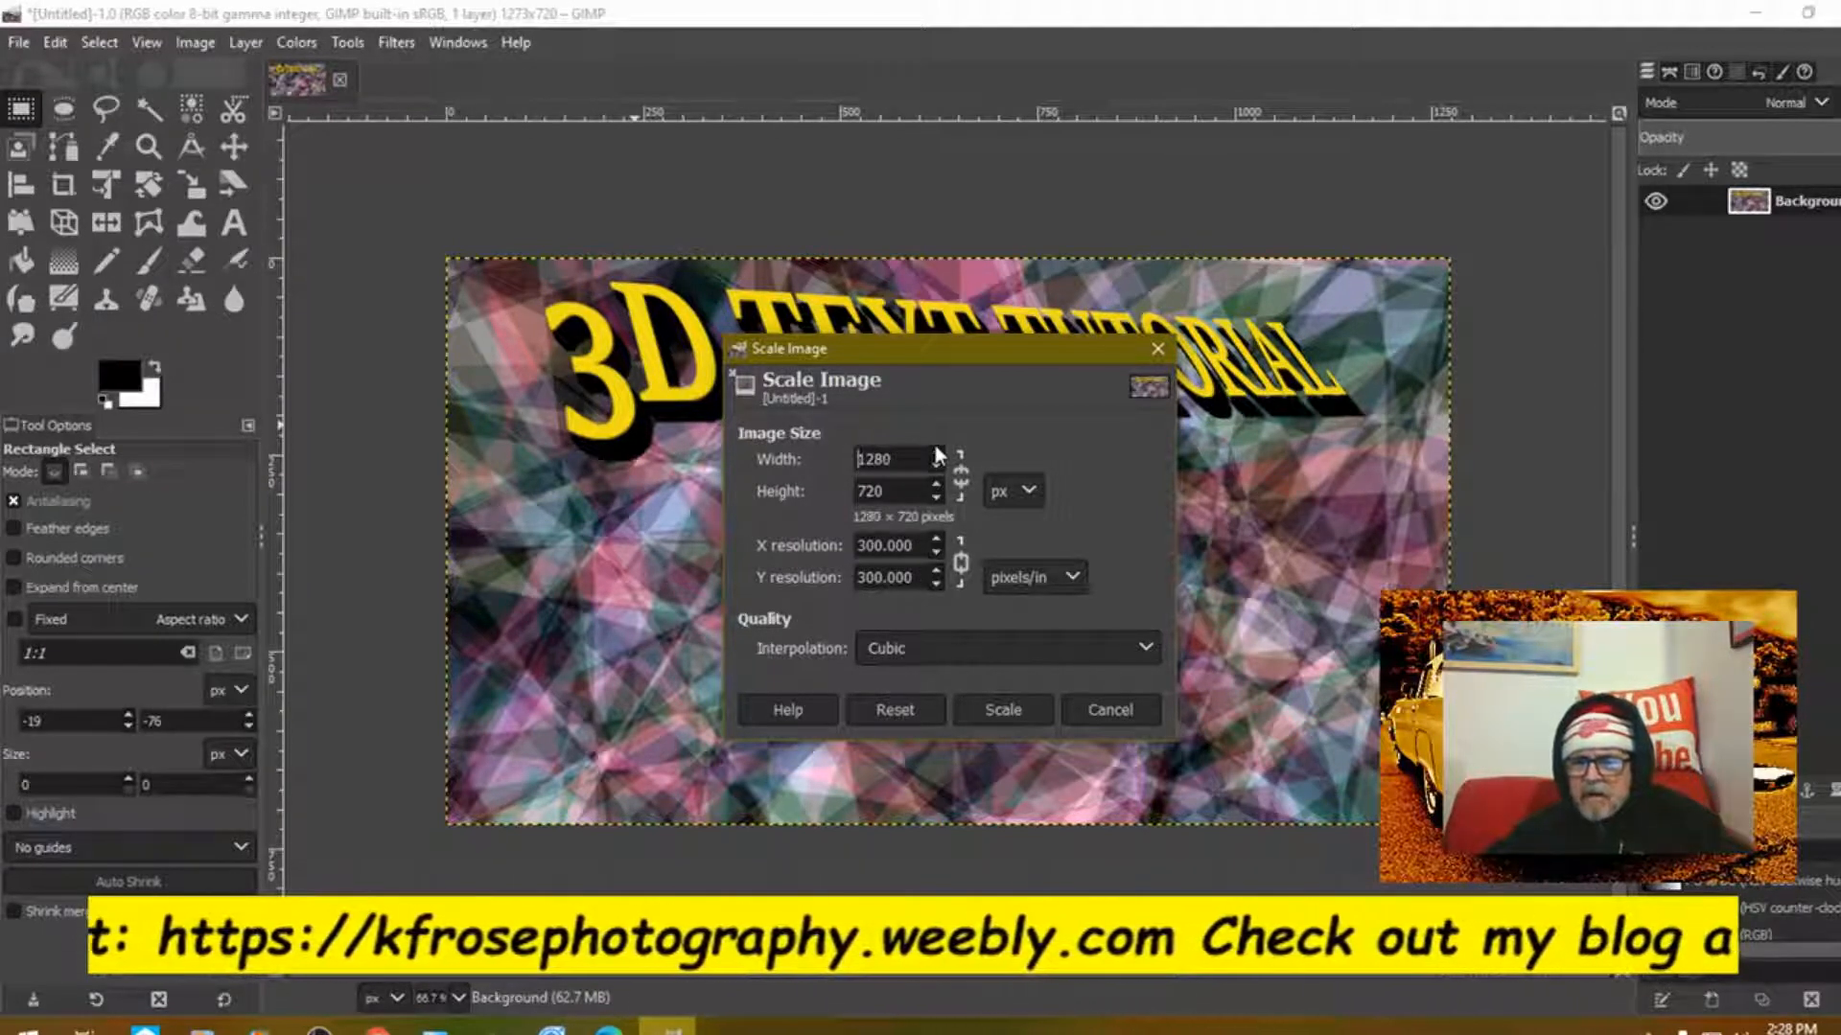
pyautogui.click(1039, 709)
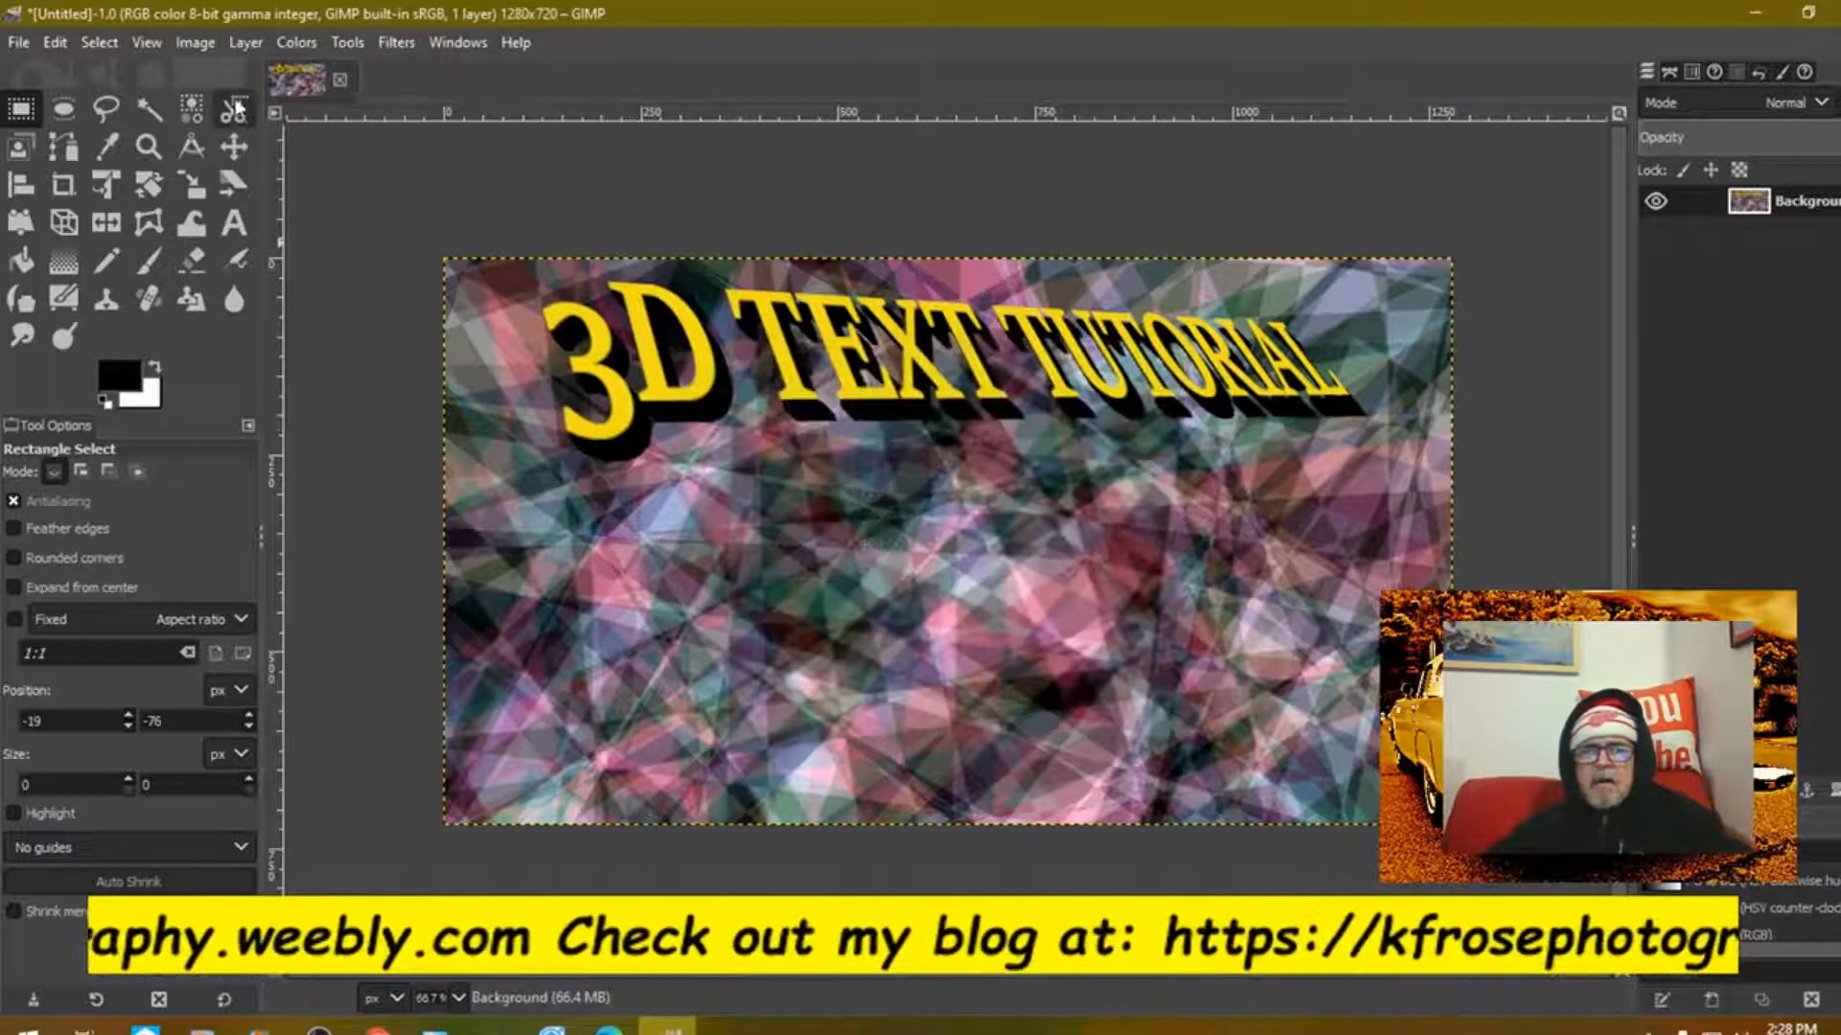
pyautogui.click(204, 42)
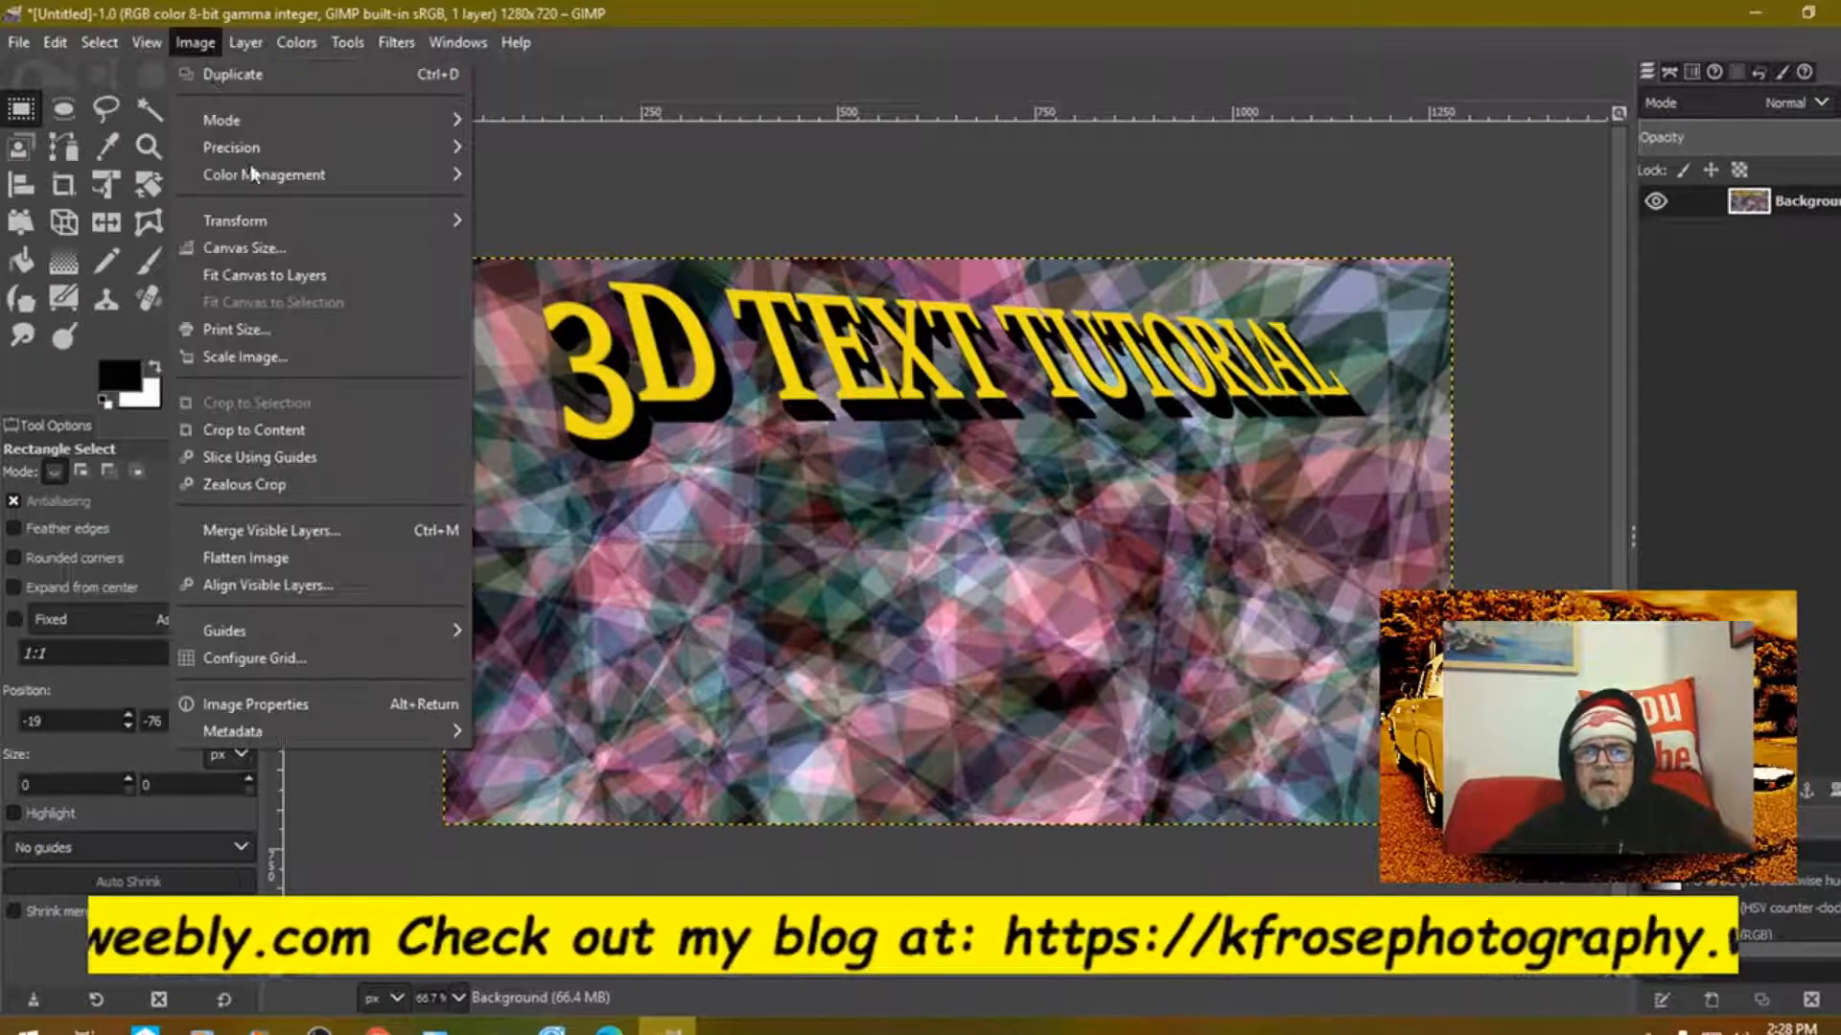
pyautogui.click(272, 557)
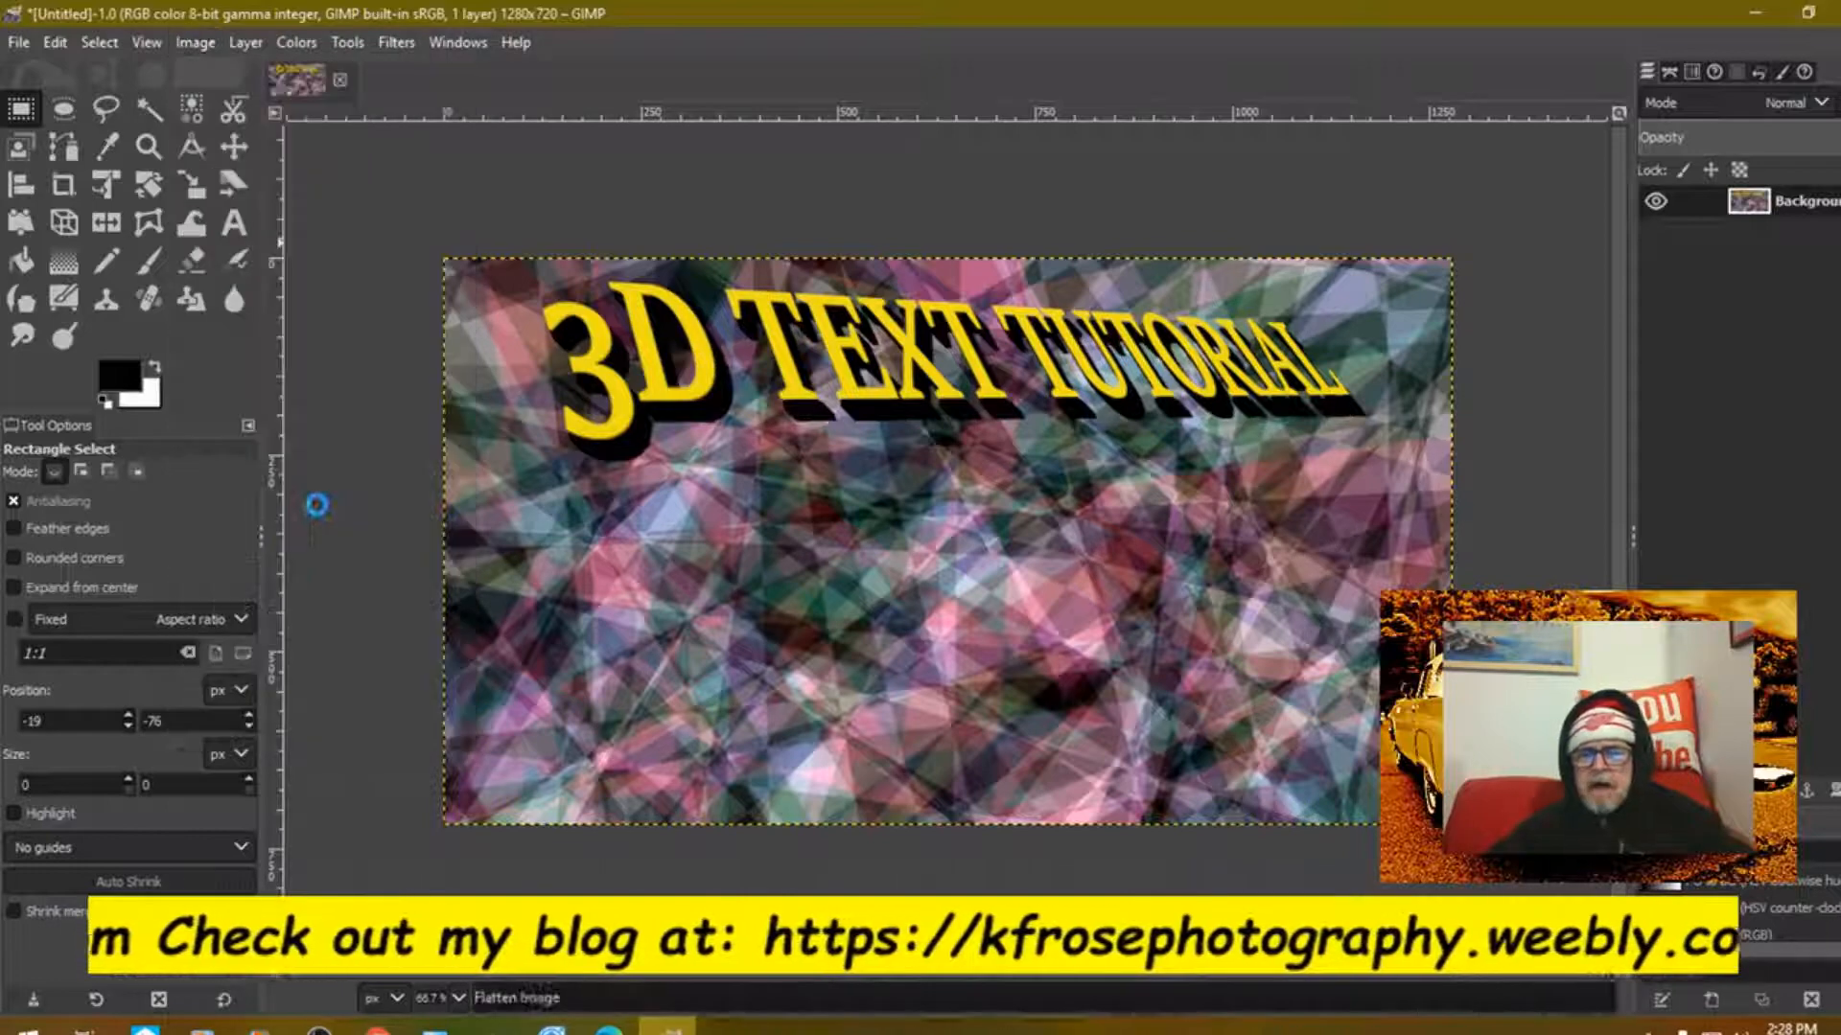
# Step: Start saving the image as a new file in the Desktop folder, with all files shown
pyautogui.click(19, 42)
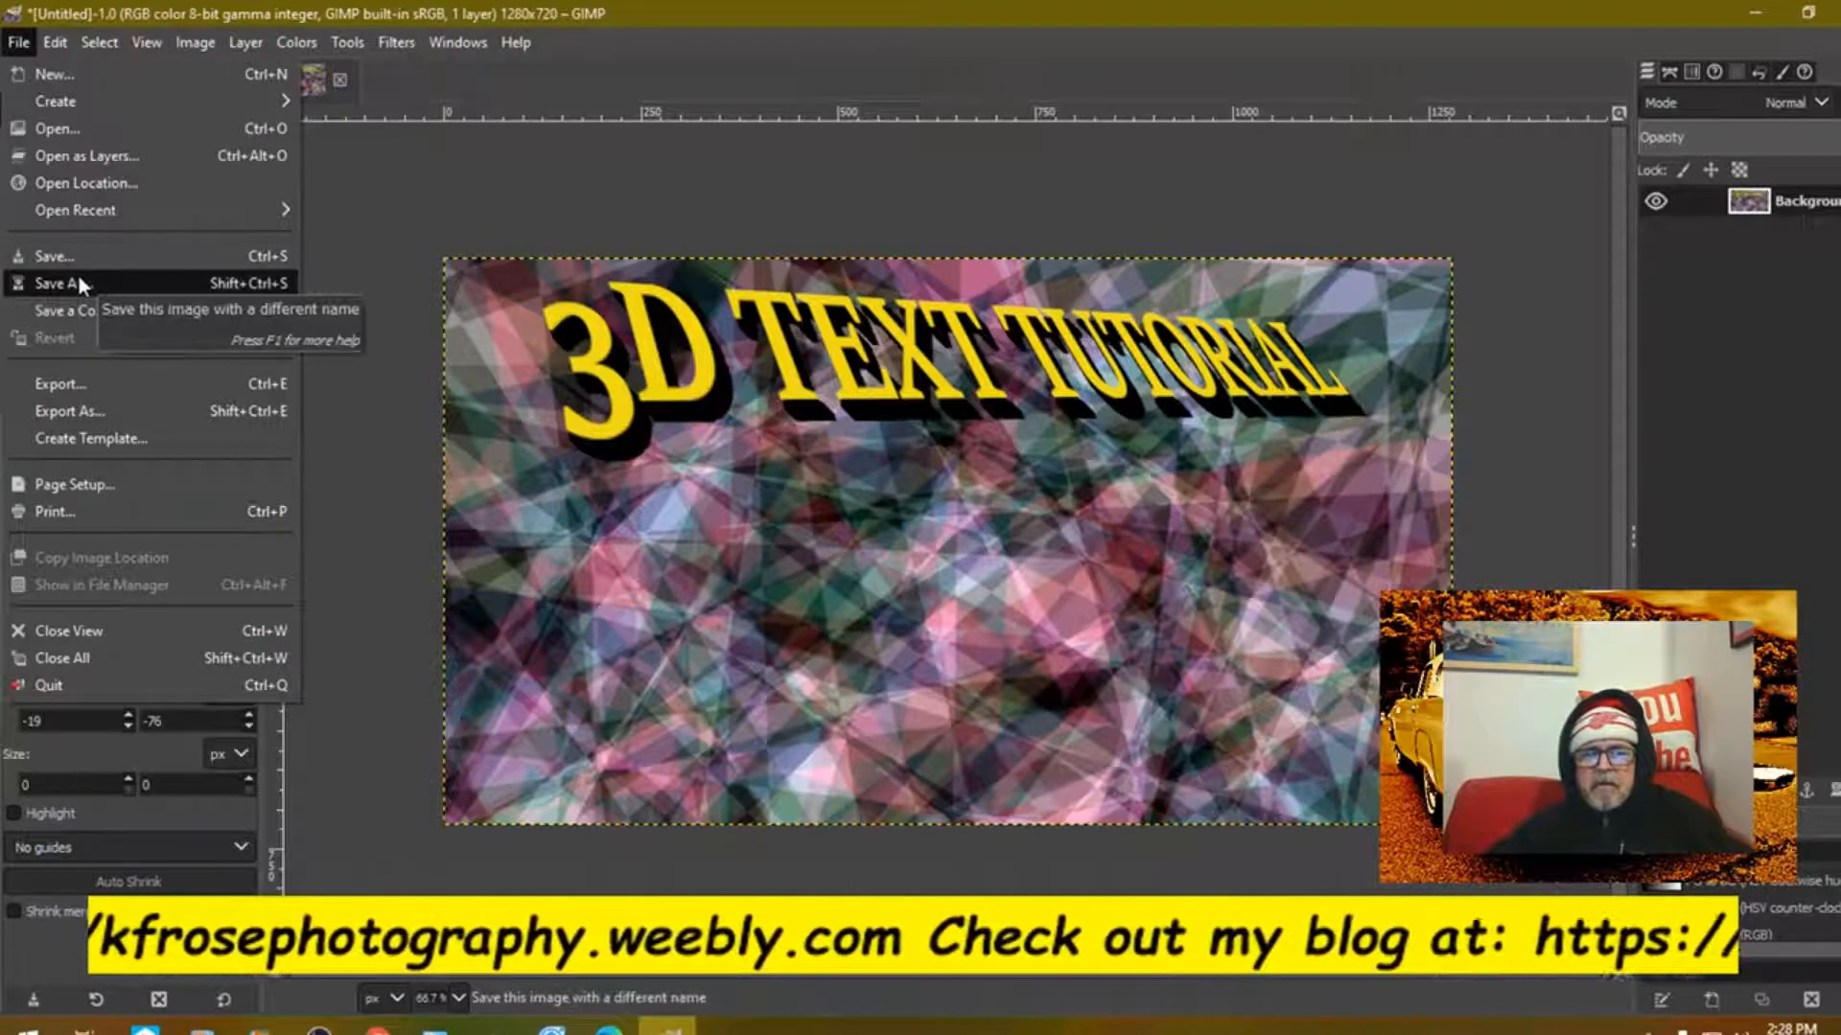
pyautogui.click(75, 281)
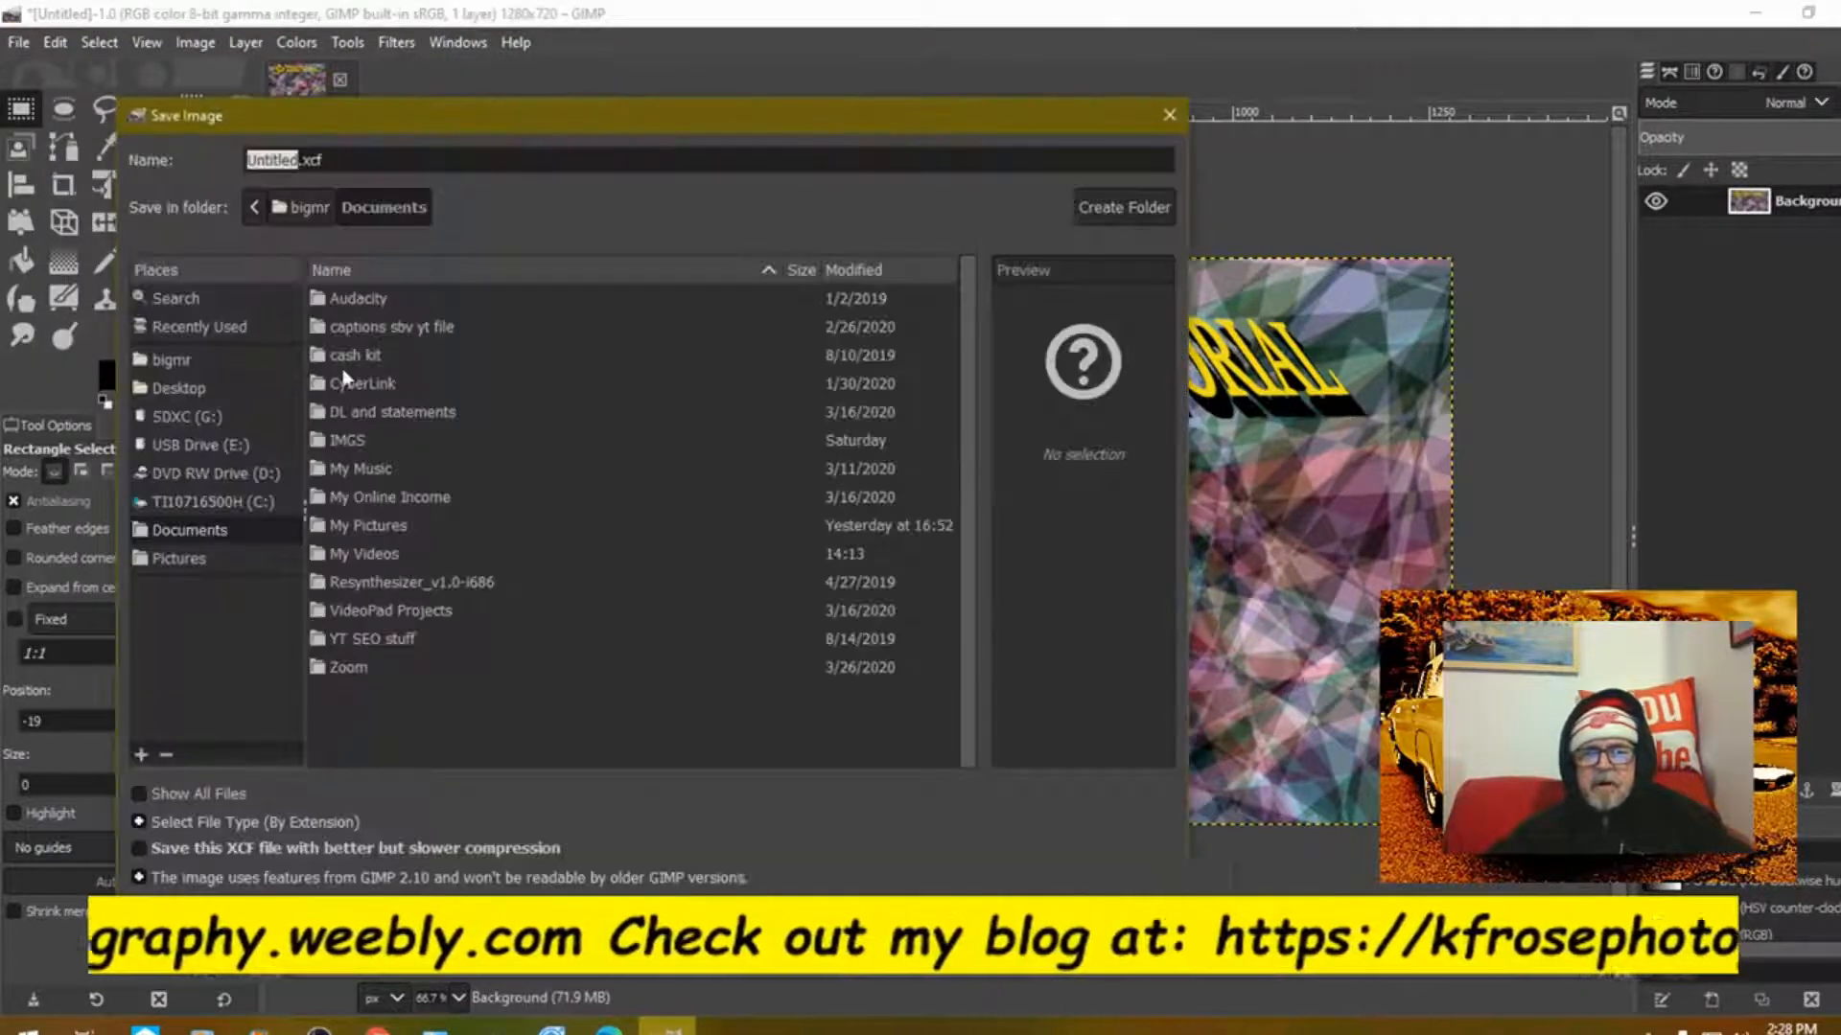
pyautogui.click(200, 393)
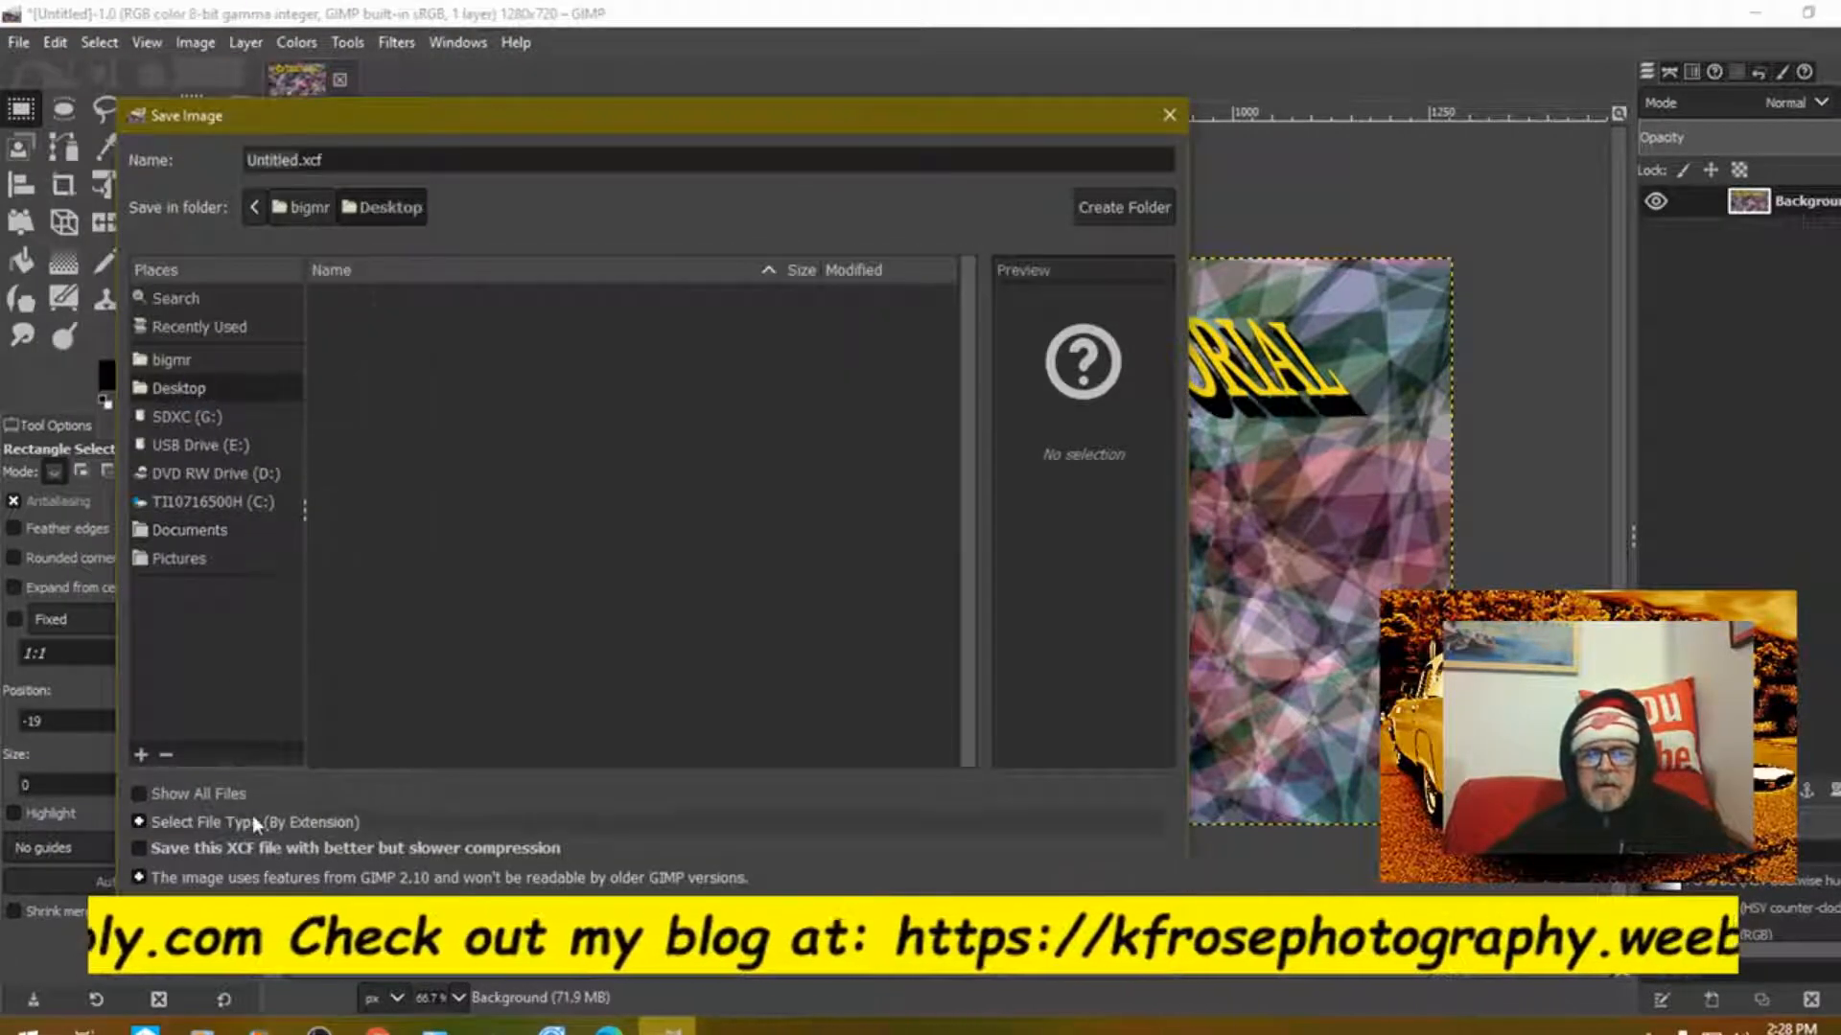
pyautogui.click(140, 794)
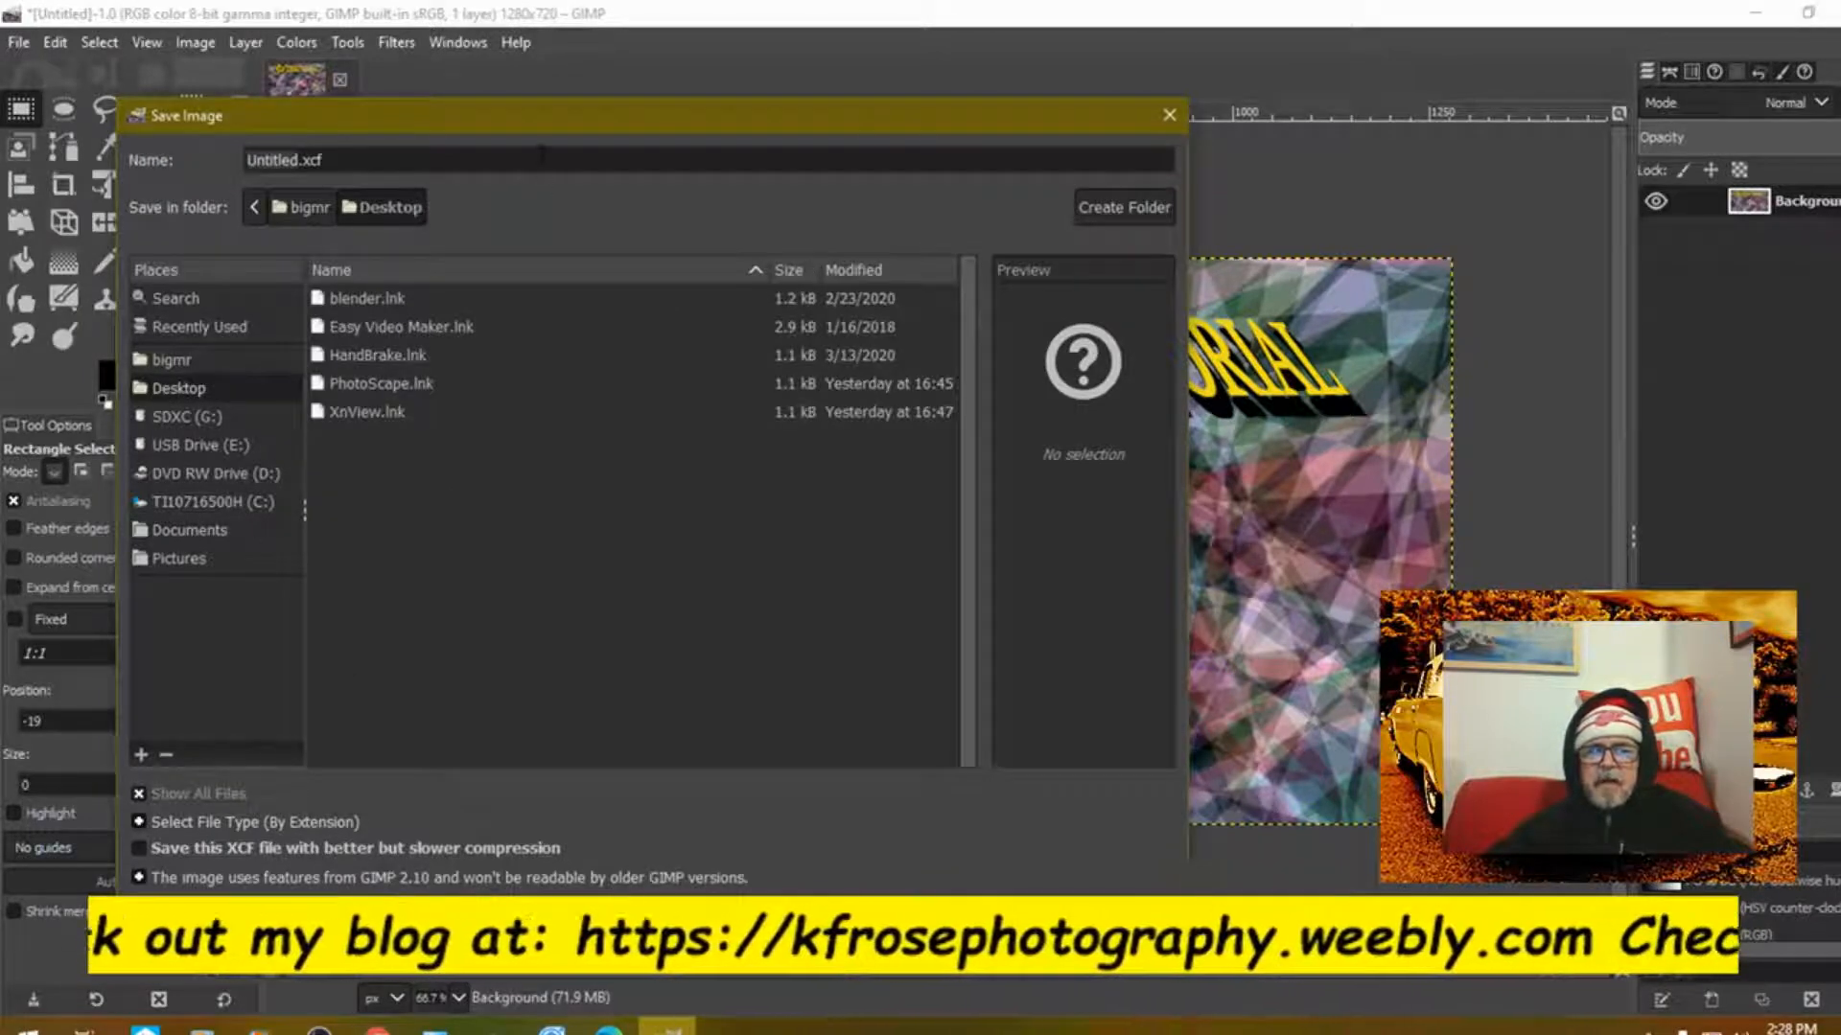
# Step: Name the file 3D test.xcf and save it
pyautogui.click(543, 158)
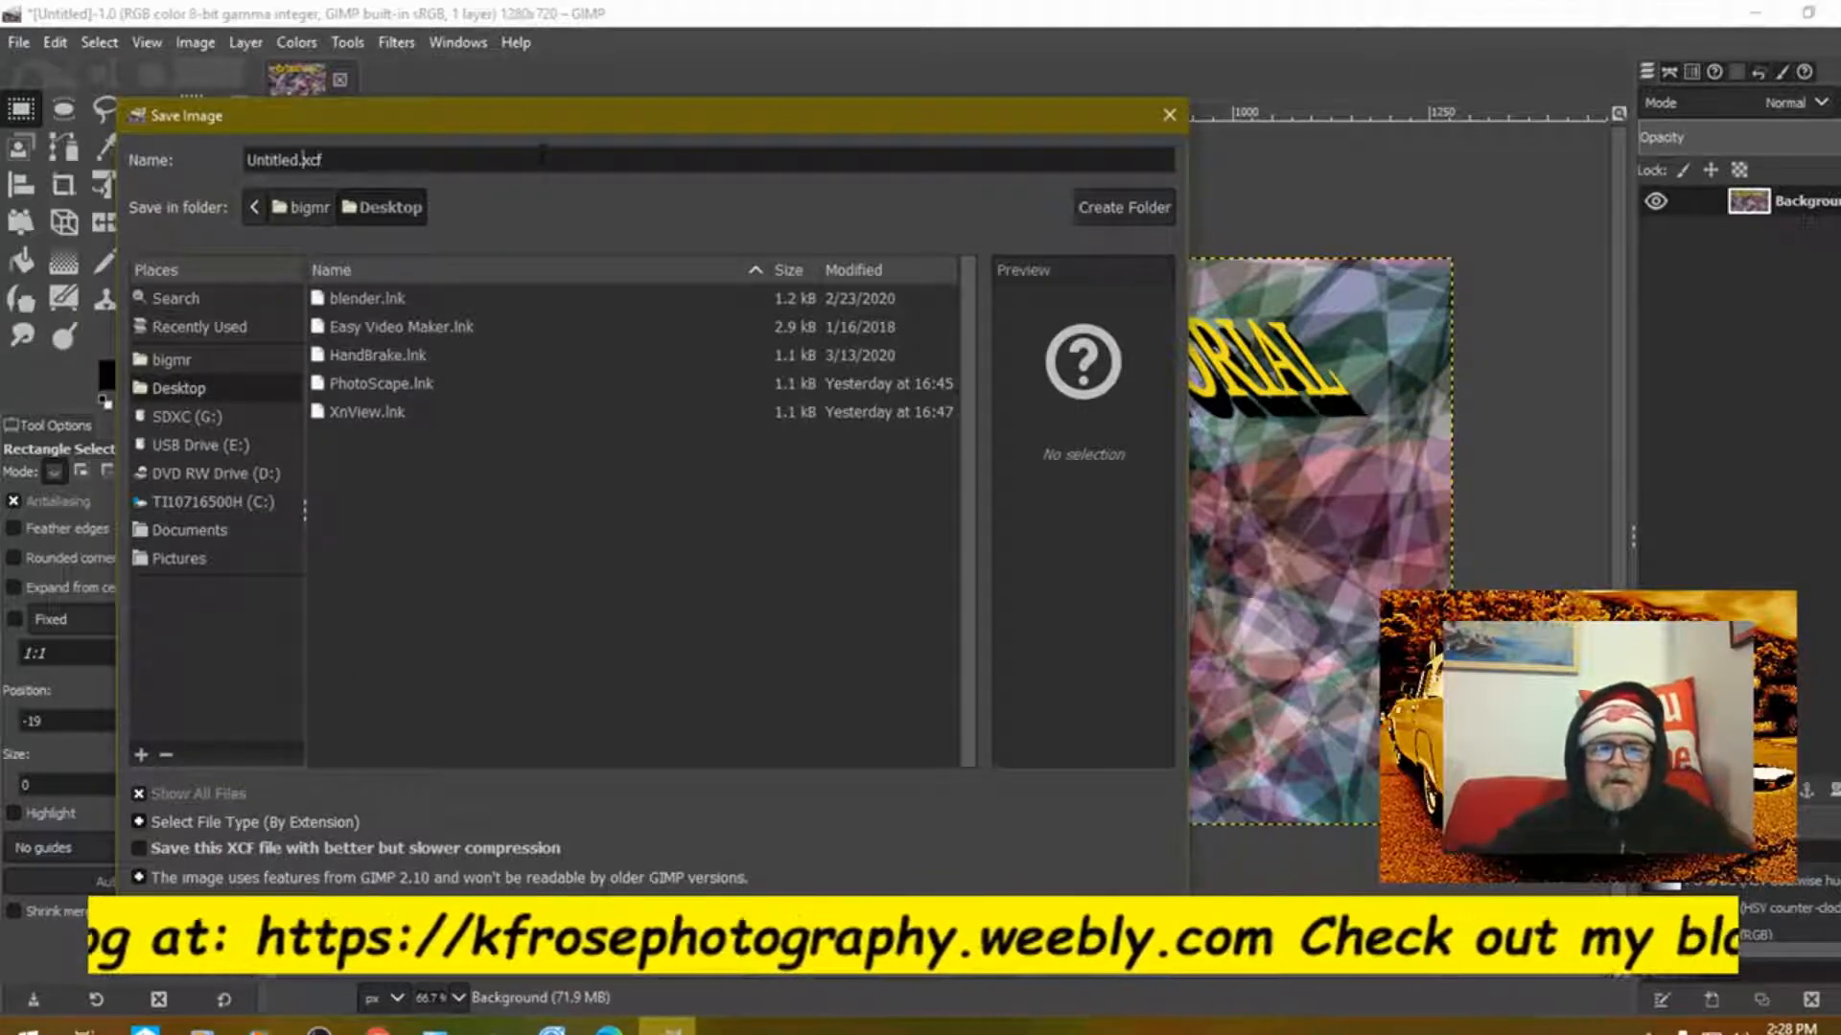
pyautogui.press('Left')
pyautogui.press('Left')
pyautogui.press('Left')
pyautogui.press('Left')
pyautogui.press('Left')
pyautogui.press('Left')
pyautogui.press('Left')
pyautogui.press('Left')
pyautogui.press('Left')
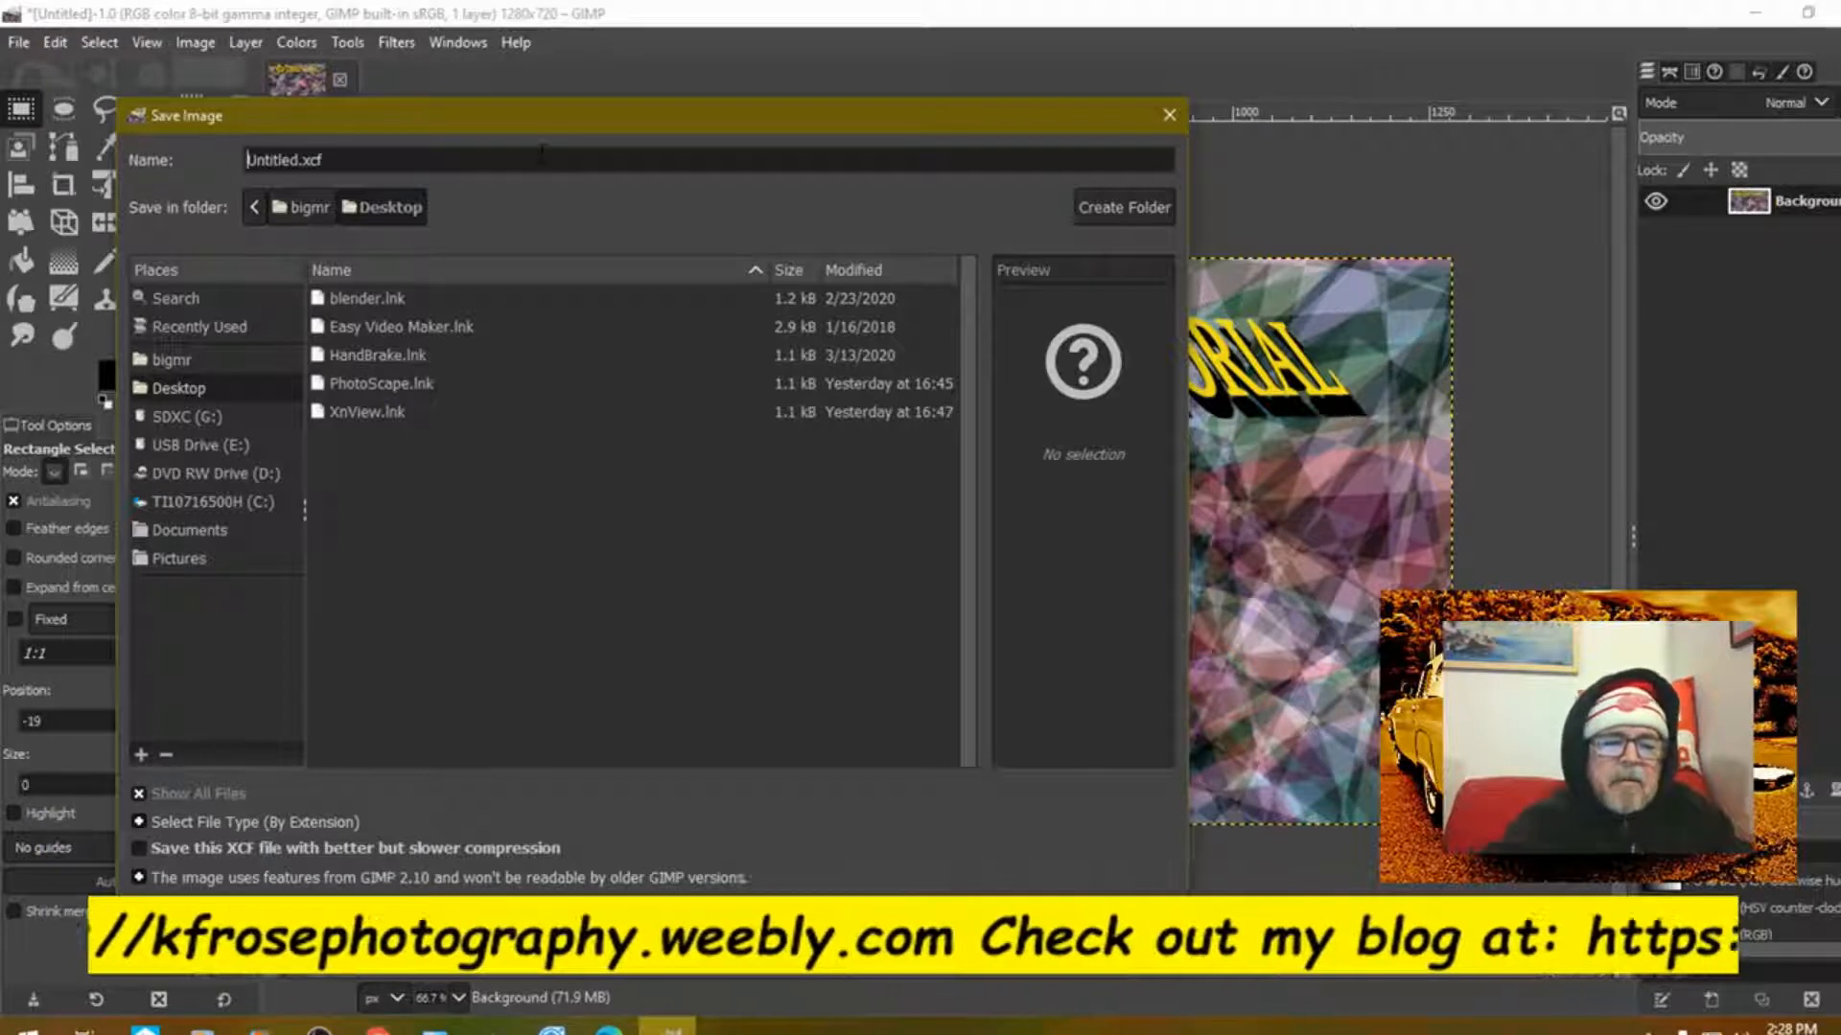
pyautogui.write('3D')
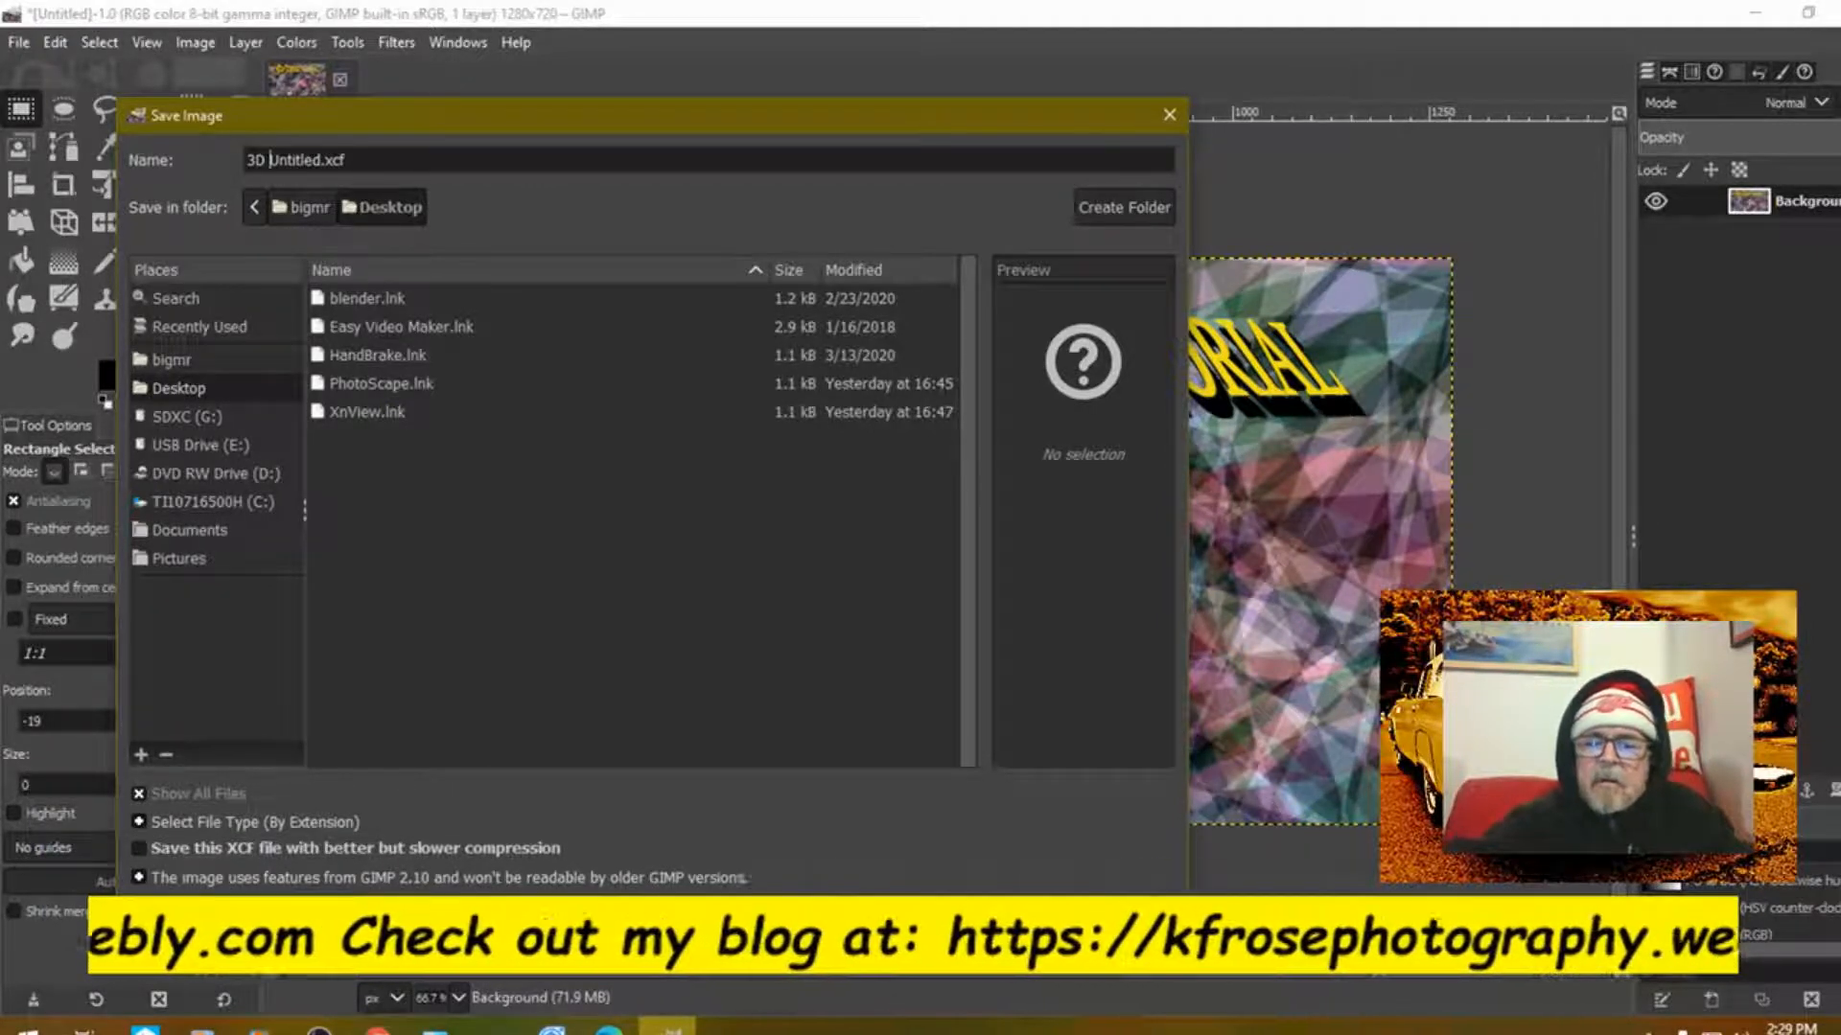
pyautogui.press('Delete')
pyautogui.press('Delete')
pyautogui.press('Delete')
pyautogui.press('Delete')
pyautogui.press('Delete')
pyautogui.press('Delete')
pyautogui.press('Delete')
pyautogui.press('Delete')
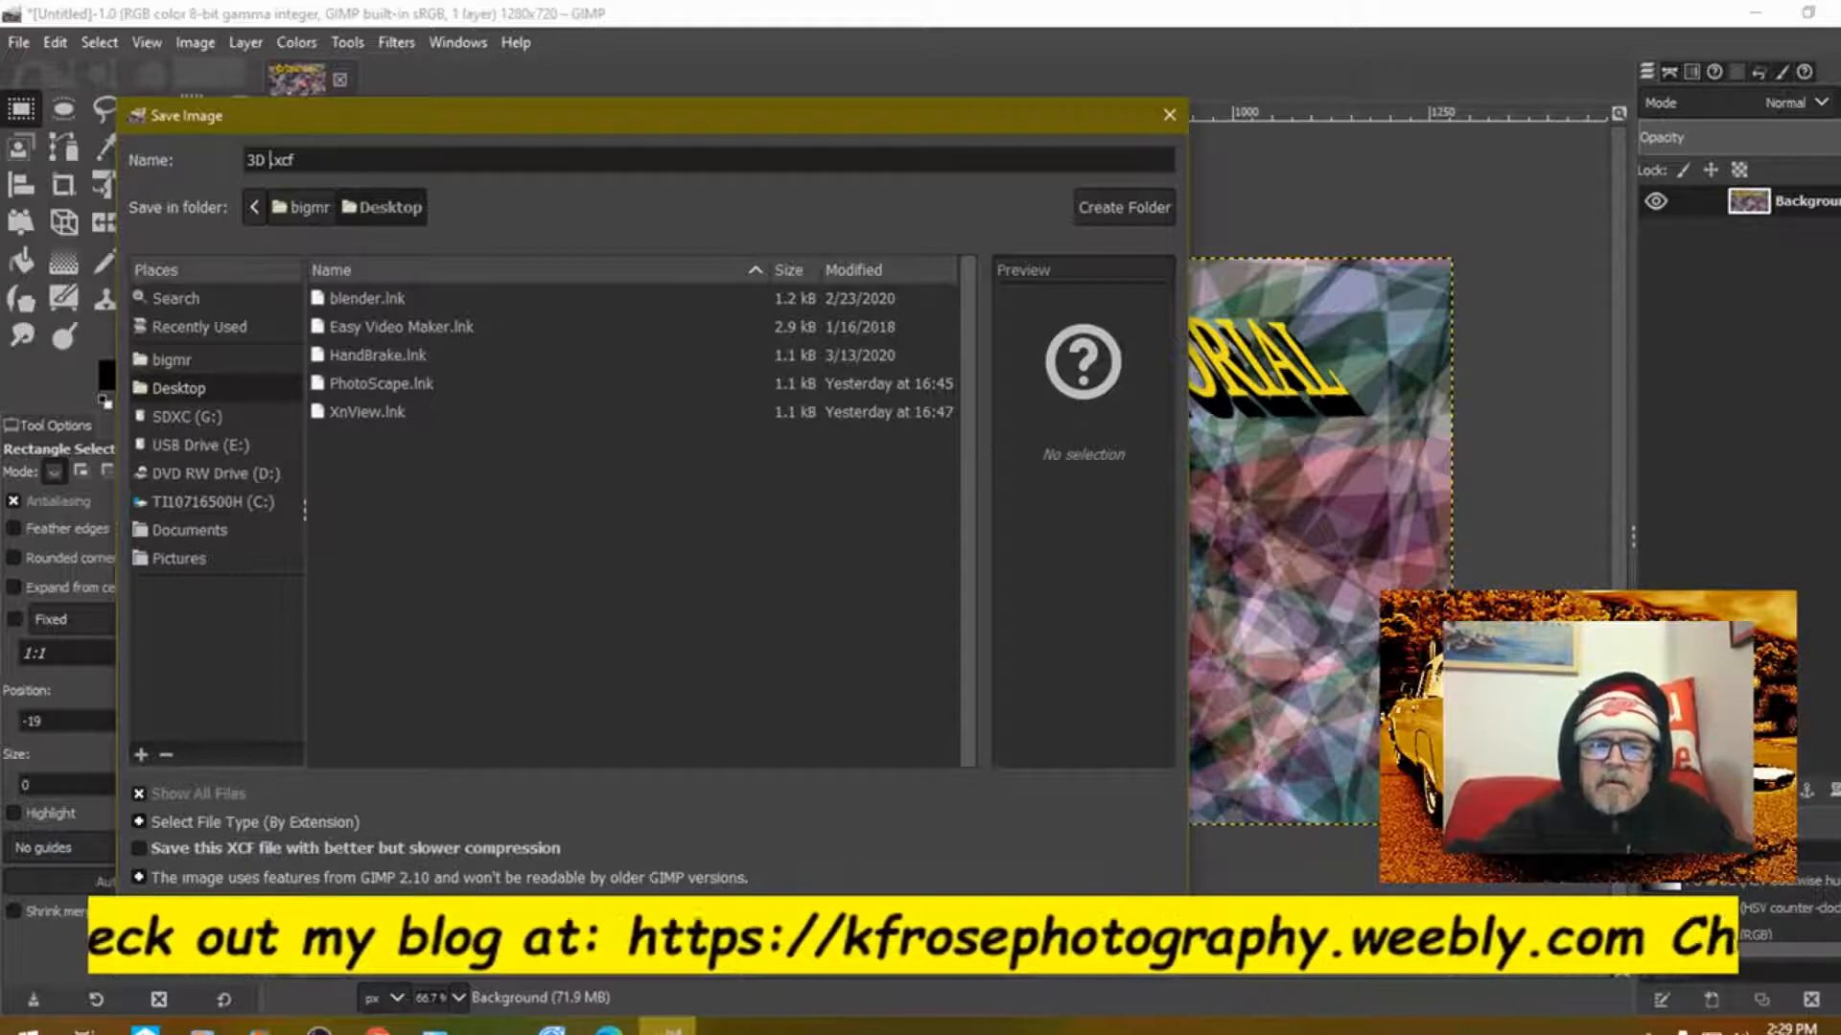
pyautogui.write('ti')
pyautogui.write('st')
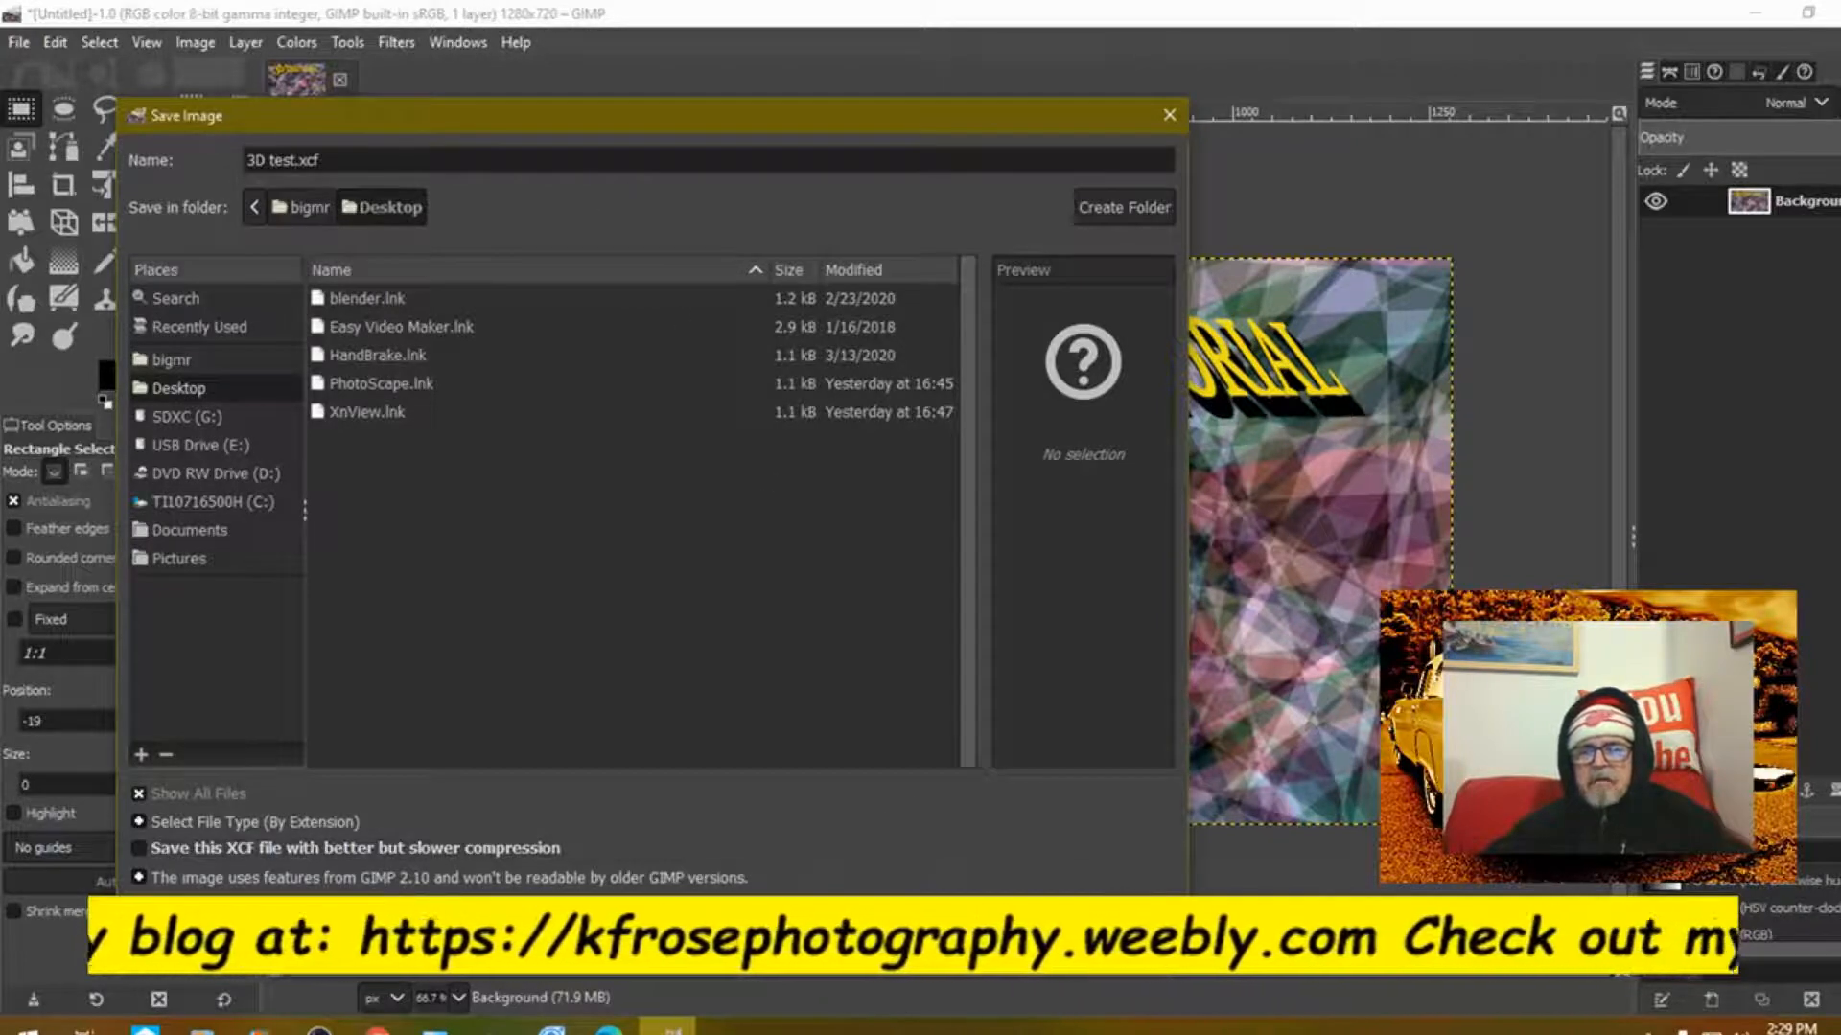
pyautogui.press('Return')
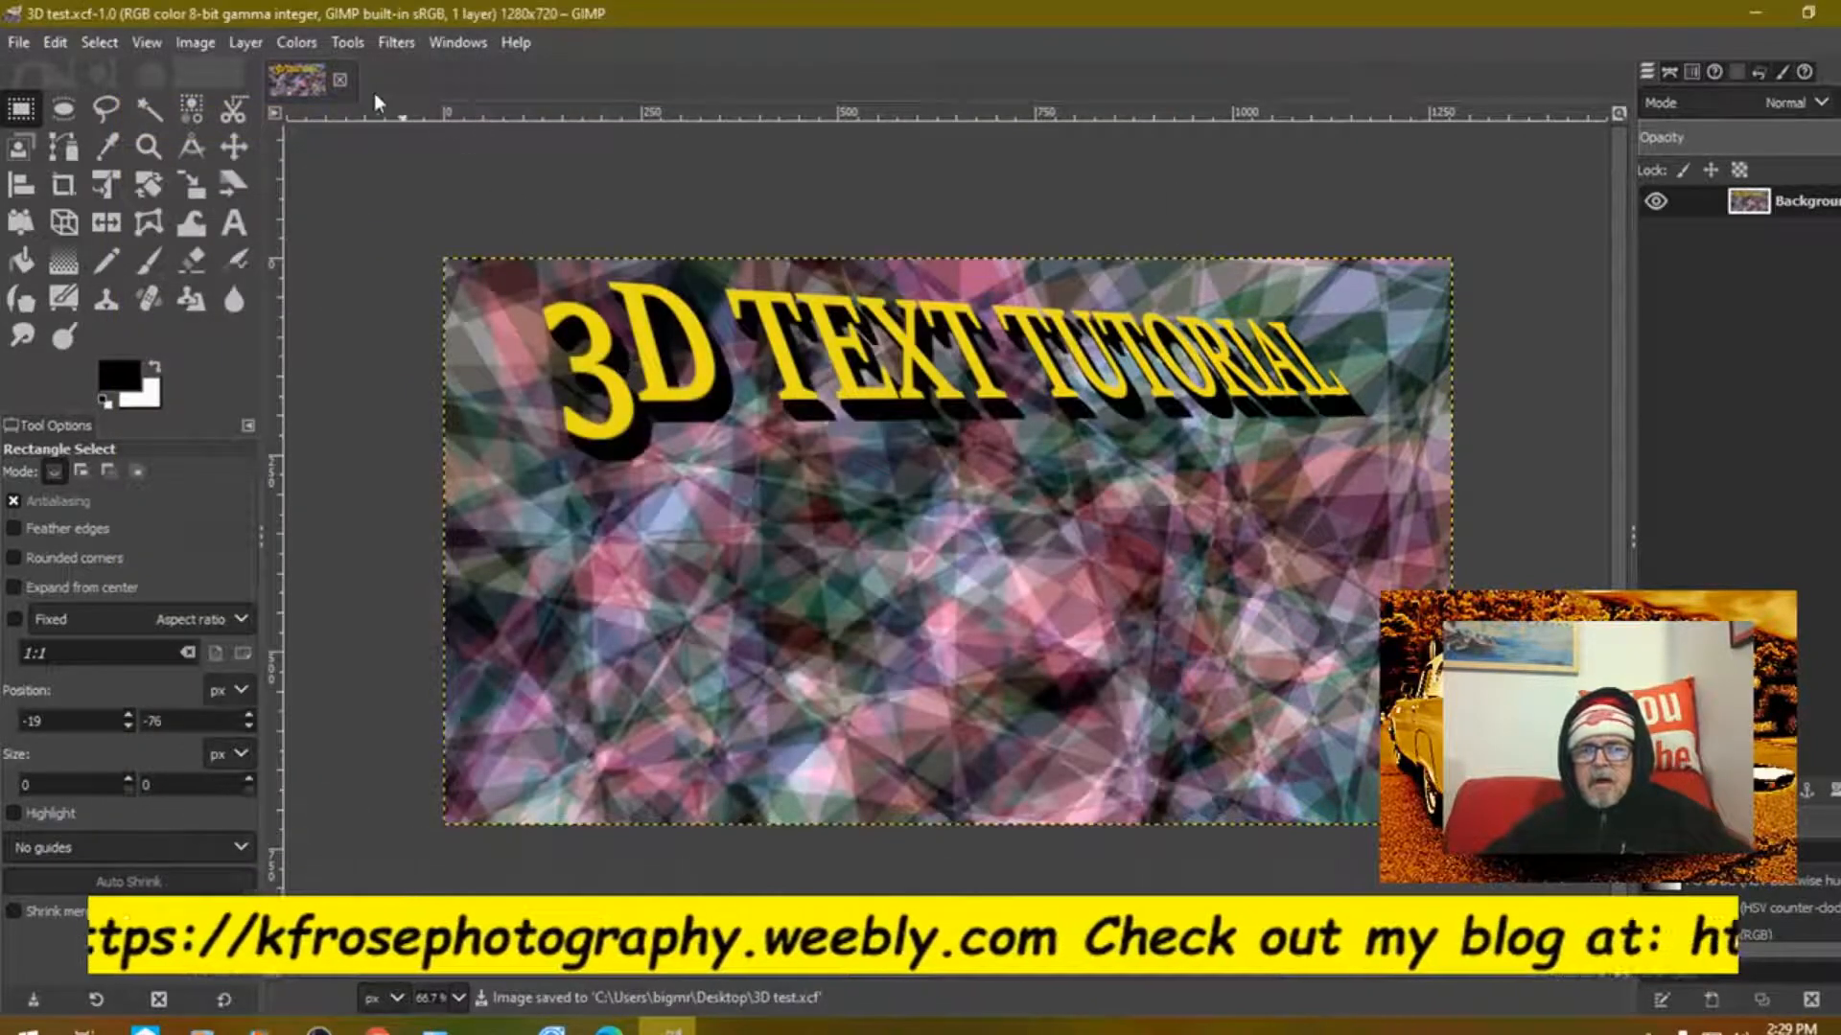
# Step: Close the saved image and GIMP, and switch to OBS Studio
pyautogui.click(341, 80)
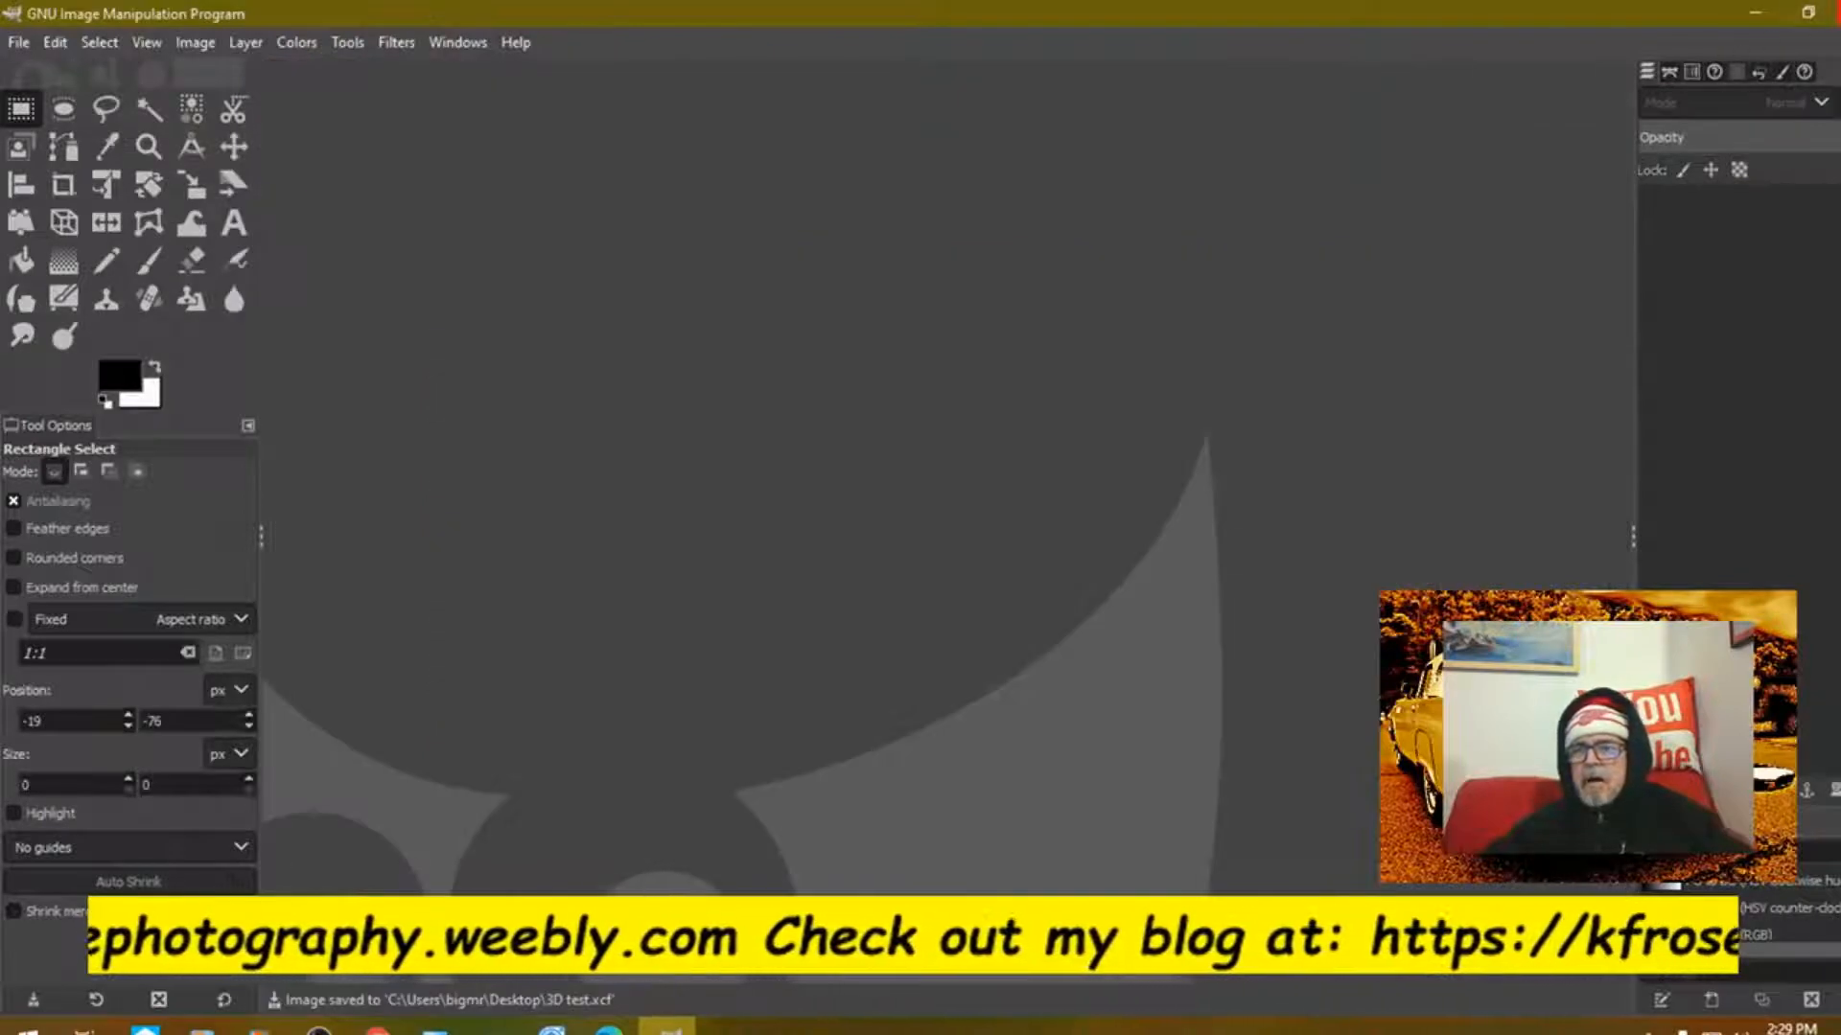
pyautogui.click(1828, 11)
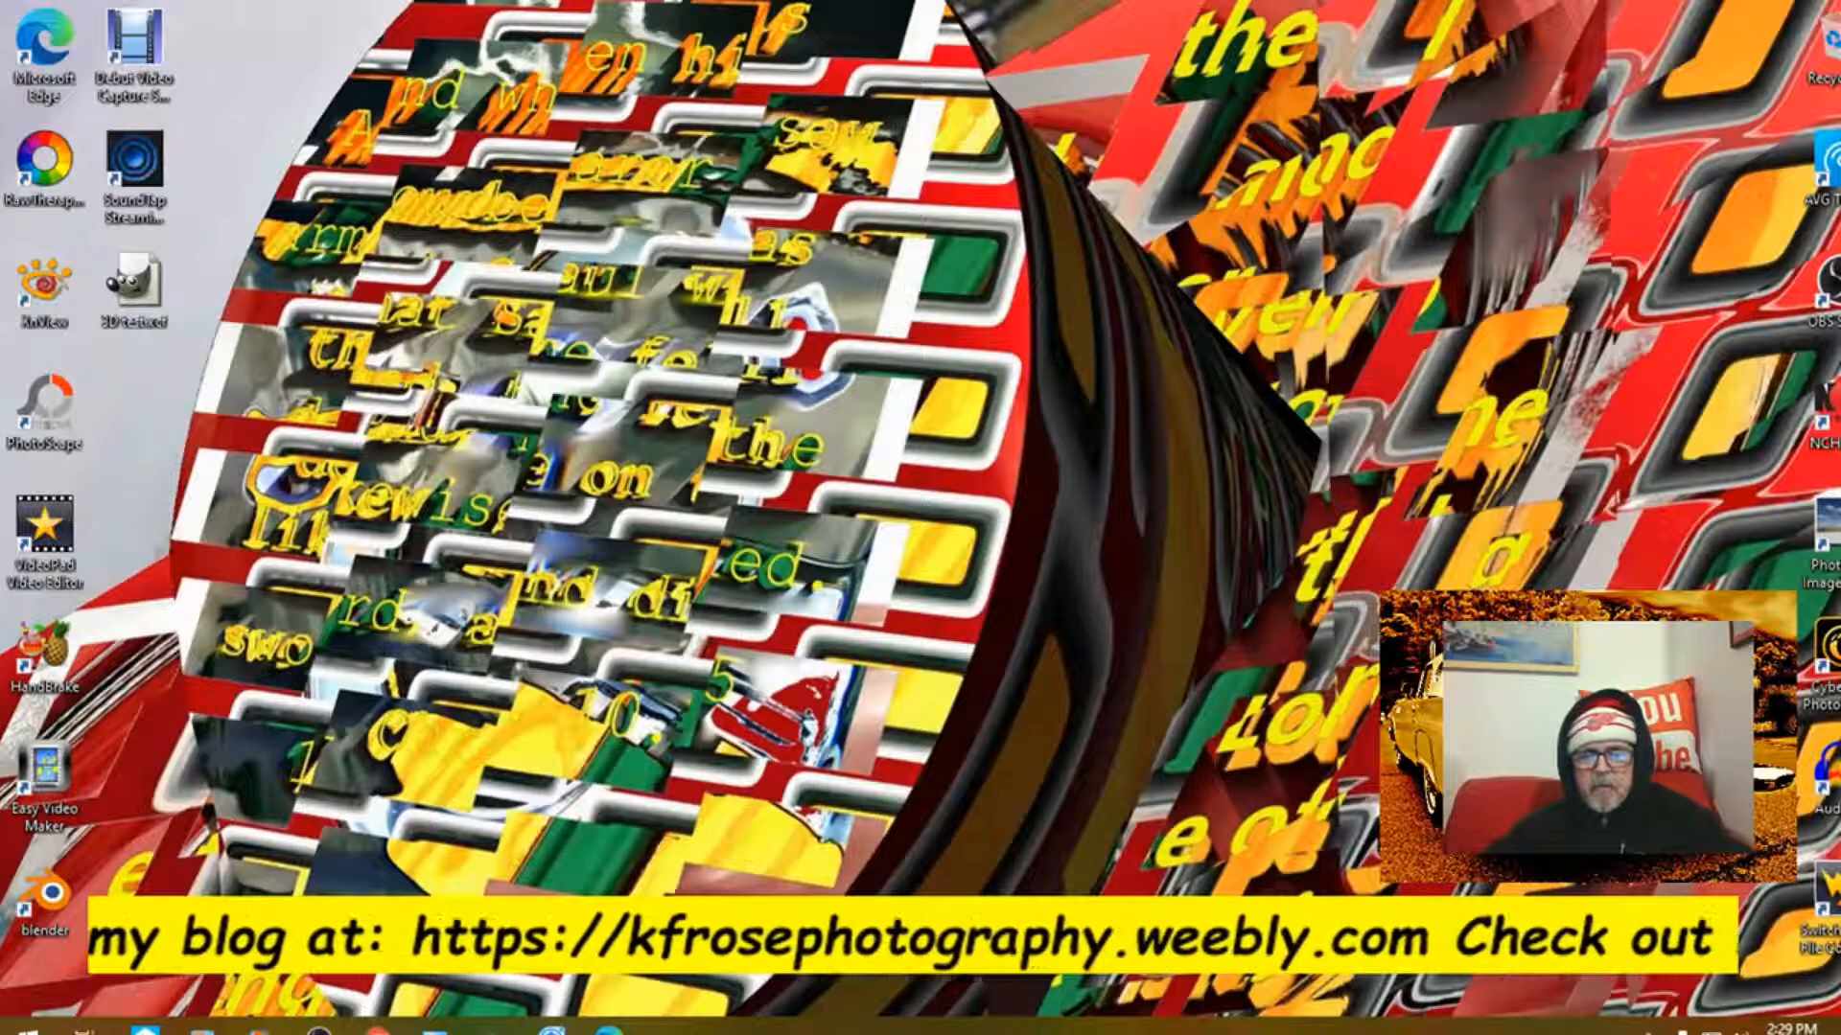
pyautogui.moveTo(319, 1029)
pyautogui.click(317, 935)
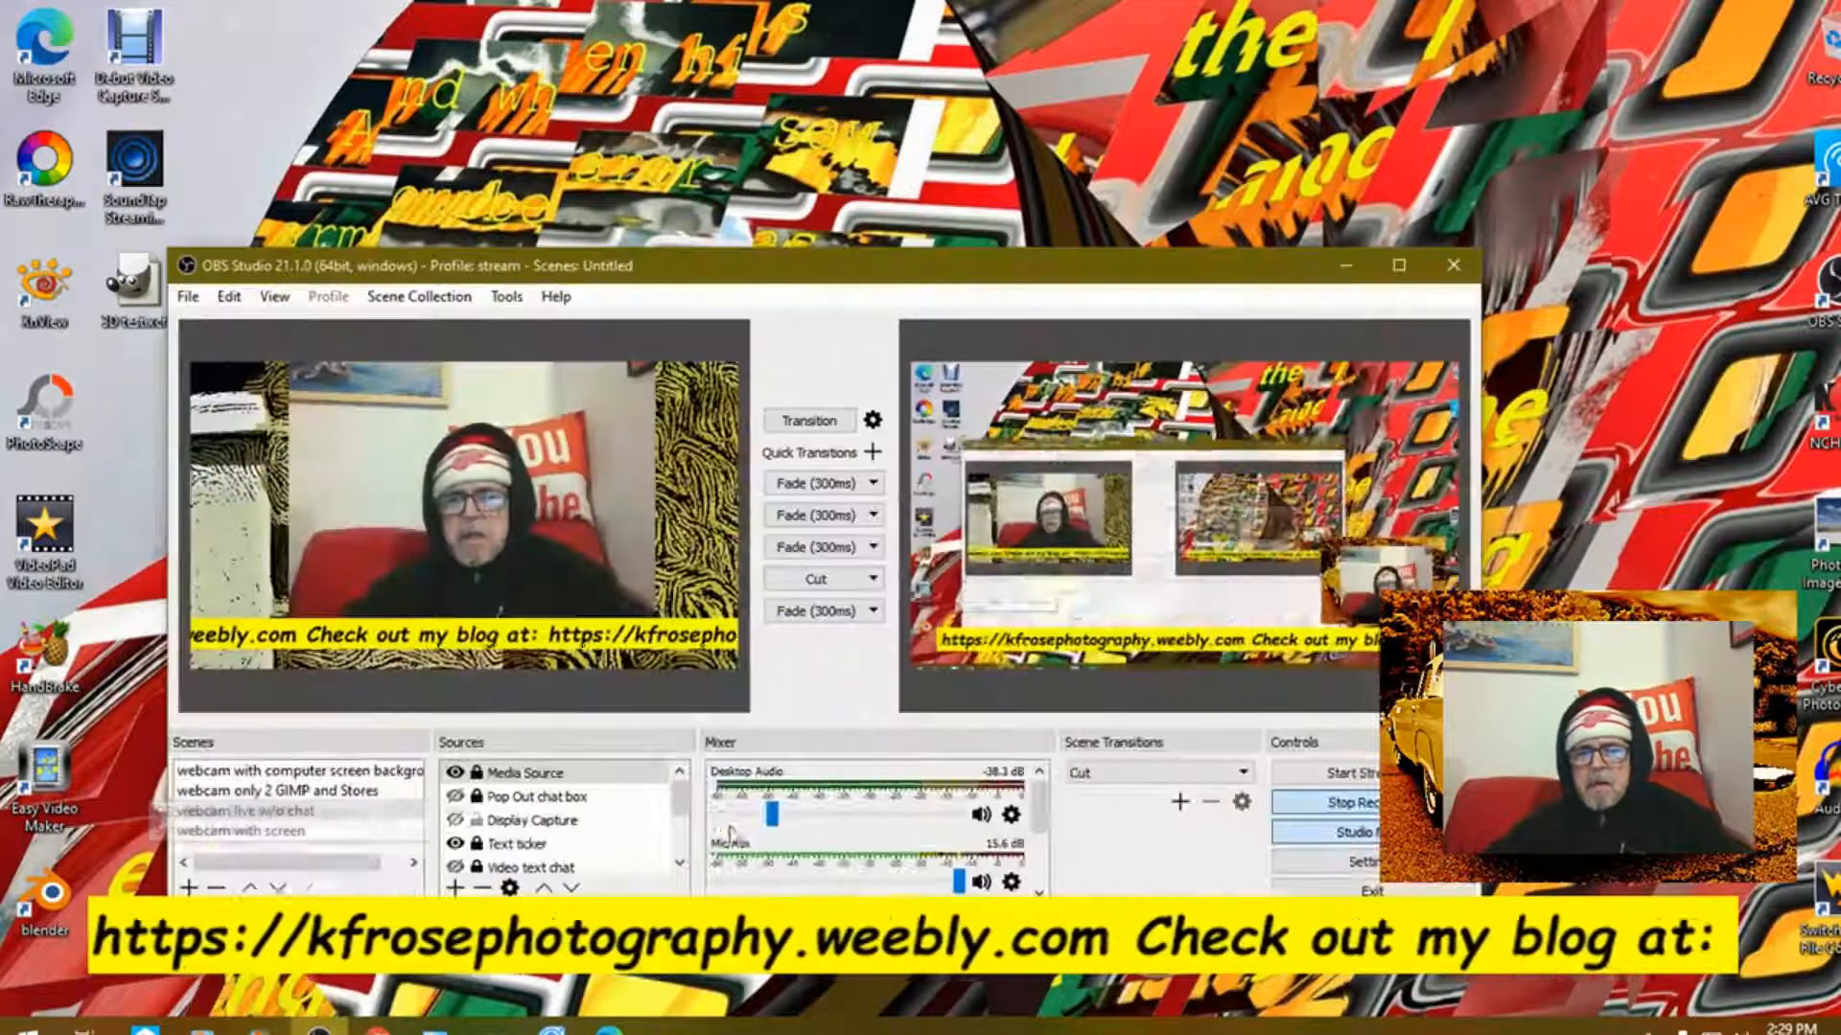